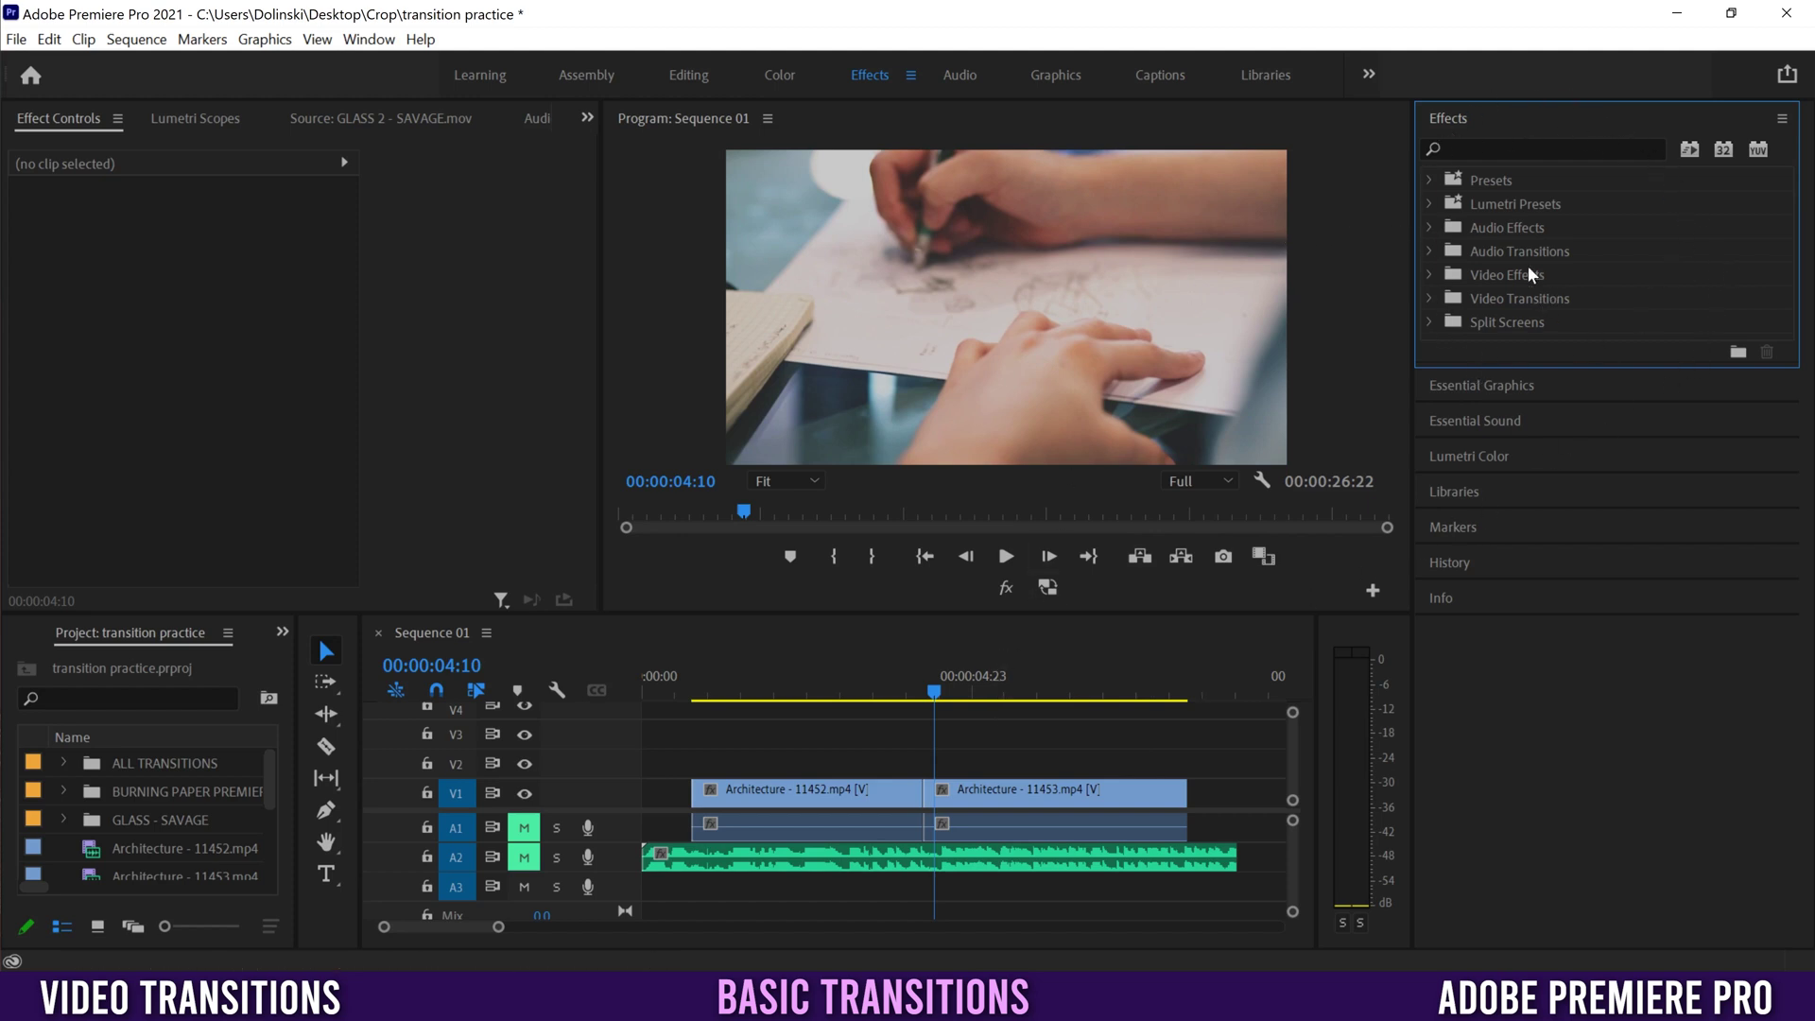
# Expand the Crossfade group of the audio transitions and the Dissolve group of the video transitions in the effects list
pyautogui.click(369, 39)
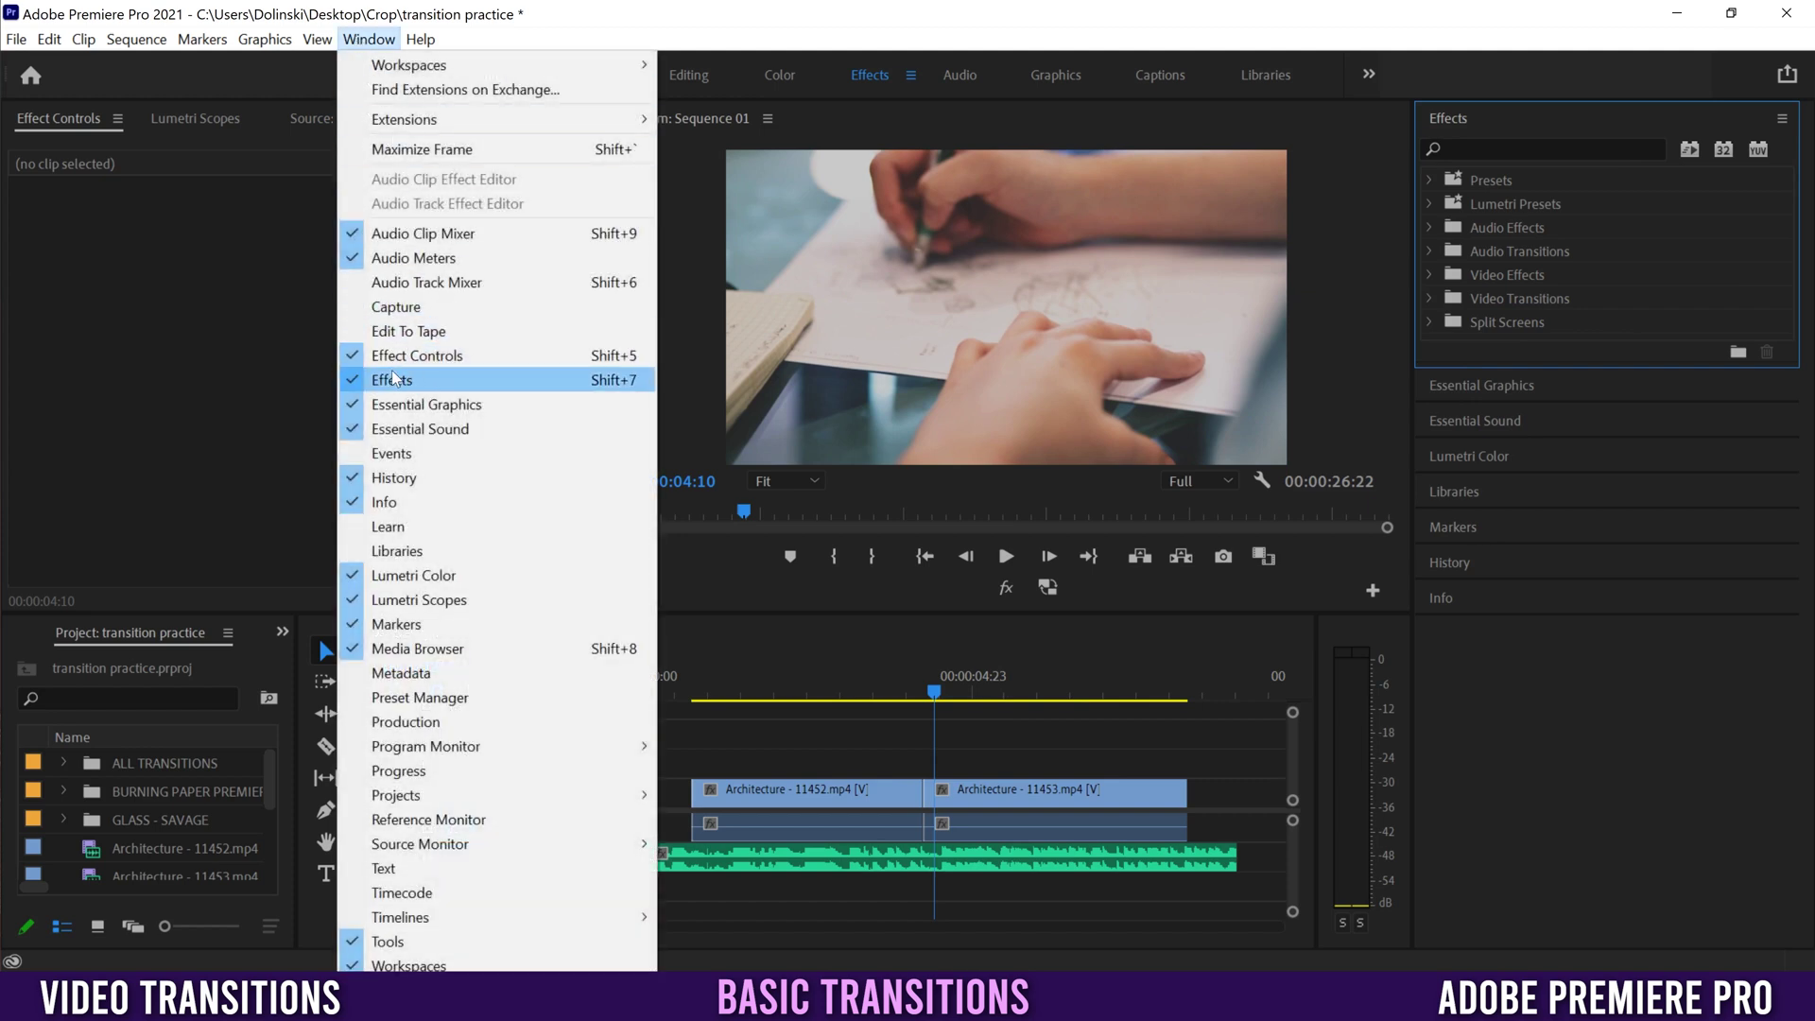
pyautogui.click(1405, 672)
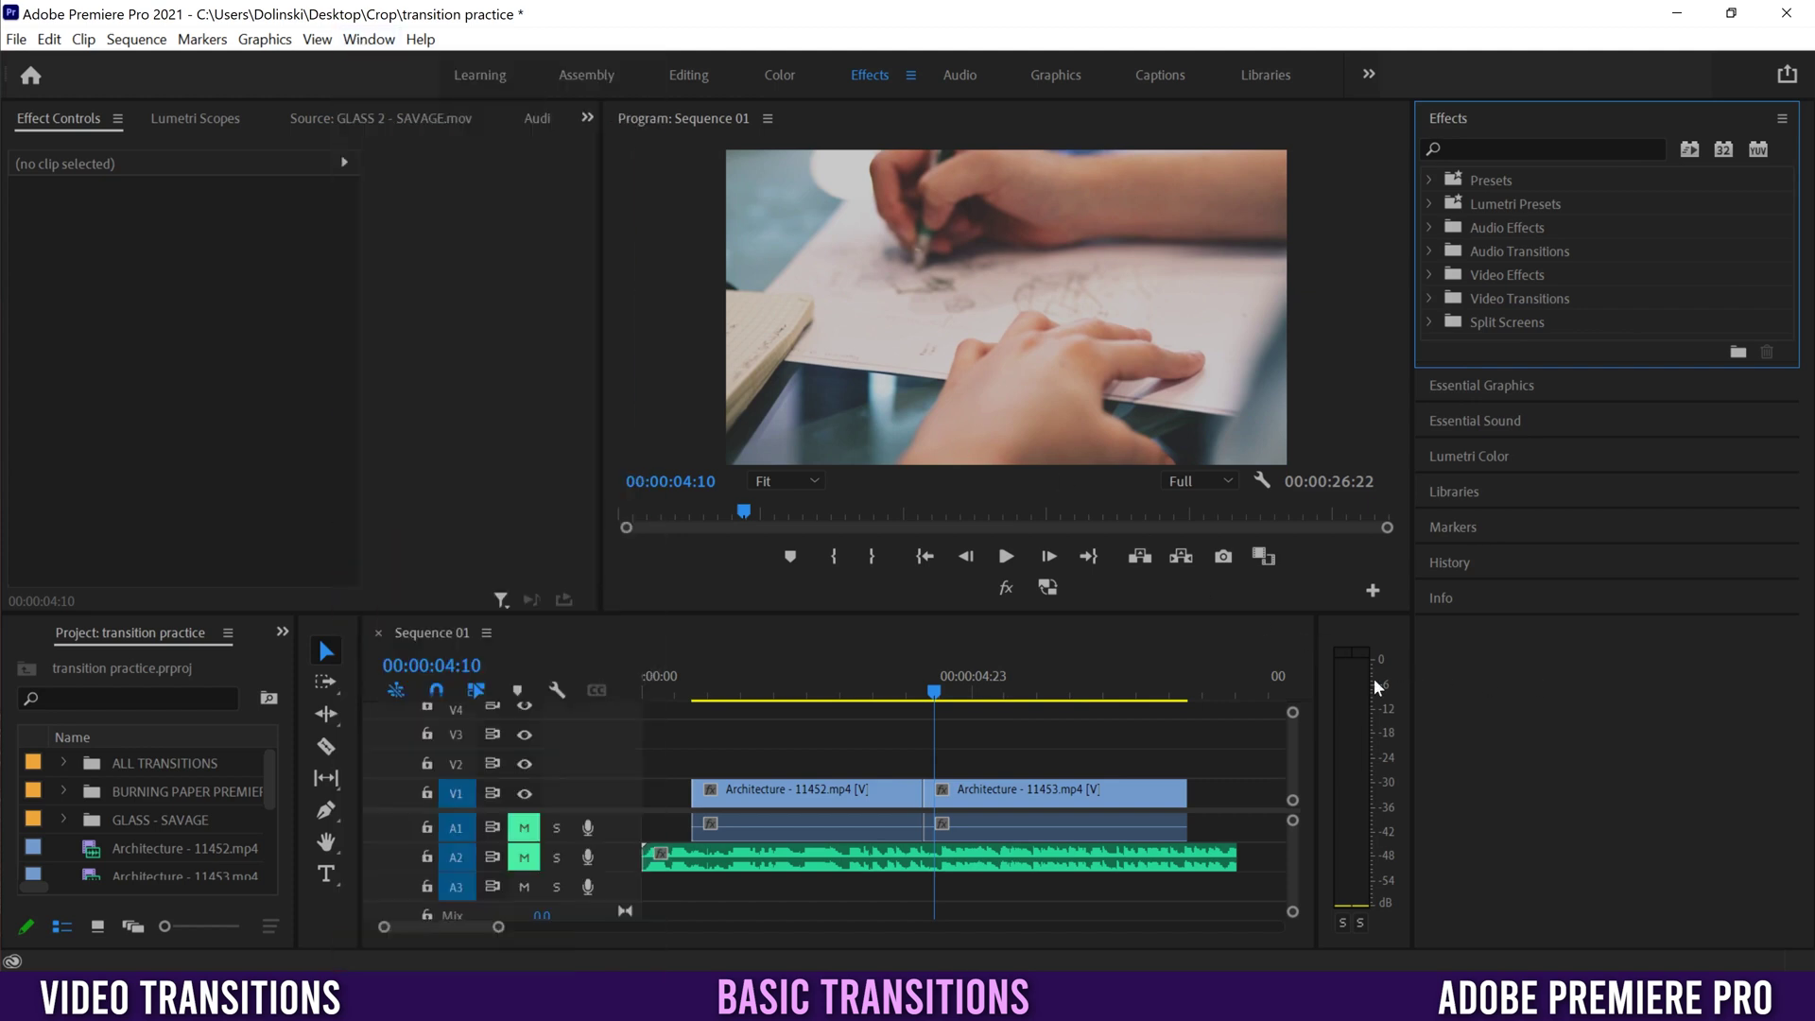
pyautogui.click(1429, 252)
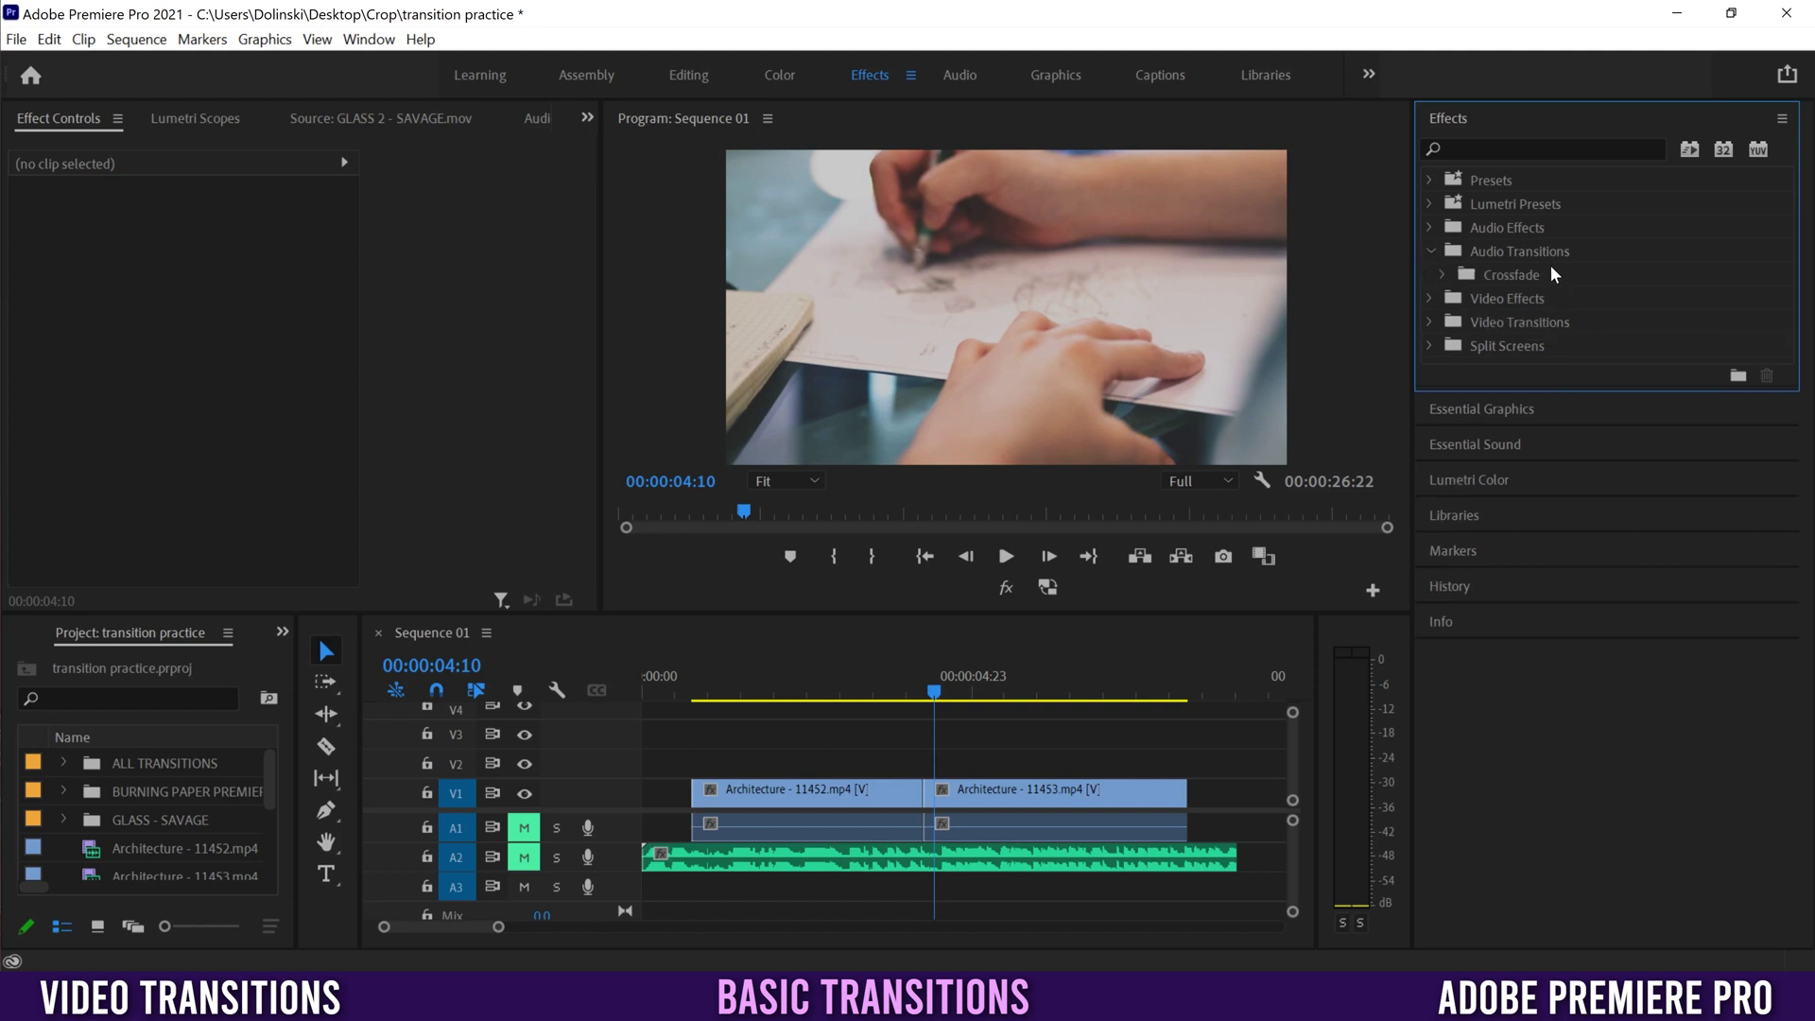
pyautogui.click(1441, 275)
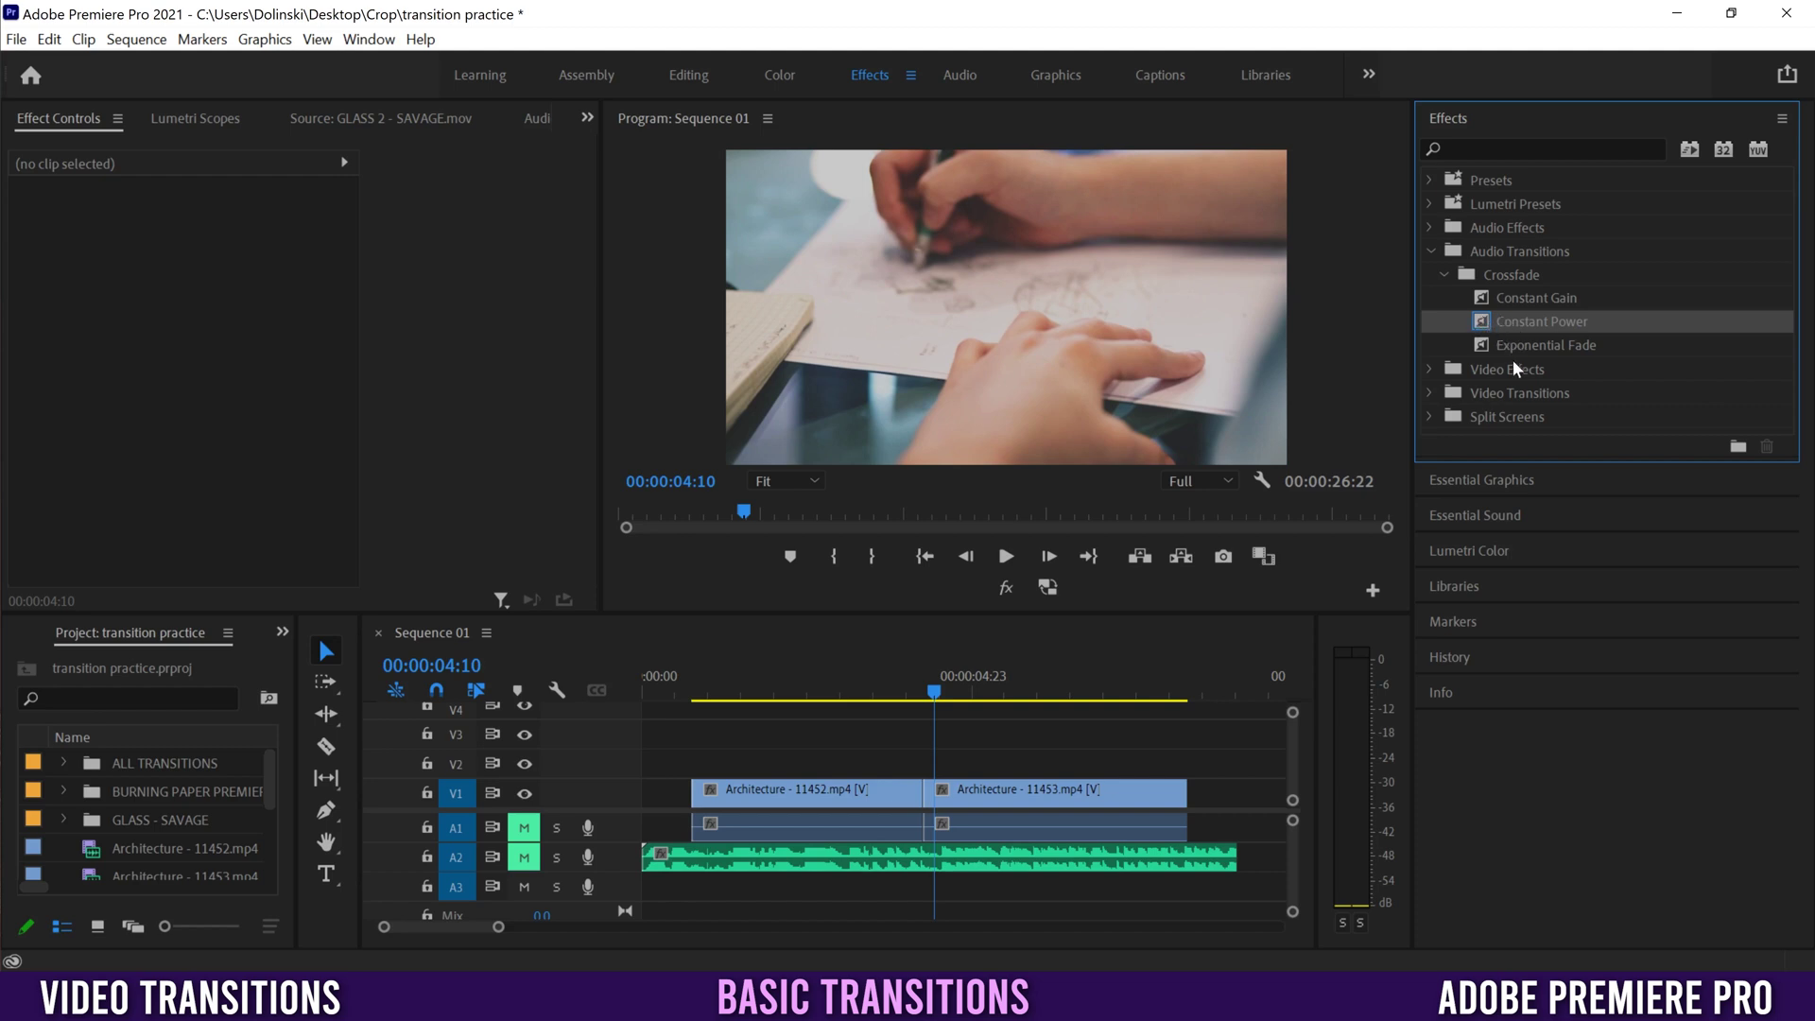
pyautogui.click(1429, 394)
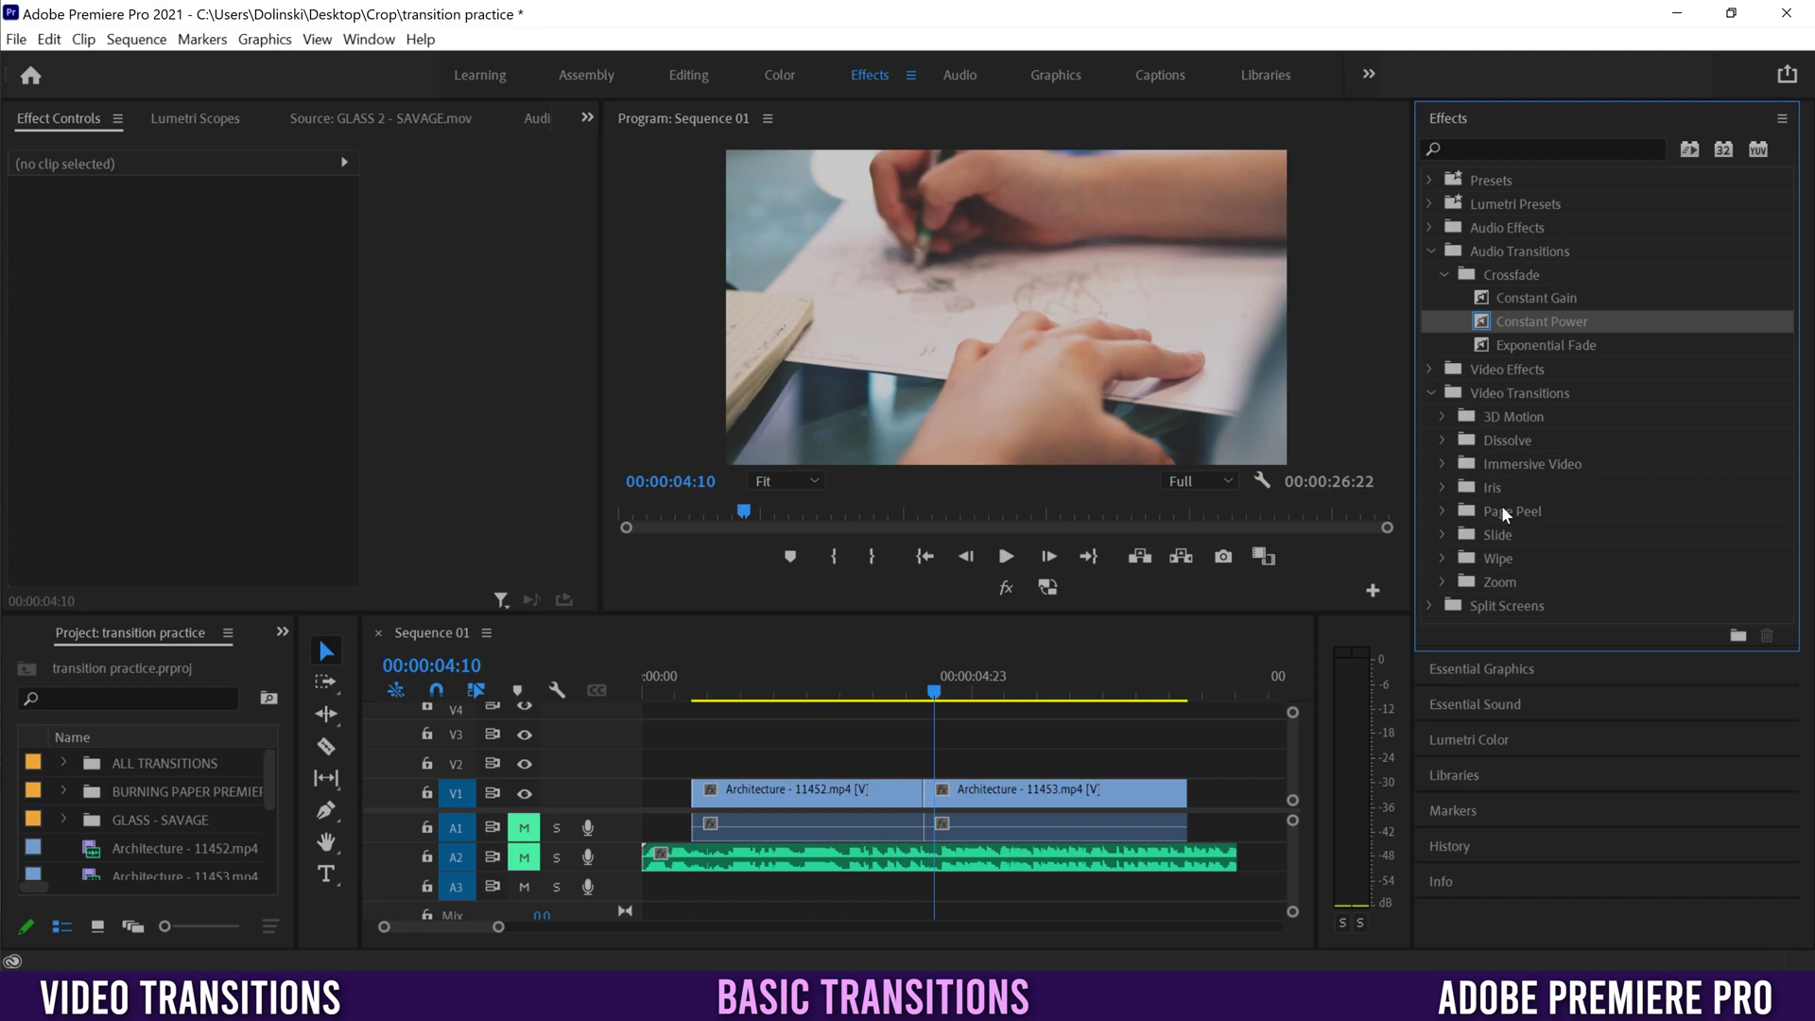
pyautogui.click(1442, 440)
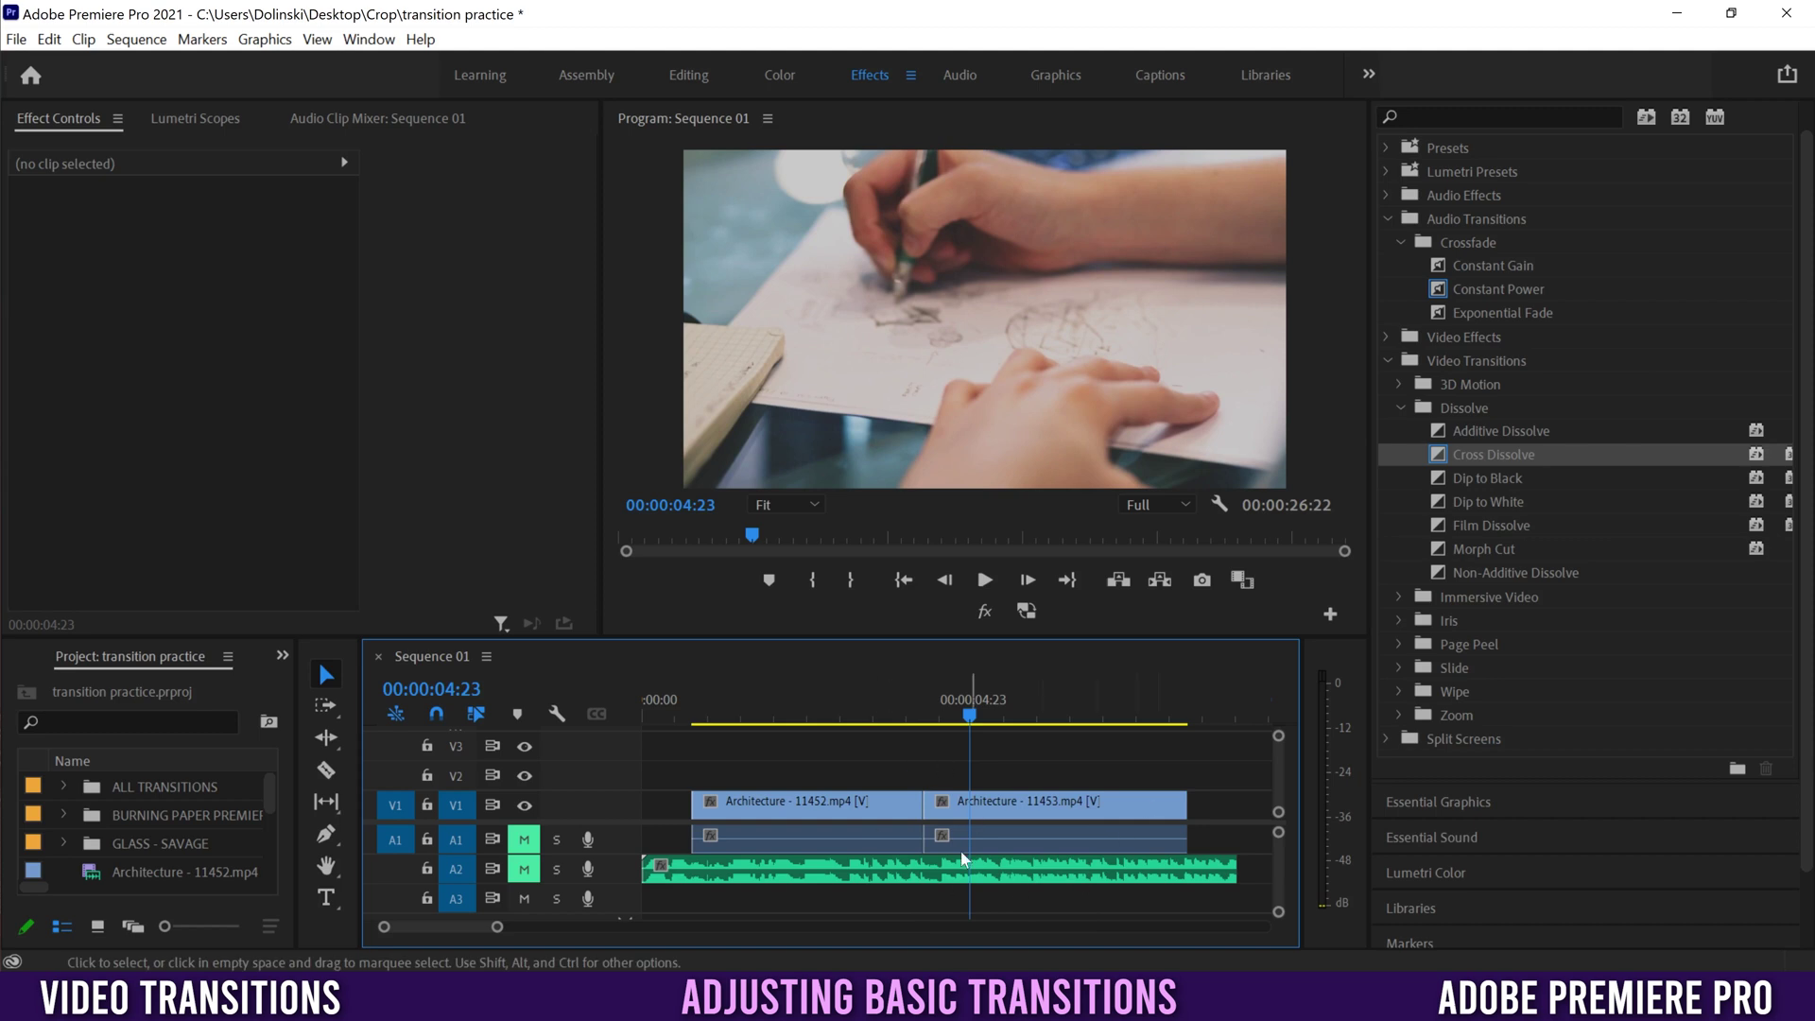
# Apply a Constant Power crossfade to the A1 cut between the two Architecture clips and extend its duration to 00:00:02:10
pyautogui.click(1440, 292)
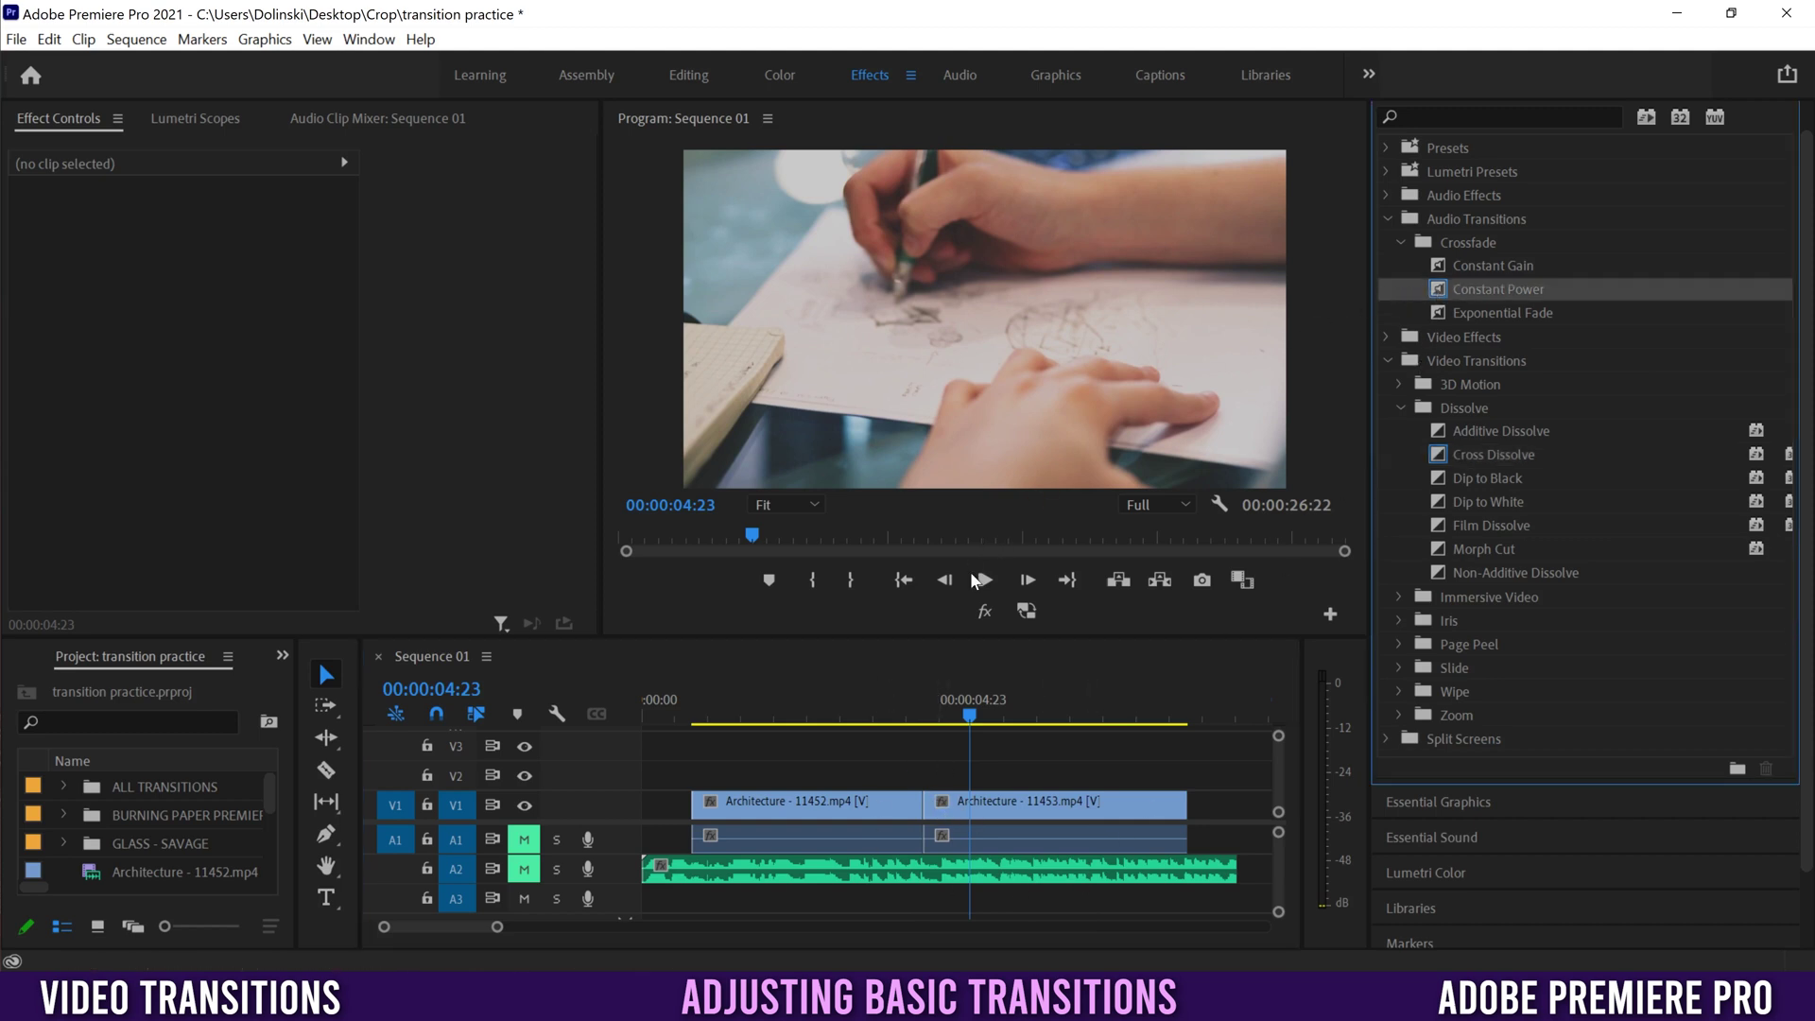
pyautogui.moveTo(921, 720); pyautogui.dragTo(935, 851)
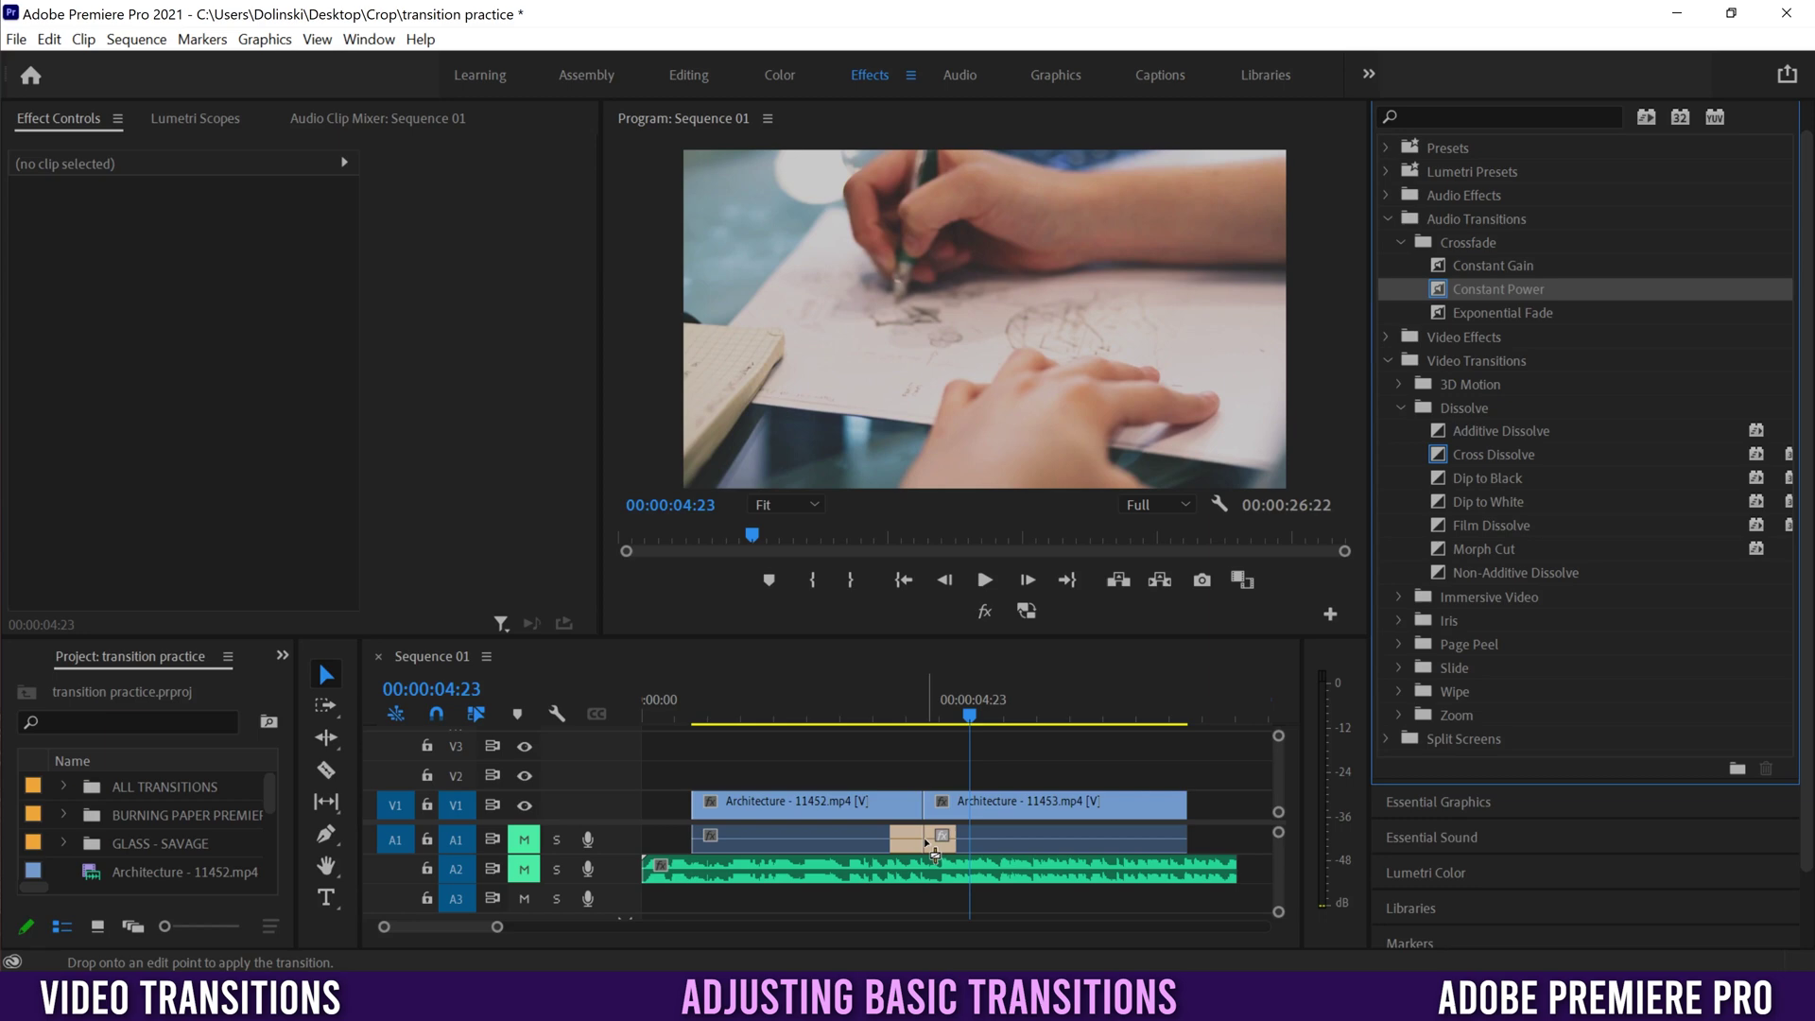
pyautogui.moveTo(934, 854)
pyautogui.mouseDown()
pyautogui.moveTo(711, 844)
pyautogui.moveTo(1186, 851)
pyautogui.moveTo(921, 842)
pyautogui.mouseUp()
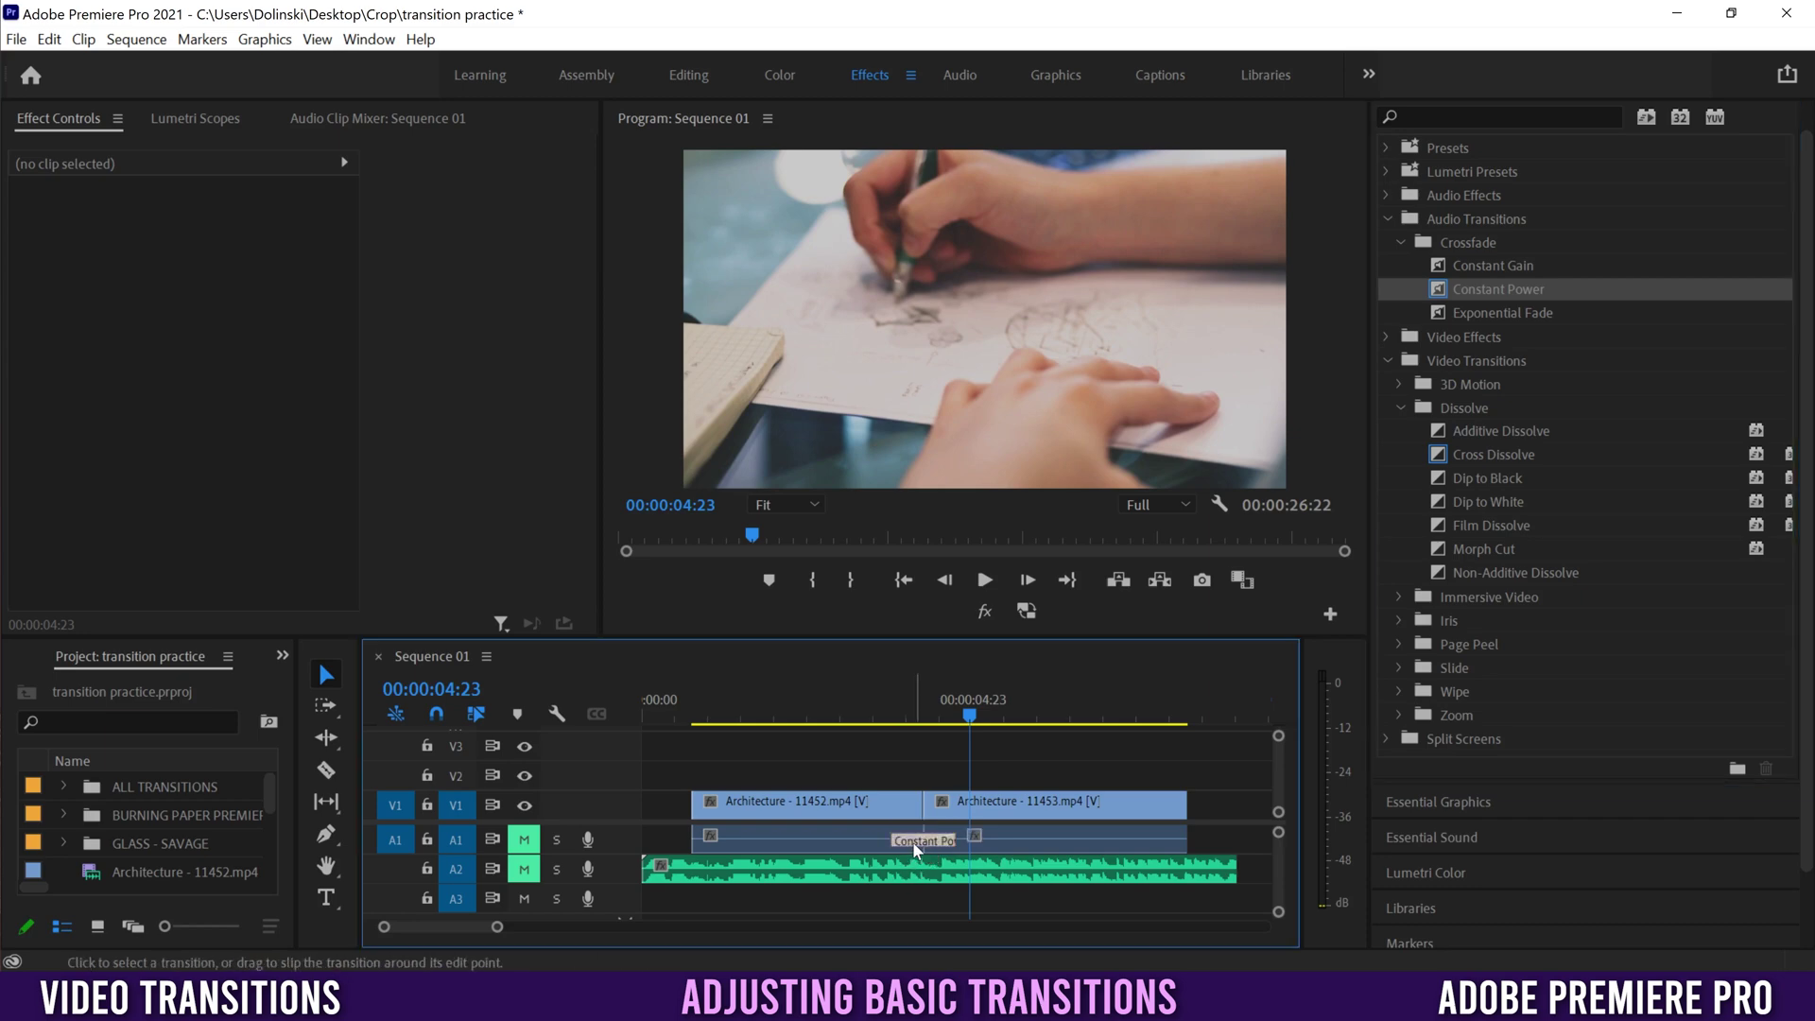
pyautogui.moveTo(913, 844); pyautogui.dragTo(838, 845)
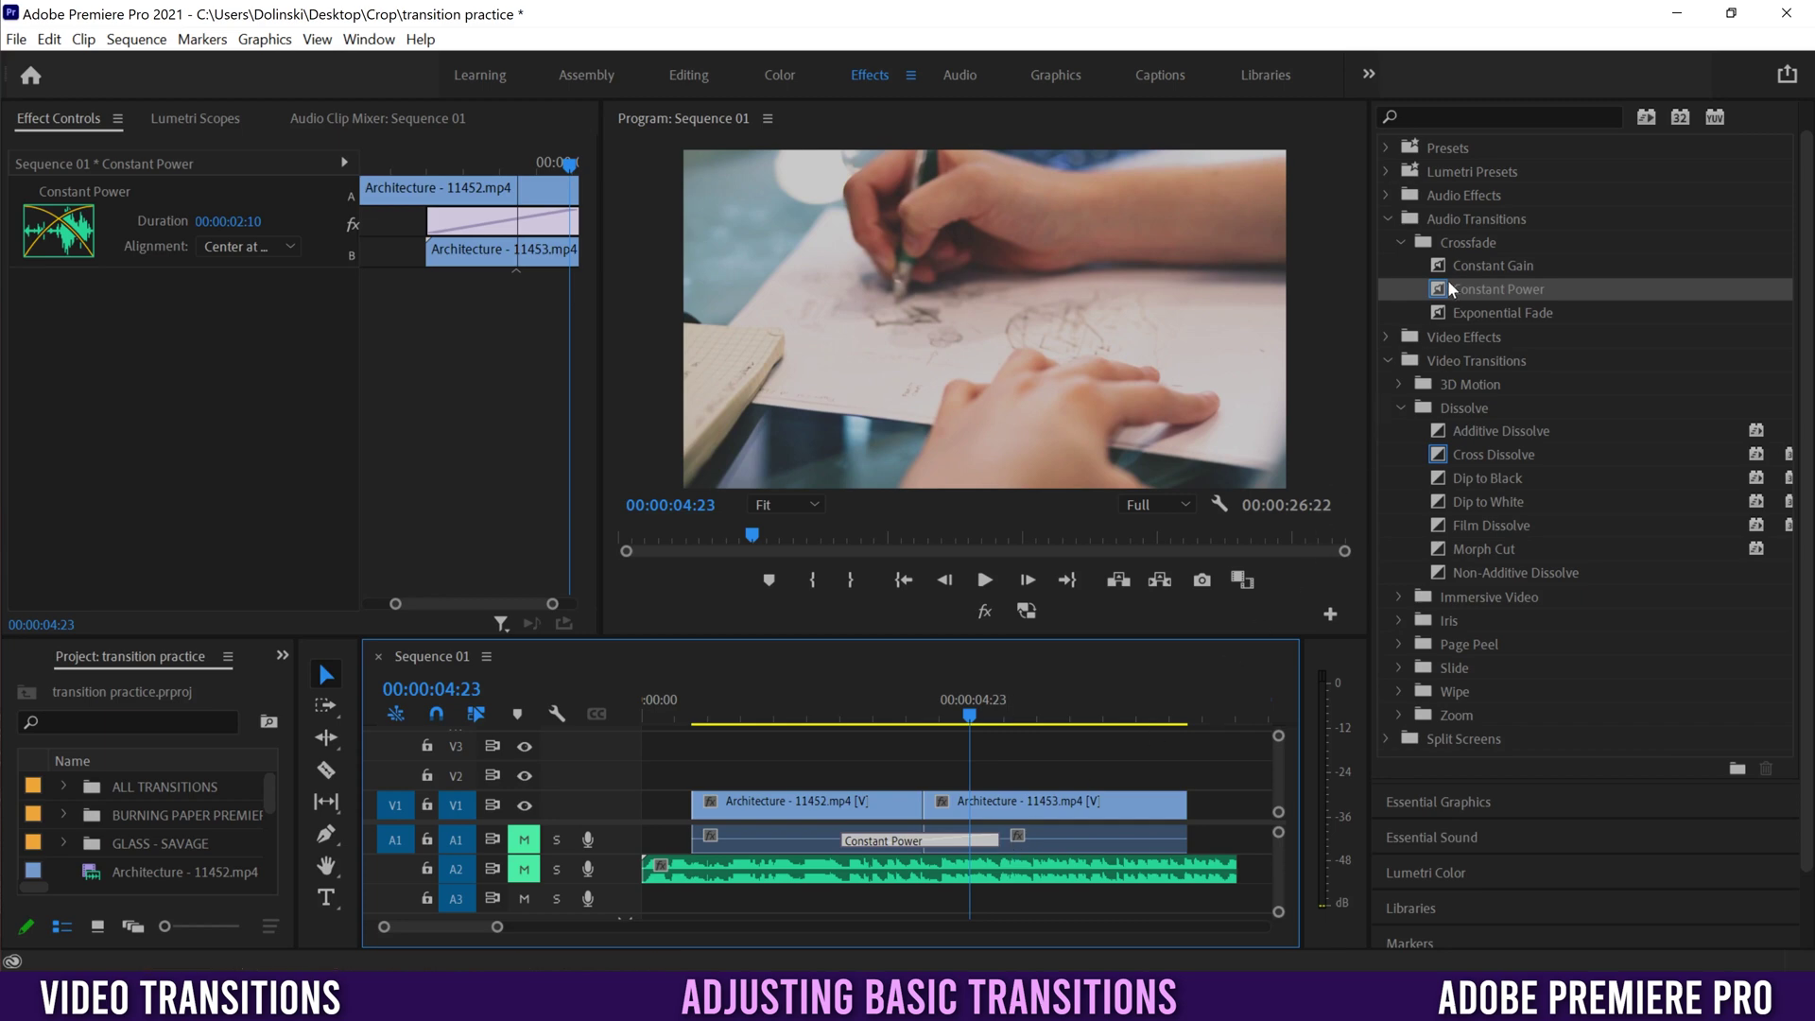
# Apply a Cross Dissolve to the V1 cut between the two Architecture clips and play it back
pyautogui.click(1440, 457)
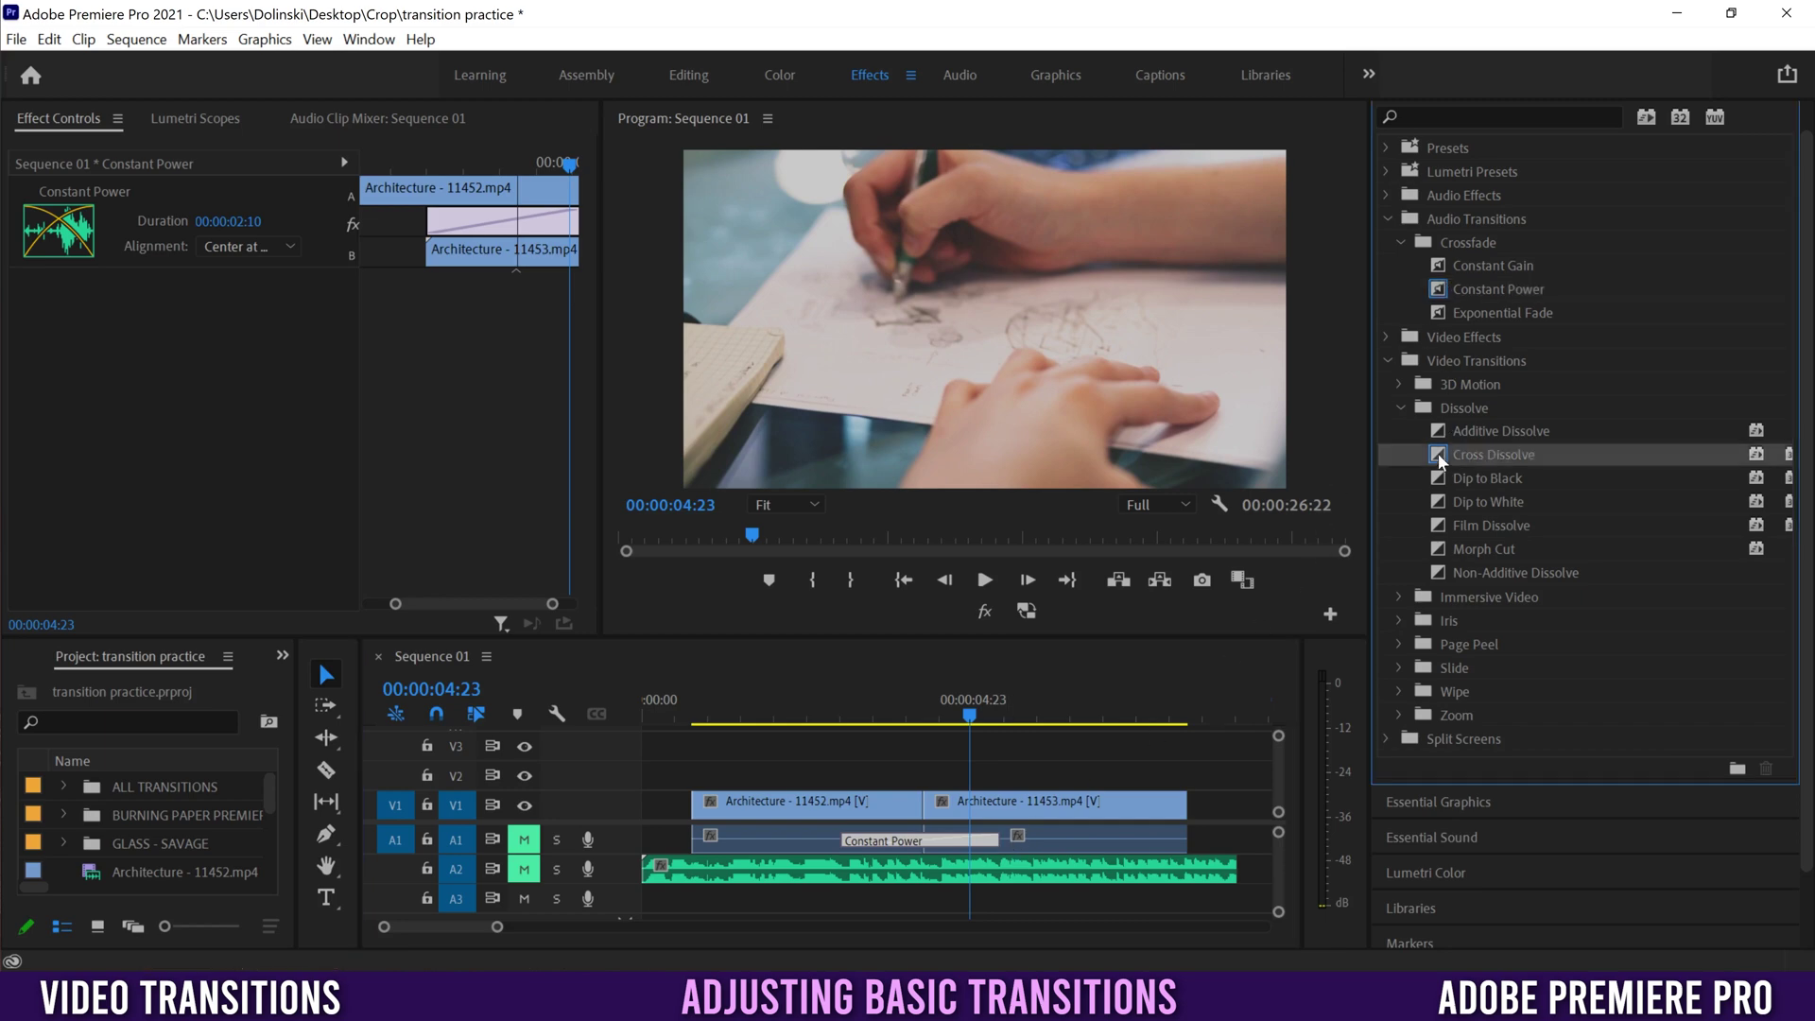
pyautogui.moveTo(1440, 458); pyautogui.dragTo(924, 805)
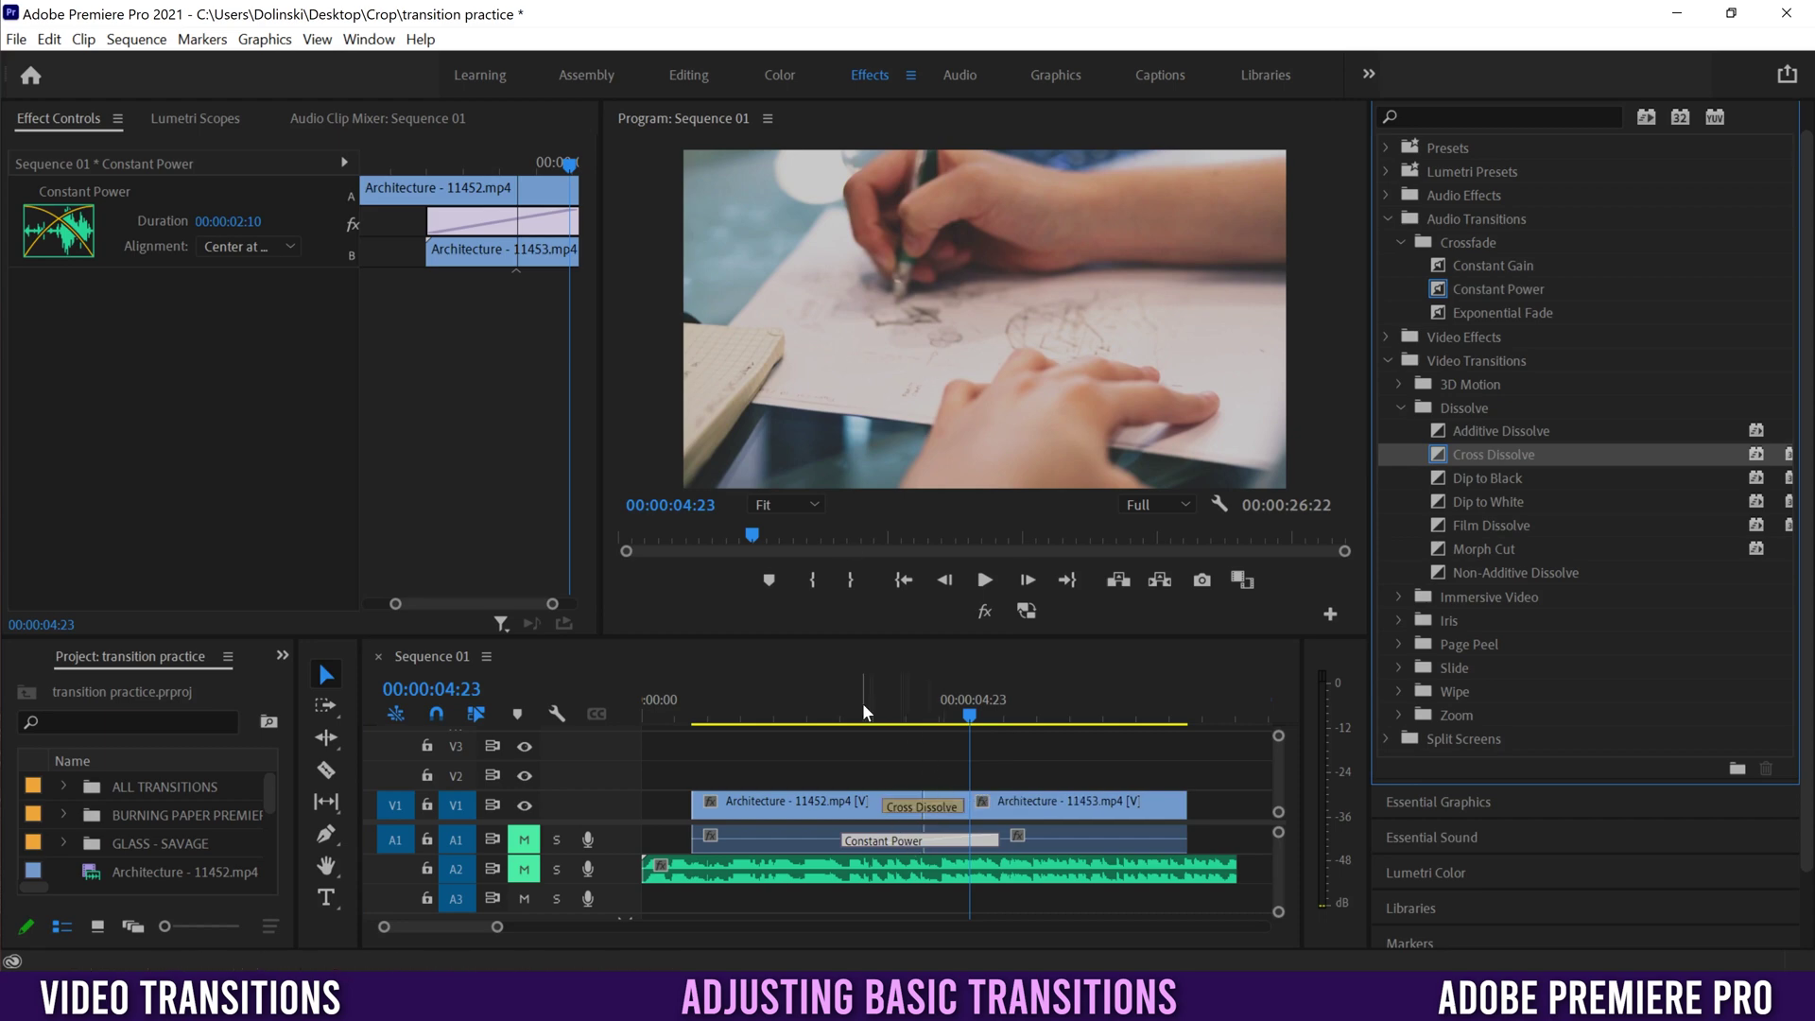
pyautogui.click(863, 710)
pyautogui.click(984, 580)
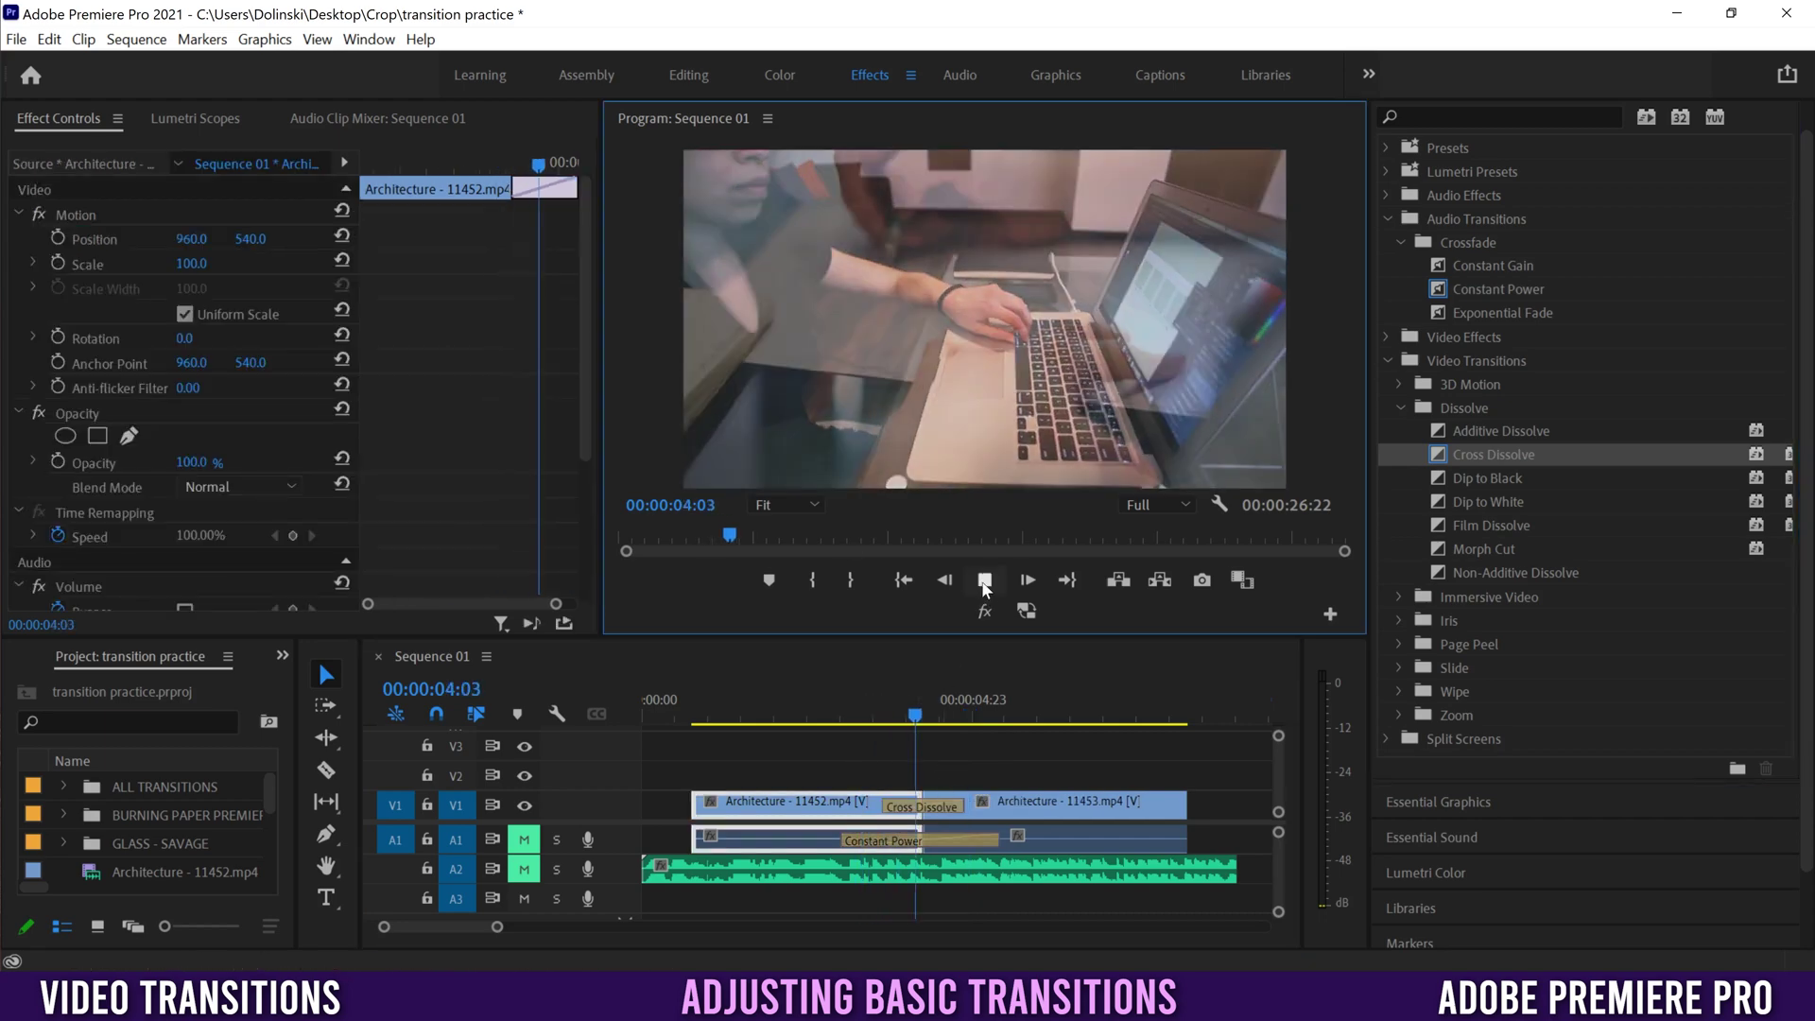
pyautogui.click(984, 580)
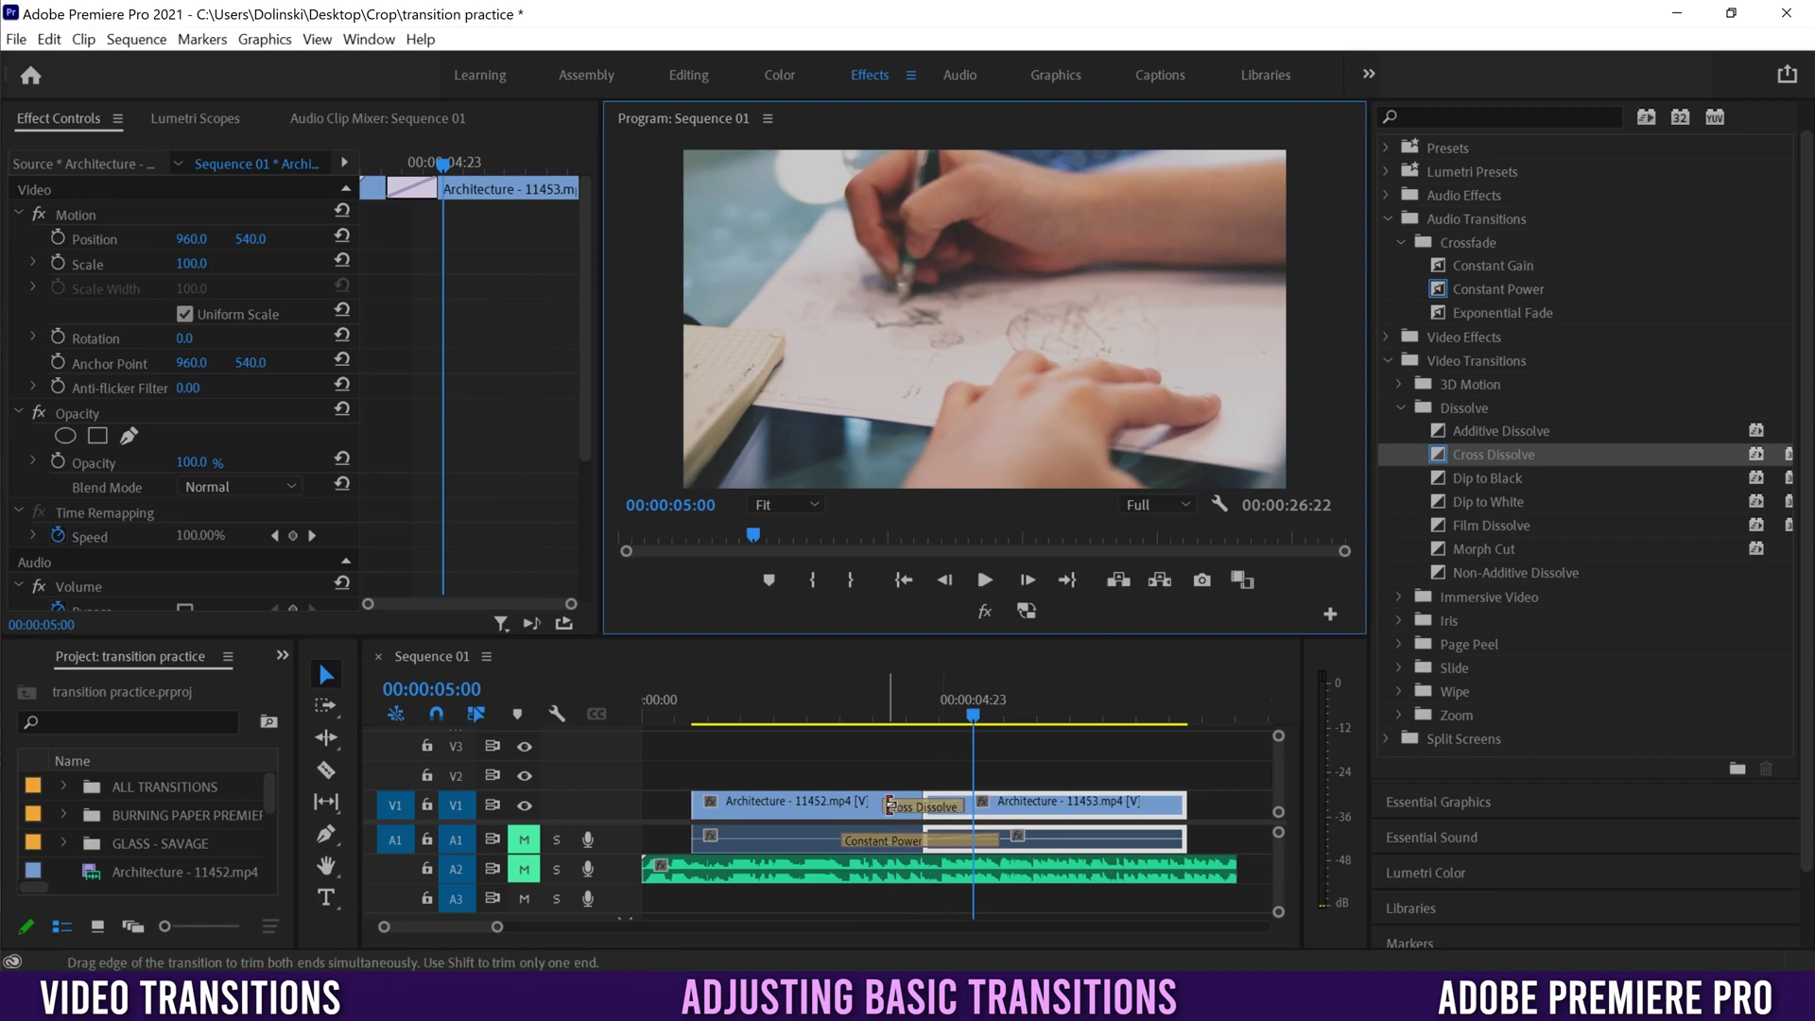
# Lengthen the Cross Dissolve on V1 to 00:00:02:12 and preview the slower transition
pyautogui.moveTo(890, 805); pyautogui.dragTo(817, 803)
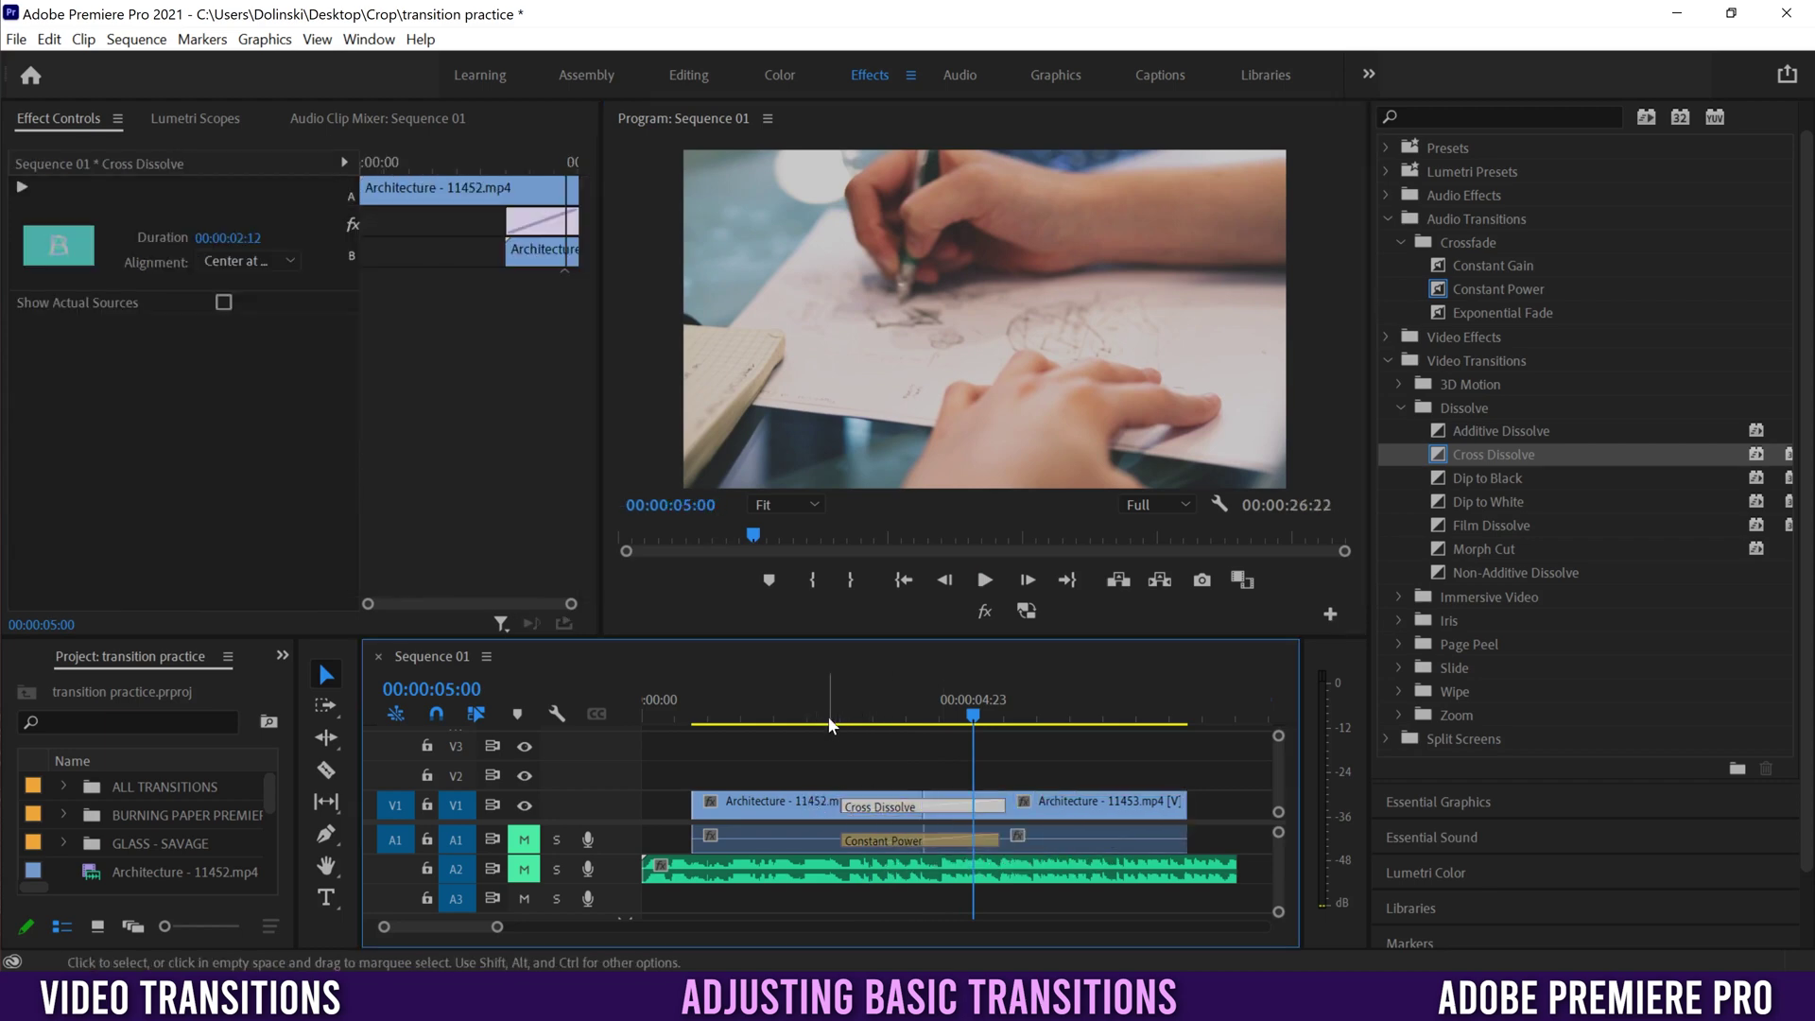
pyautogui.click(830, 720)
pyautogui.click(983, 580)
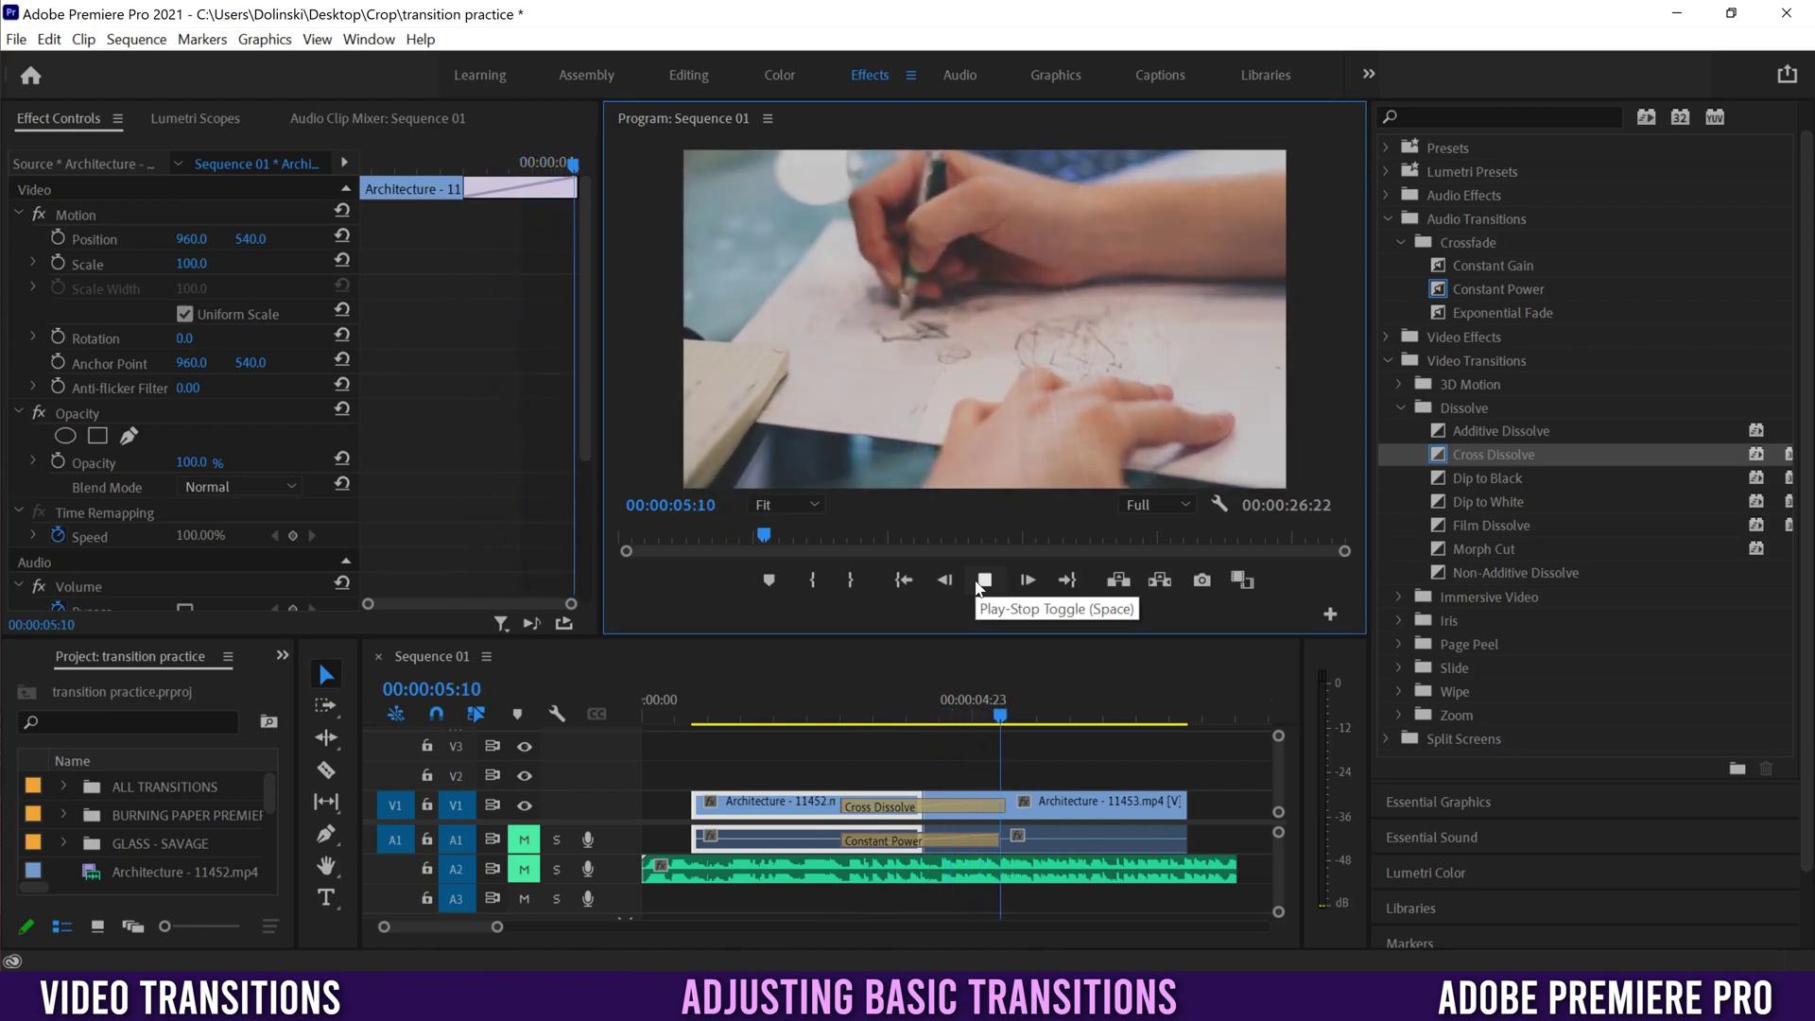
pyautogui.click(983, 580)
# Shorten the Cross Dissolve on V1 to 8 frames, preview it, and reduce it further to 4 frames
pyautogui.click(847, 806)
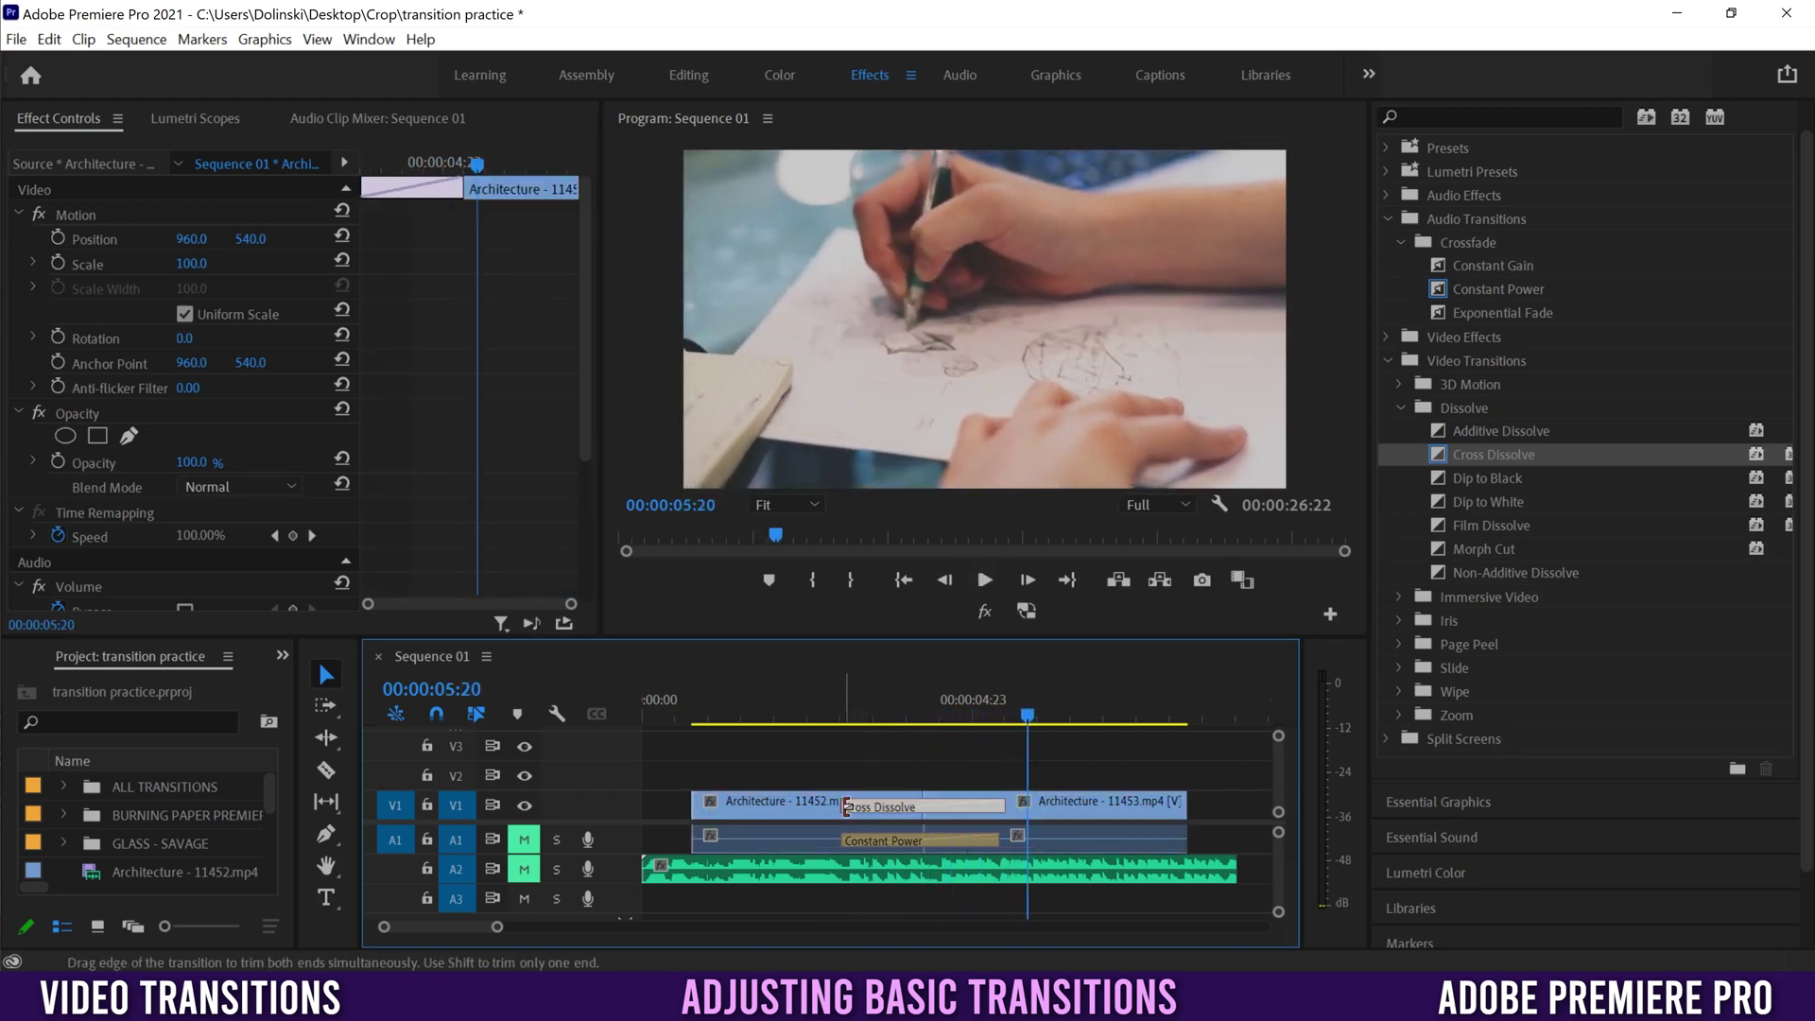
pyautogui.moveTo(846, 806); pyautogui.dragTo(912, 806)
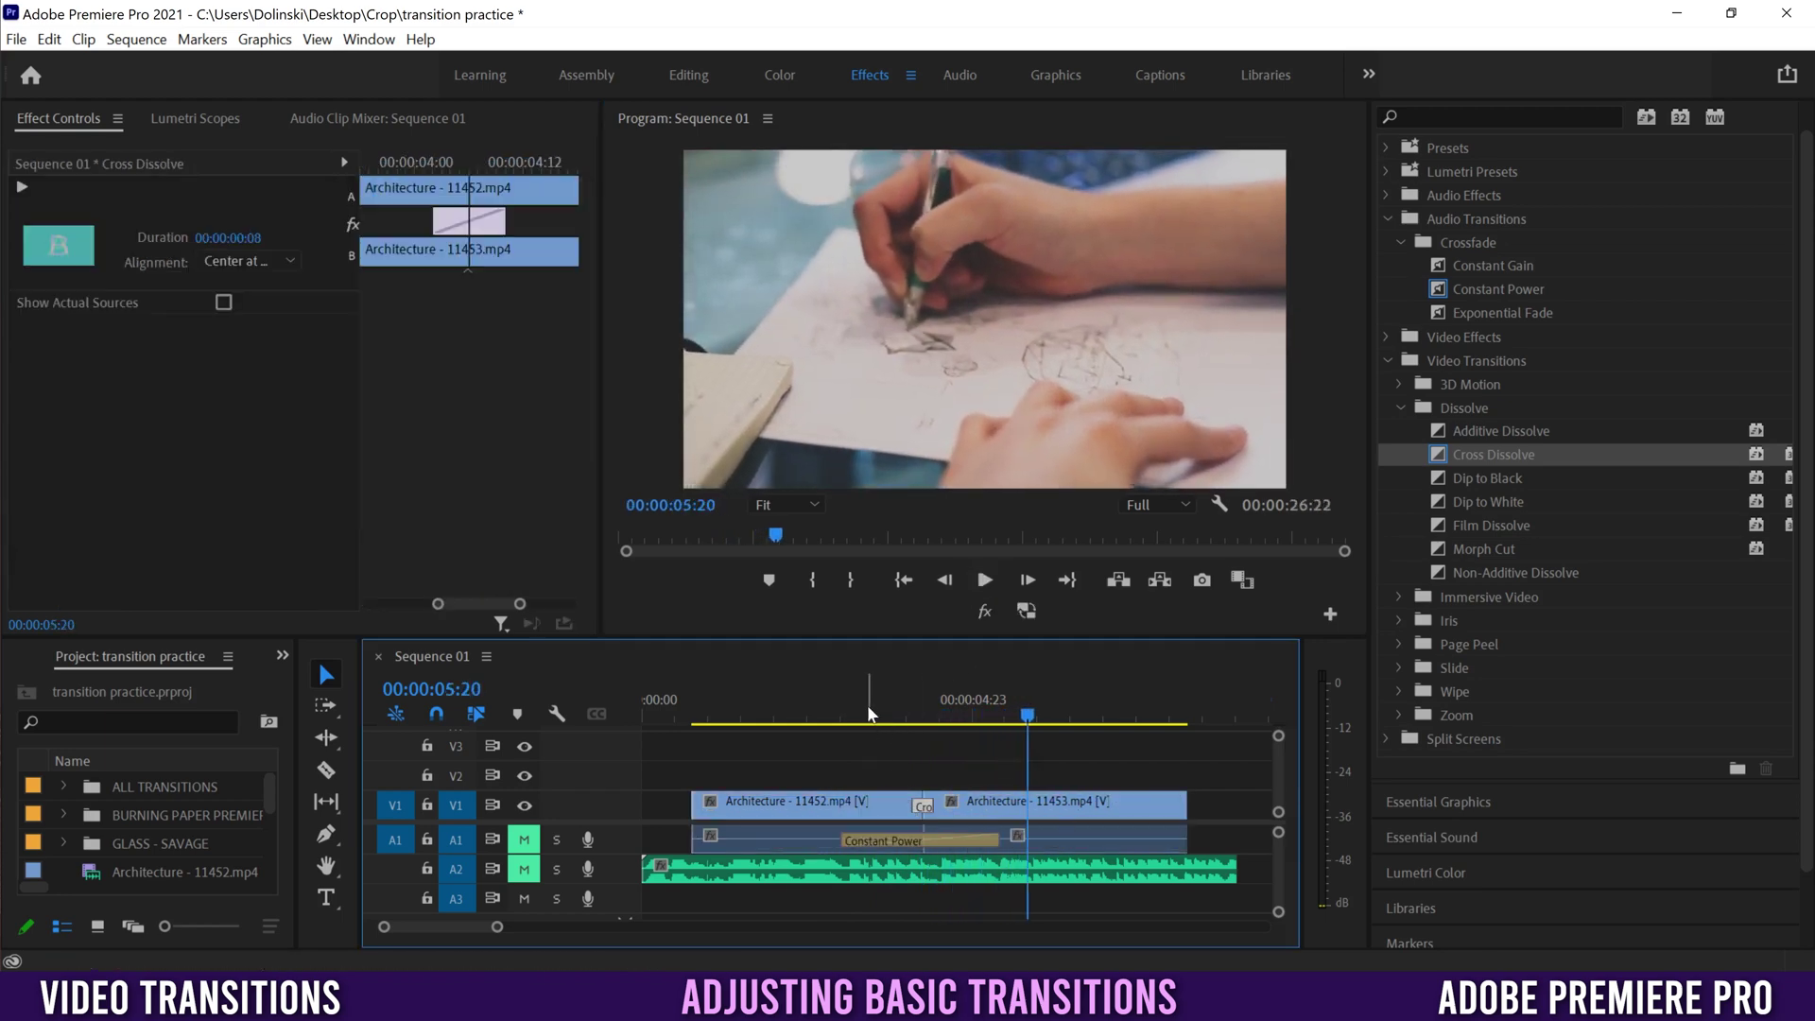
pyautogui.click(869, 712)
pyautogui.click(983, 581)
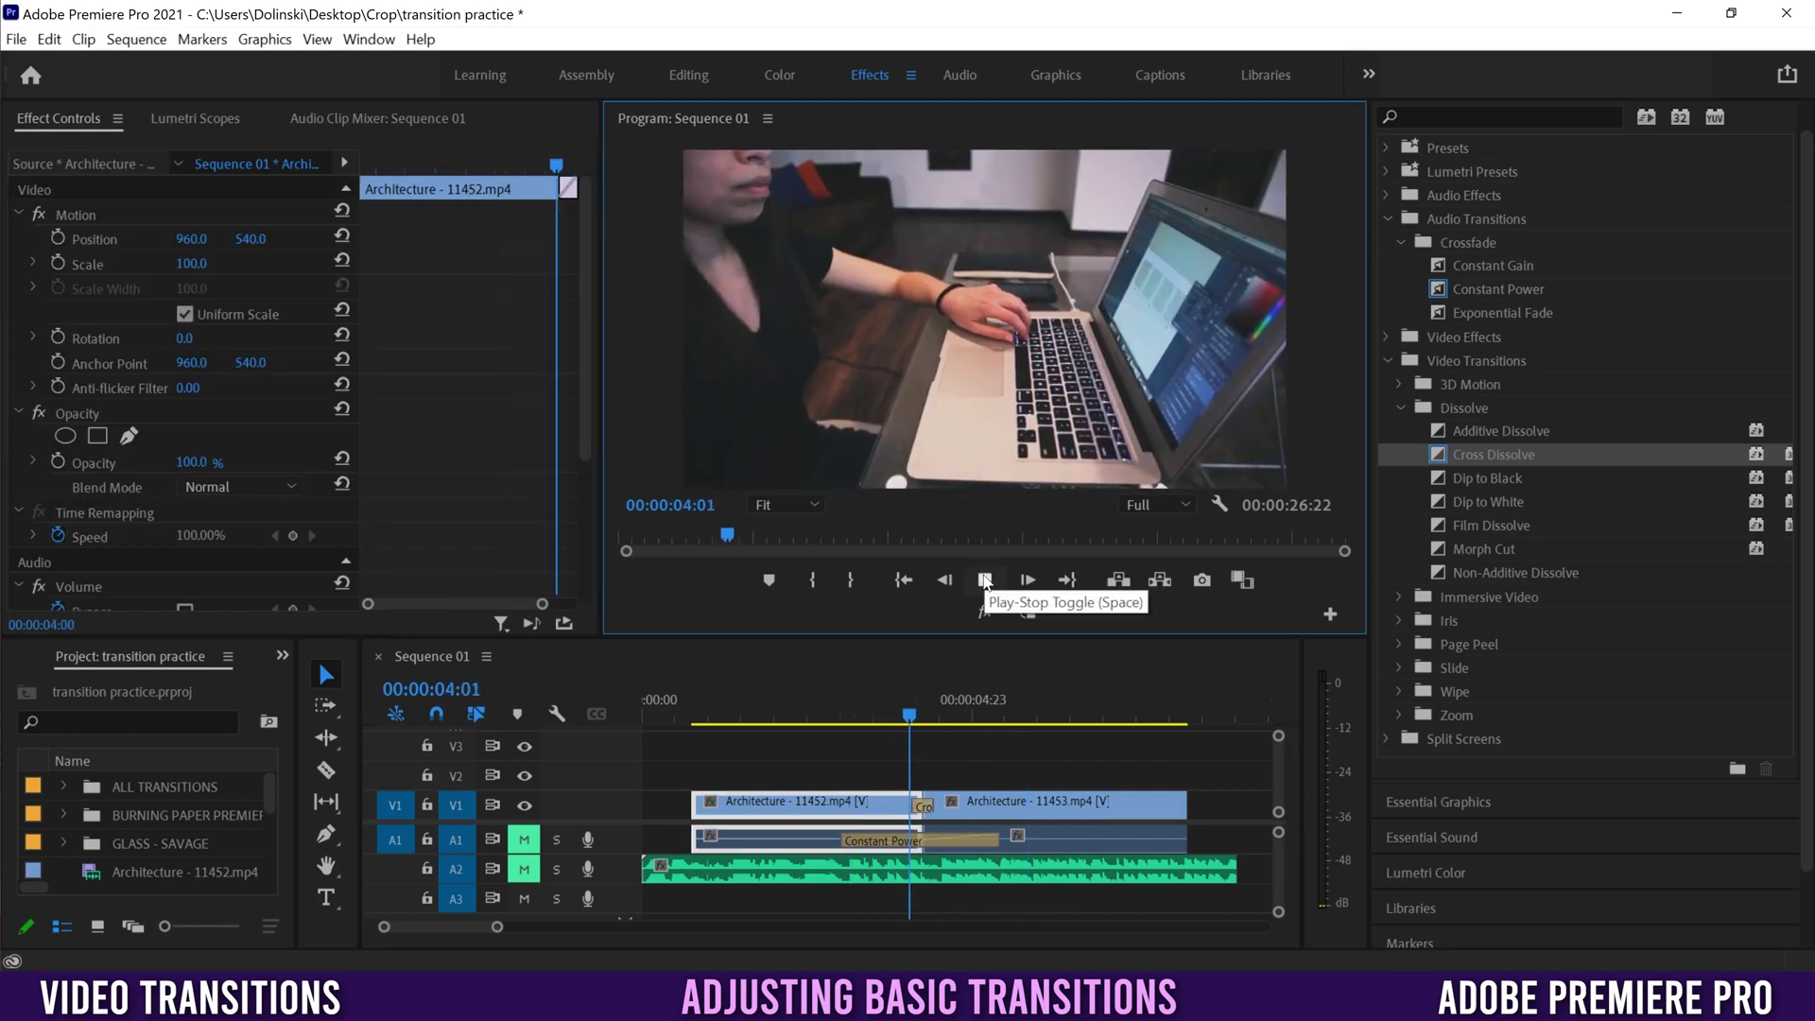
pyautogui.moveTo(919, 809); pyautogui.dragTo(933, 809)
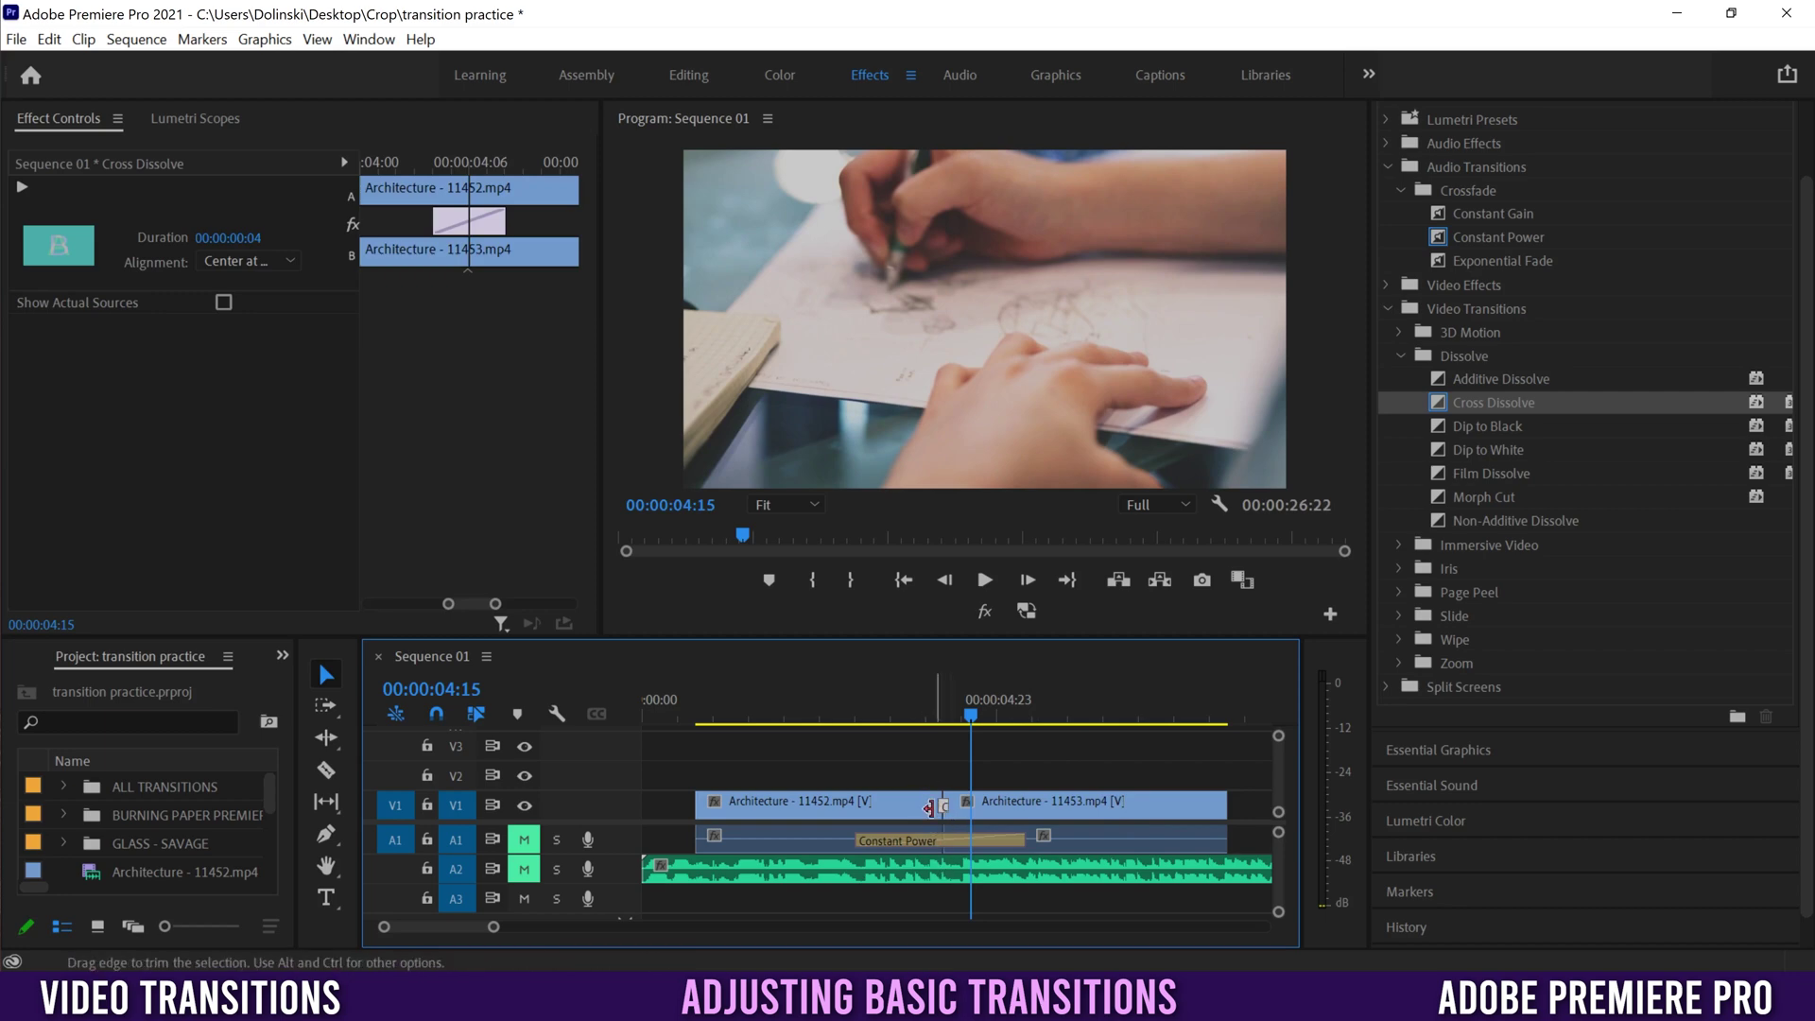
pyautogui.moveTo(929, 808); pyautogui.dragTo(883, 808)
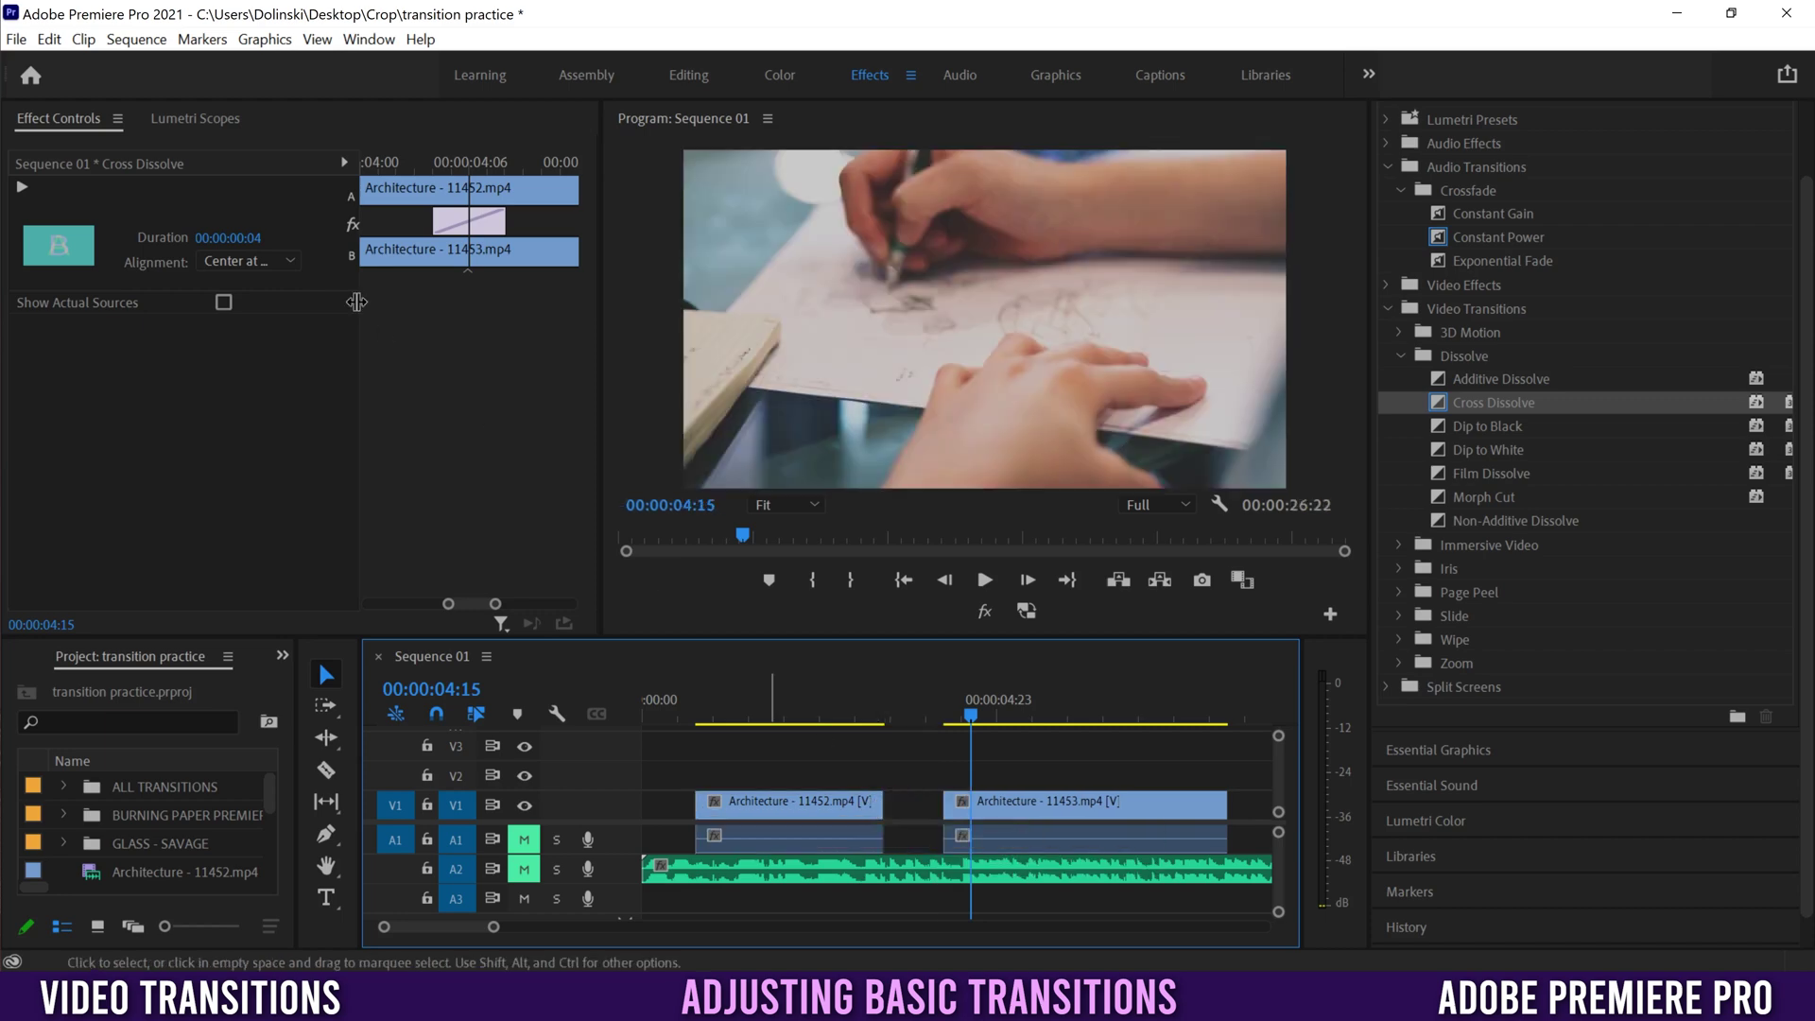
pyautogui.click(49, 38)
pyautogui.click(76, 62)
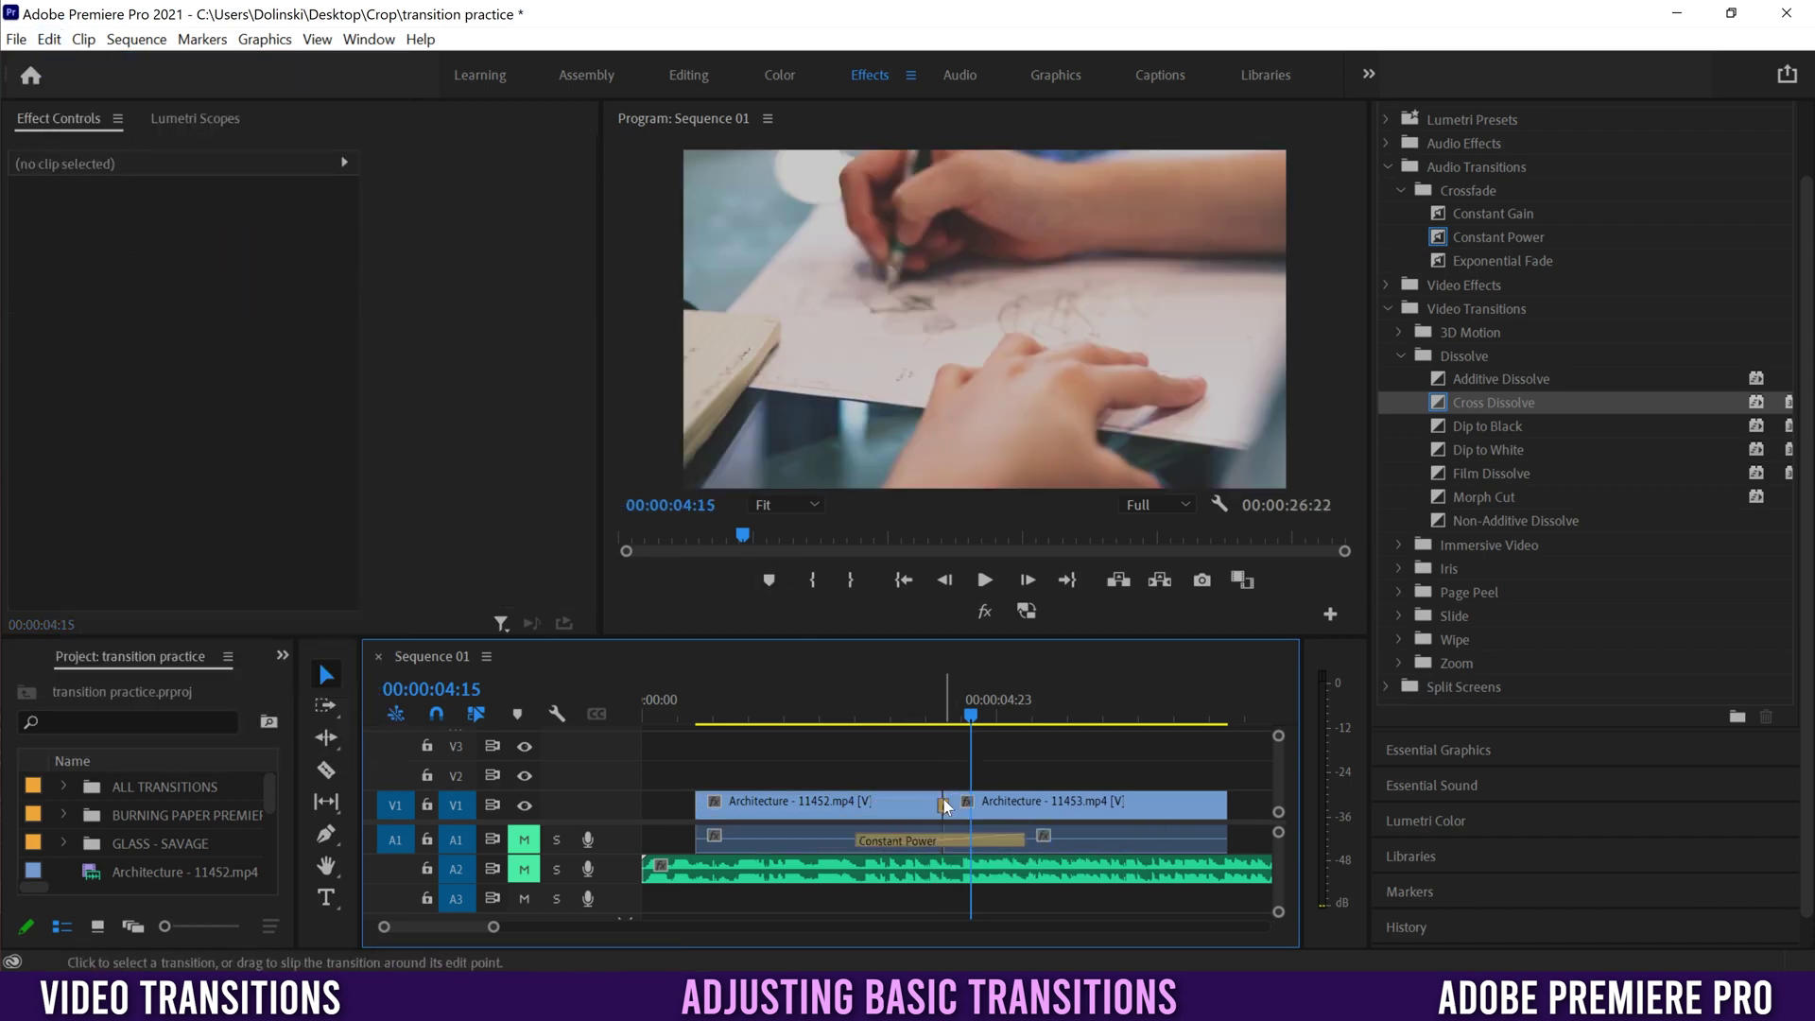
# Extend the very short Cross Dissolve at the V1 cut to a duration of 14 frames
pyautogui.click(943, 719)
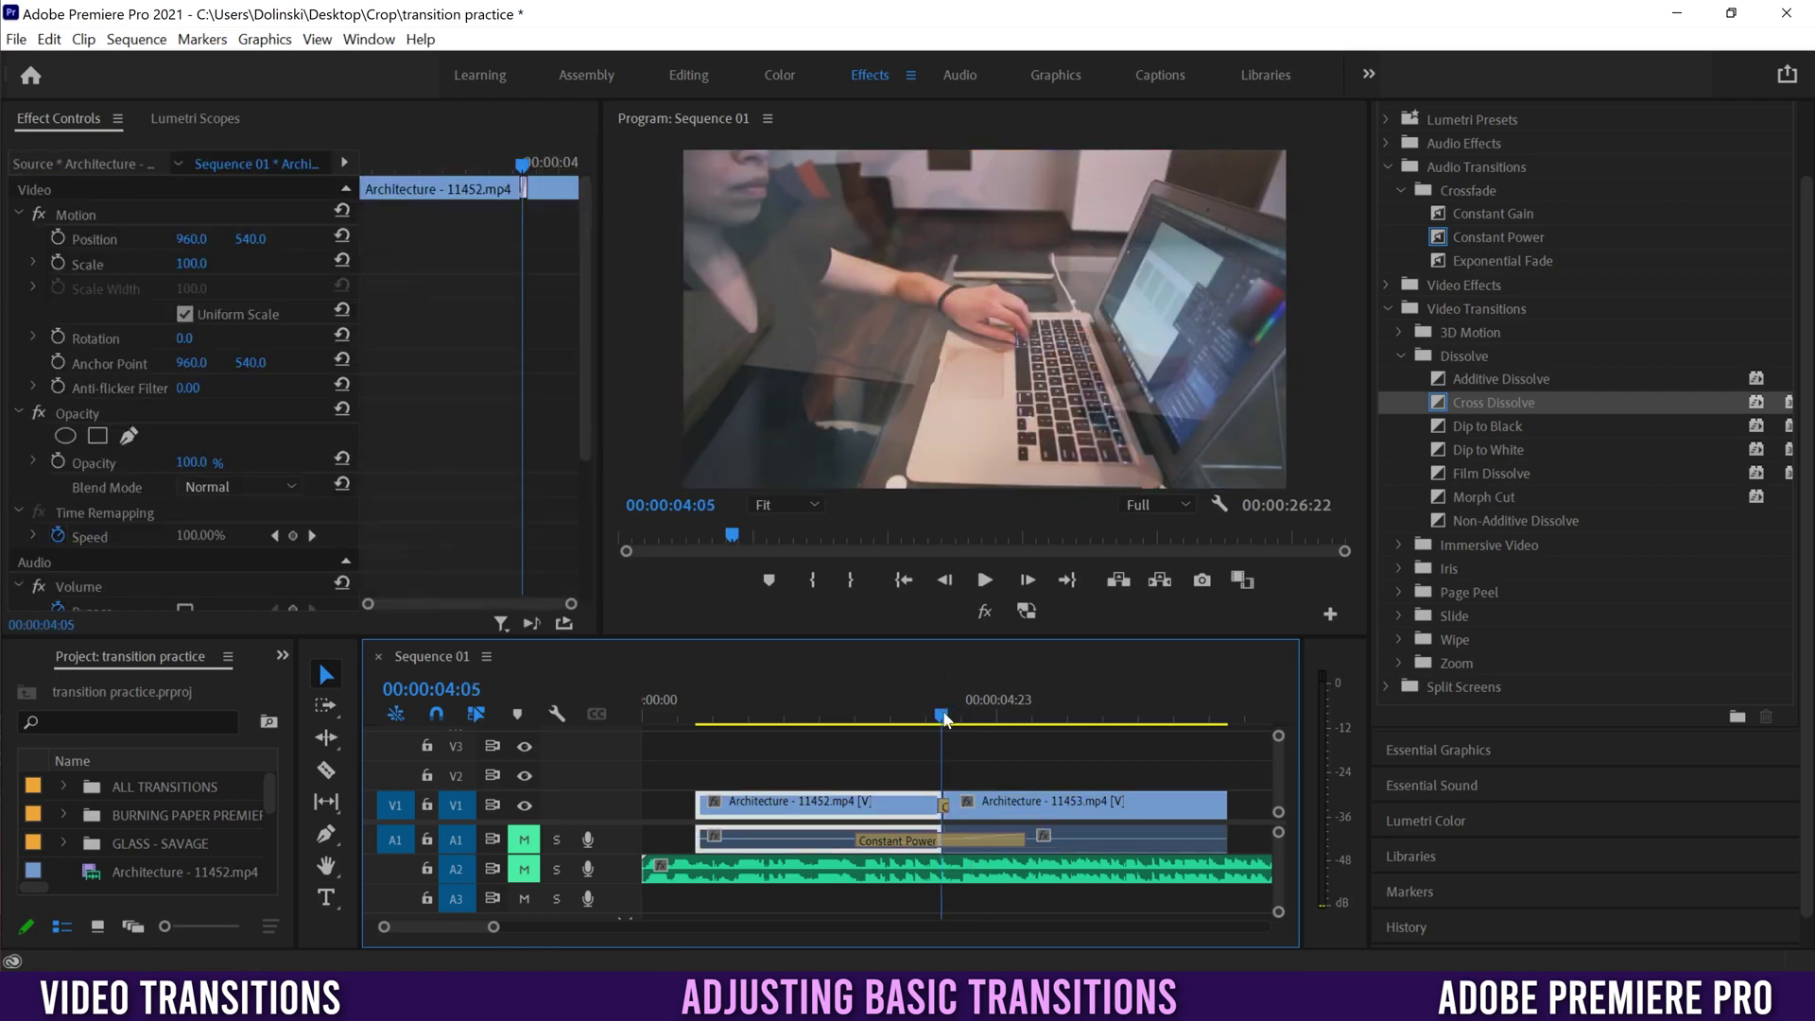
pyautogui.click(945, 719)
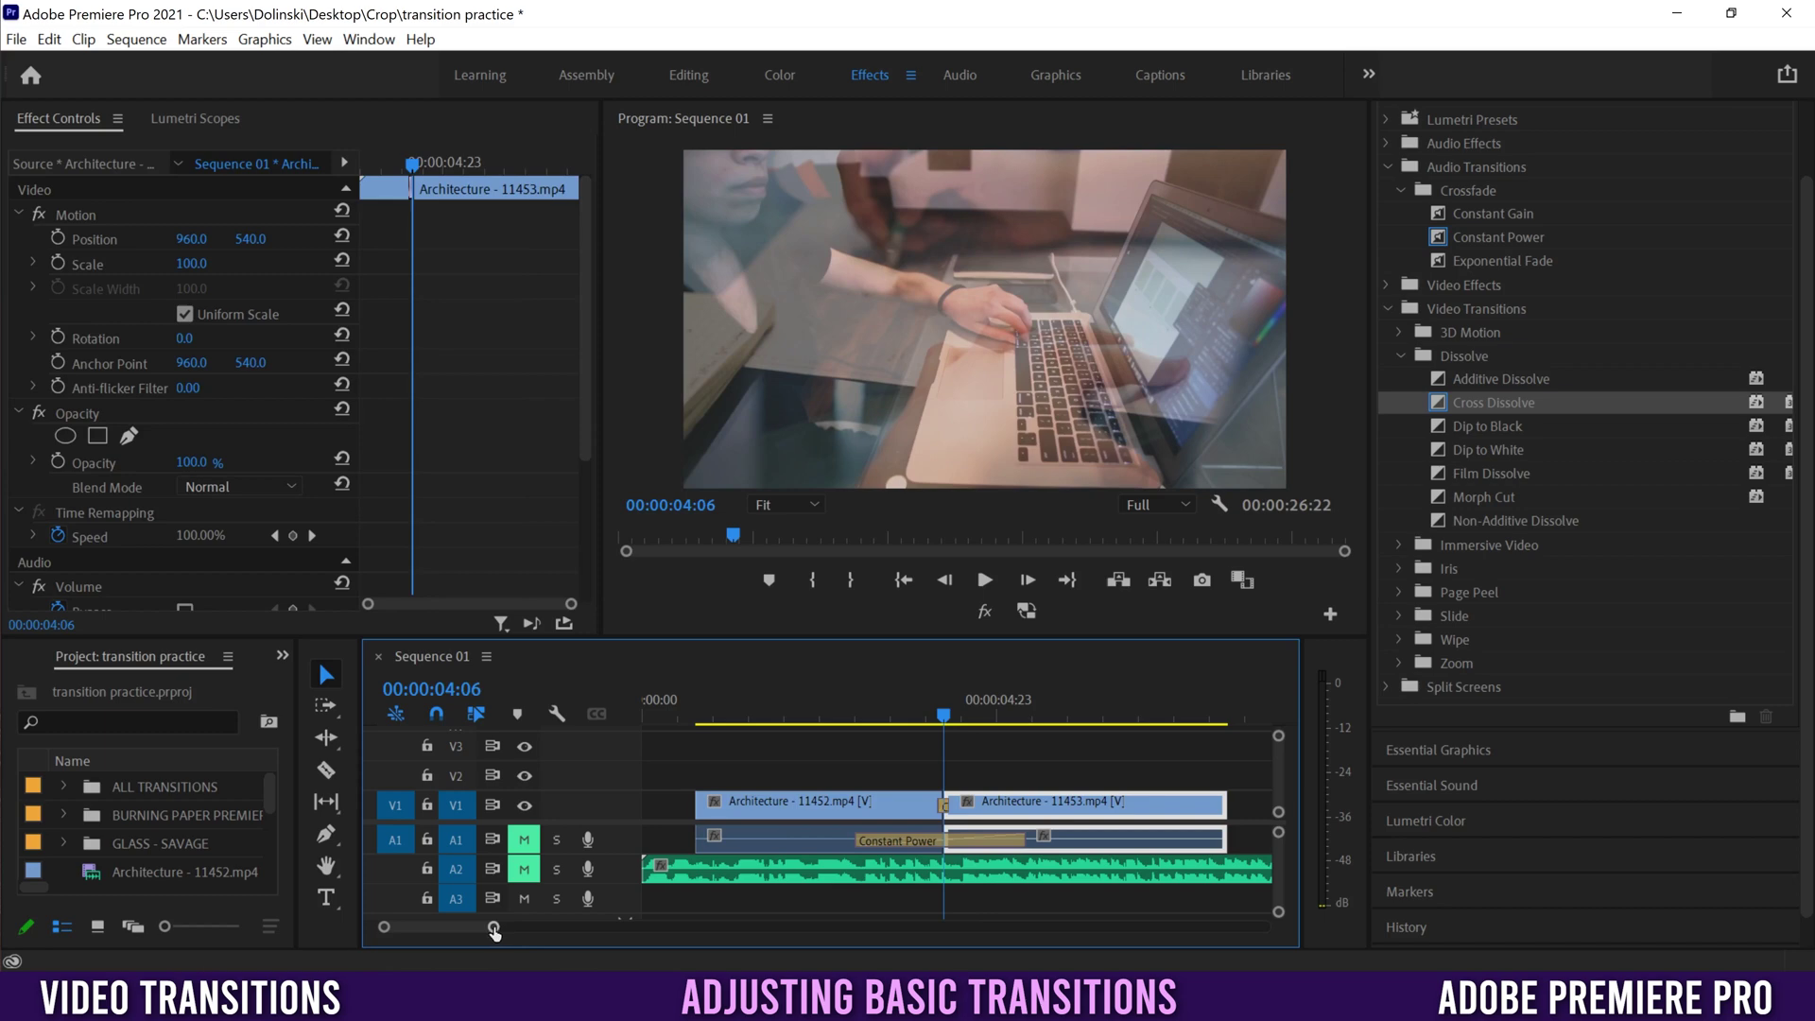
pyautogui.moveTo(494, 931); pyautogui.dragTo(451, 926)
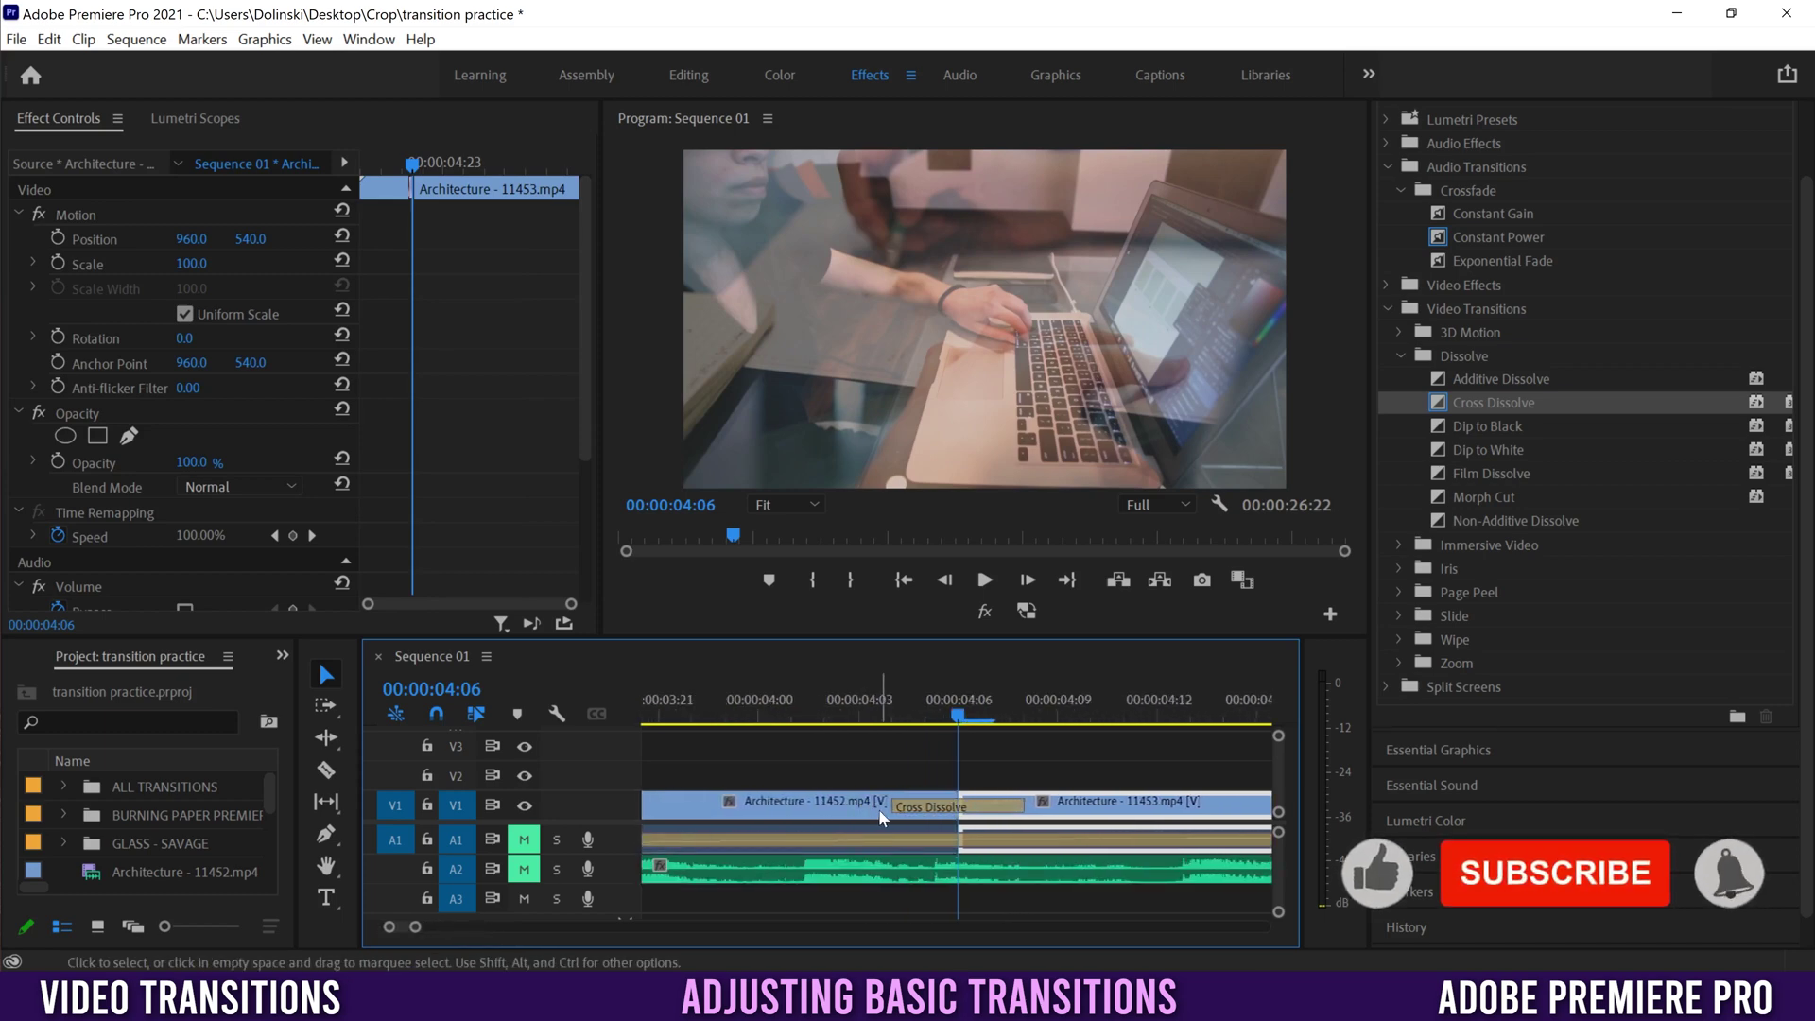
pyautogui.moveTo(899, 808); pyautogui.dragTo(721, 800)
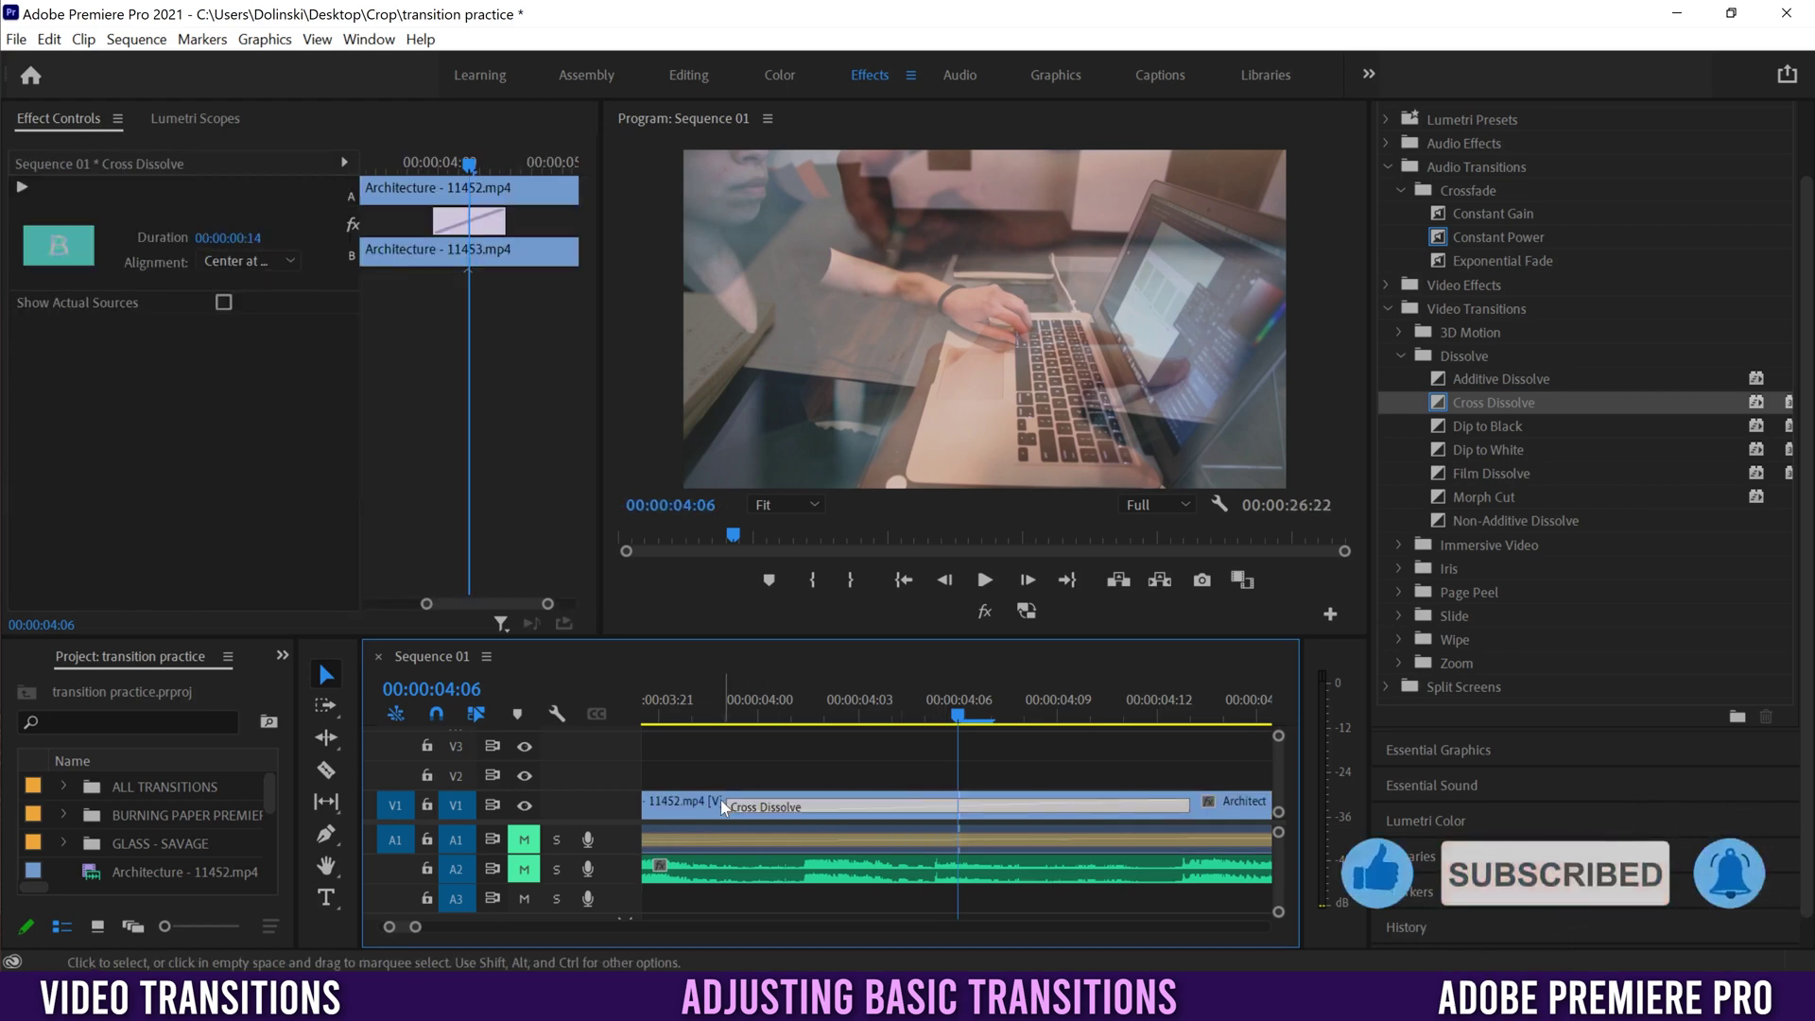
pyautogui.press('-')
pyautogui.press('=')
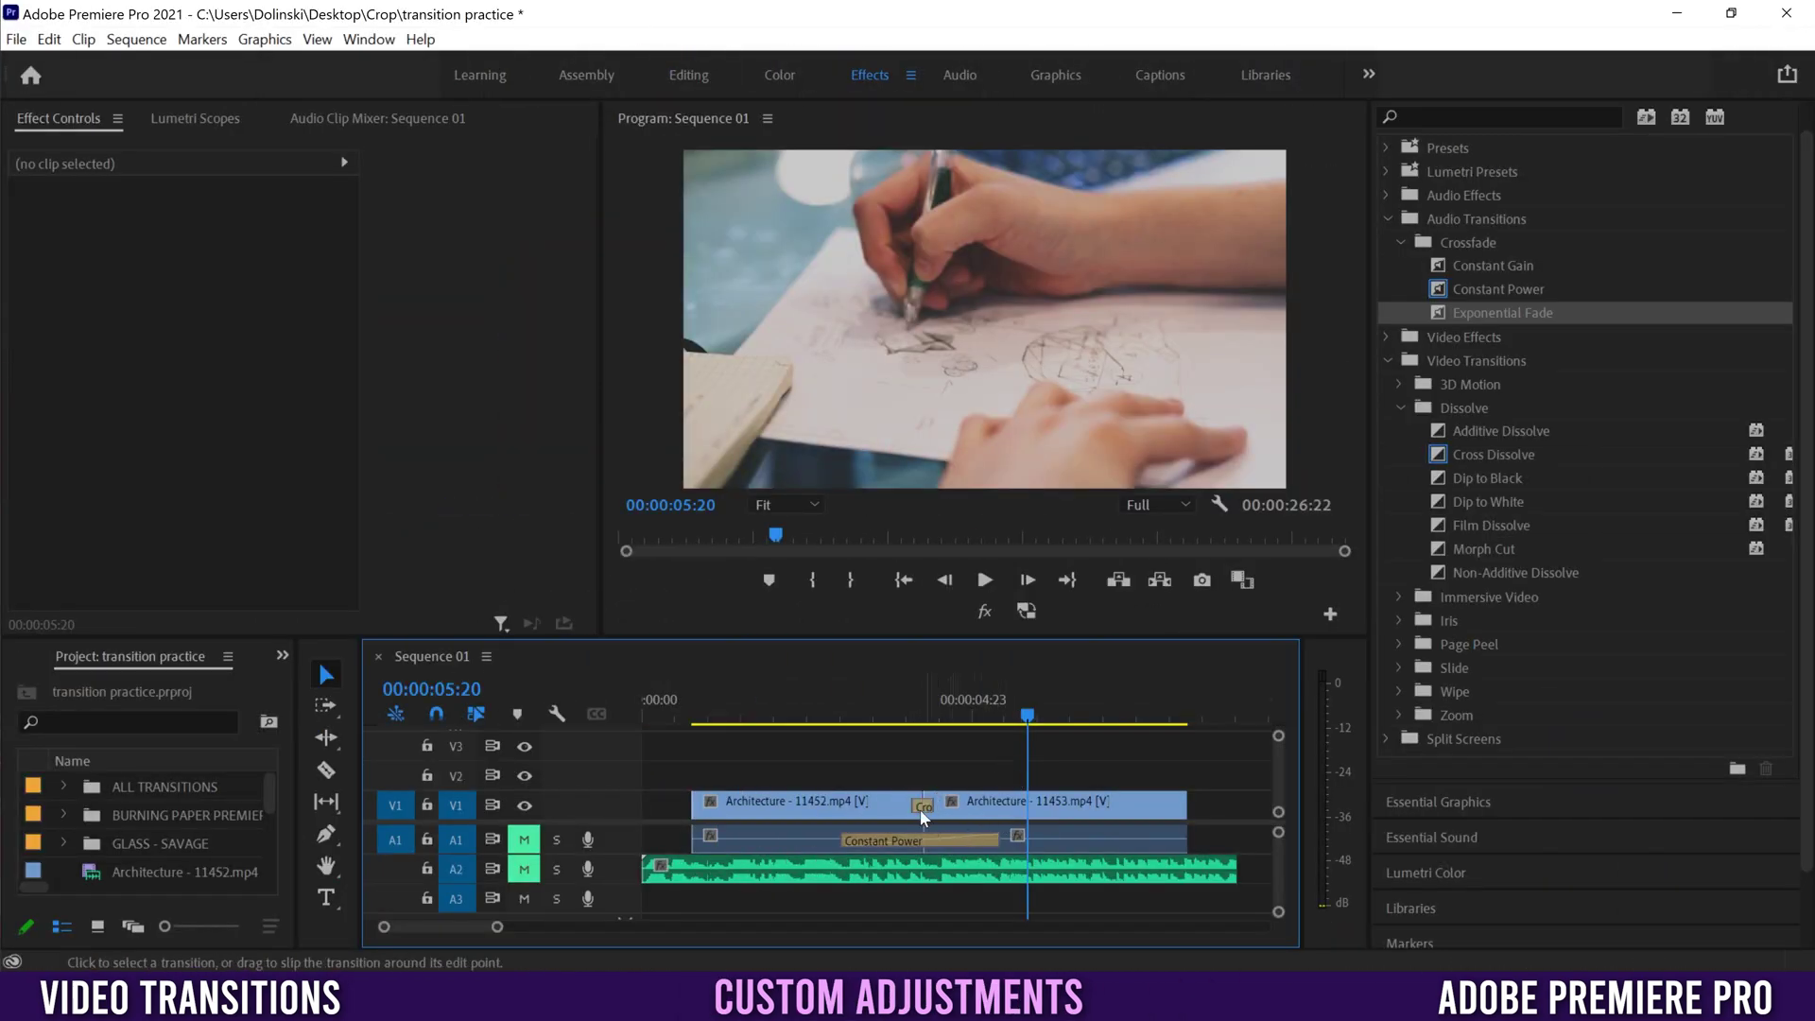
# Set the alignment of the Cross Dissolve on V1 to Start at Cut
pyautogui.click(922, 808)
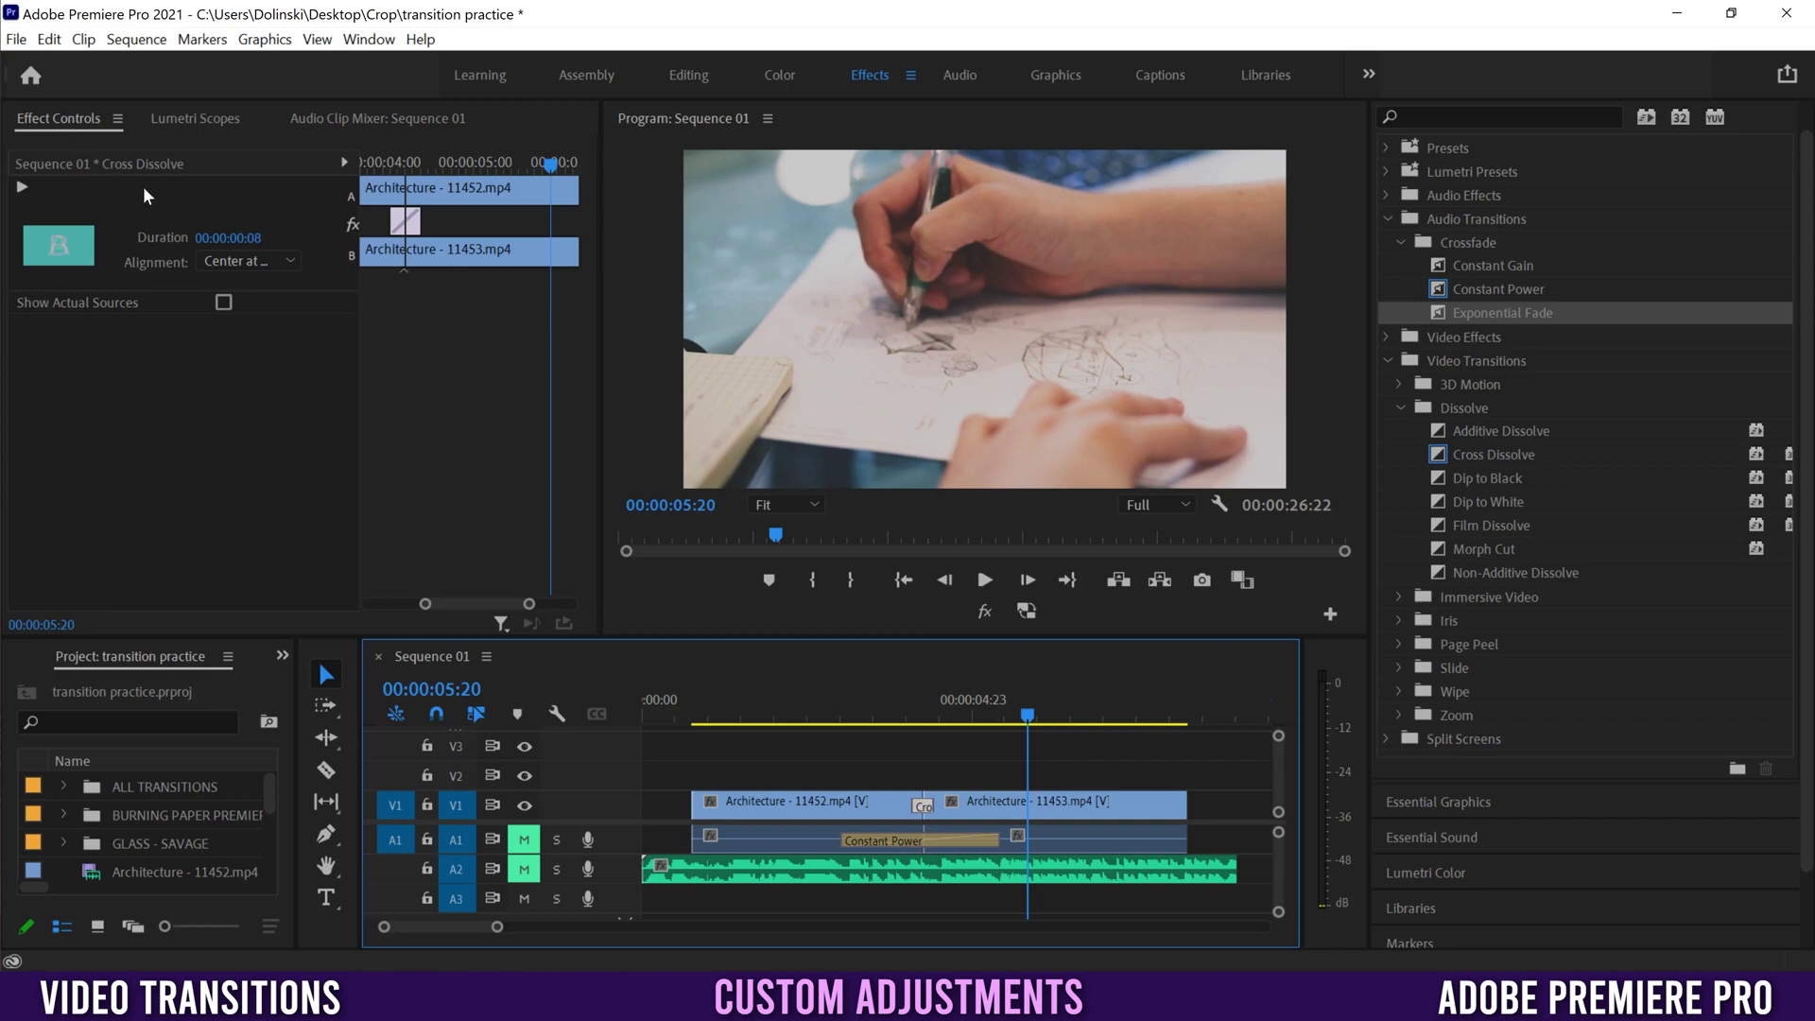
pyautogui.click(370, 40)
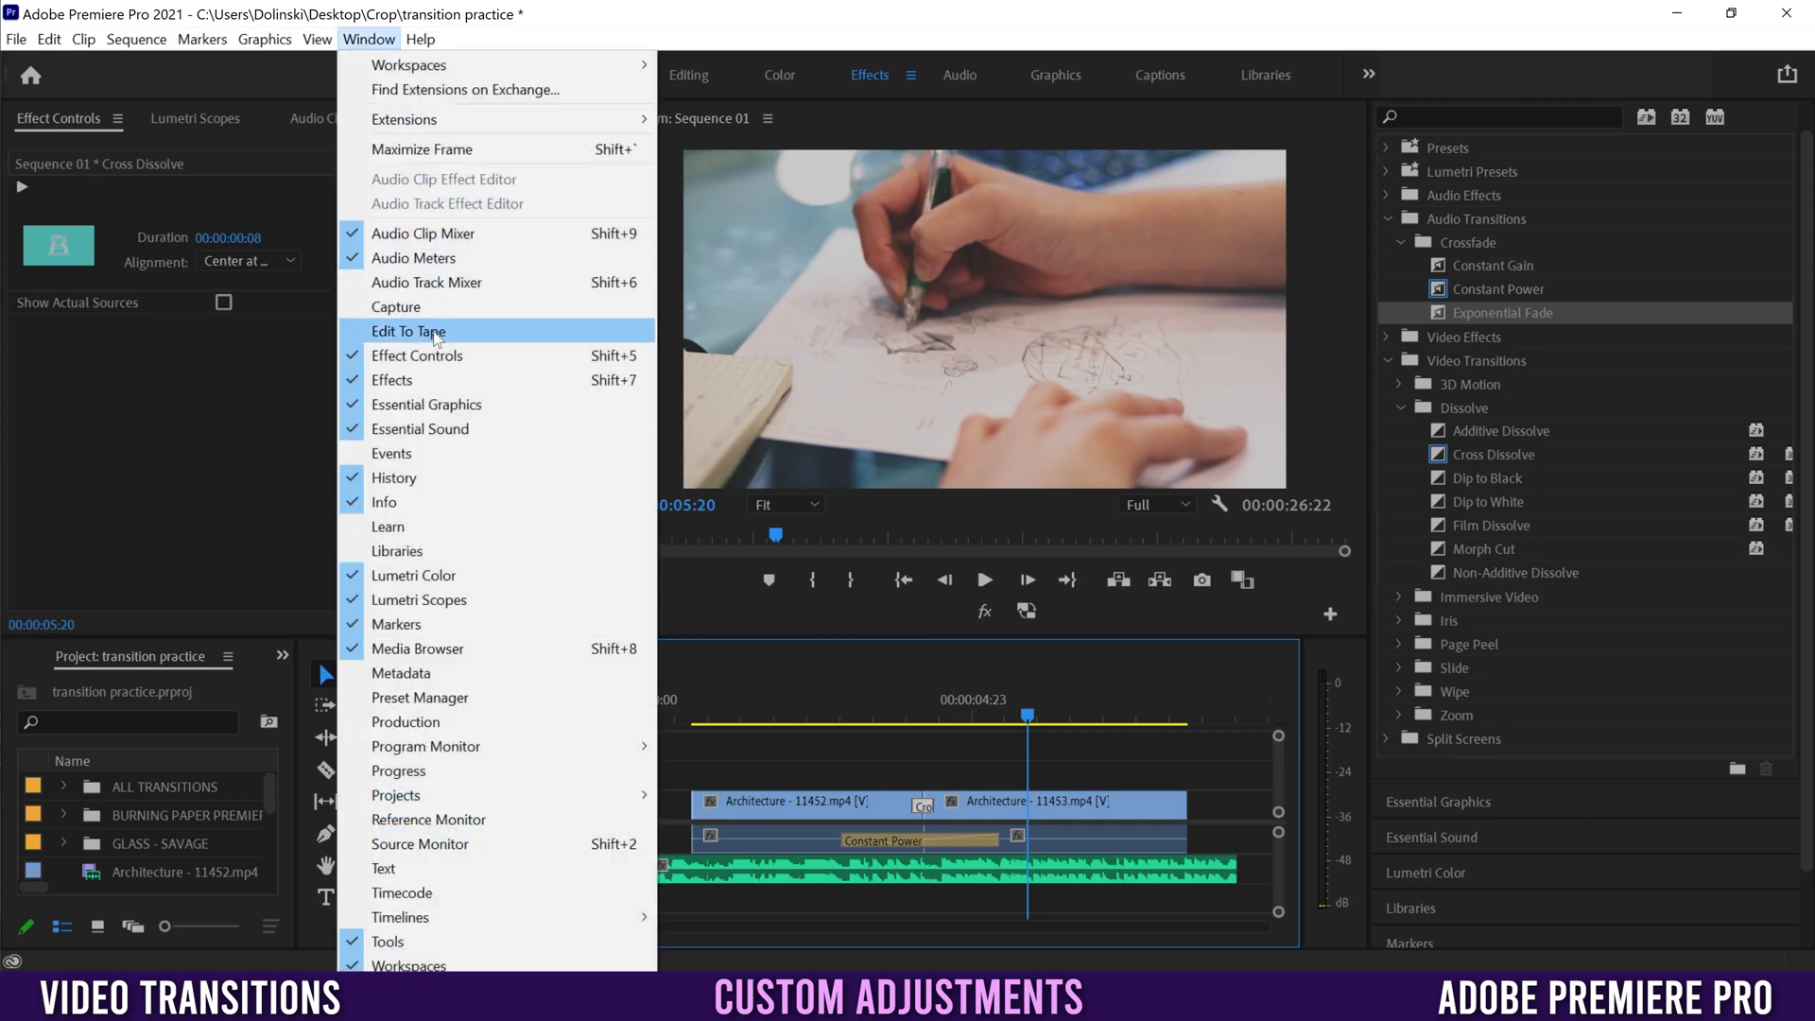
pyautogui.click(148, 369)
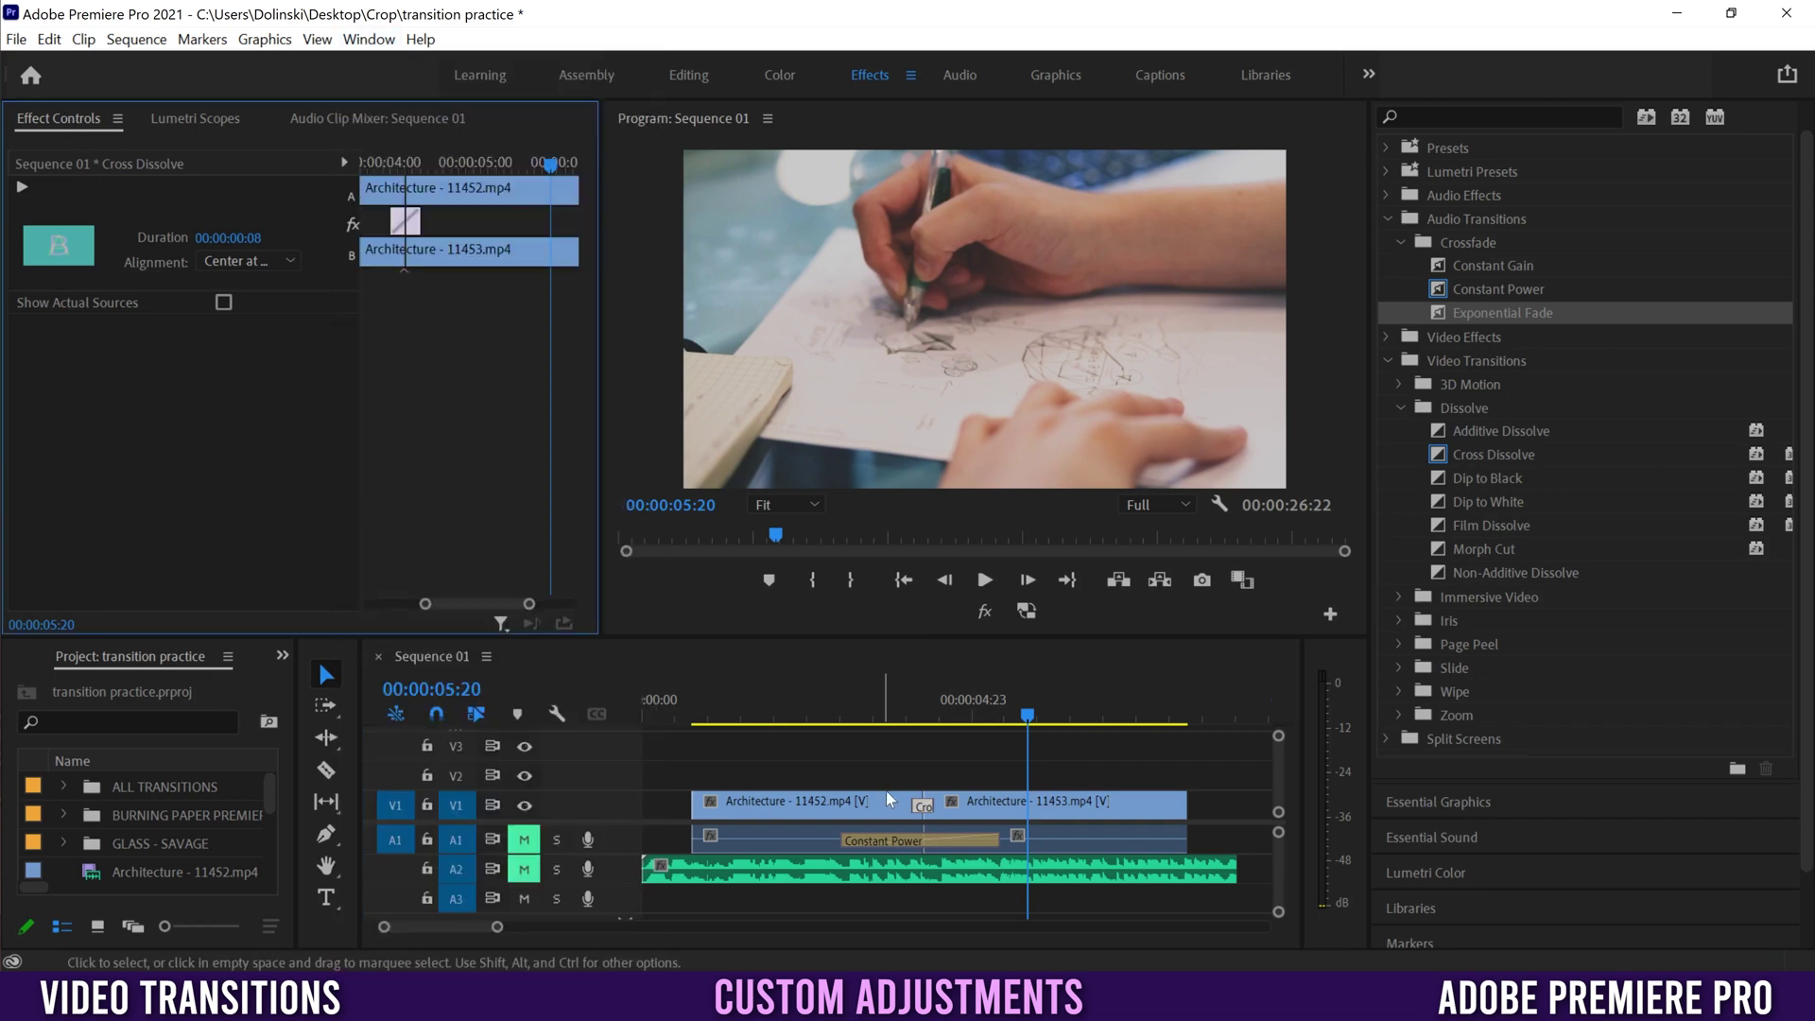
pyautogui.click(924, 809)
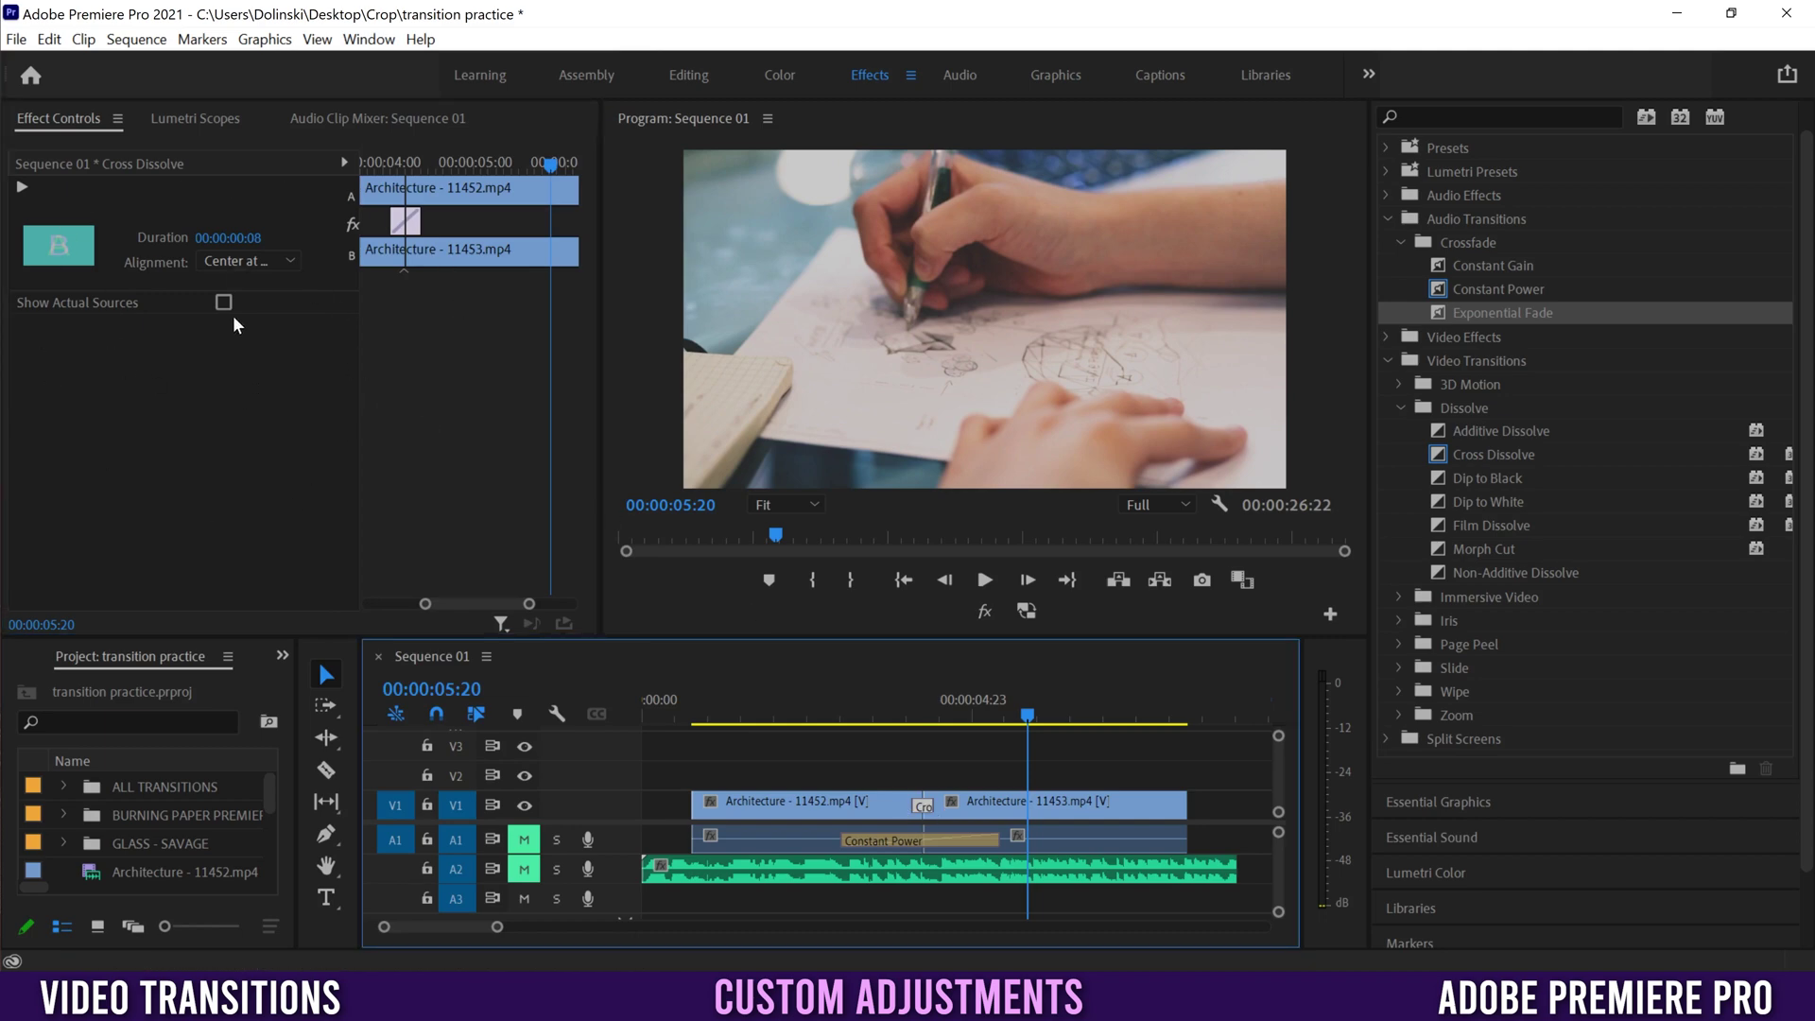
pyautogui.click(291, 257)
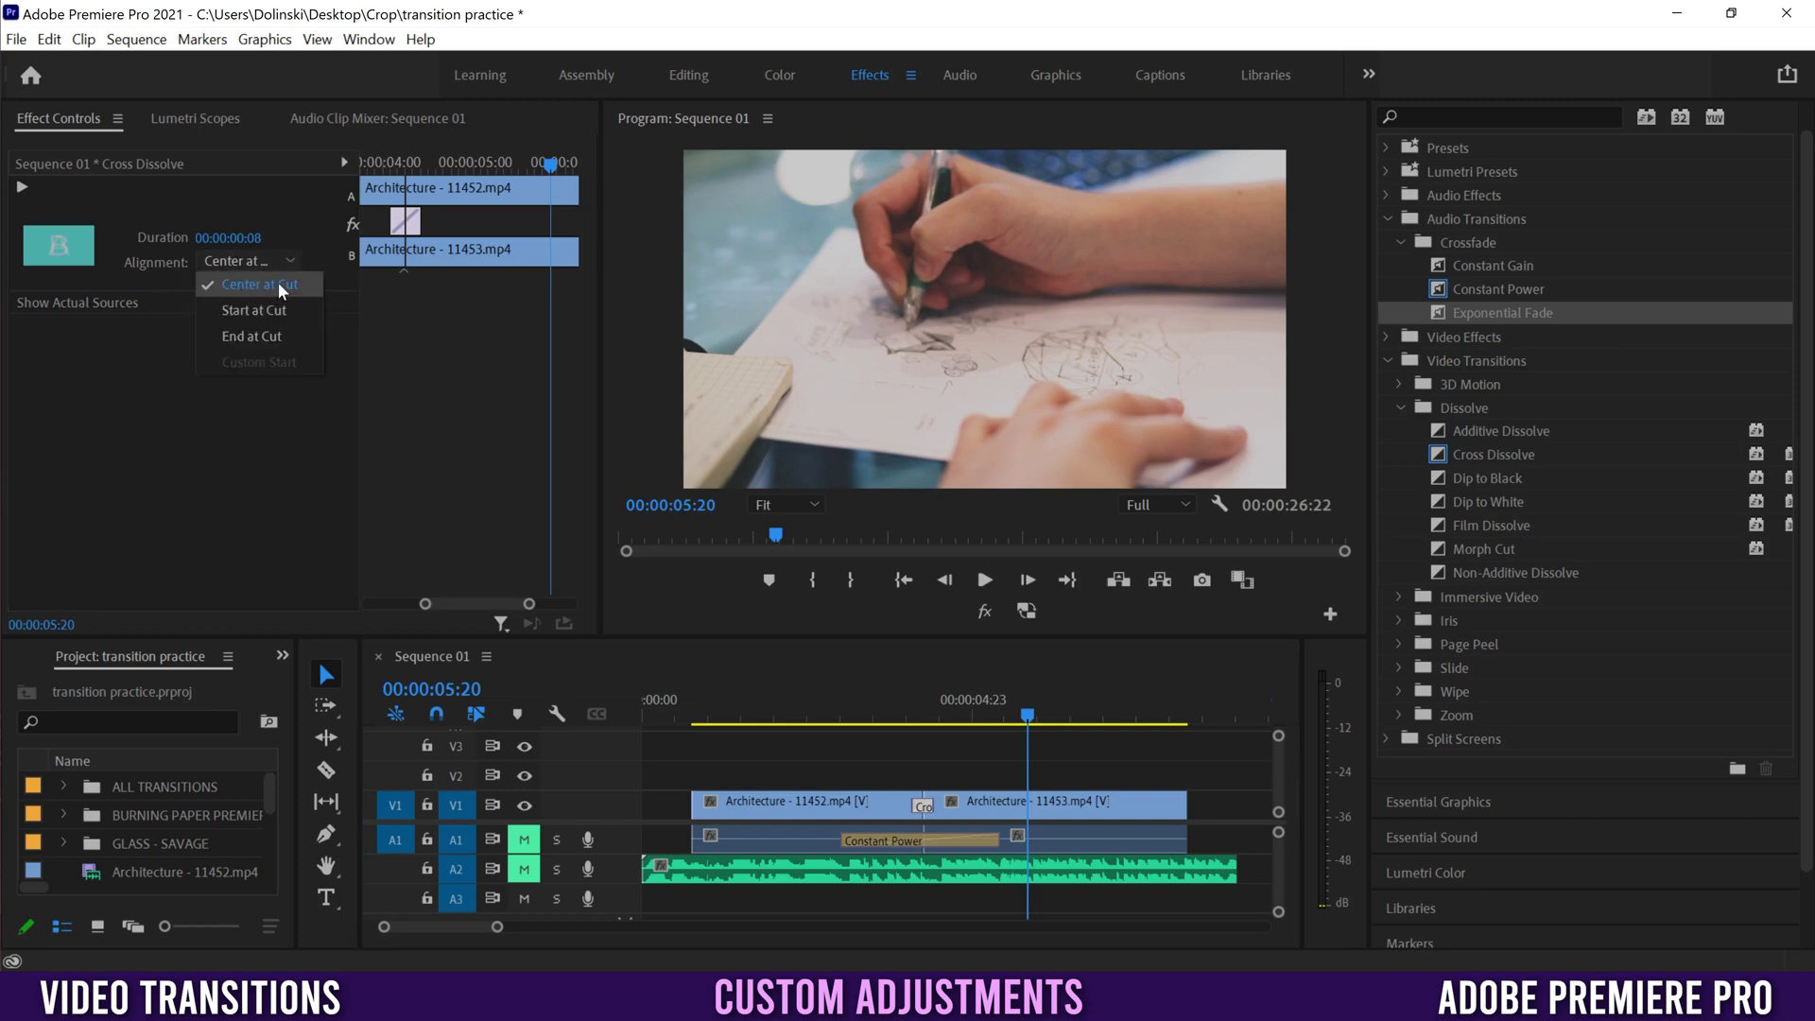
pyautogui.click(265, 309)
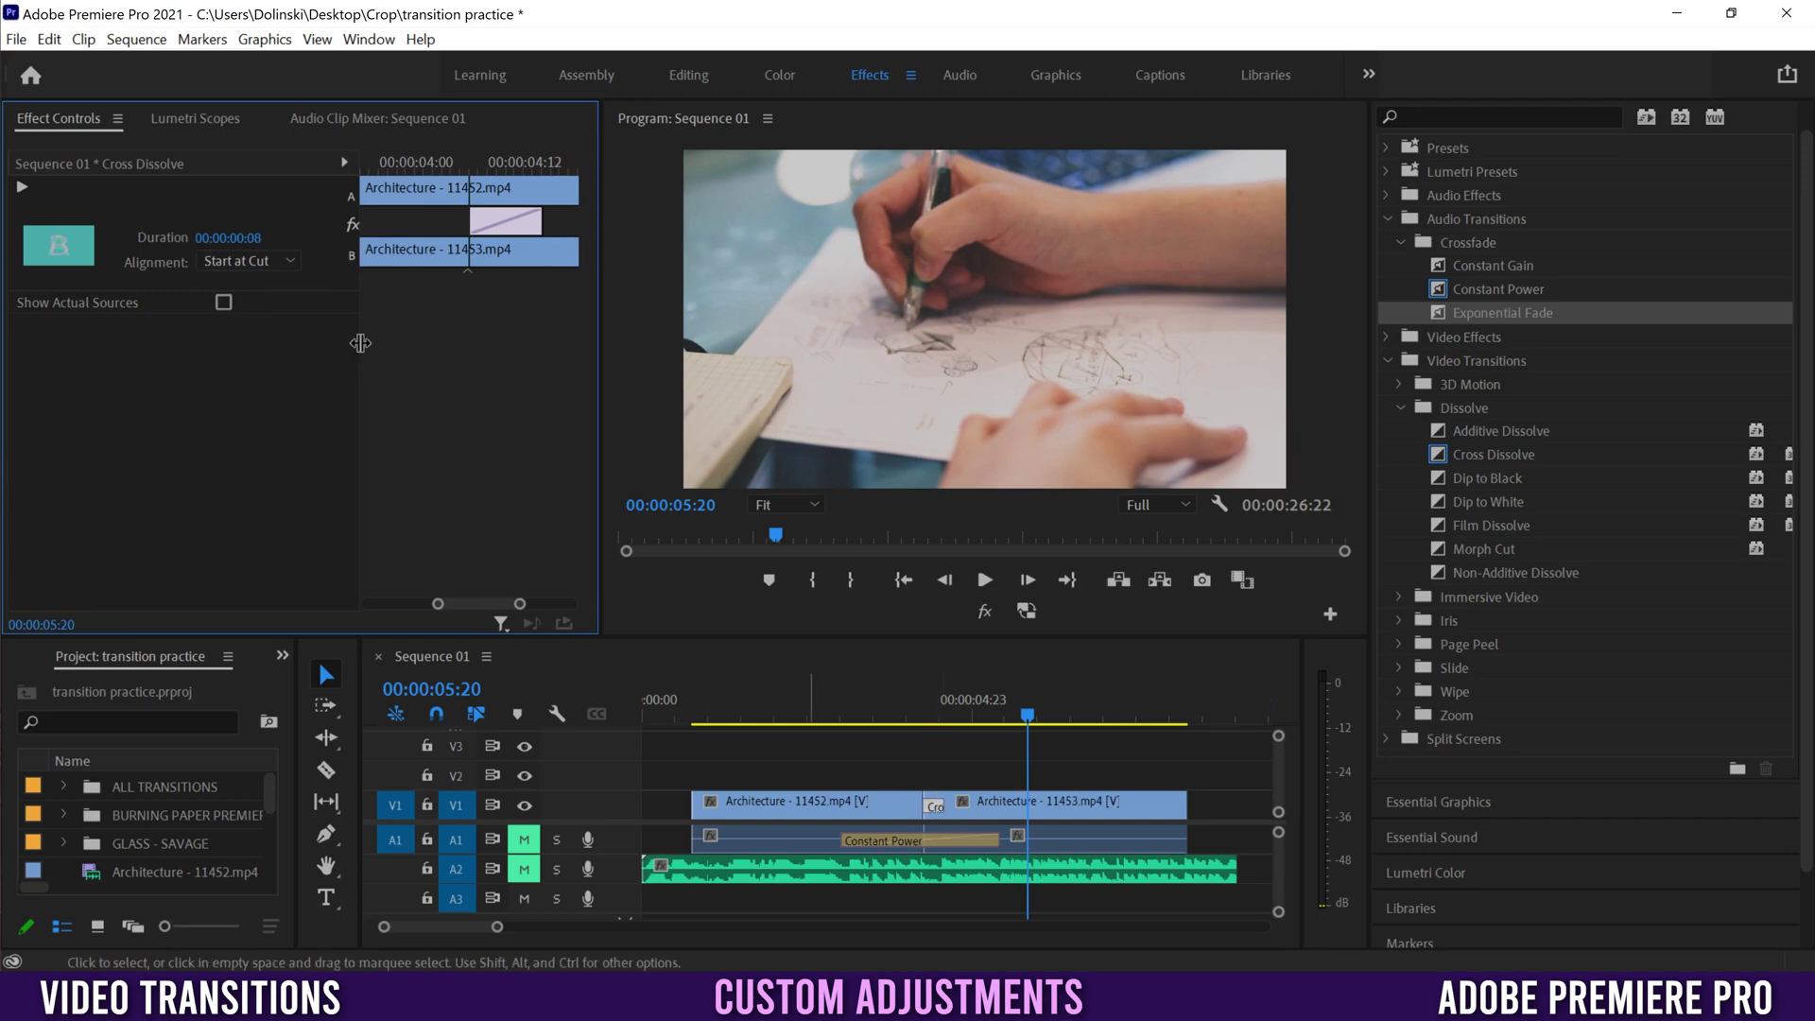
# Align the Cross Dissolve to End at Cut, and slide it back to be centered on the V1 cut
pyautogui.click(288, 261)
pyautogui.click(255, 336)
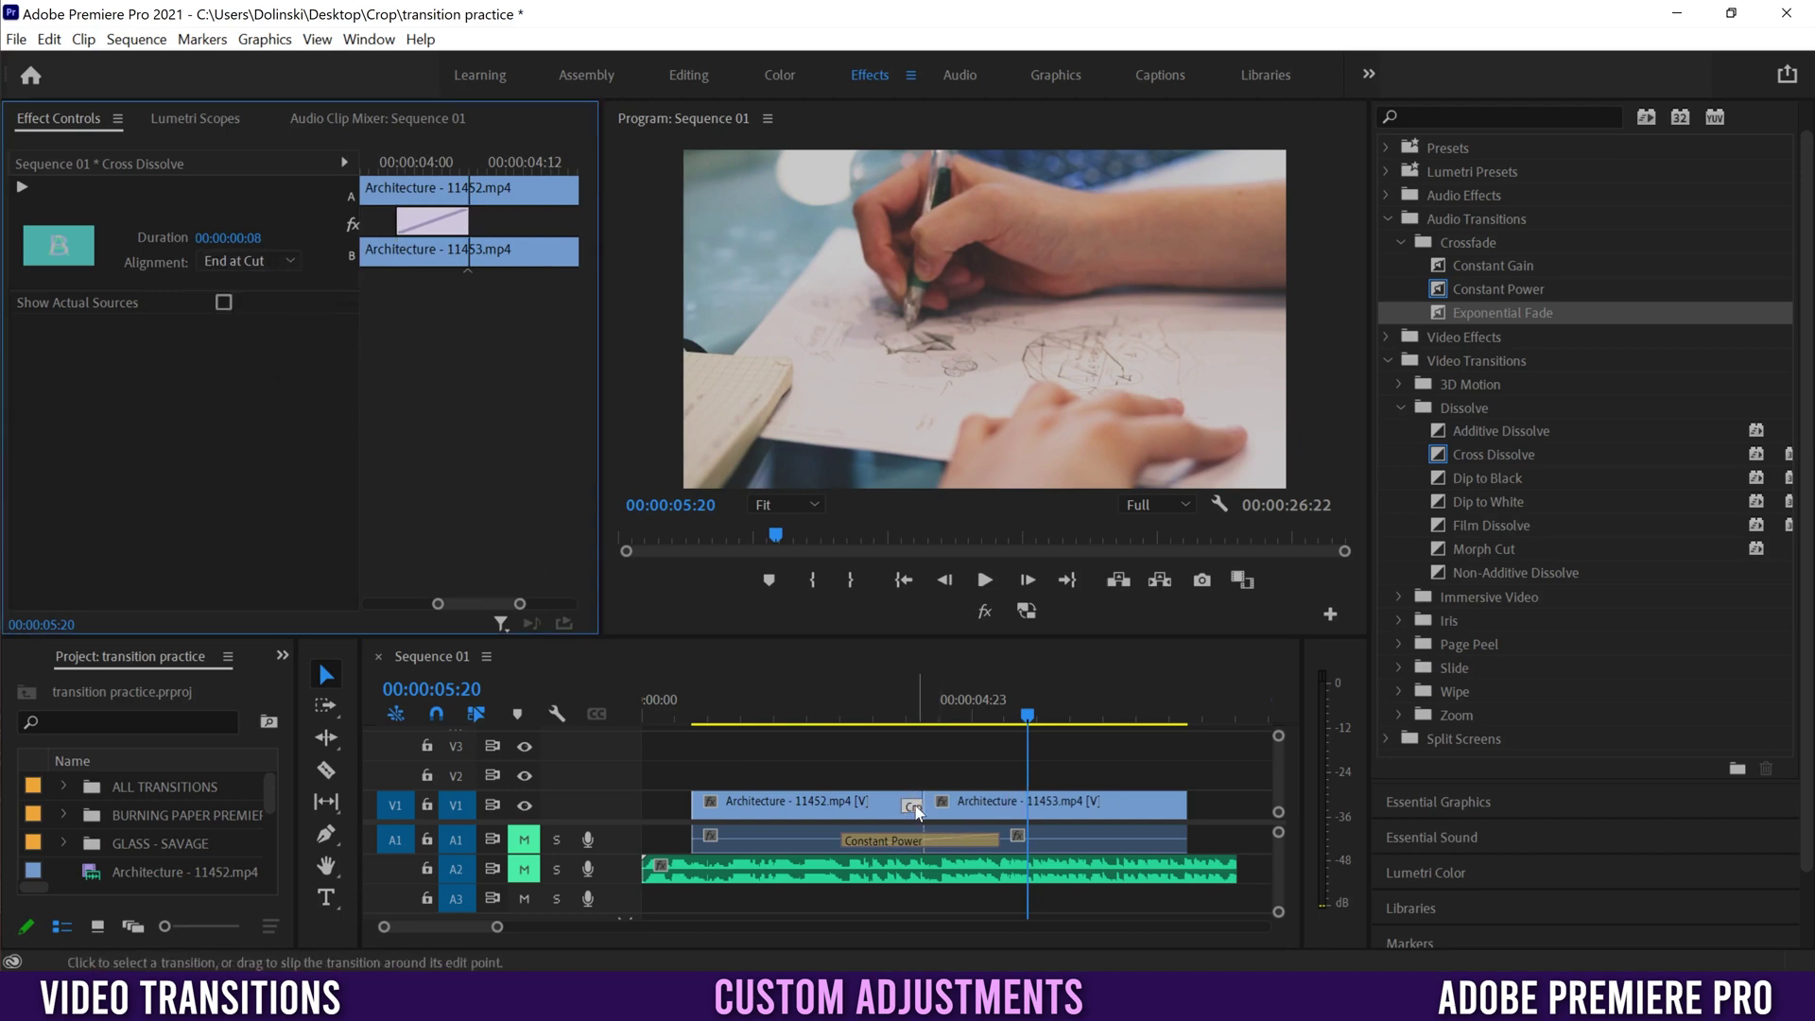
pyautogui.moveTo(915, 810); pyautogui.dragTo(923, 813)
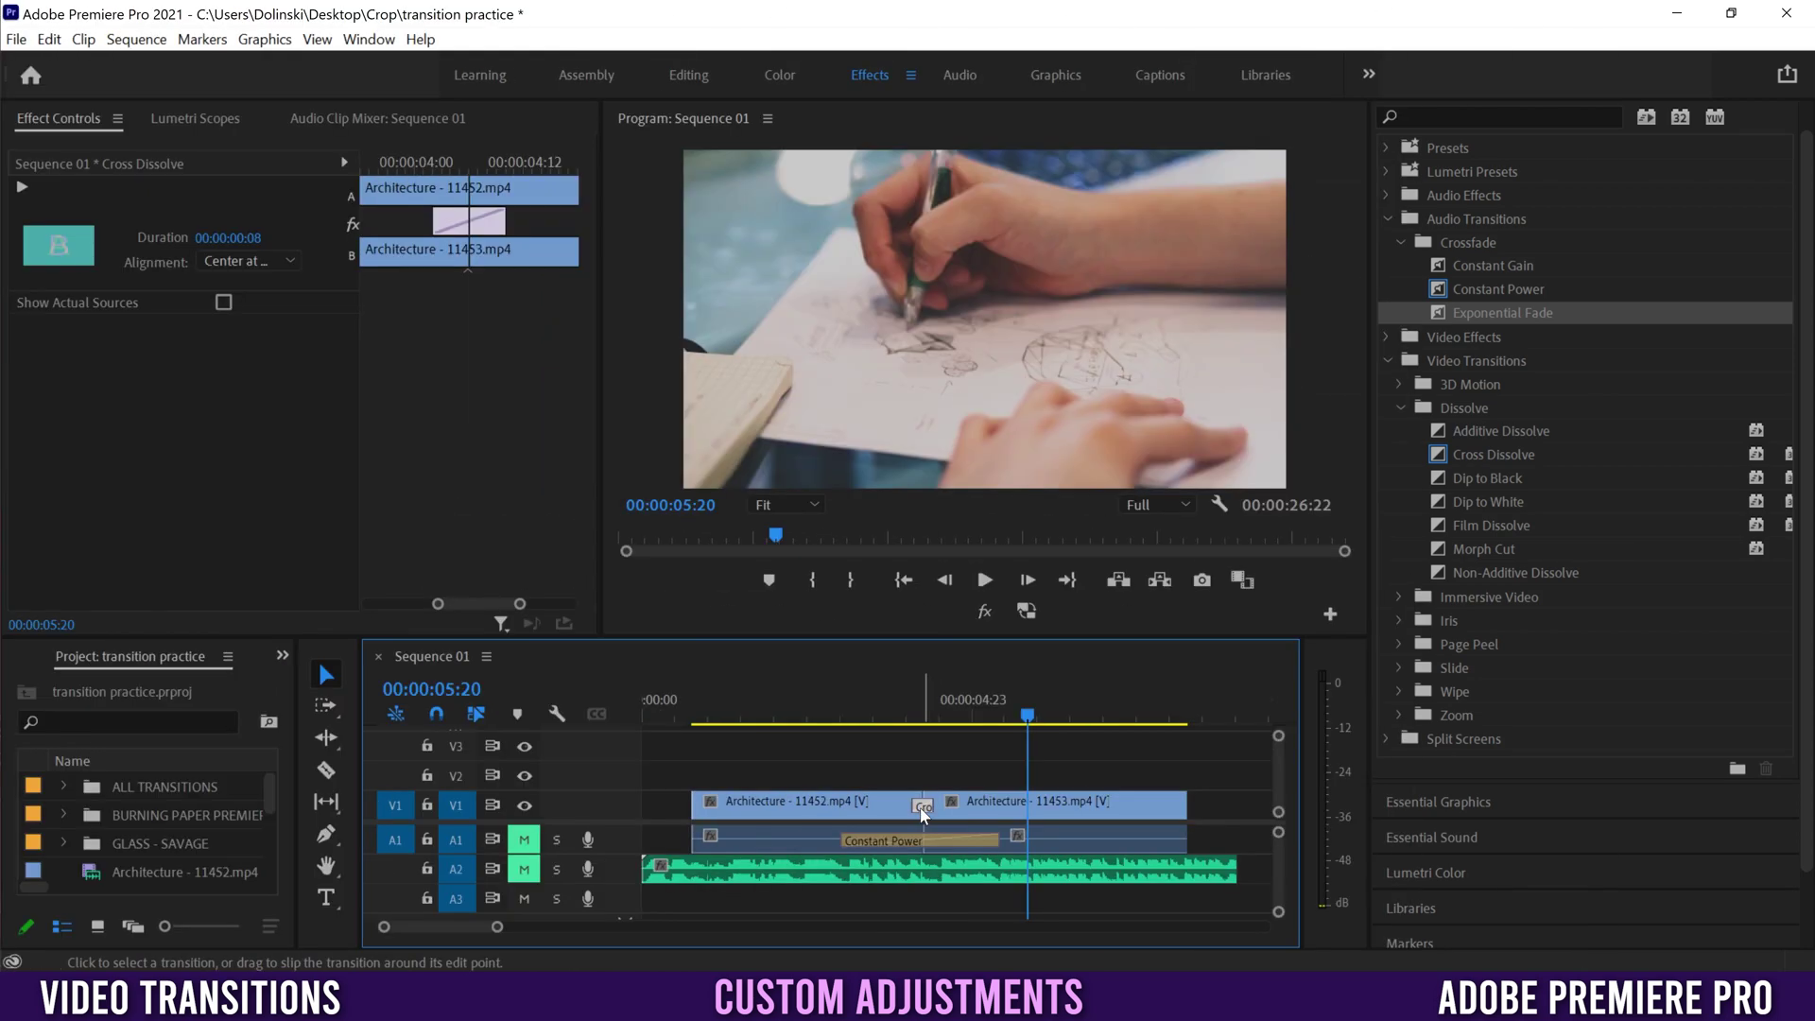
# Remove the Cross Dissolve at the V1 cut, apply the Push transition from the Slide group there, and preview it
pyautogui.press('Delete')
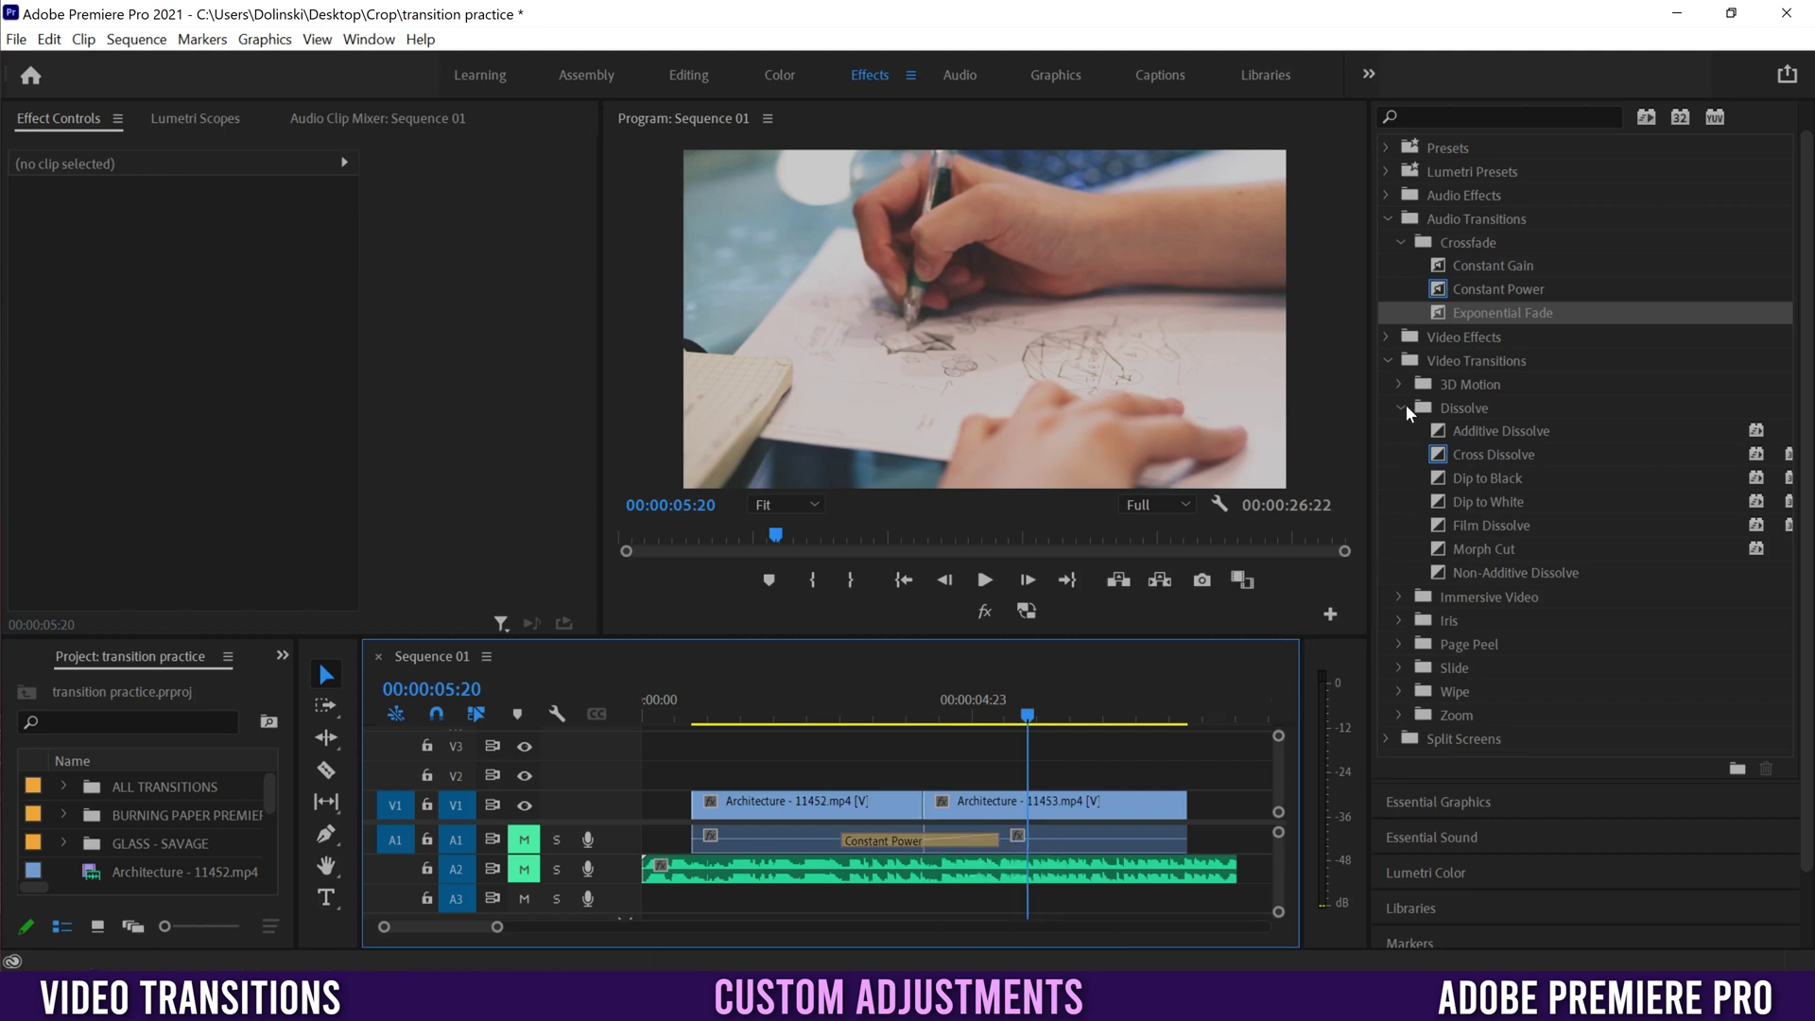
pyautogui.click(1403, 409)
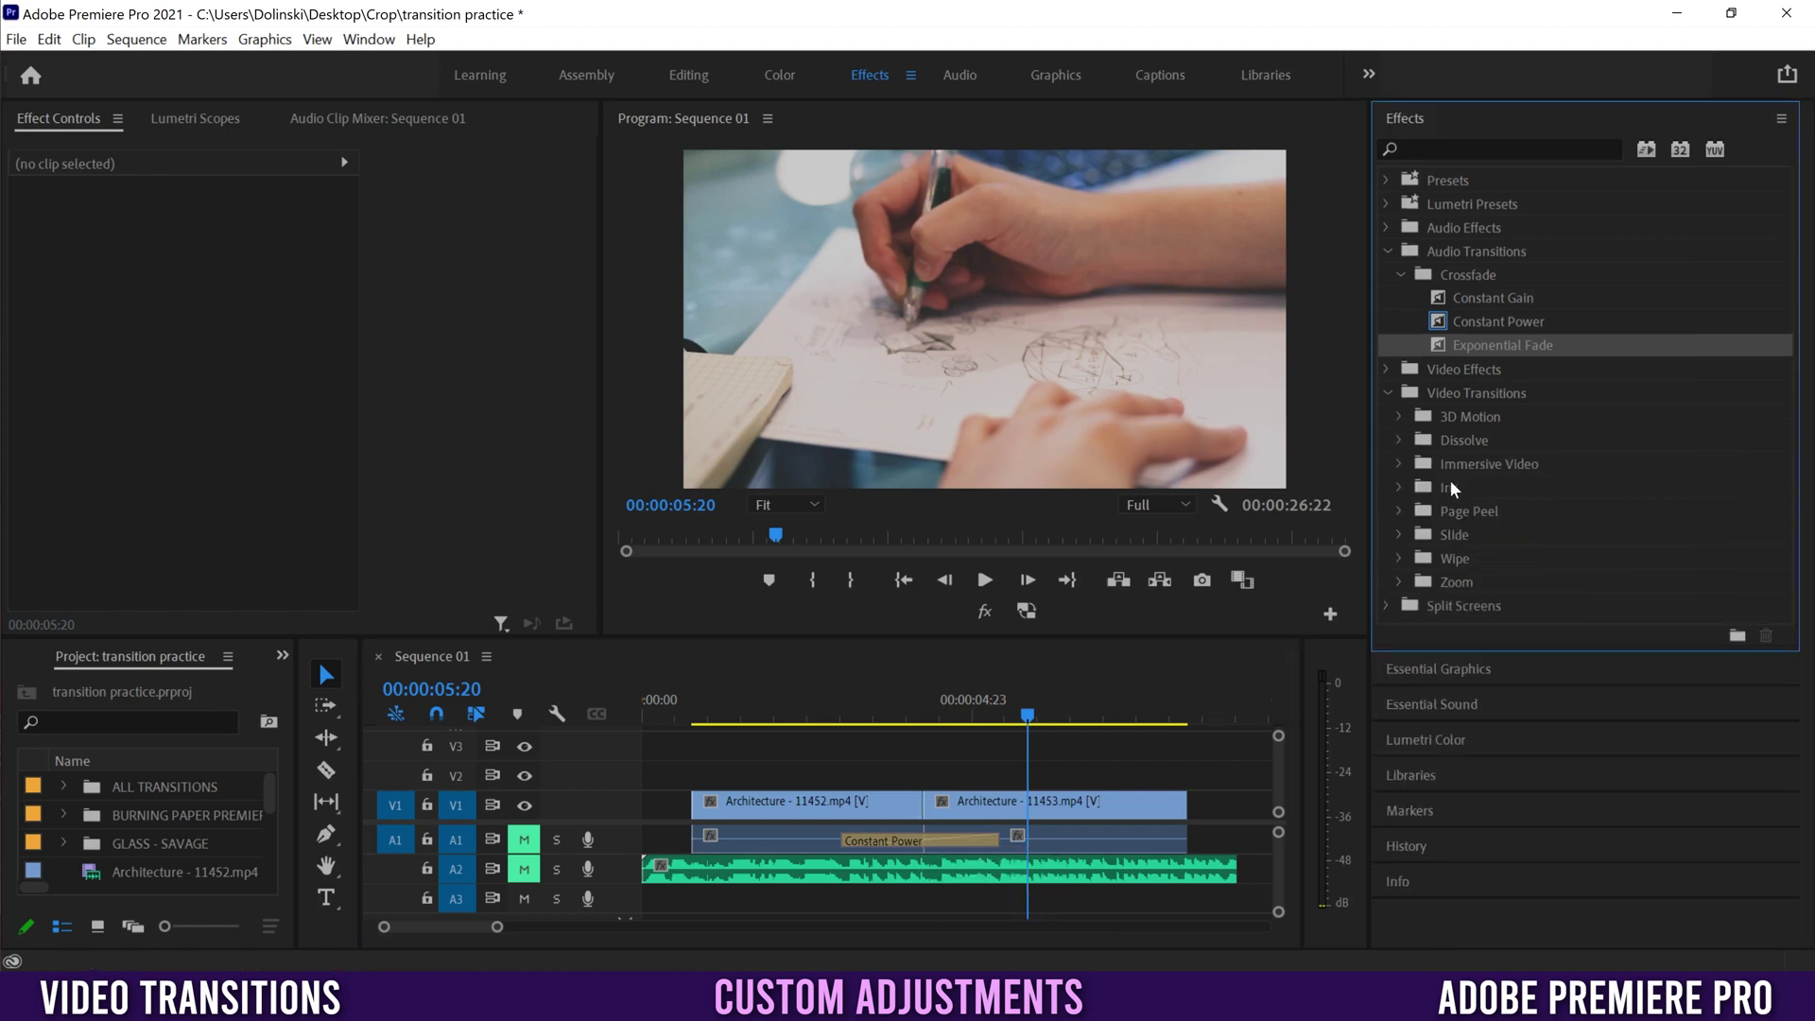
pyautogui.click(1400, 535)
pyautogui.moveTo(1438, 613); pyautogui.dragTo(933, 794)
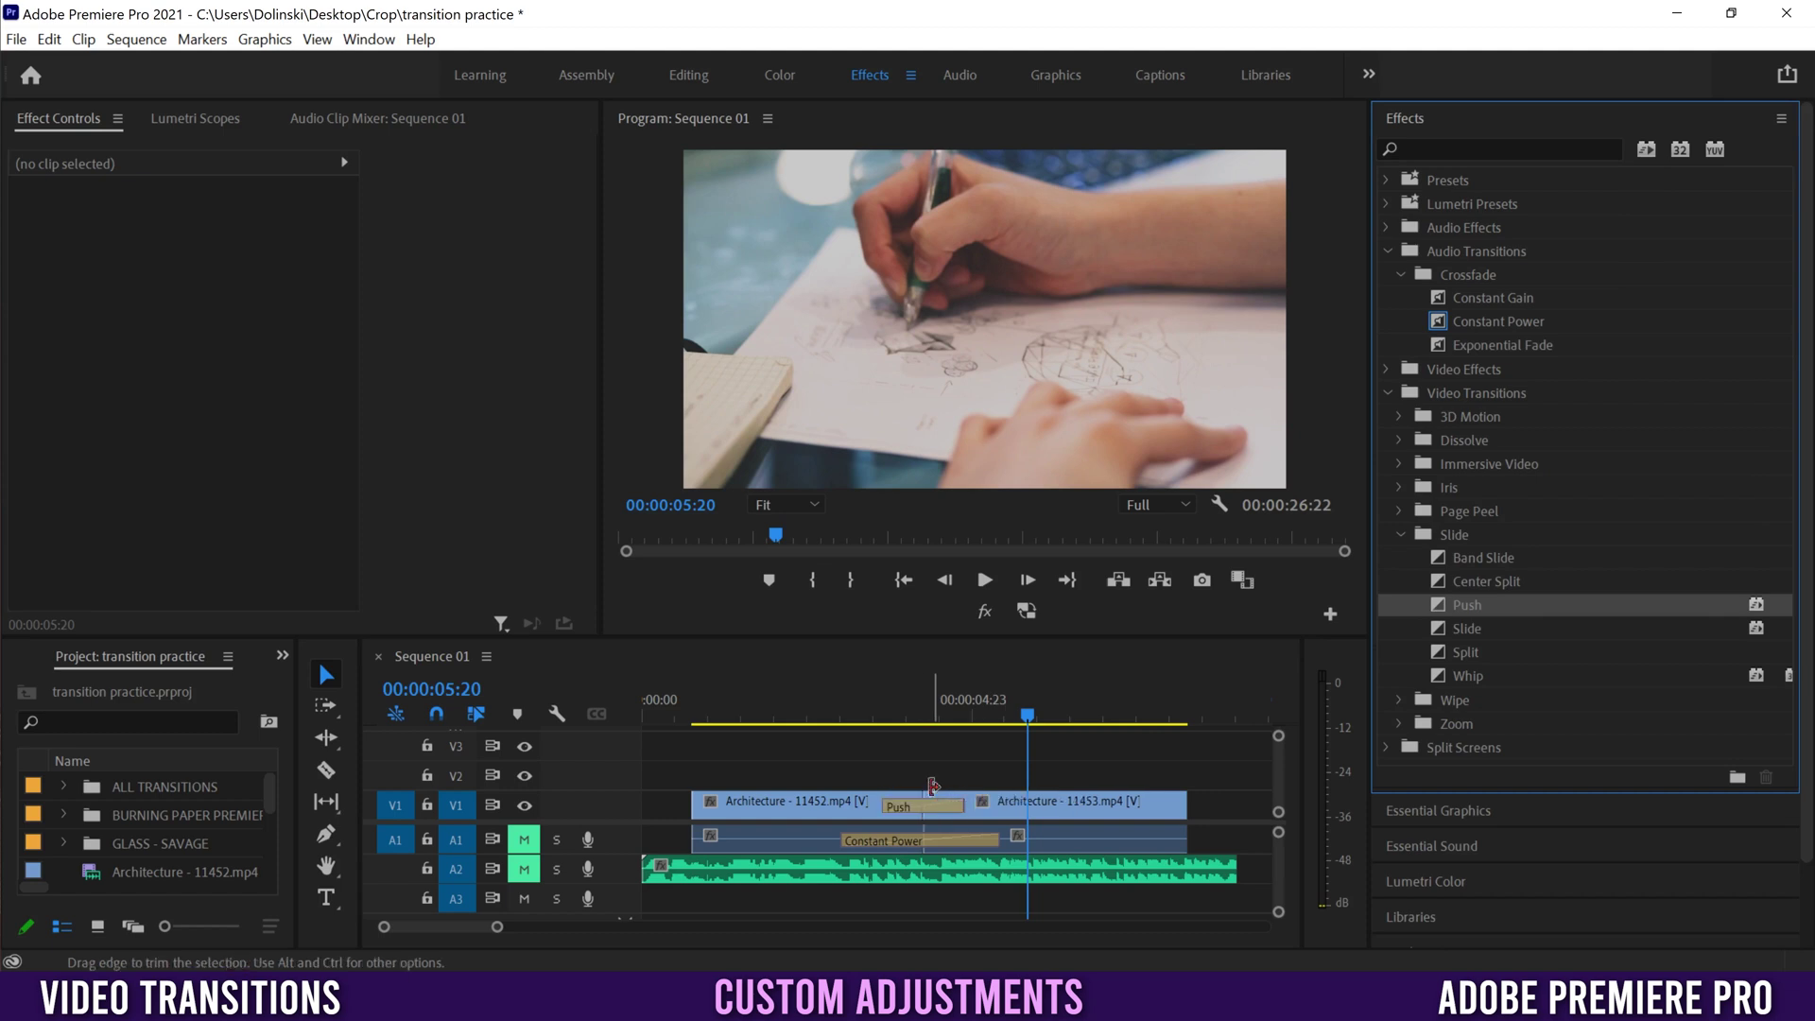
pyautogui.click(914, 815)
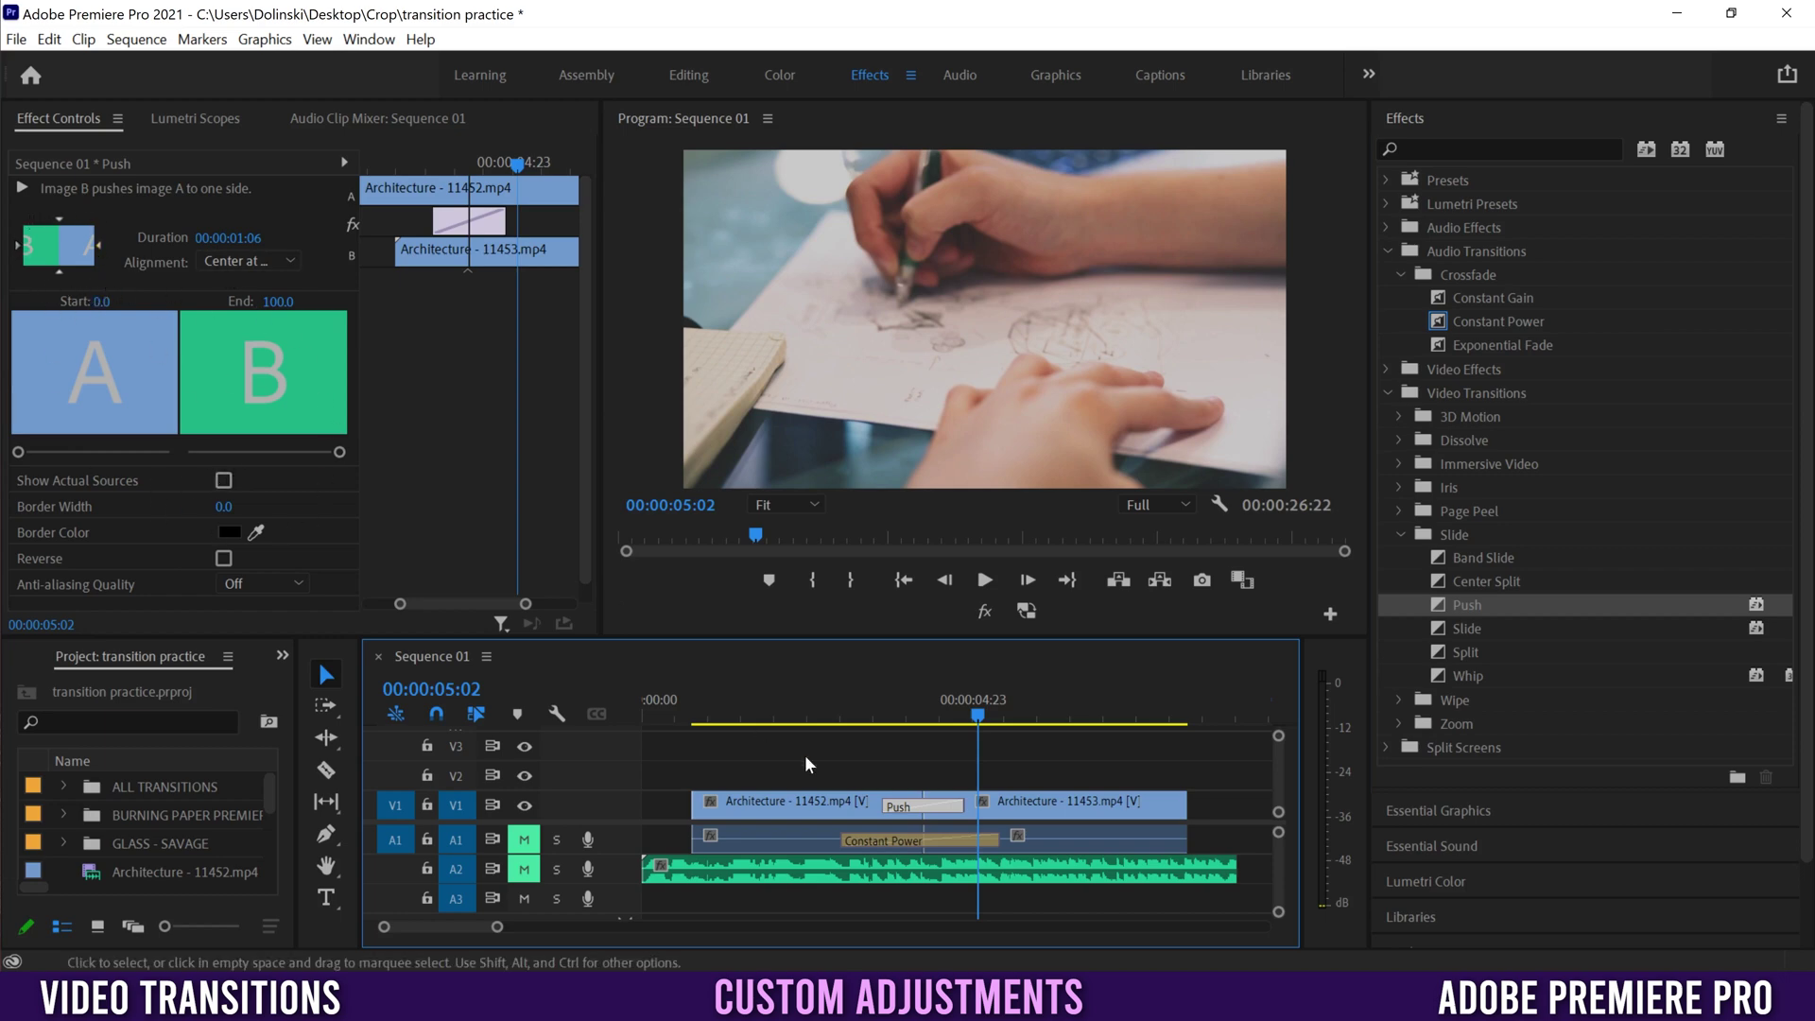
pyautogui.click(871, 710)
pyautogui.click(982, 580)
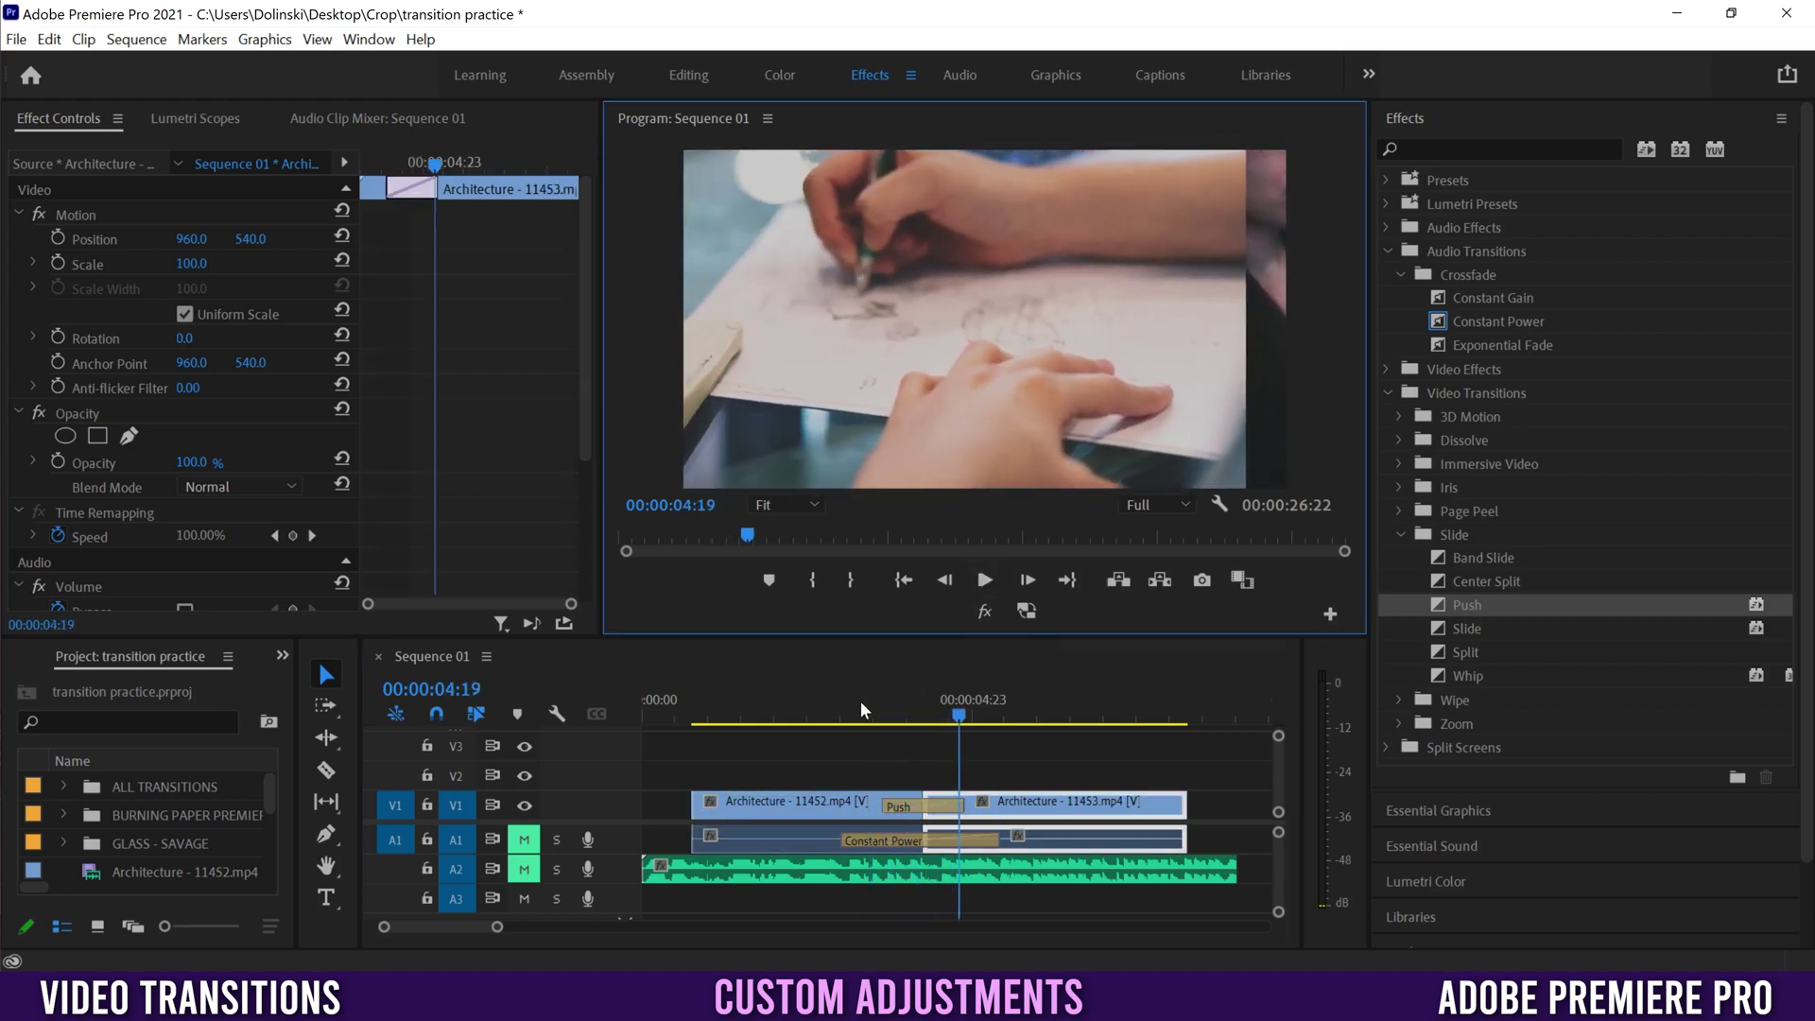
pyautogui.moveTo(855, 716)
pyautogui.mouseDown()
pyautogui.moveTo(944, 716)
pyautogui.moveTo(895, 716)
pyautogui.mouseUp()
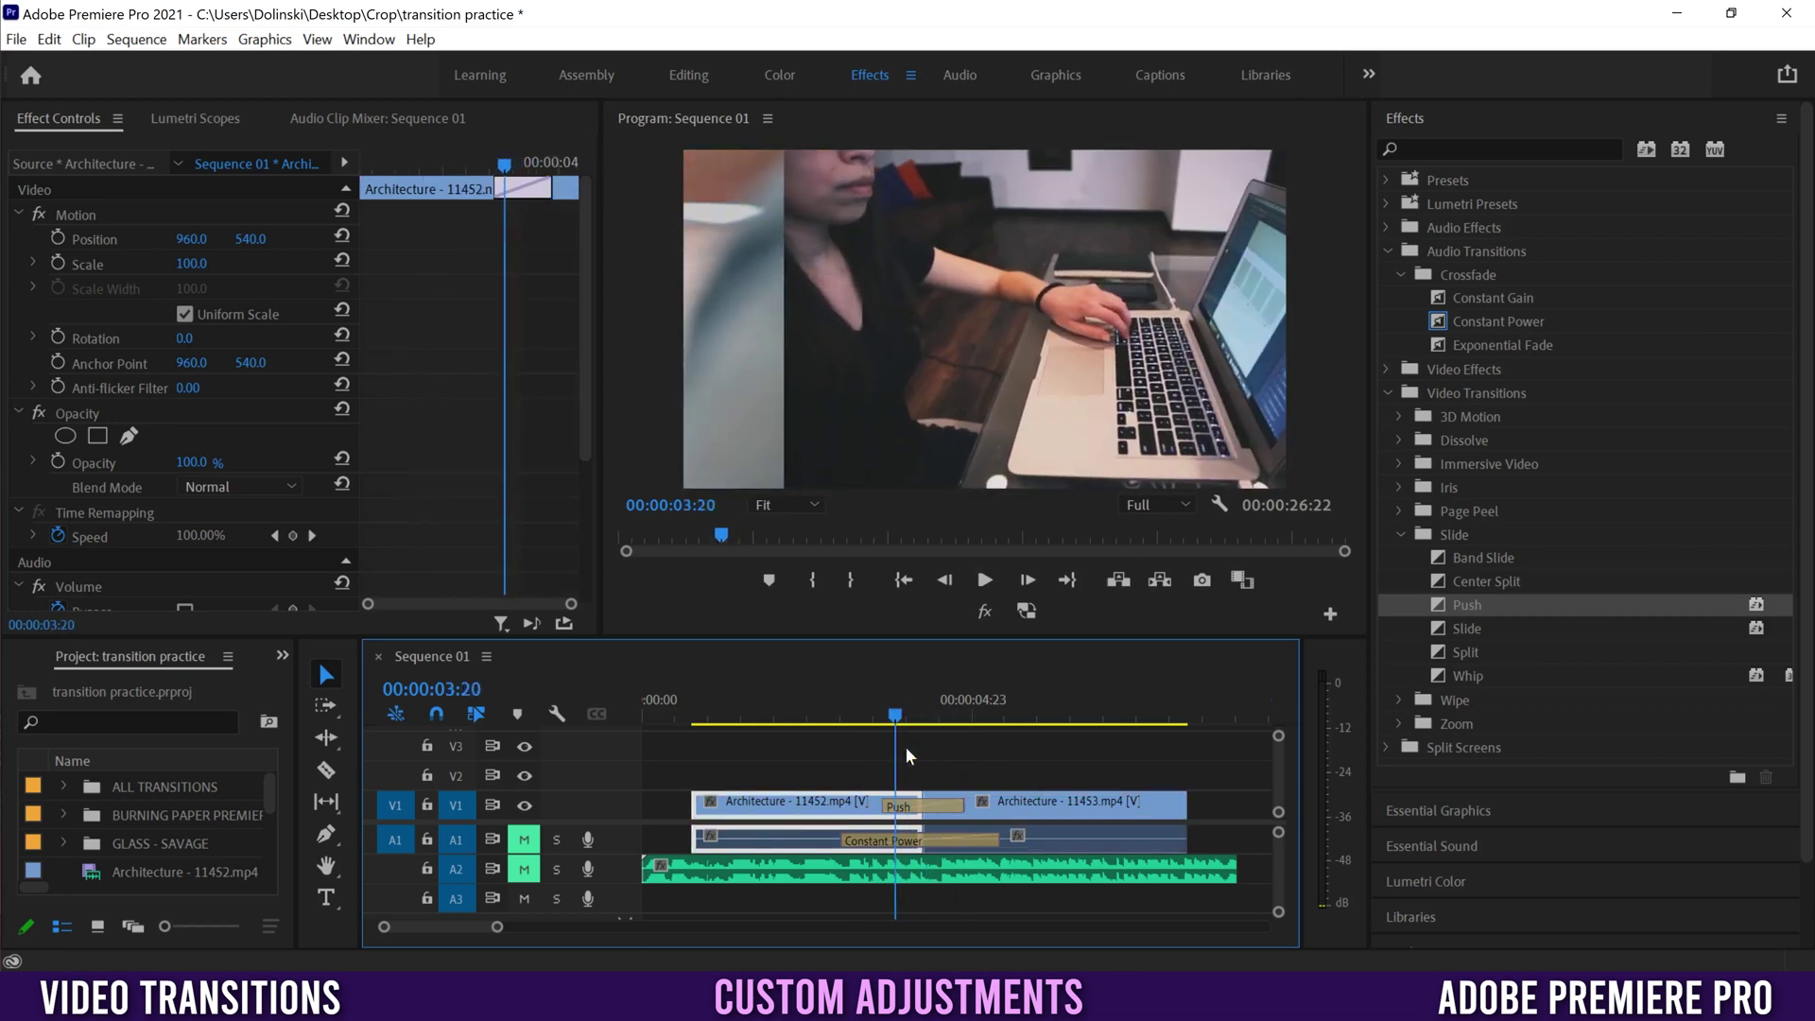
# Make the Push transition on V1 bring the second clip in from above, and preview the vertical movement
pyautogui.click(915, 809)
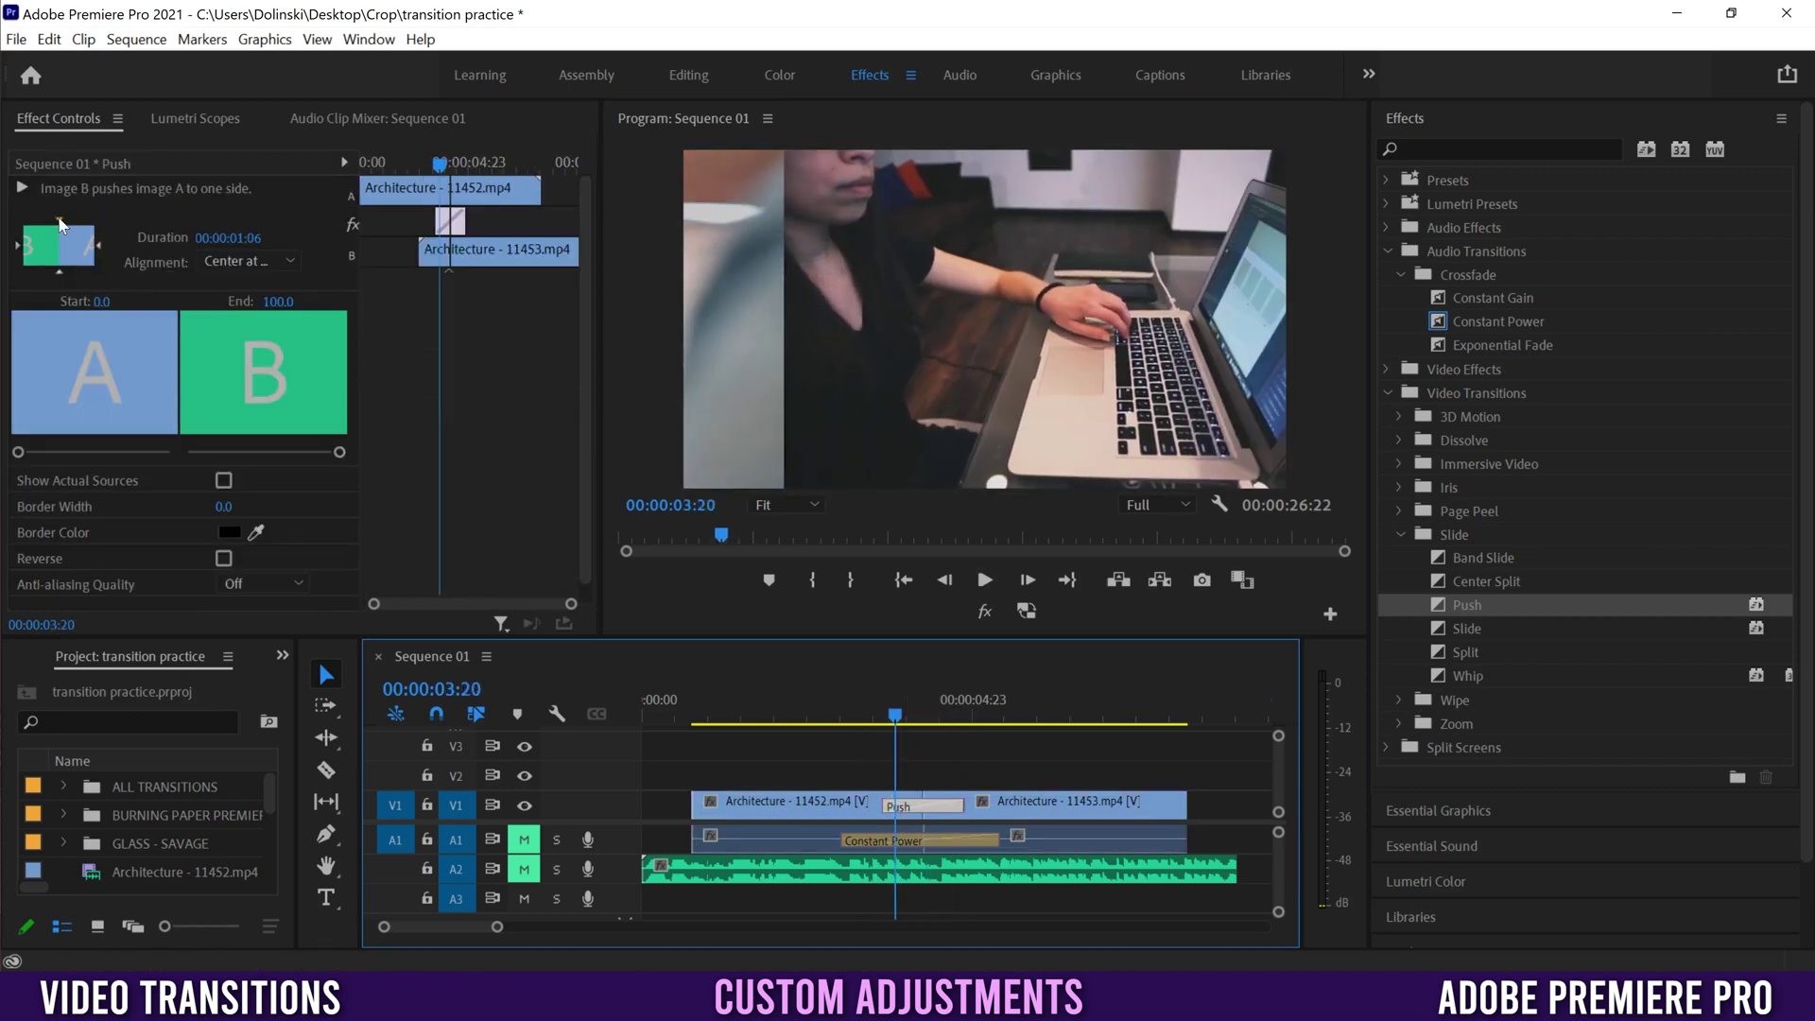
pyautogui.click(60, 224)
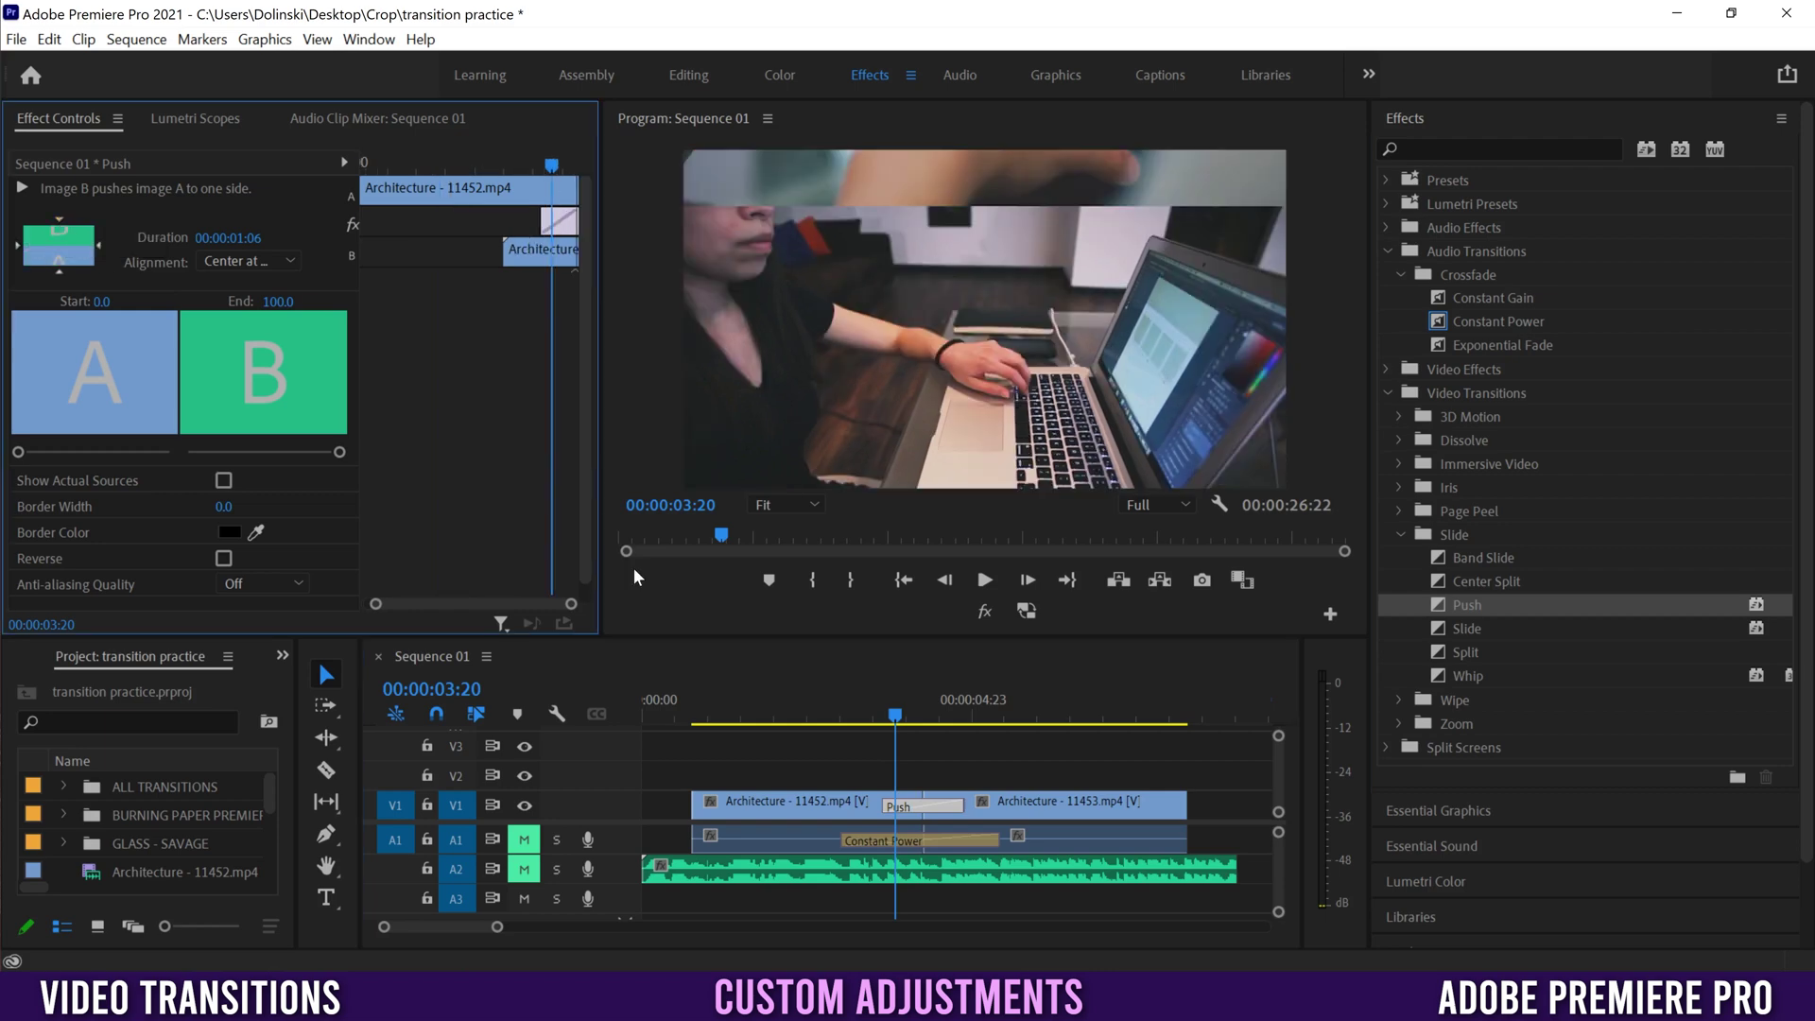
pyautogui.click(879, 716)
pyautogui.click(984, 580)
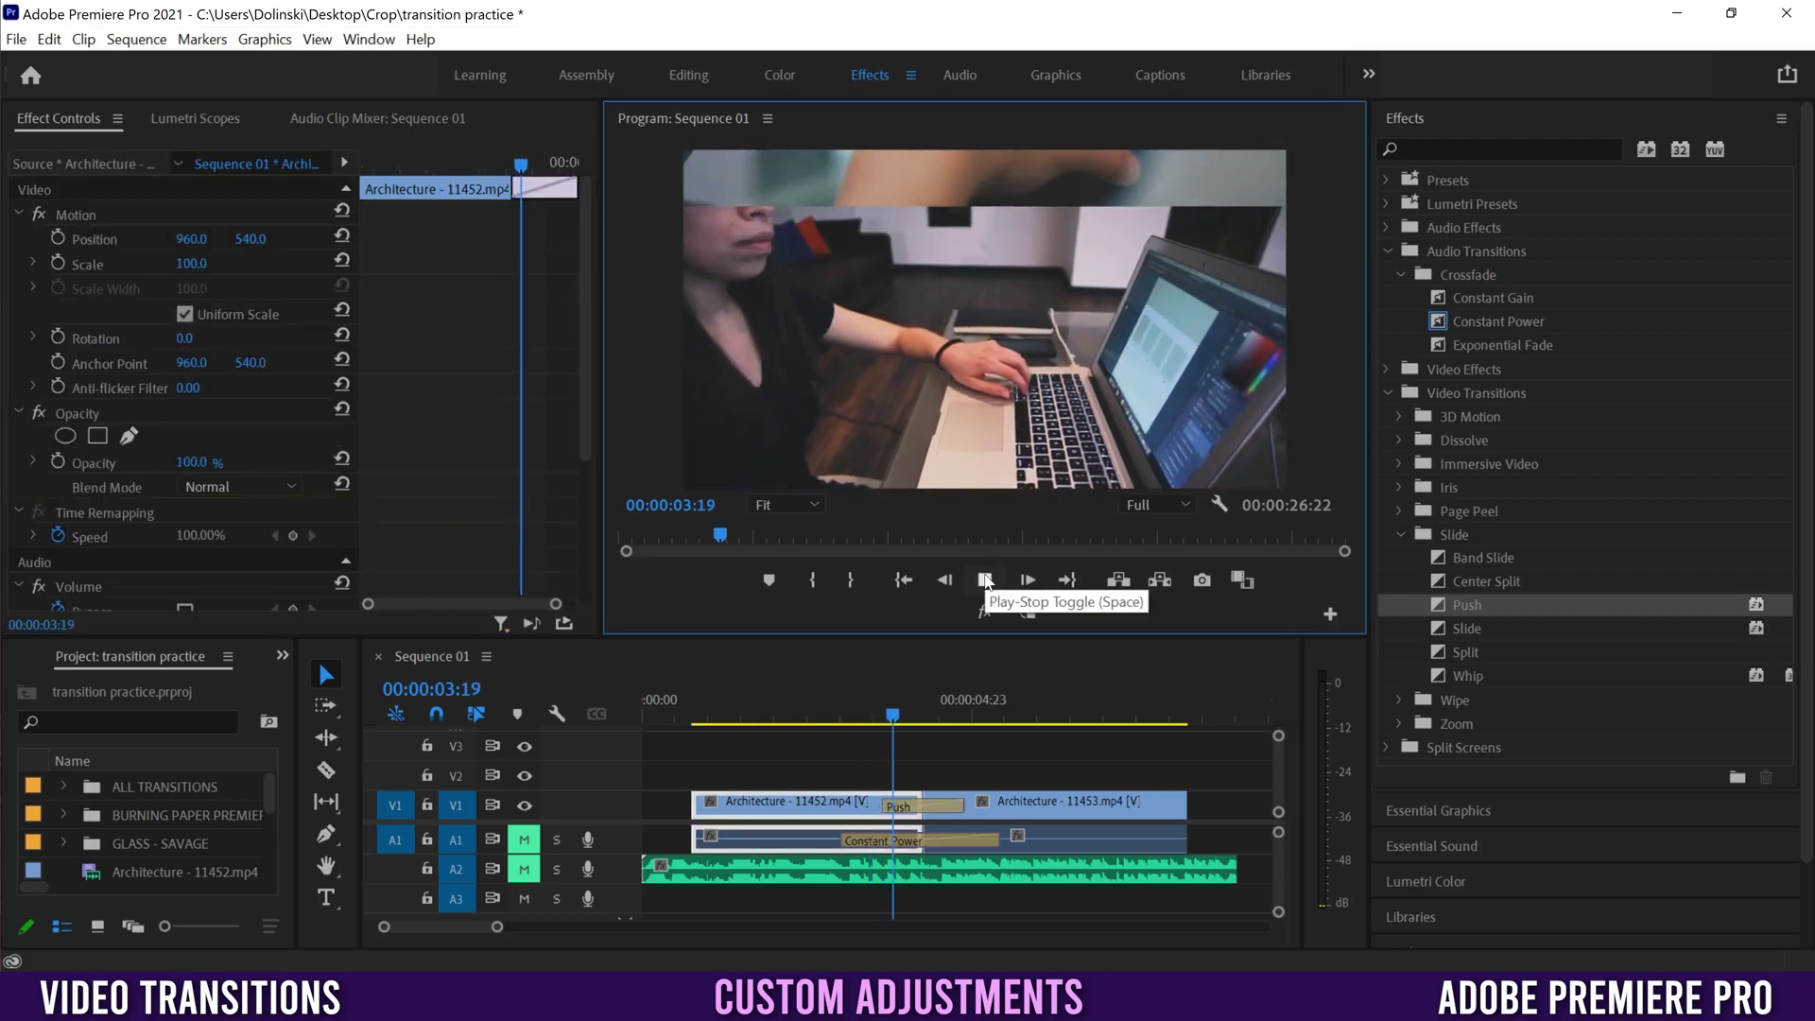
pyautogui.click(984, 579)
# Set the Push to bring the second clip in from the right with a border width of 12, and preview it
pyautogui.click(910, 810)
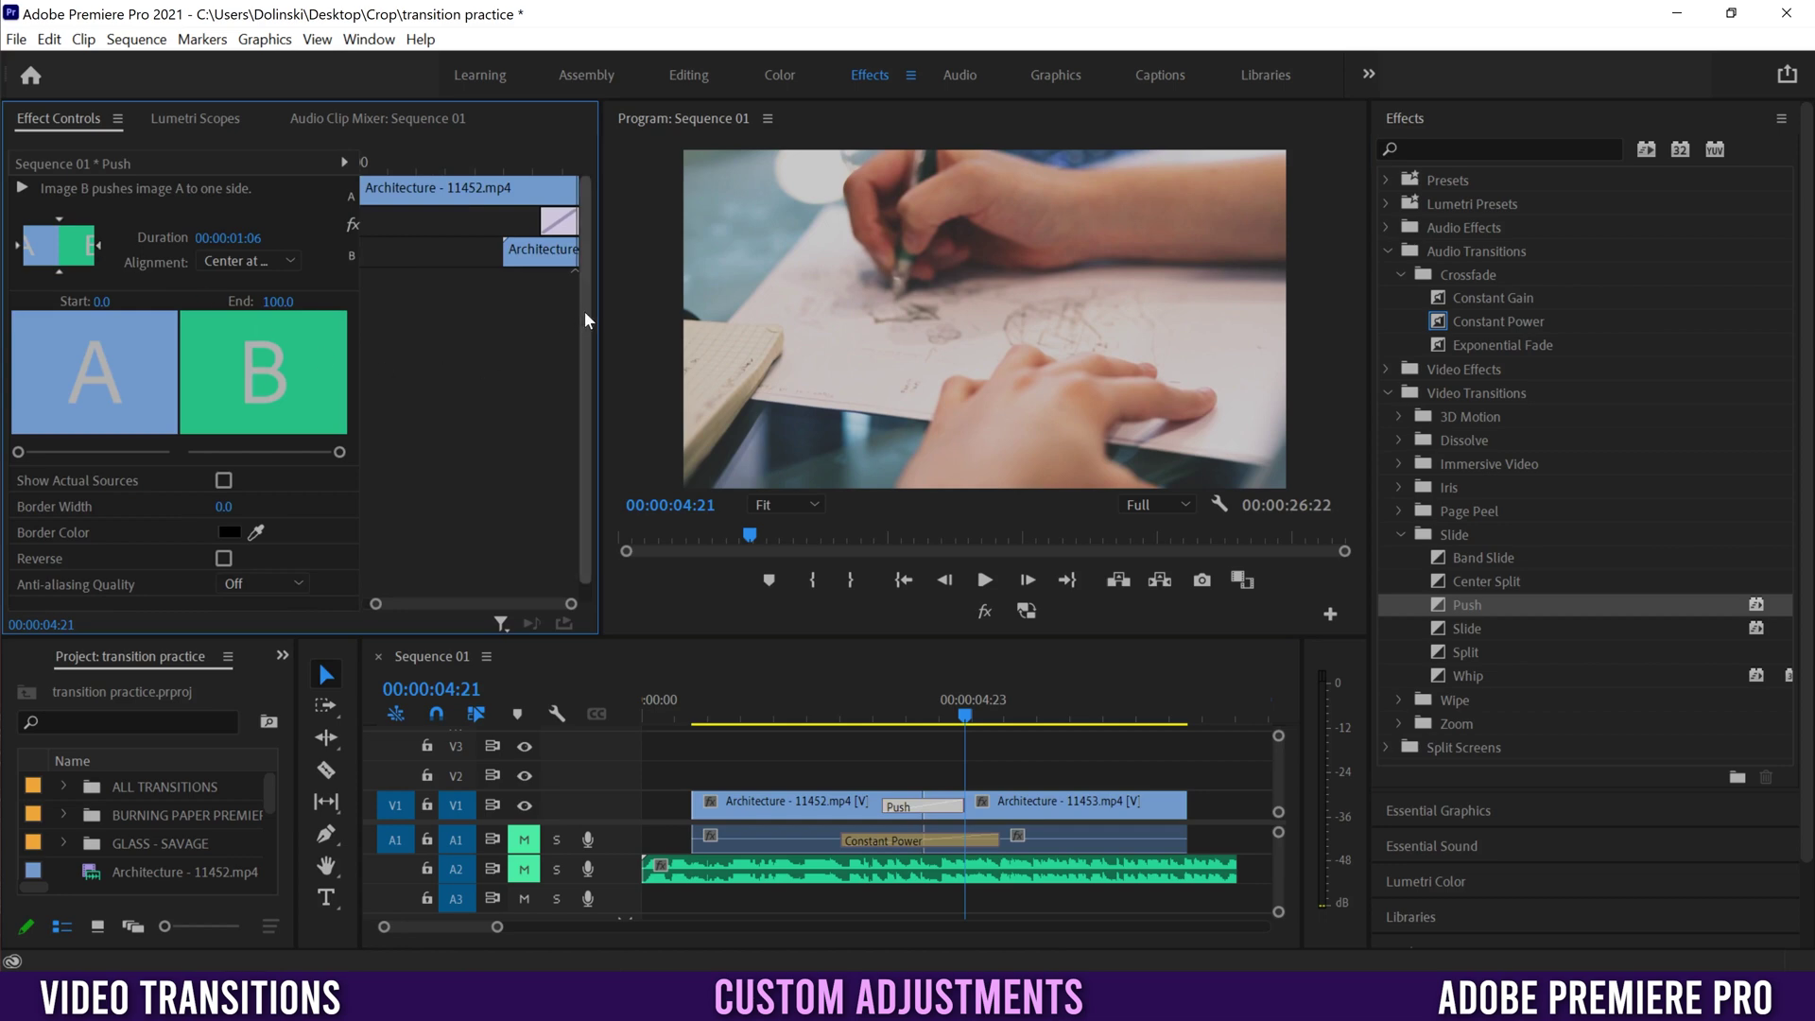
pyautogui.scroll(-1, 582, 310)
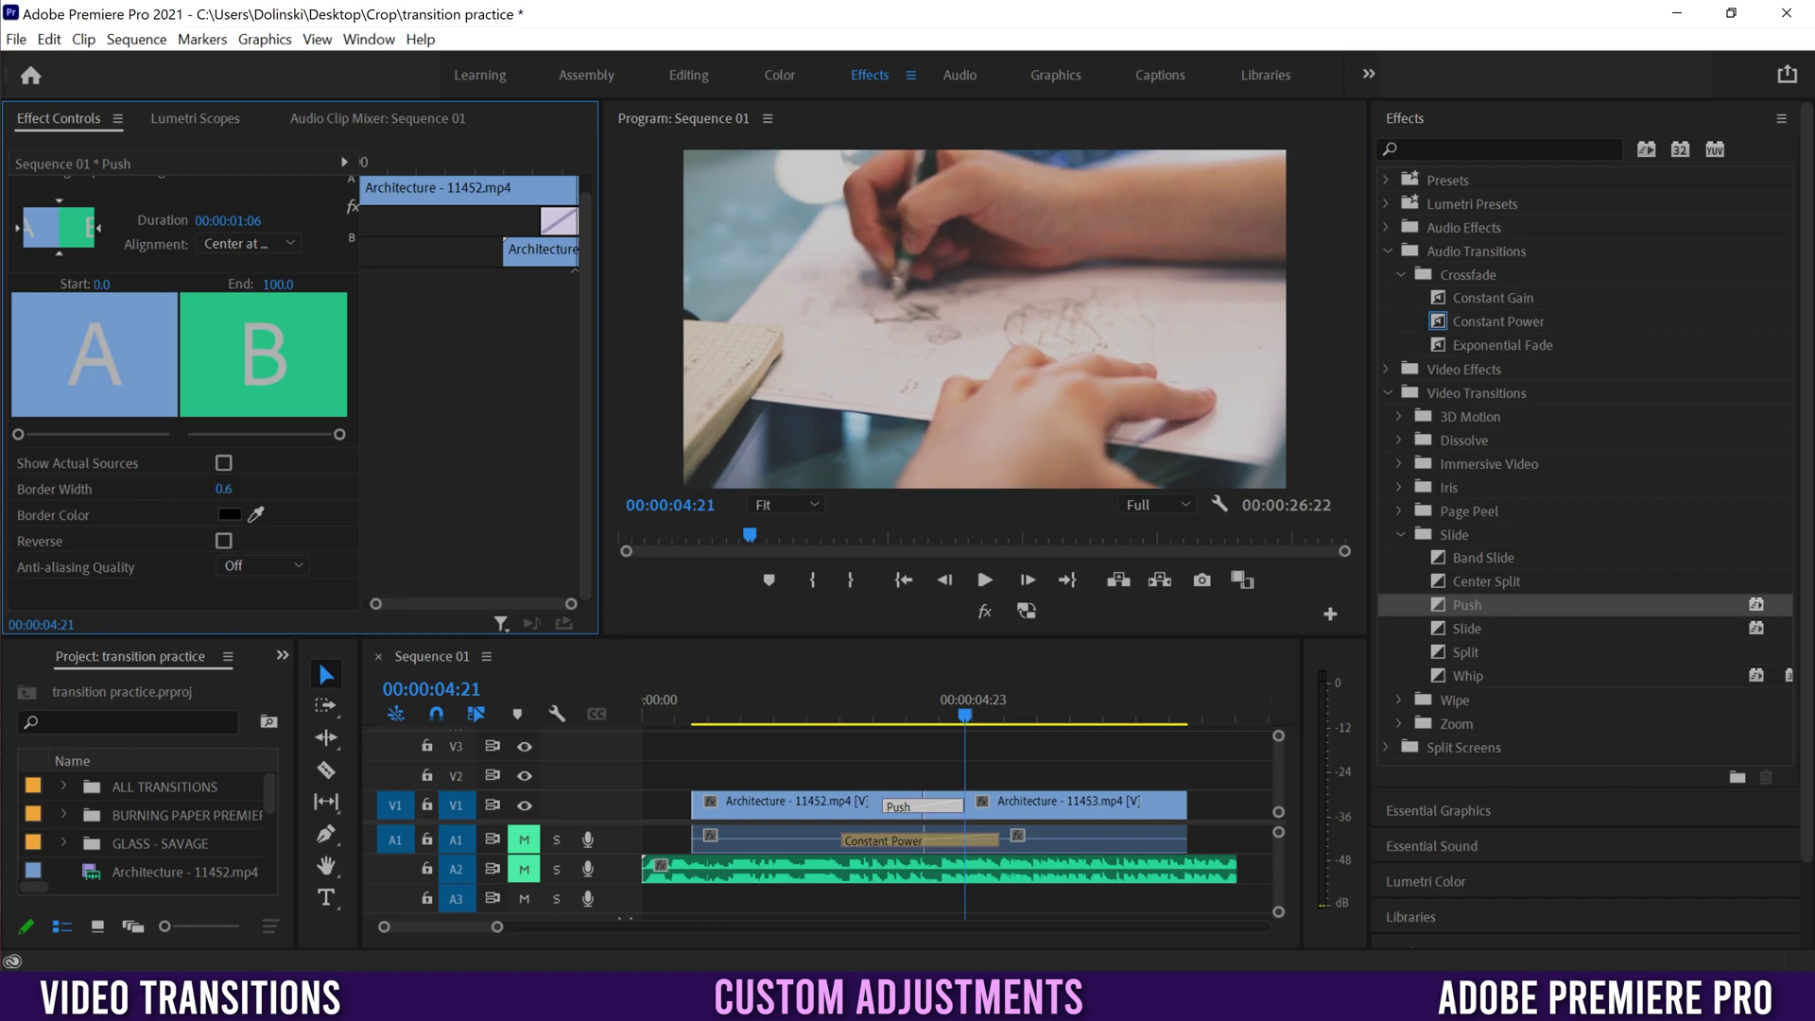
pyautogui.click(226, 488)
pyautogui.write('12')
pyautogui.press('Return')
pyautogui.click(870, 704)
pyautogui.click(987, 583)
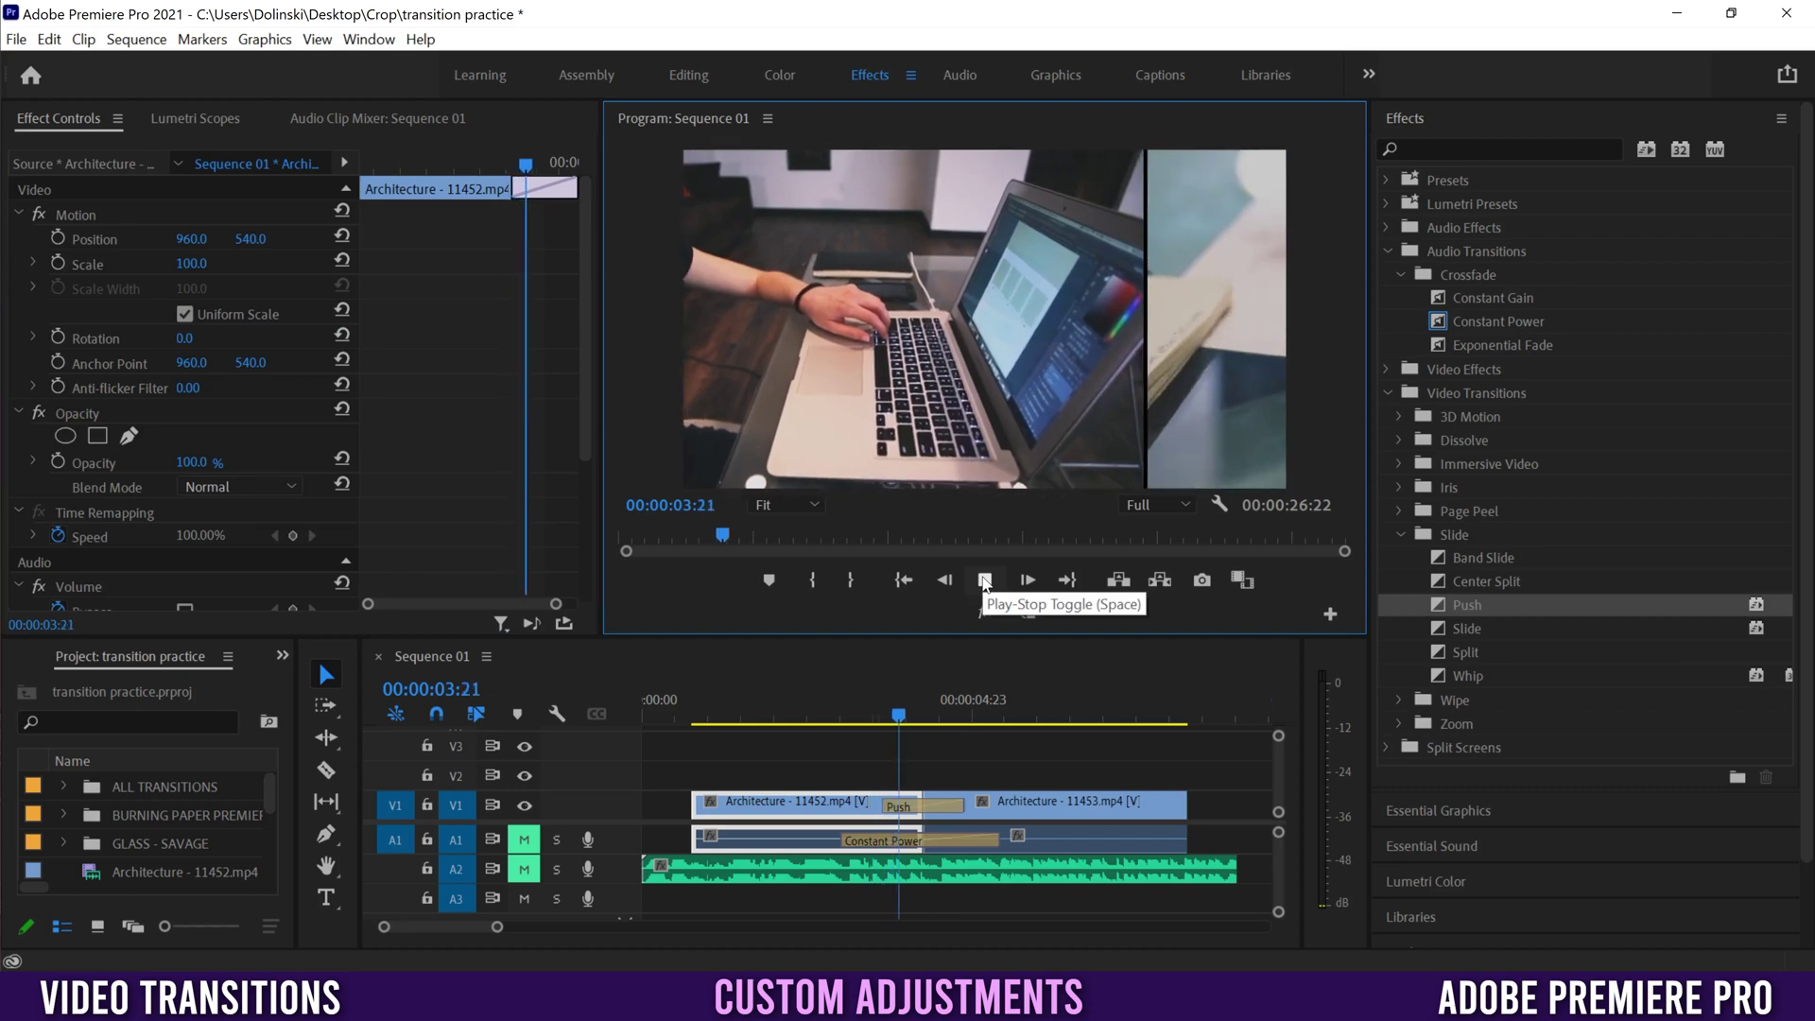
pyautogui.press('space')
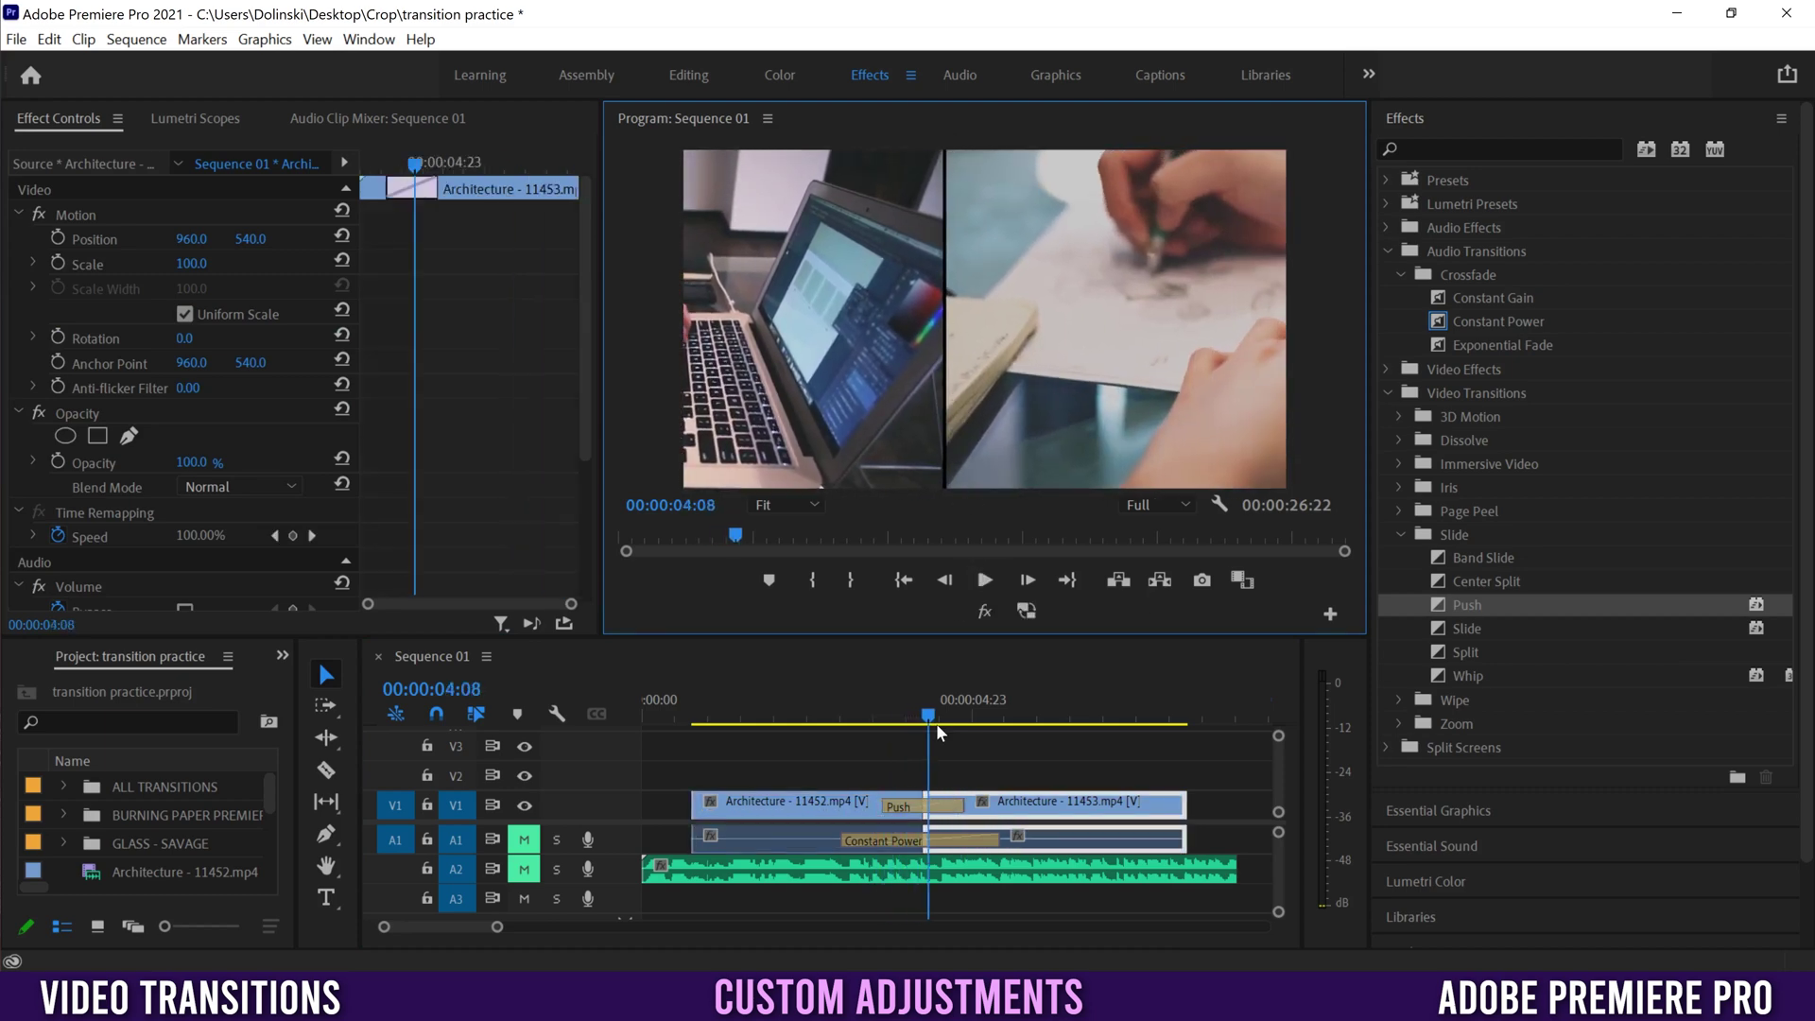
pyautogui.click(871, 710)
pyautogui.click(984, 580)
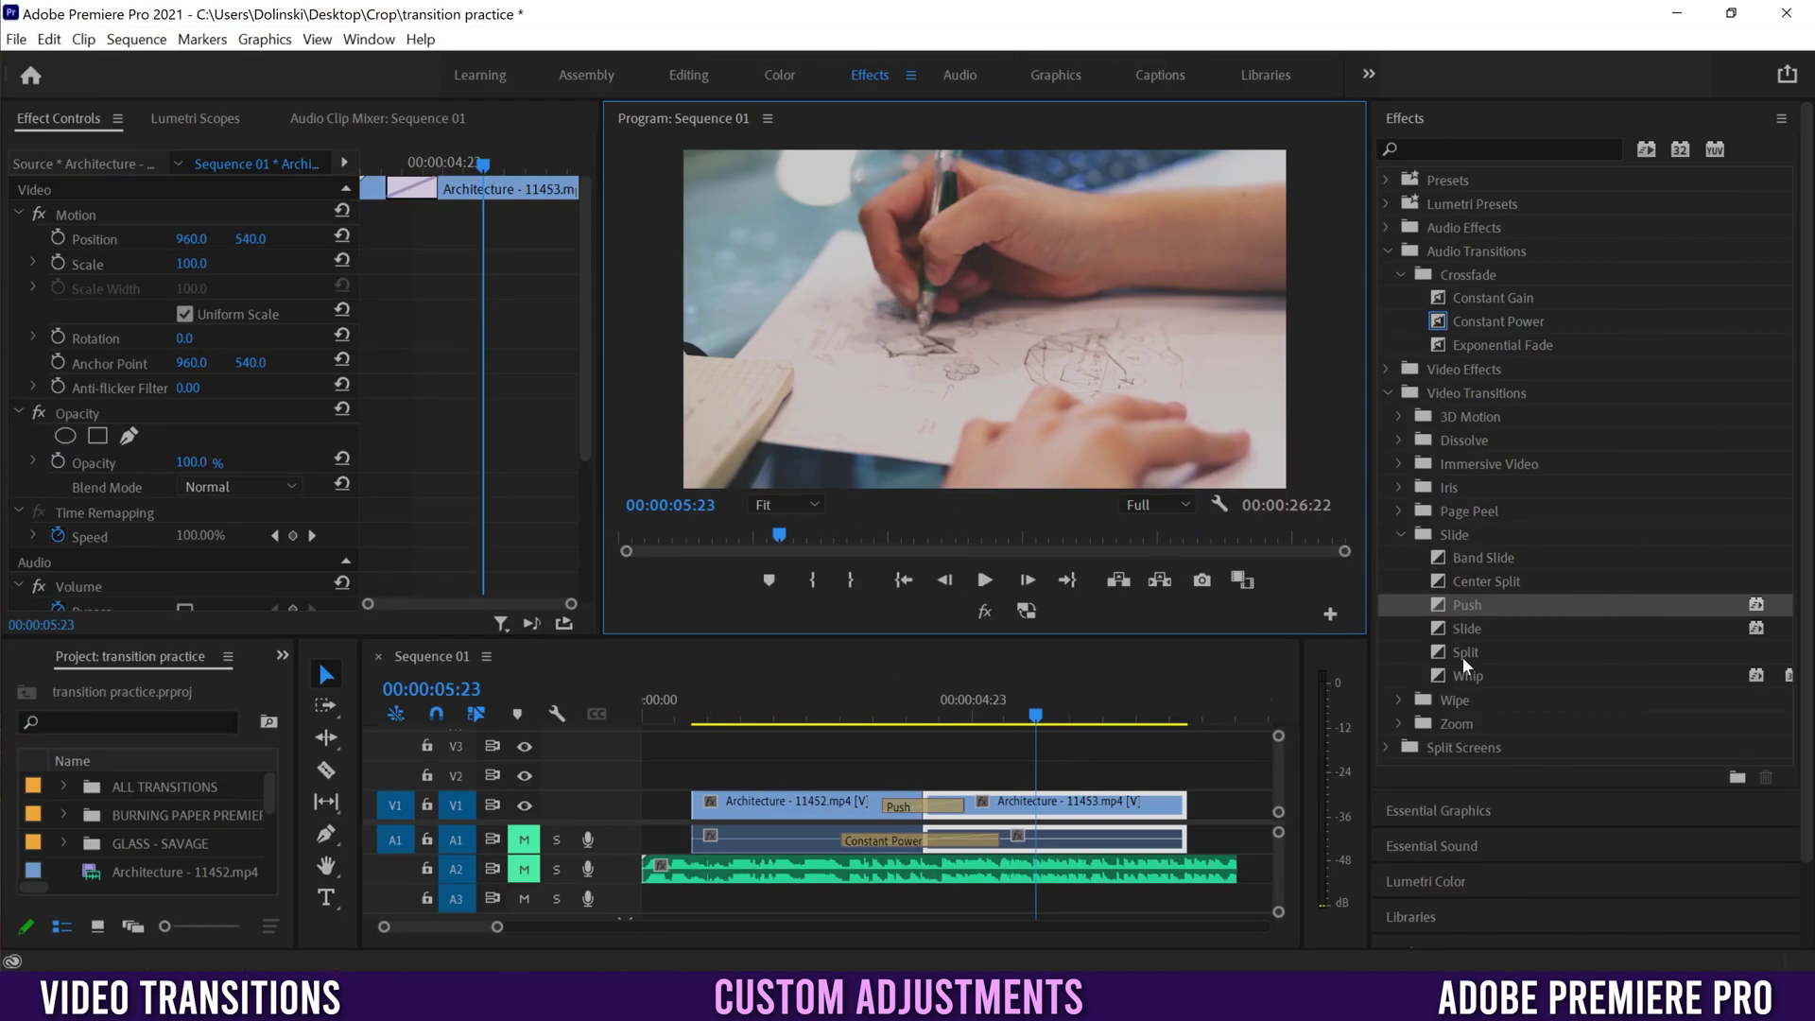
# Replace the Push at the V1 cut with the Random Blocks transition from the Wipe group and preview it
pyautogui.click(1400, 534)
pyautogui.click(1400, 559)
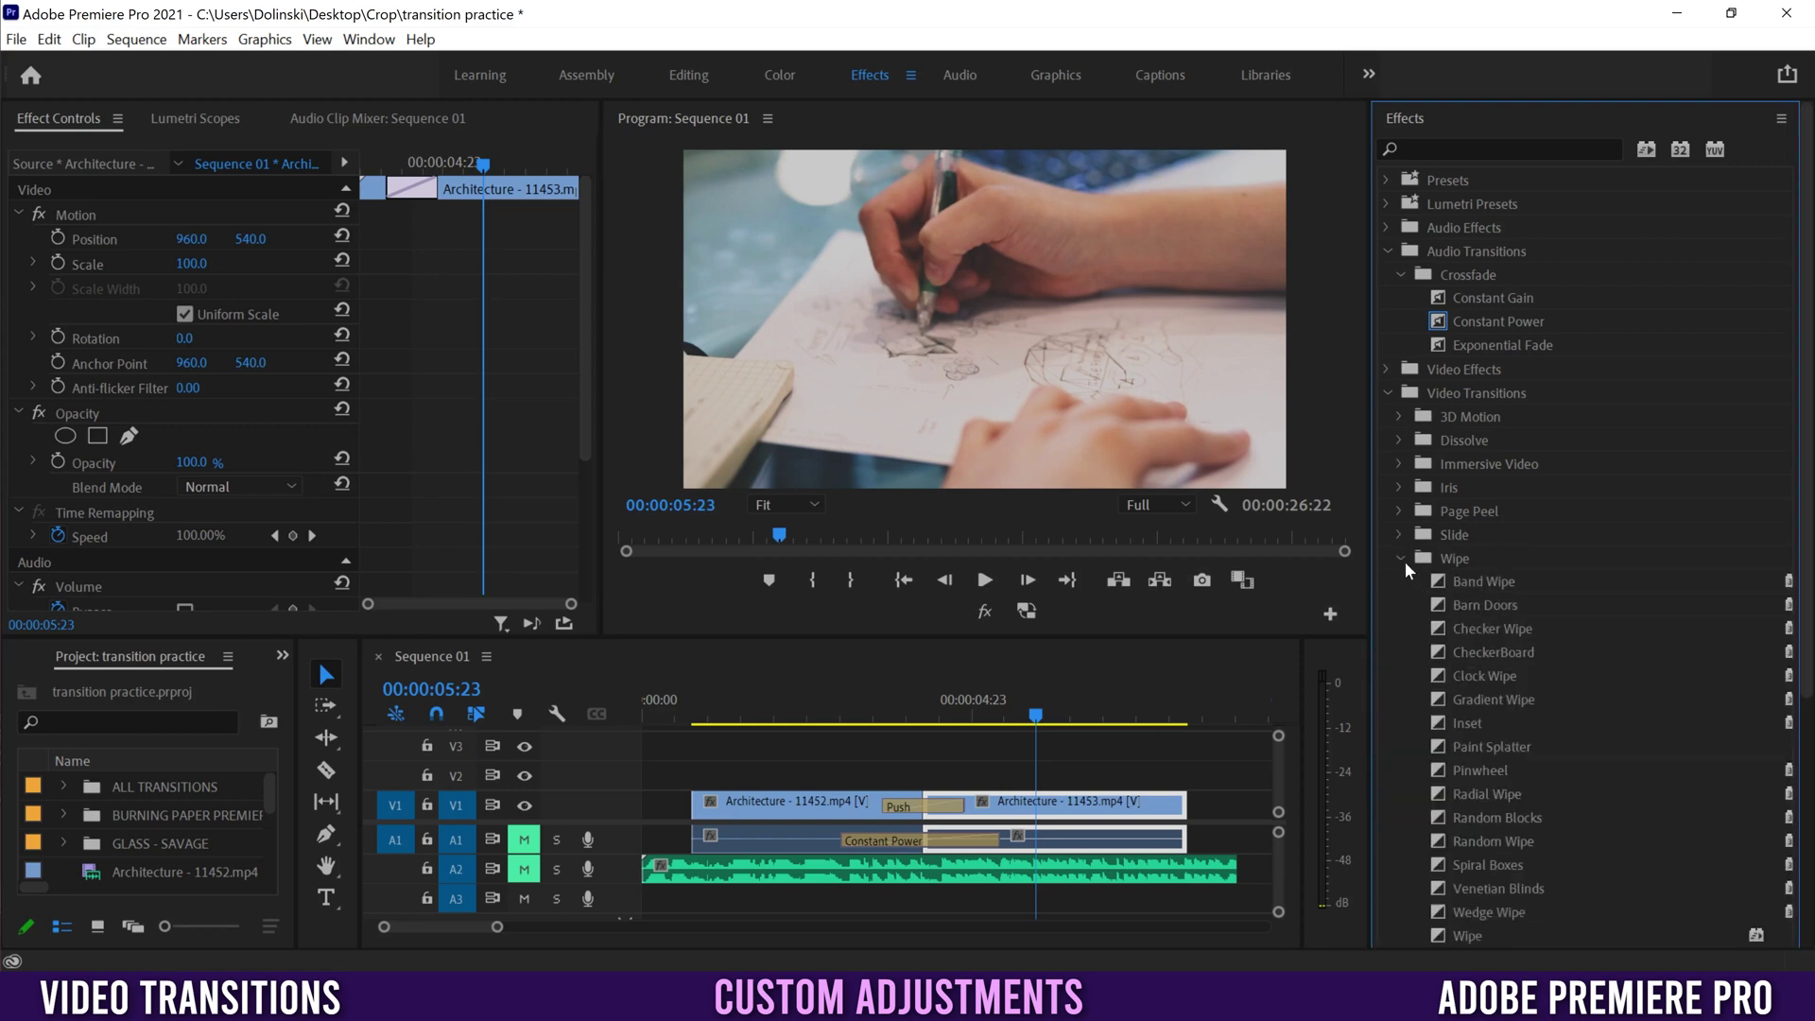
pyautogui.scroll(-2, 1545, 622)
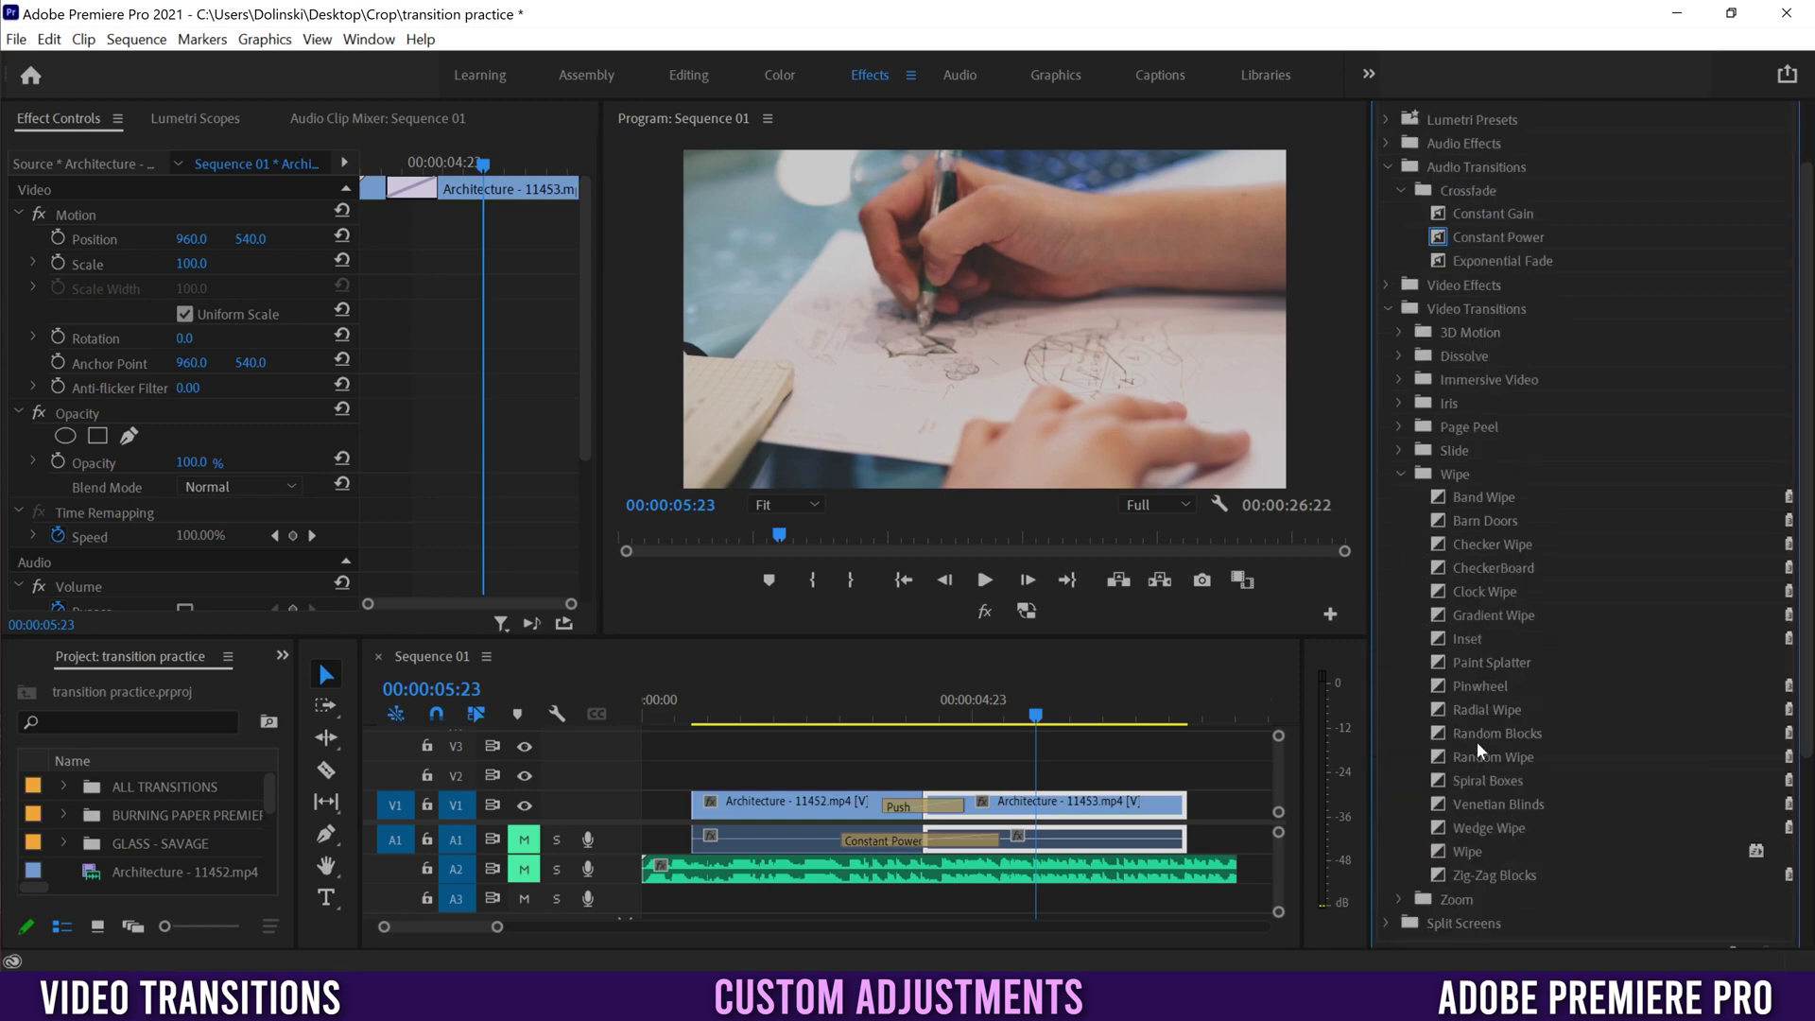
pyautogui.moveTo(1442, 731); pyautogui.dragTo(923, 805)
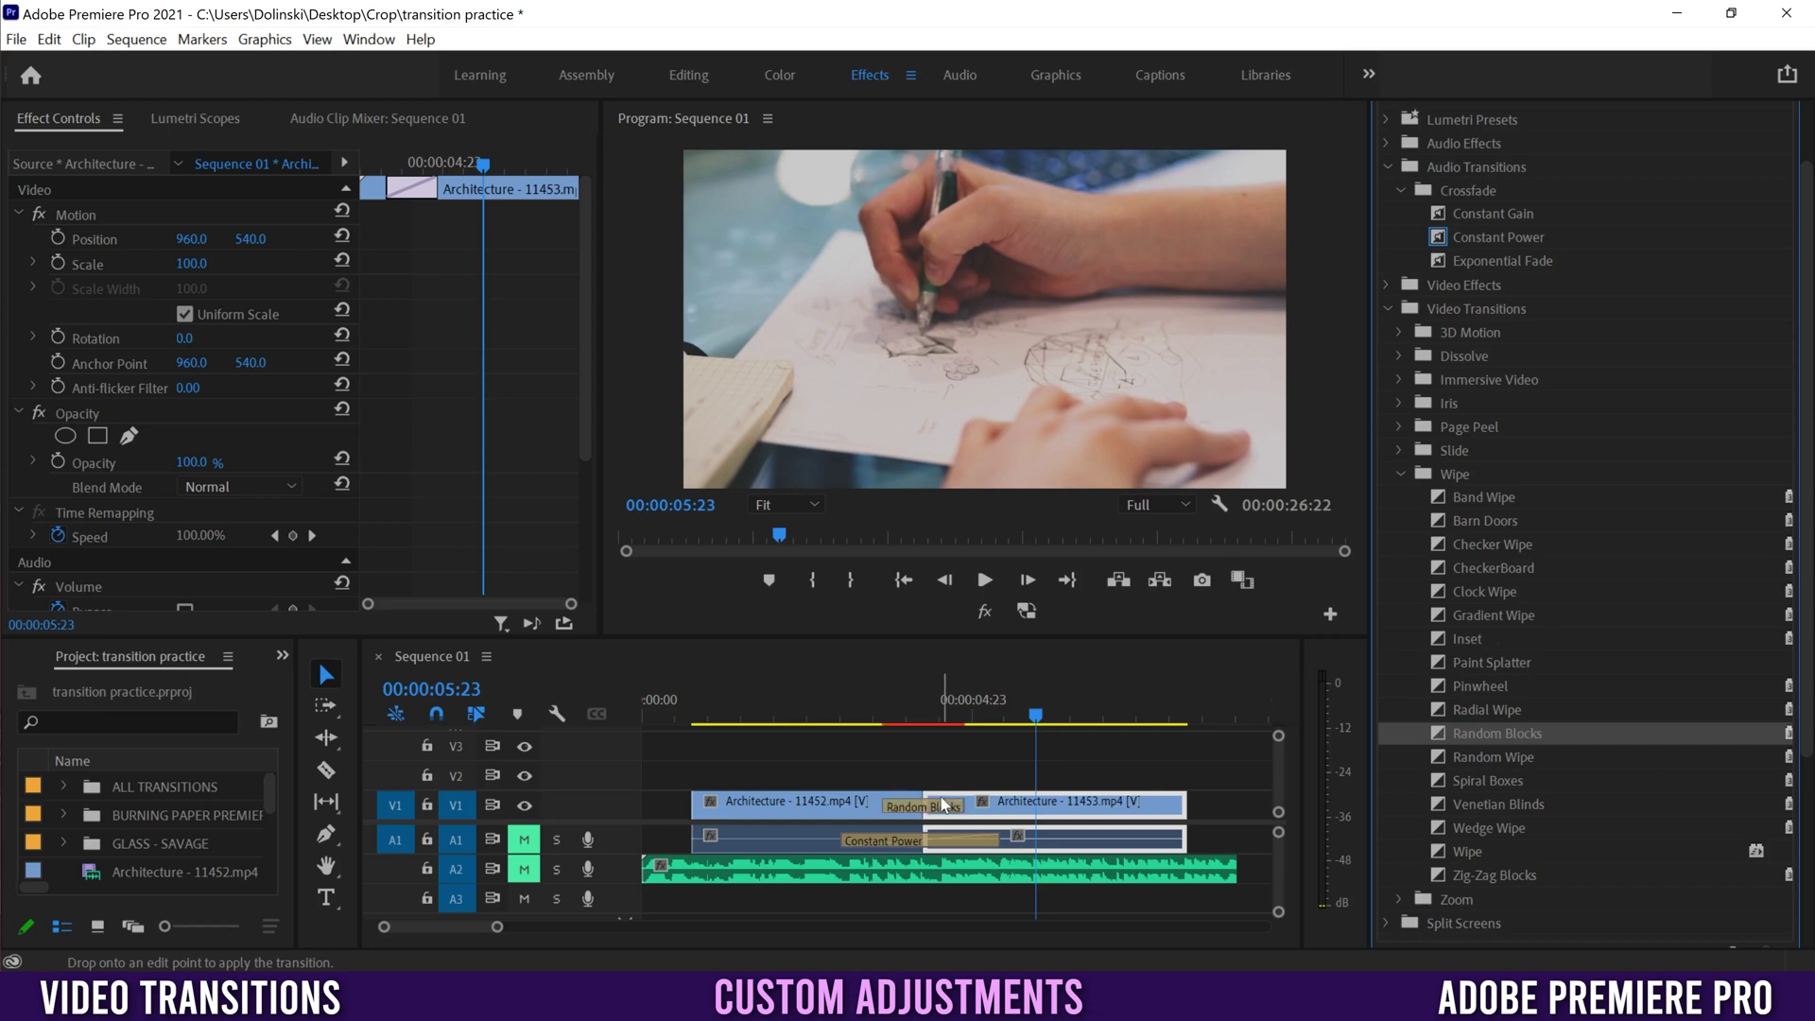
pyautogui.click(866, 707)
pyautogui.click(984, 579)
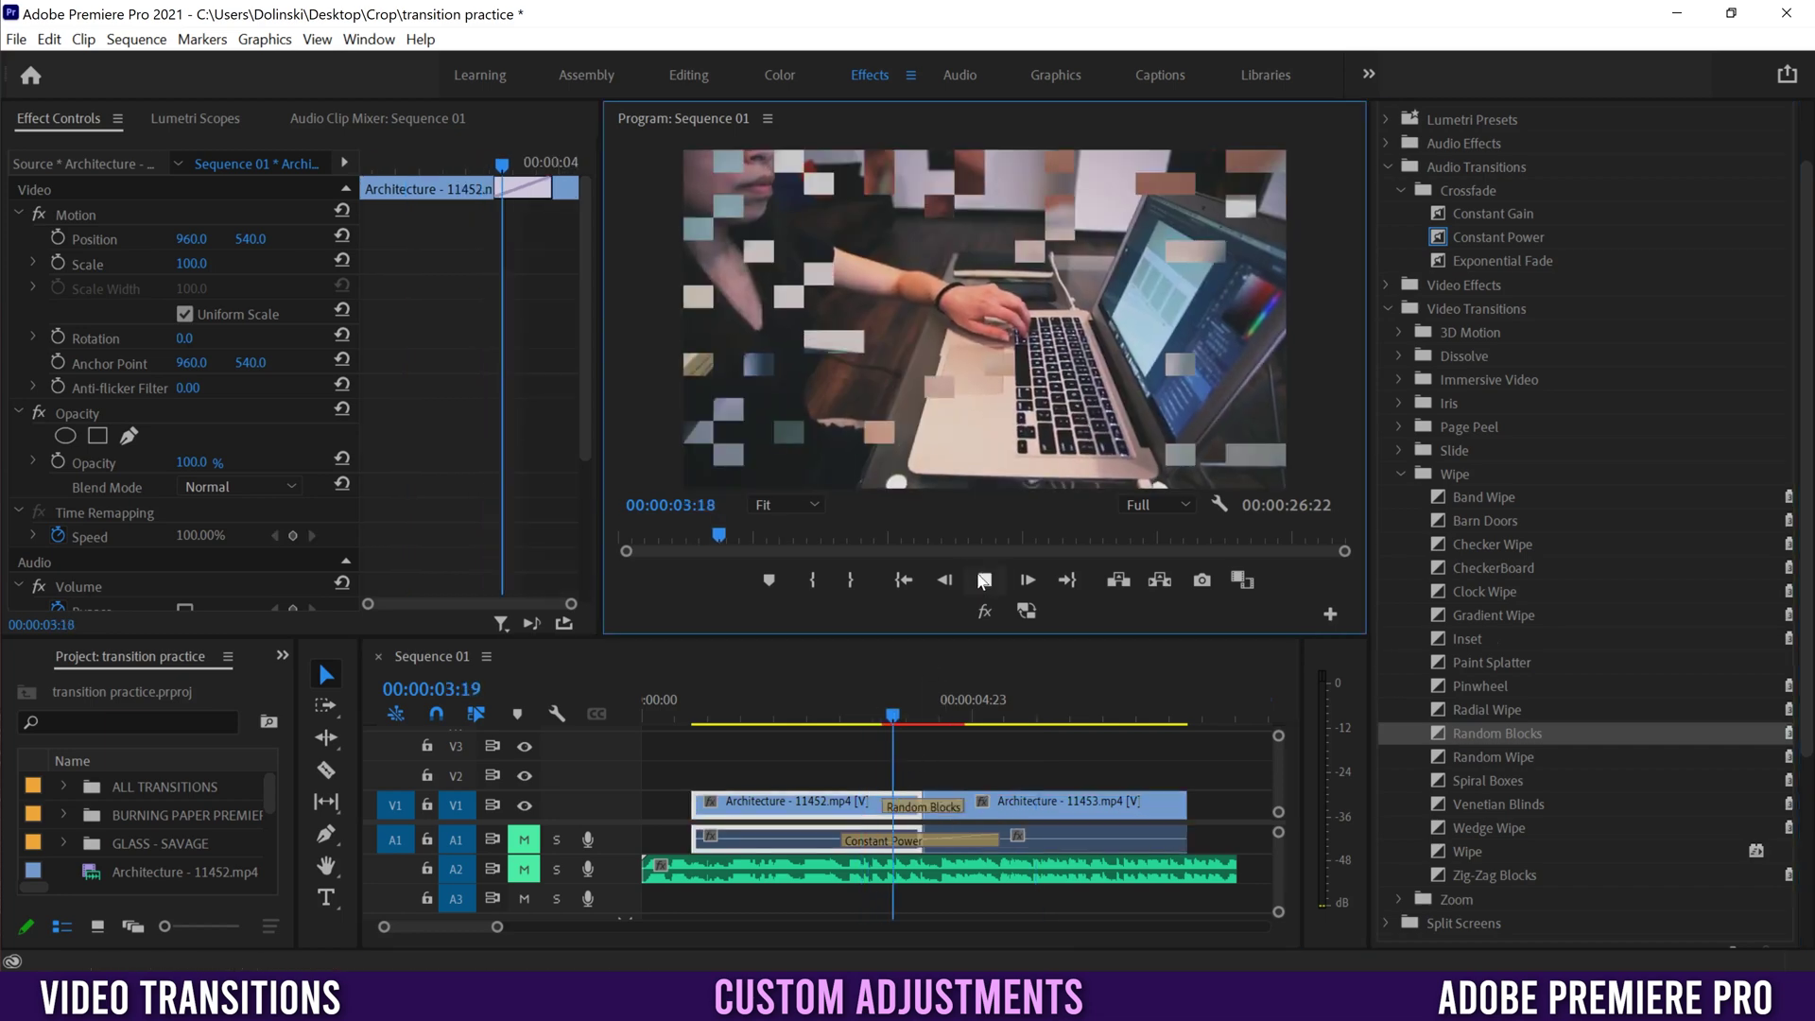
pyautogui.click(897, 707)
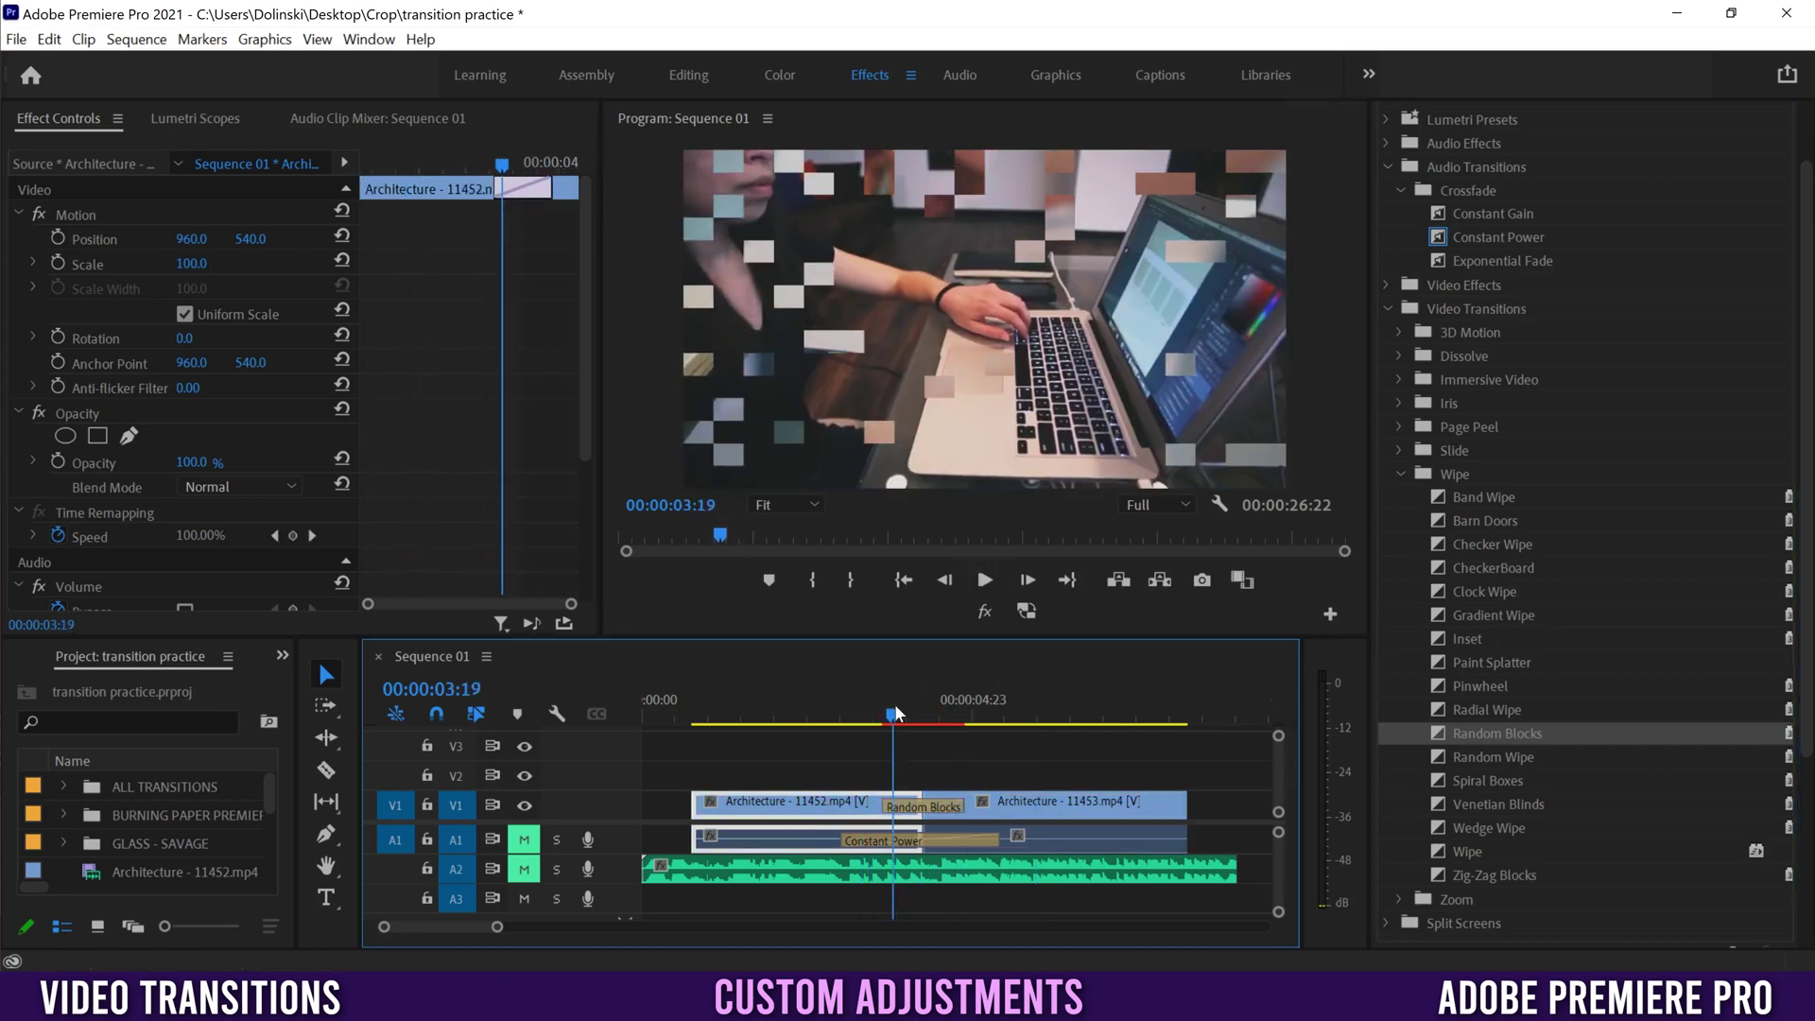
# Set the custom Random Blocks settings to 30 wide and 26 high, and play back the transition
pyautogui.click(915, 801)
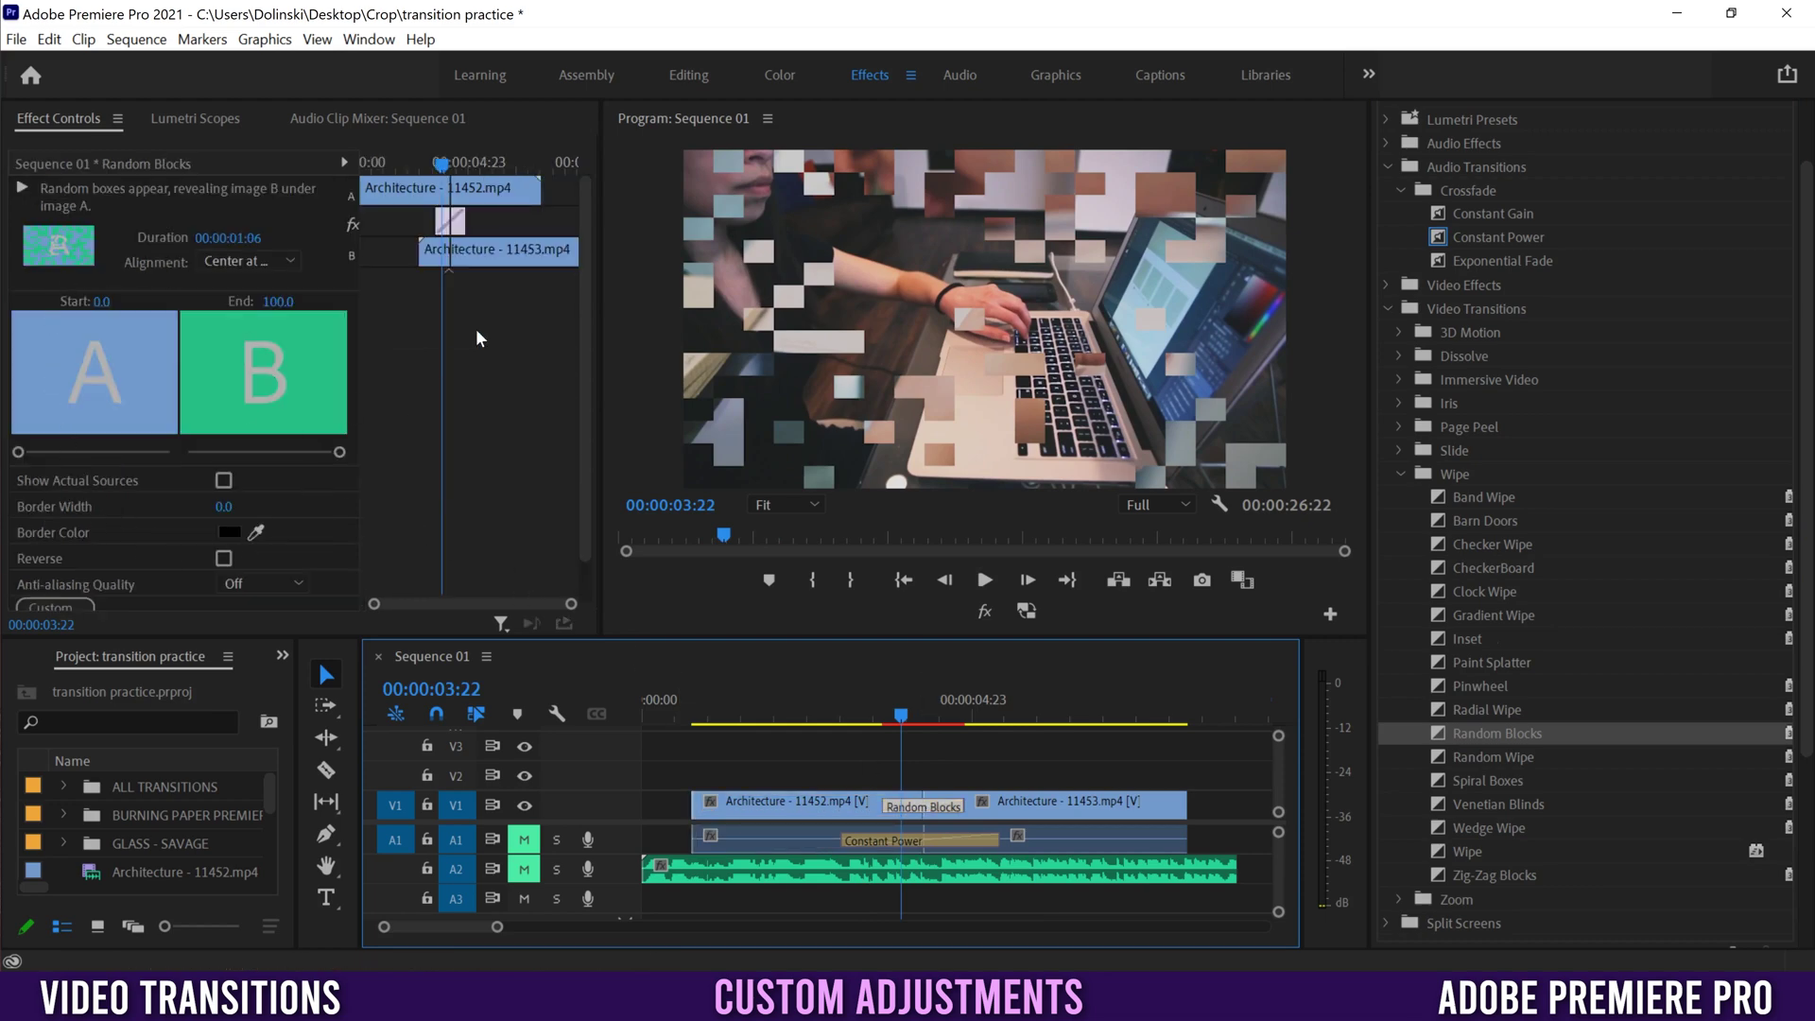
pyautogui.moveTo(584, 291); pyautogui.dragTo(569, 365)
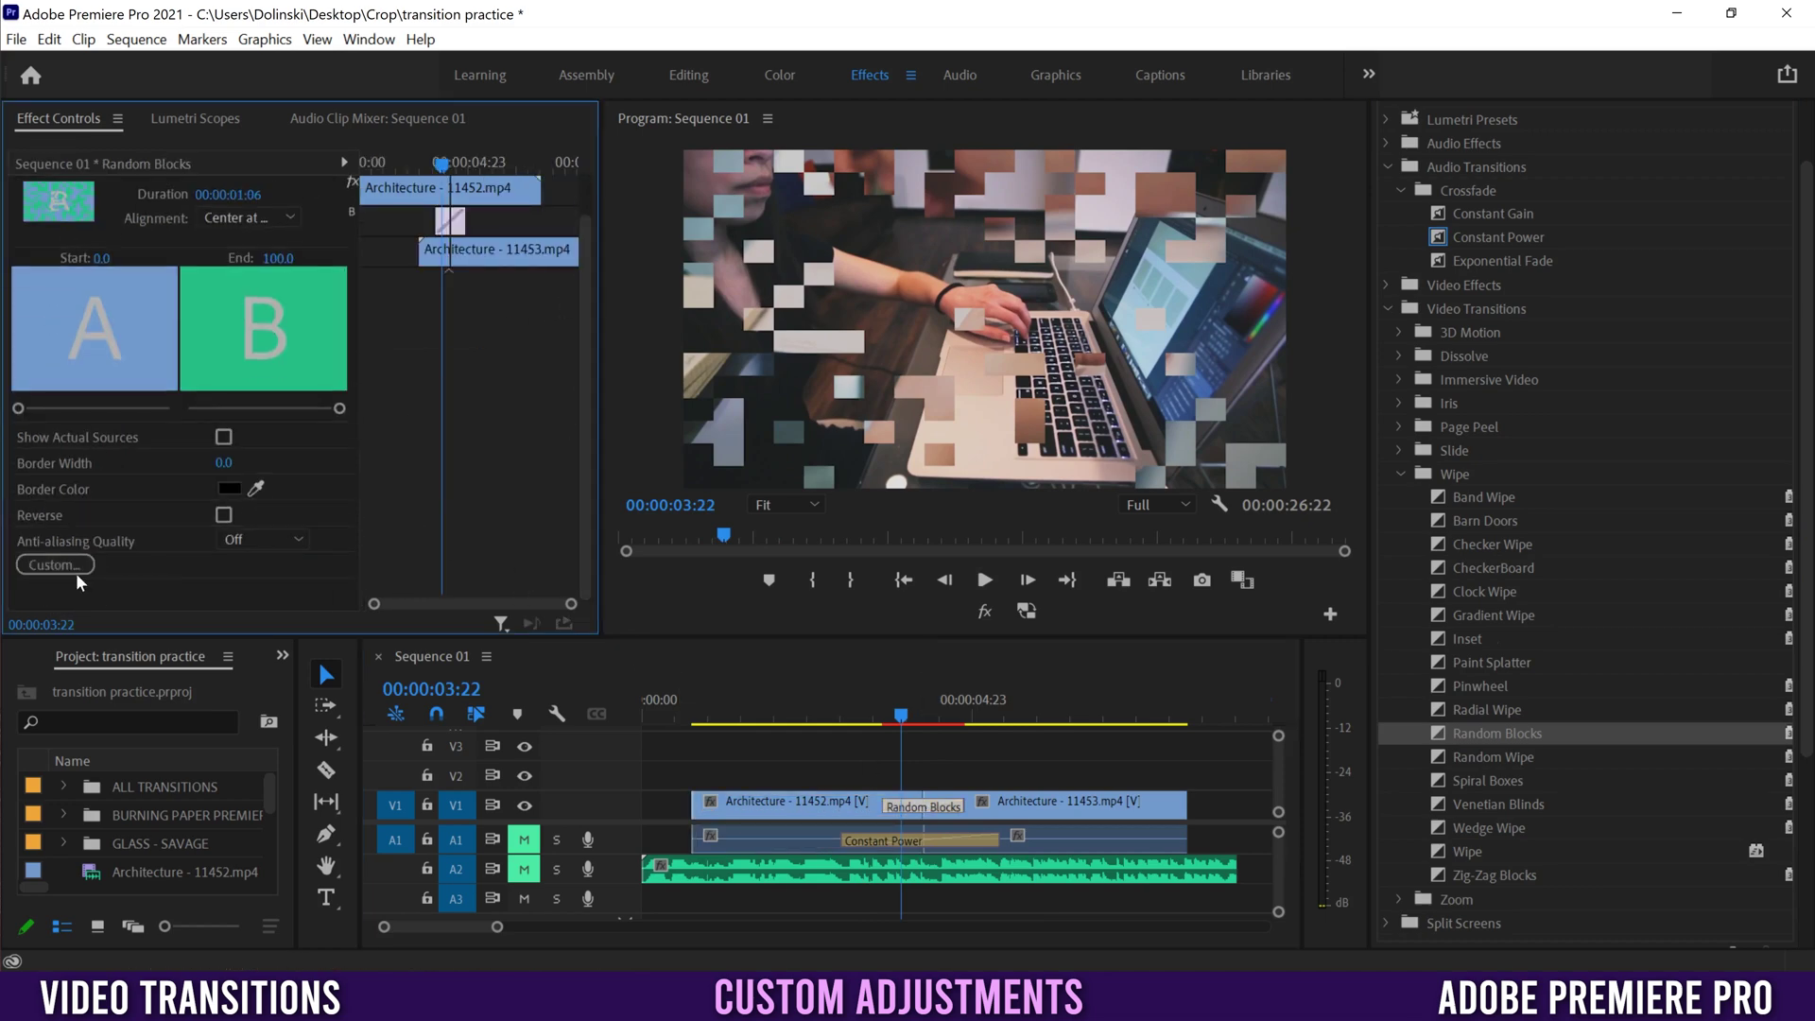
pyautogui.click(50, 565)
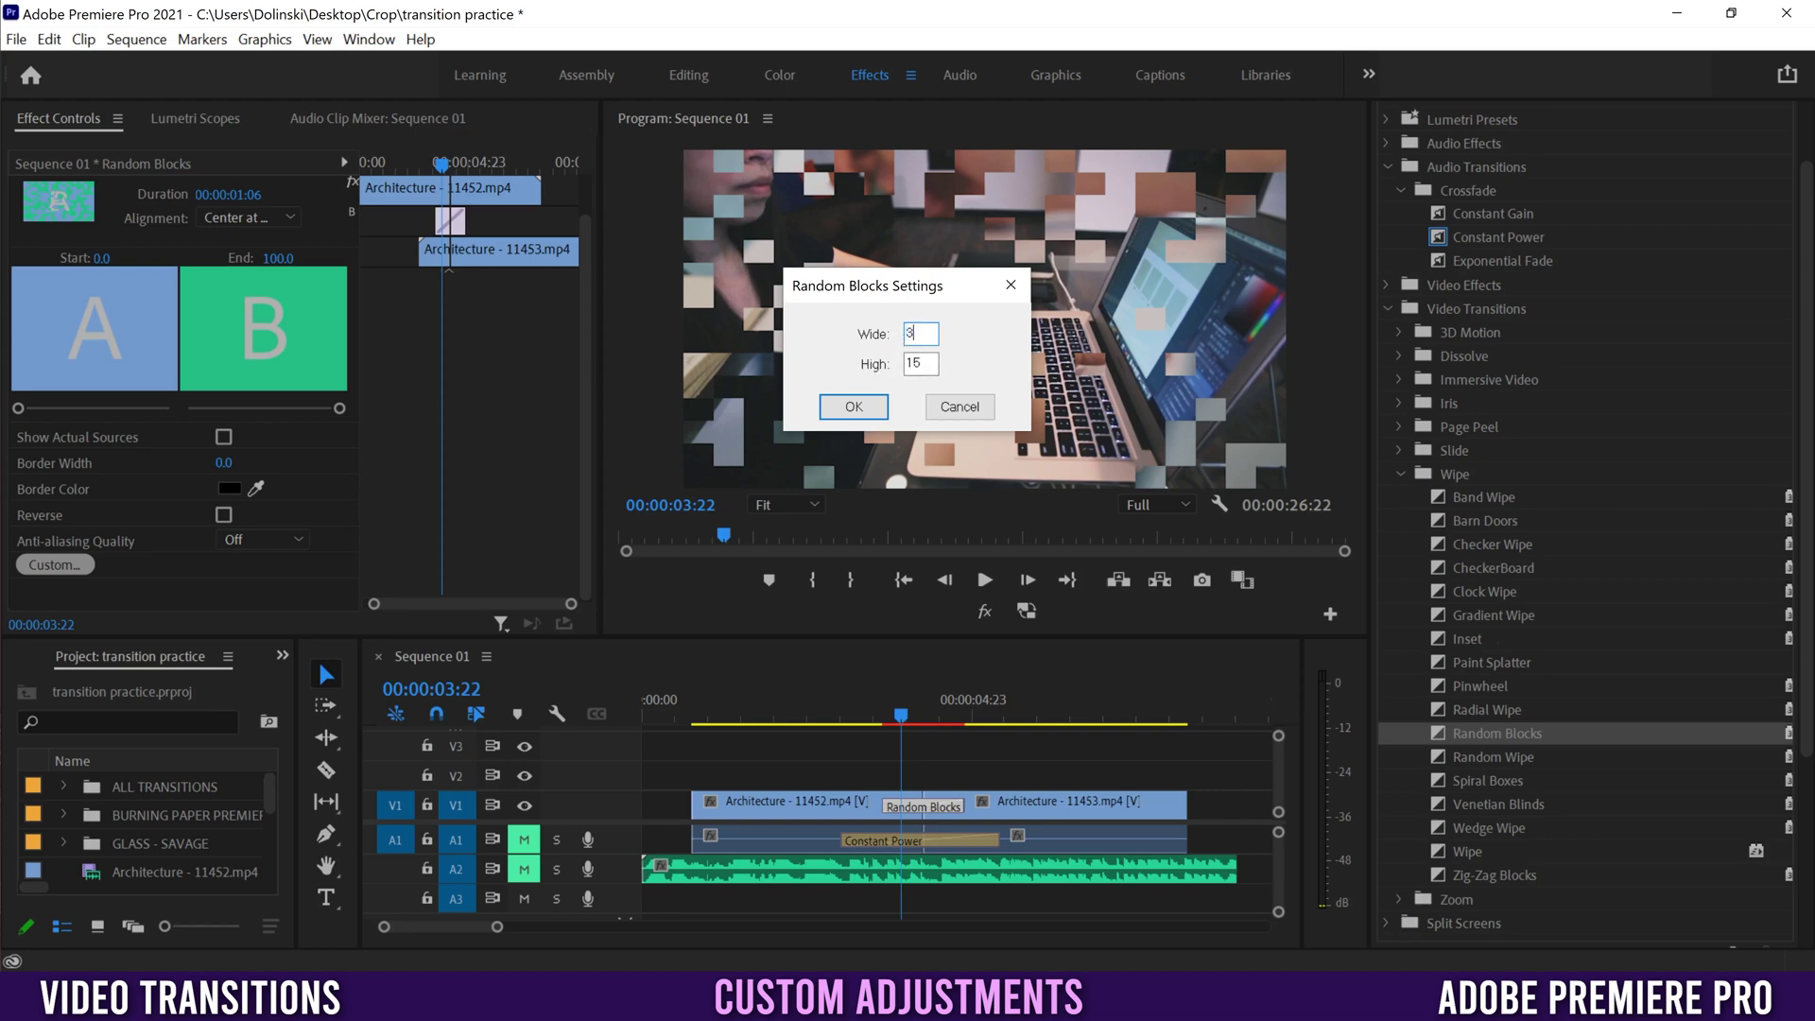
pyautogui.write('0')
pyautogui.press('Tab')
pyautogui.write('2')
pyautogui.click(858, 405)
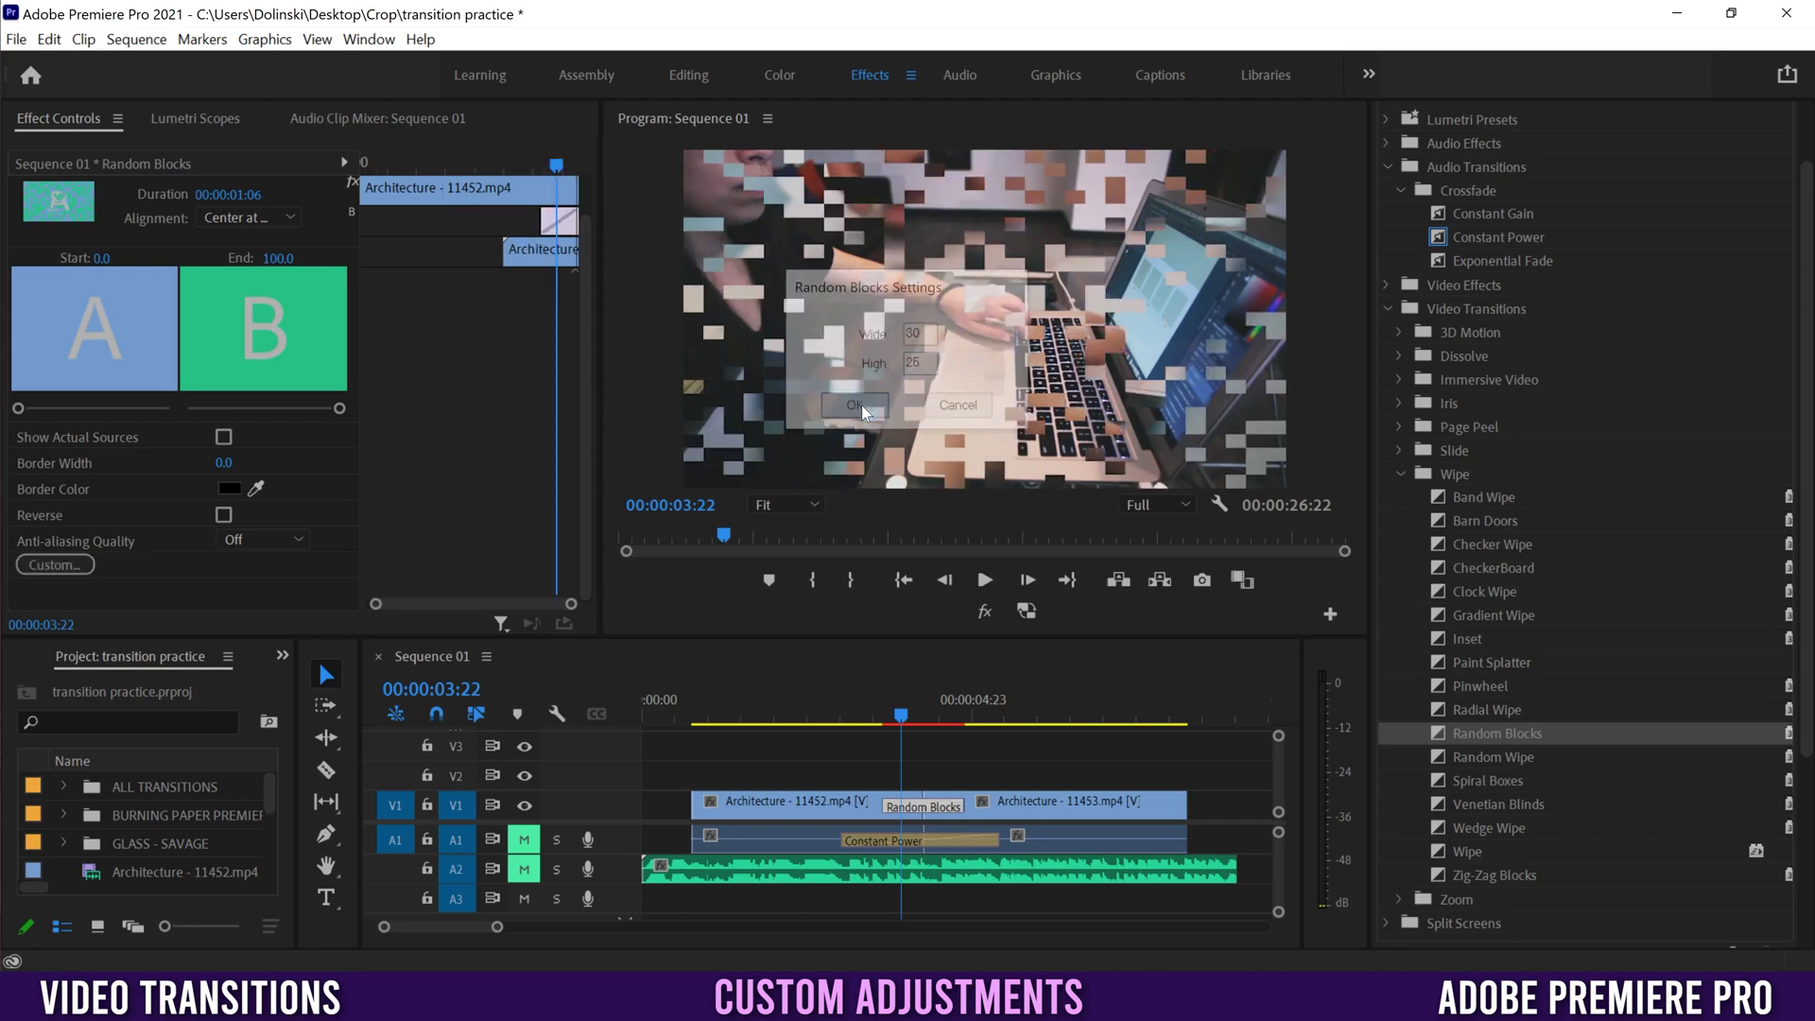
pyautogui.click(878, 701)
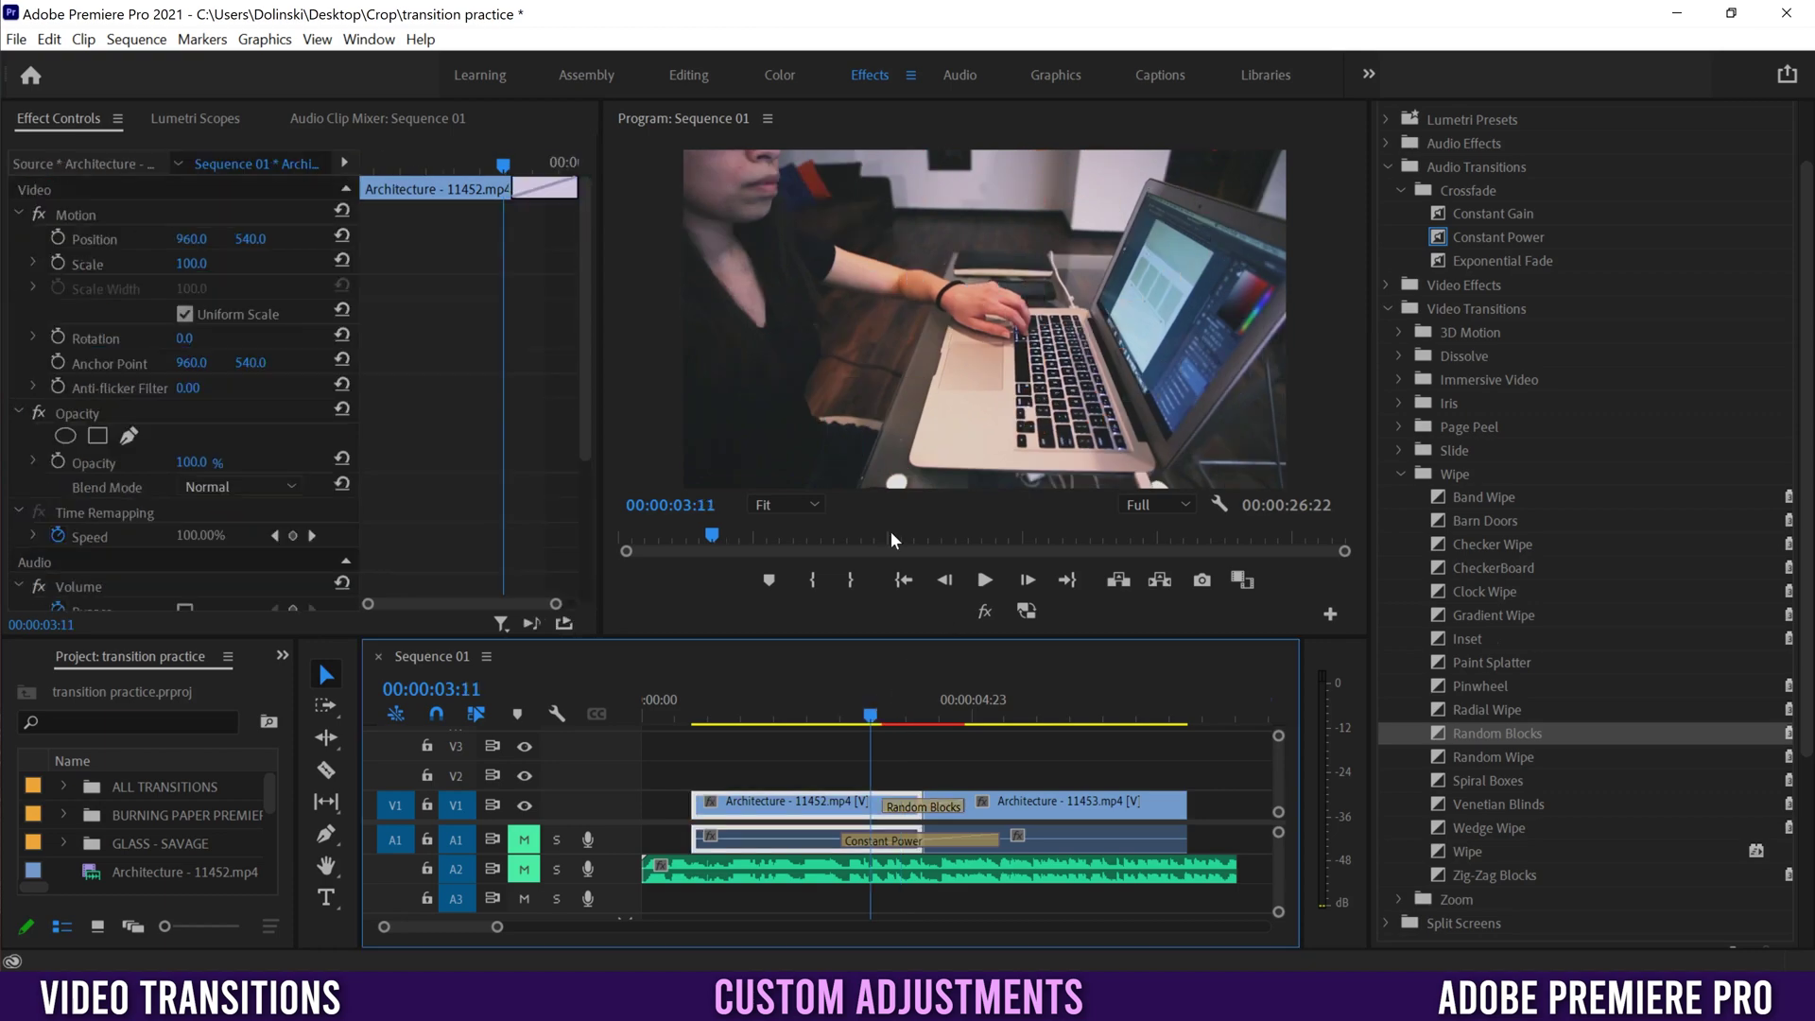
pyautogui.click(984, 579)
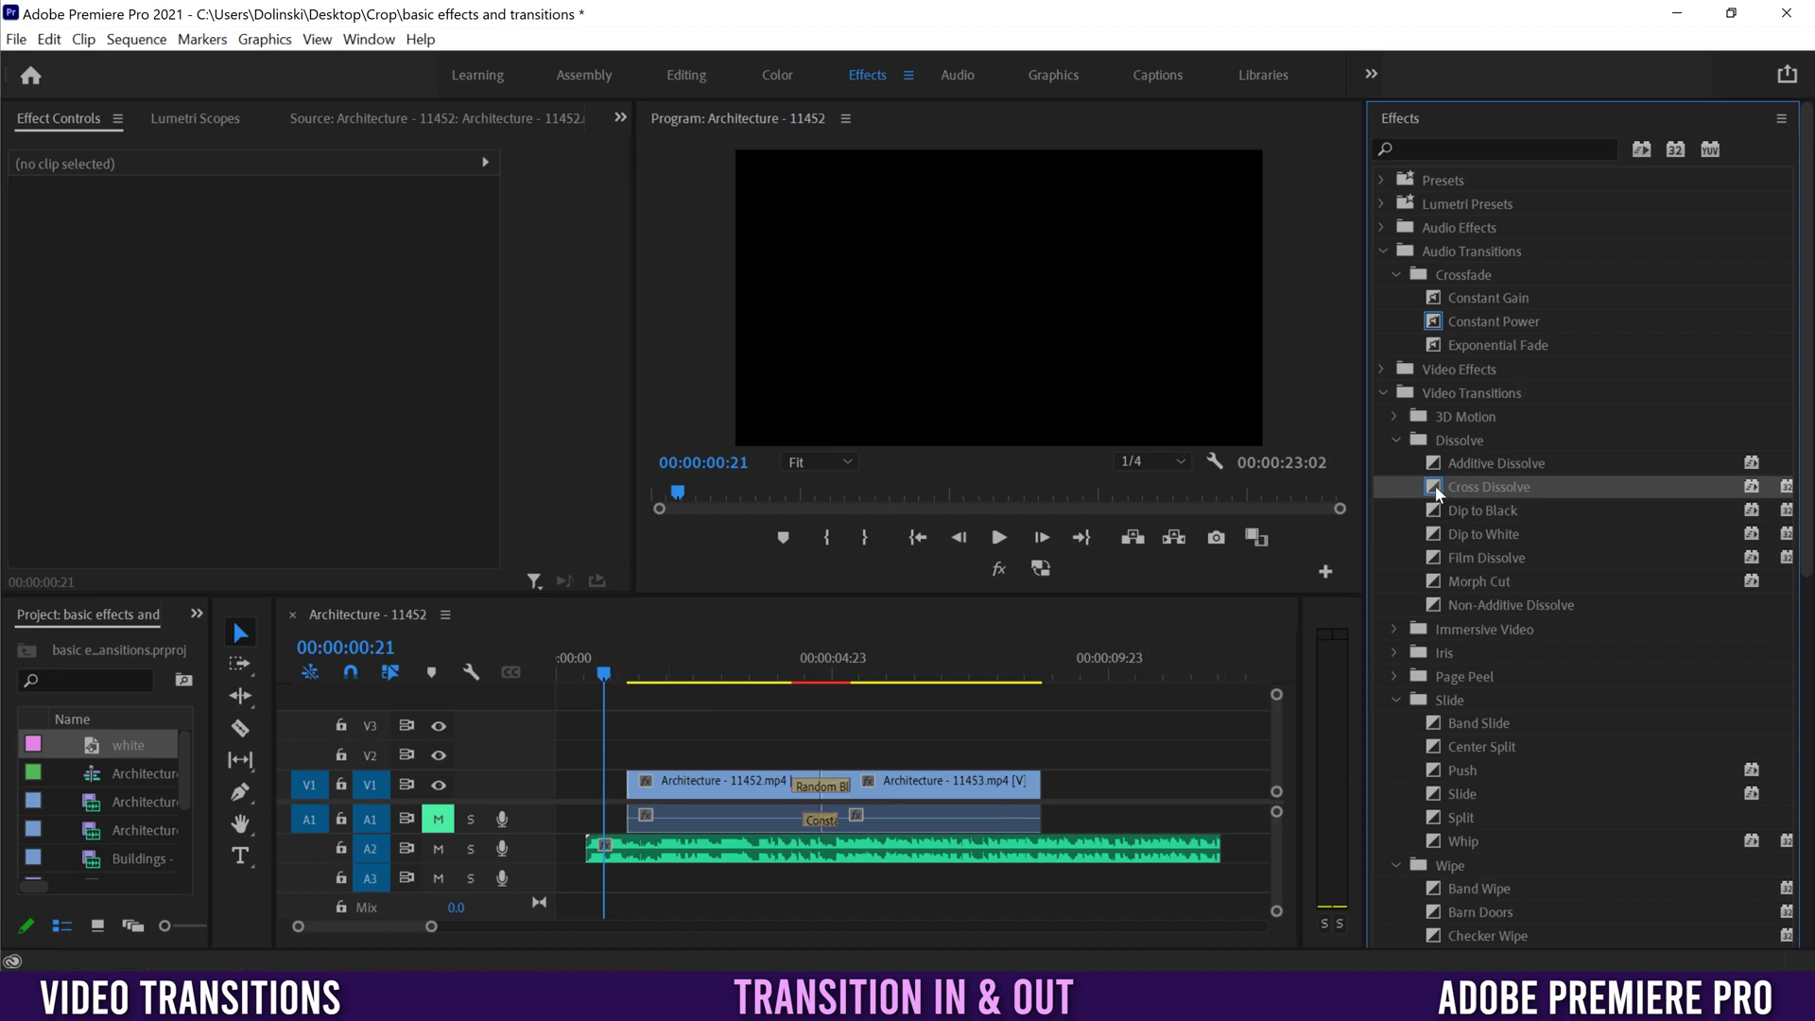
# Add Cross Dissolve at the first V1 clip's start, Push at the last V1 clip's end and Constant Power at the A2 music's end, and preview
pyautogui.moveTo(1436, 492); pyautogui.dragTo(643, 784)
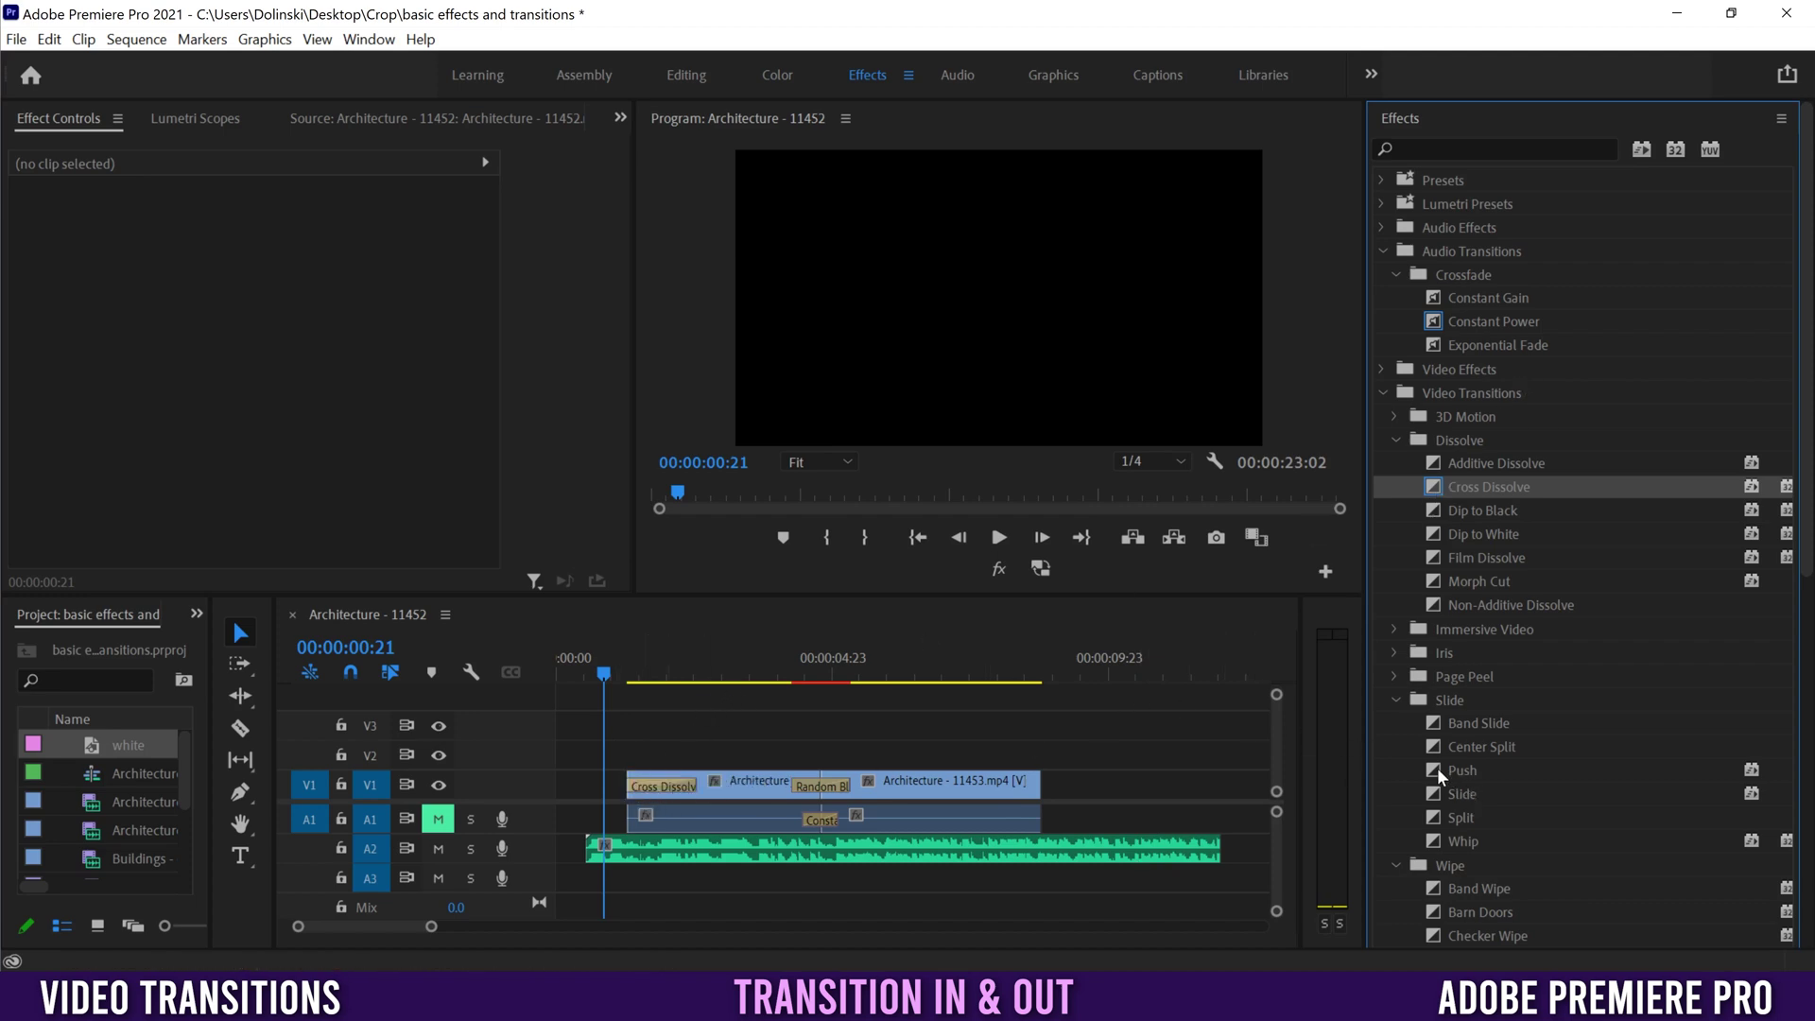
pyautogui.moveTo(1439, 771); pyautogui.dragTo(1021, 784)
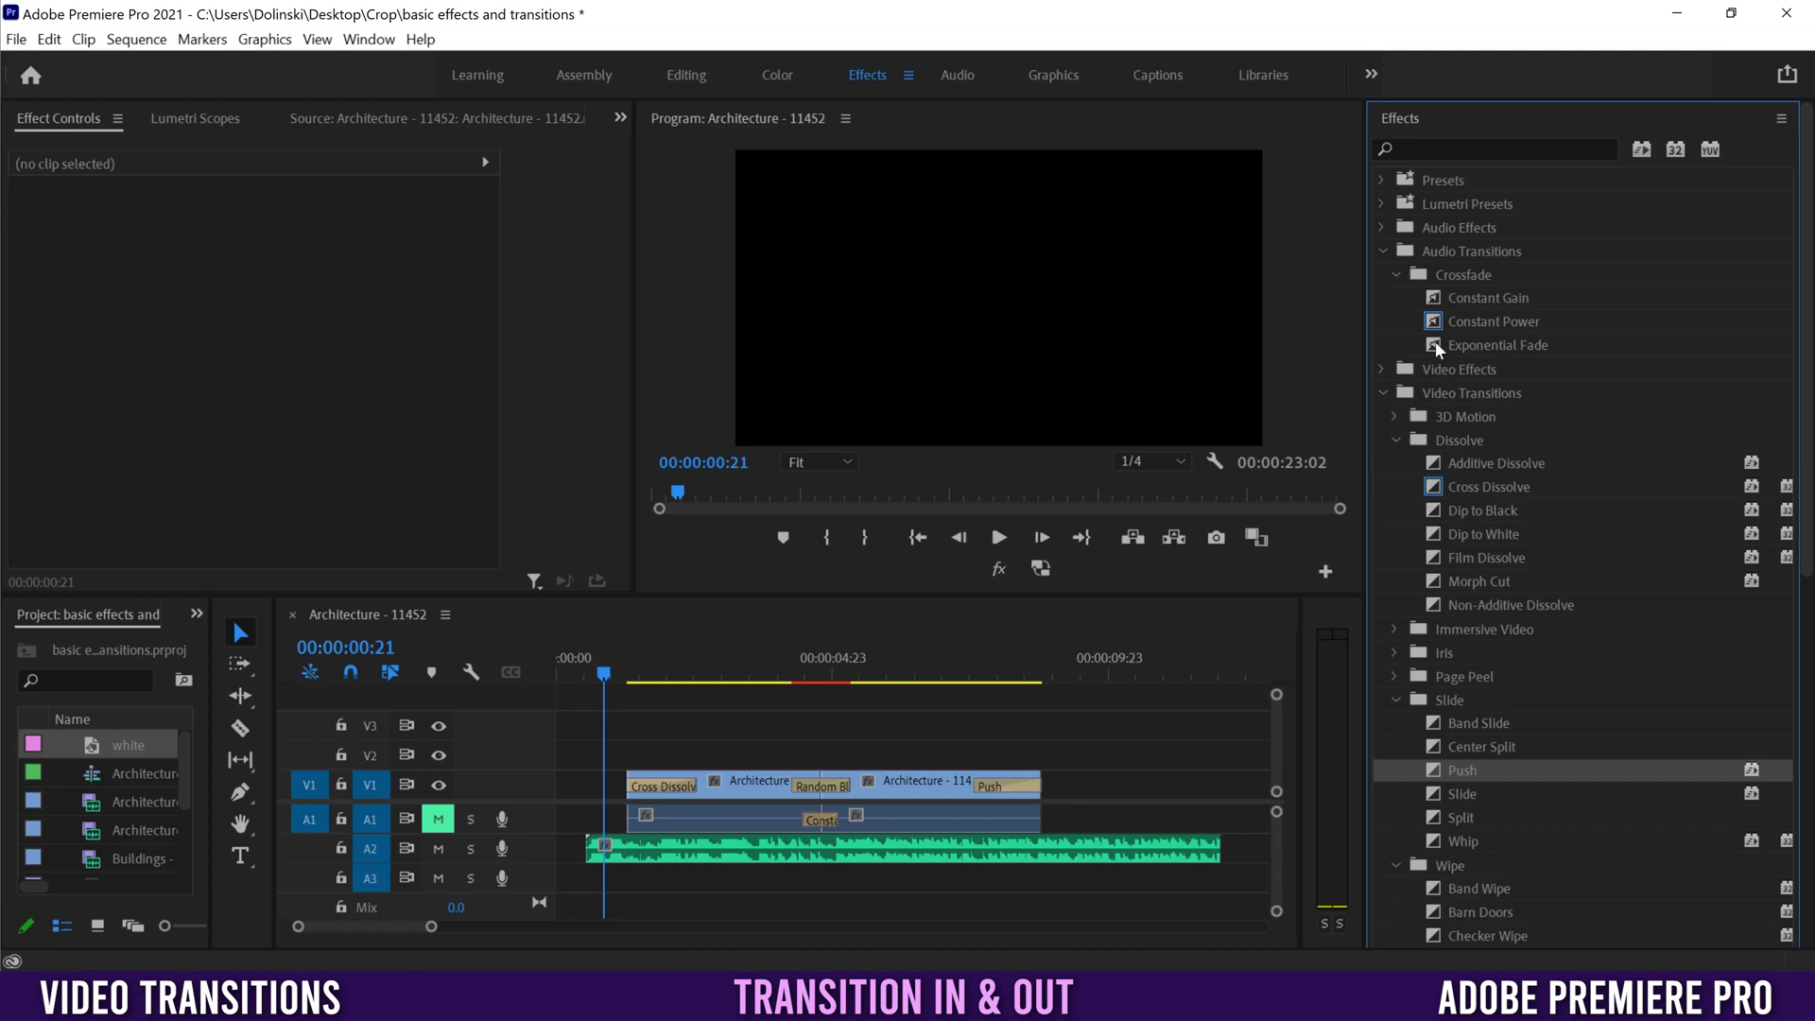
pyautogui.moveTo(1474, 323); pyautogui.dragTo(973, 851)
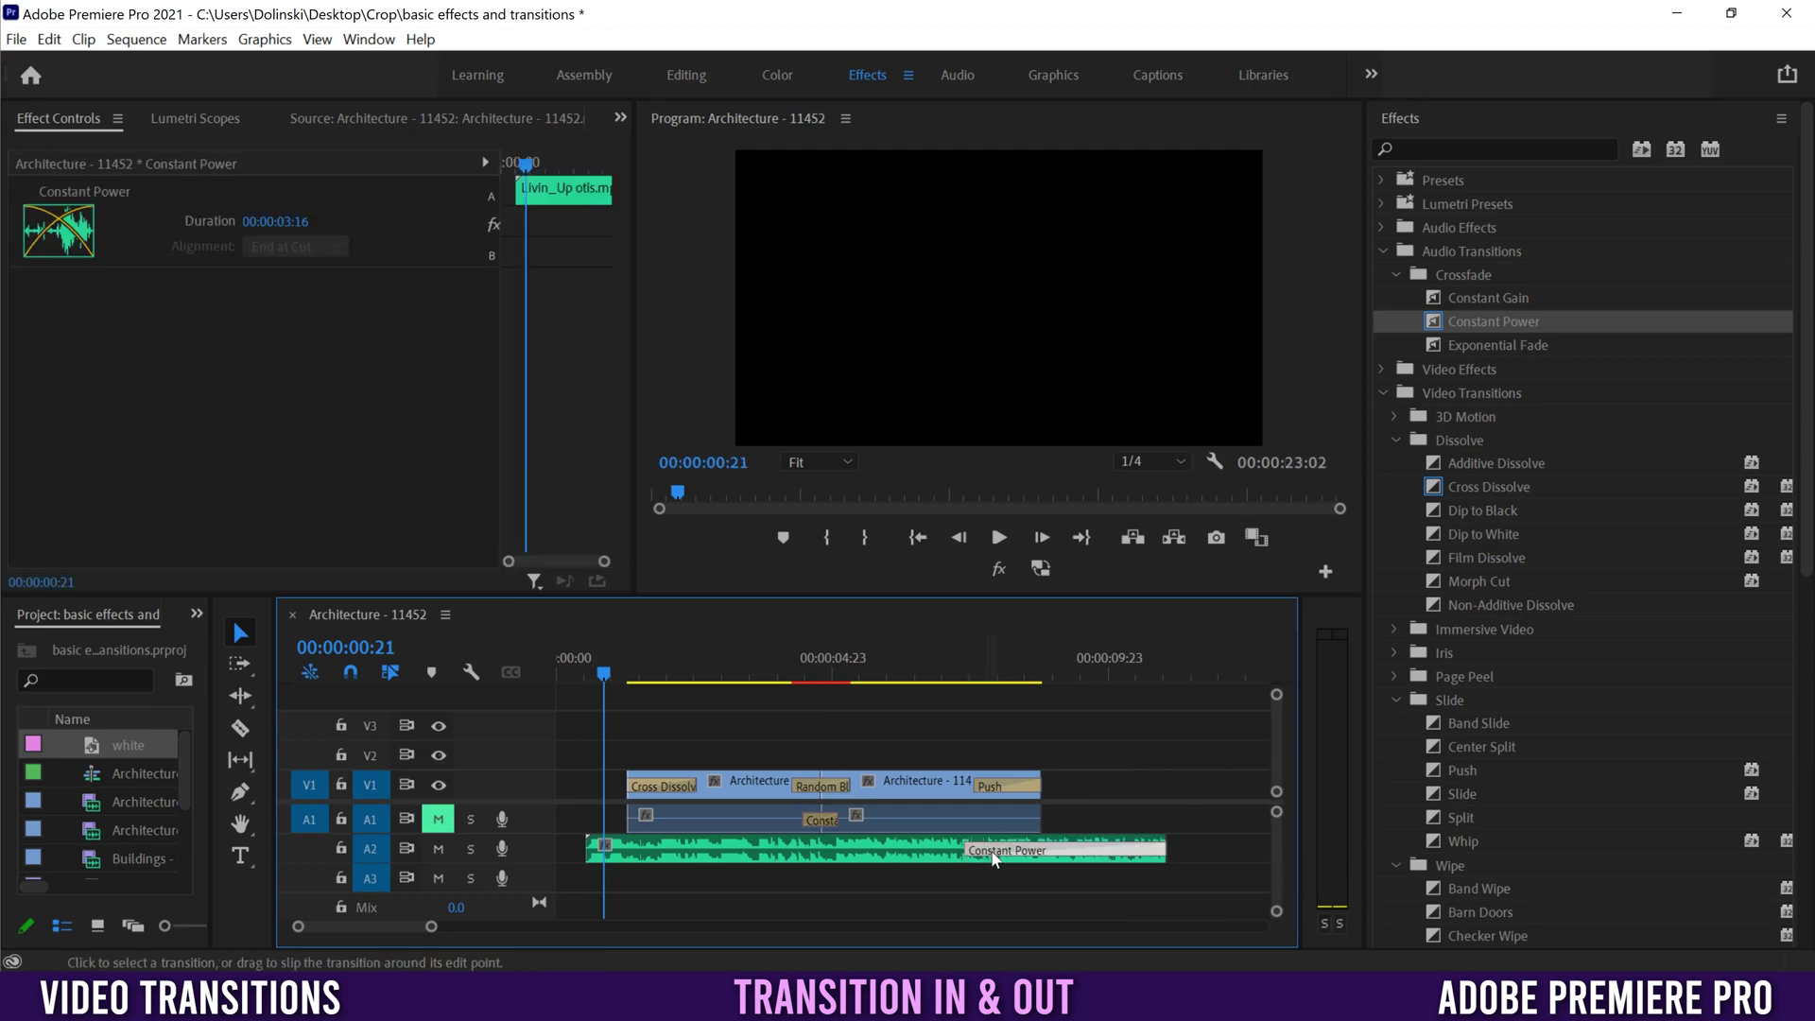
pyautogui.click(998, 539)
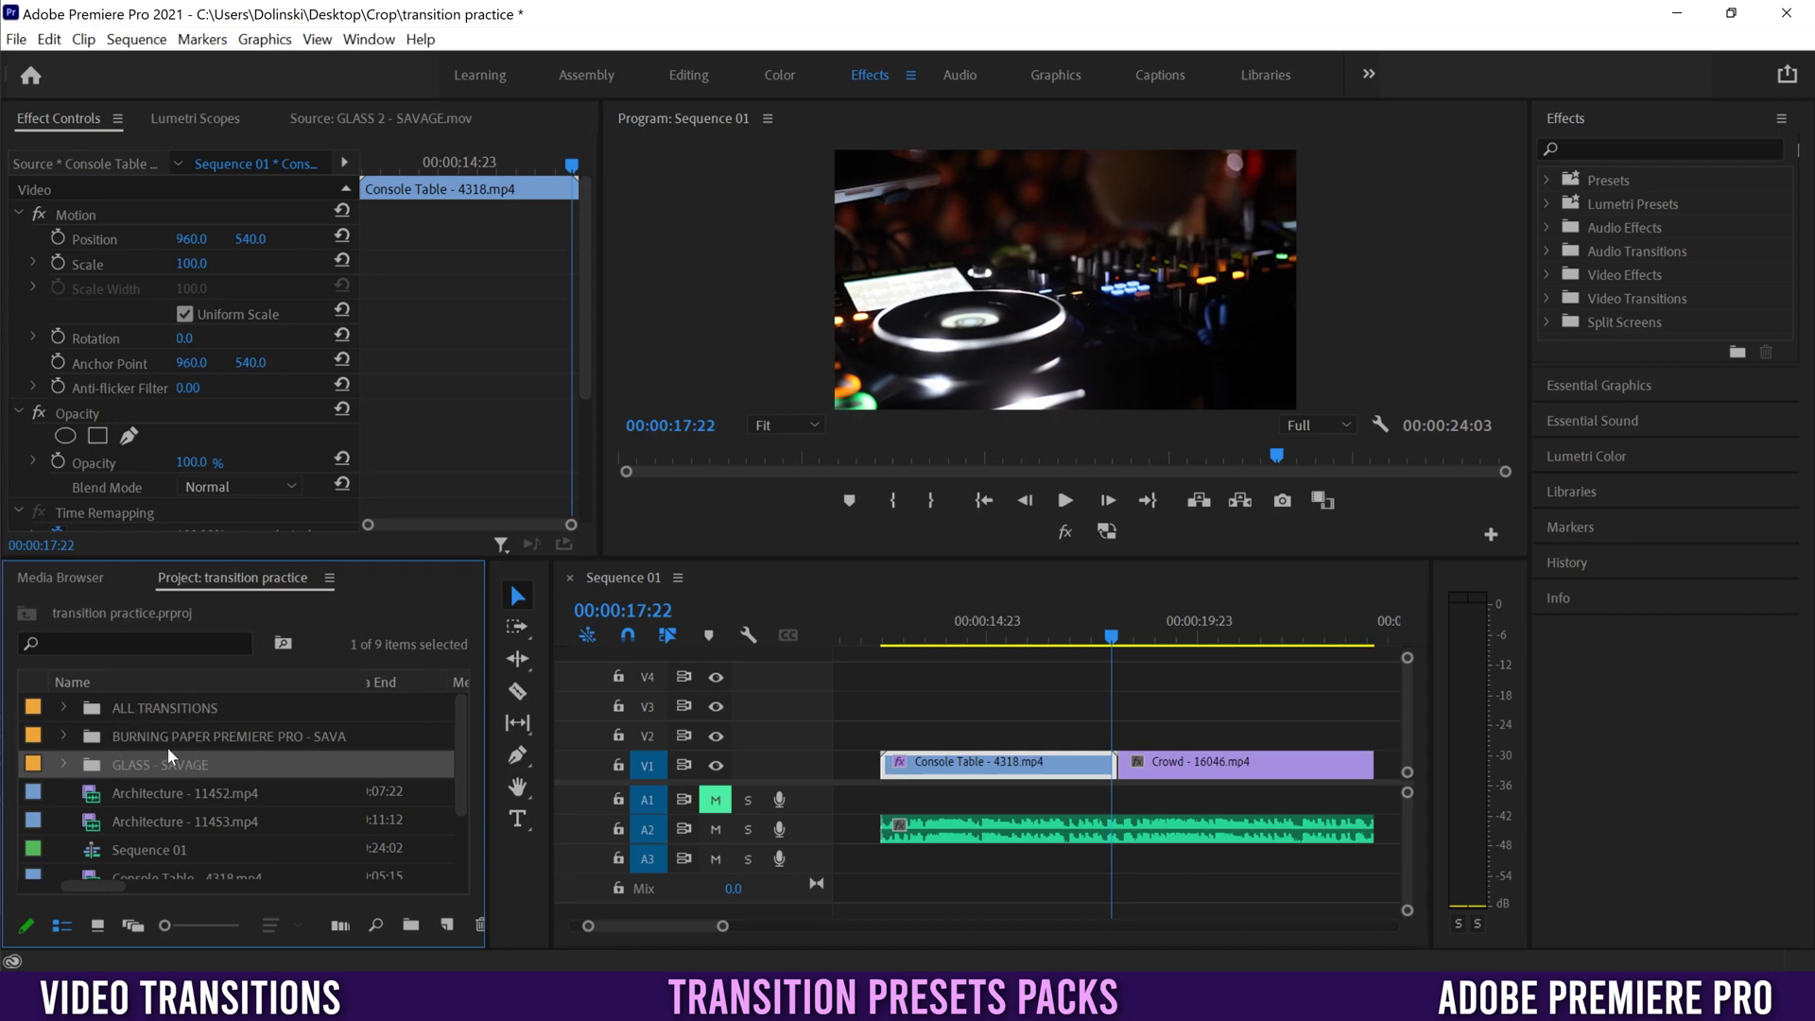
# Expand the ALL TRANSITIONS bin through MOTION, MOTION - SAVAGE EFFECTS and MOTION to show the presets in TRANSITIONS
pyautogui.click(64, 705)
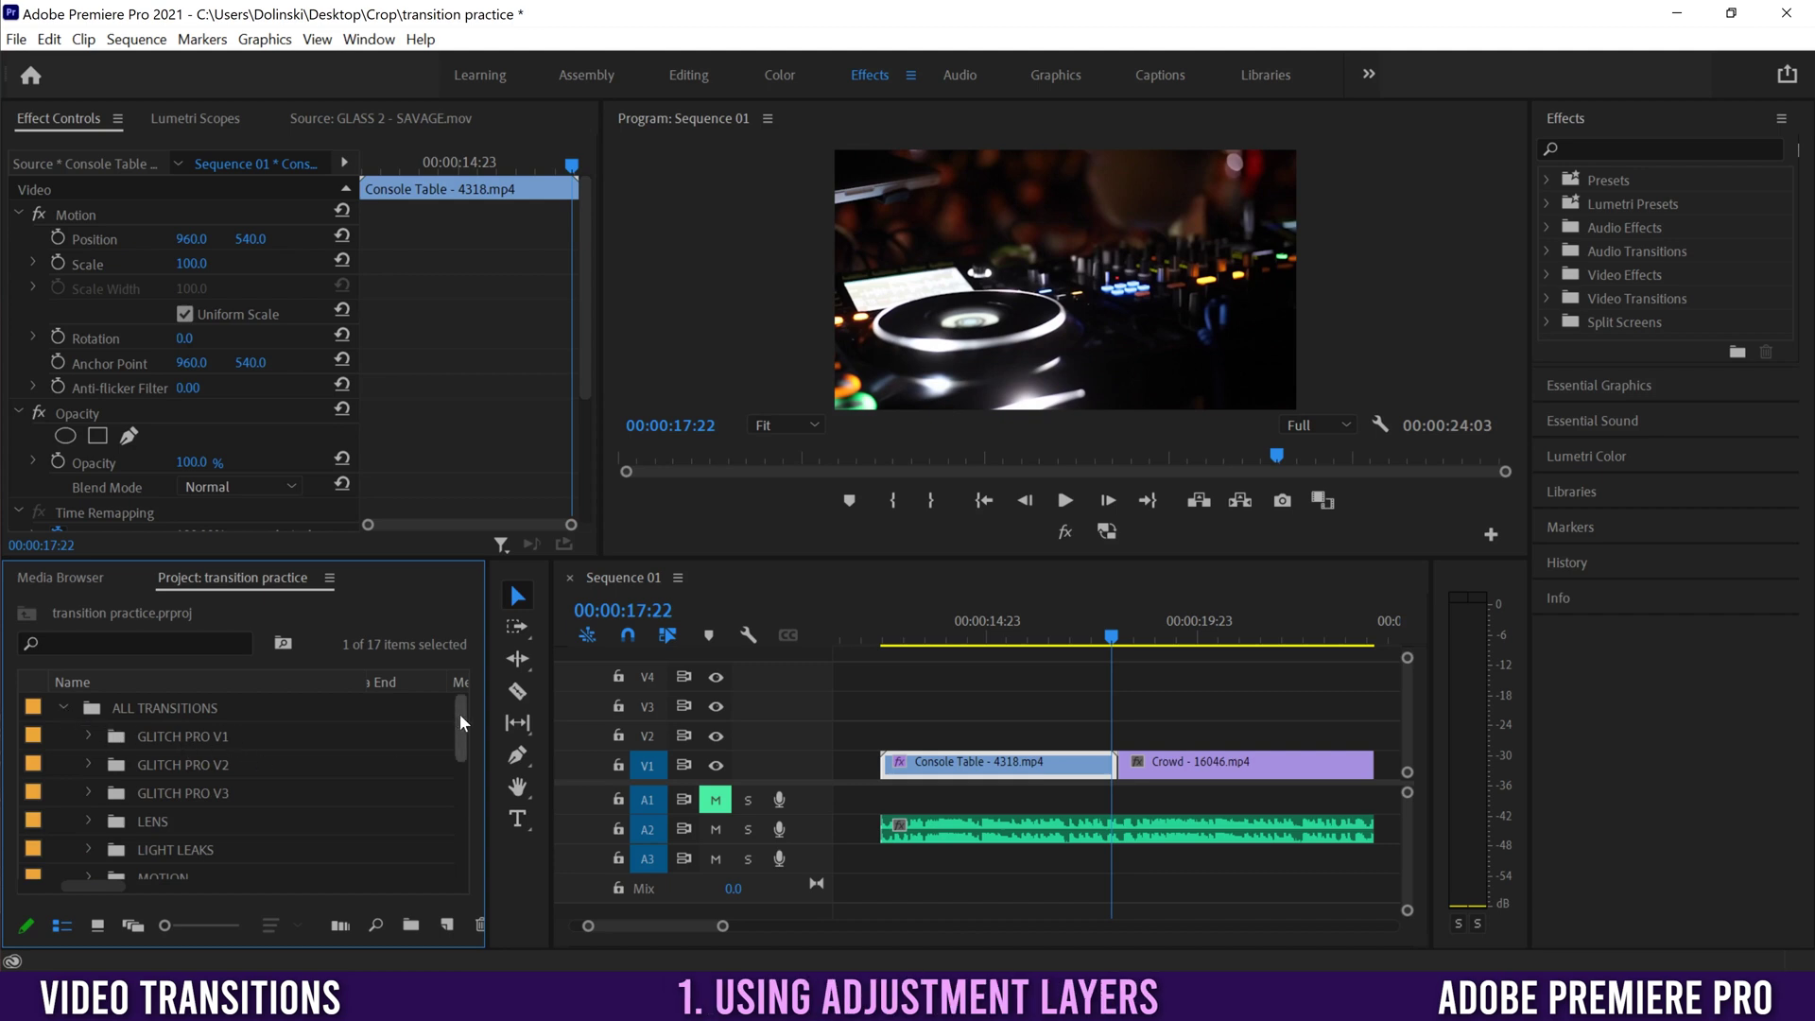
pyautogui.moveTo(457, 712); pyautogui.dragTo(448, 759)
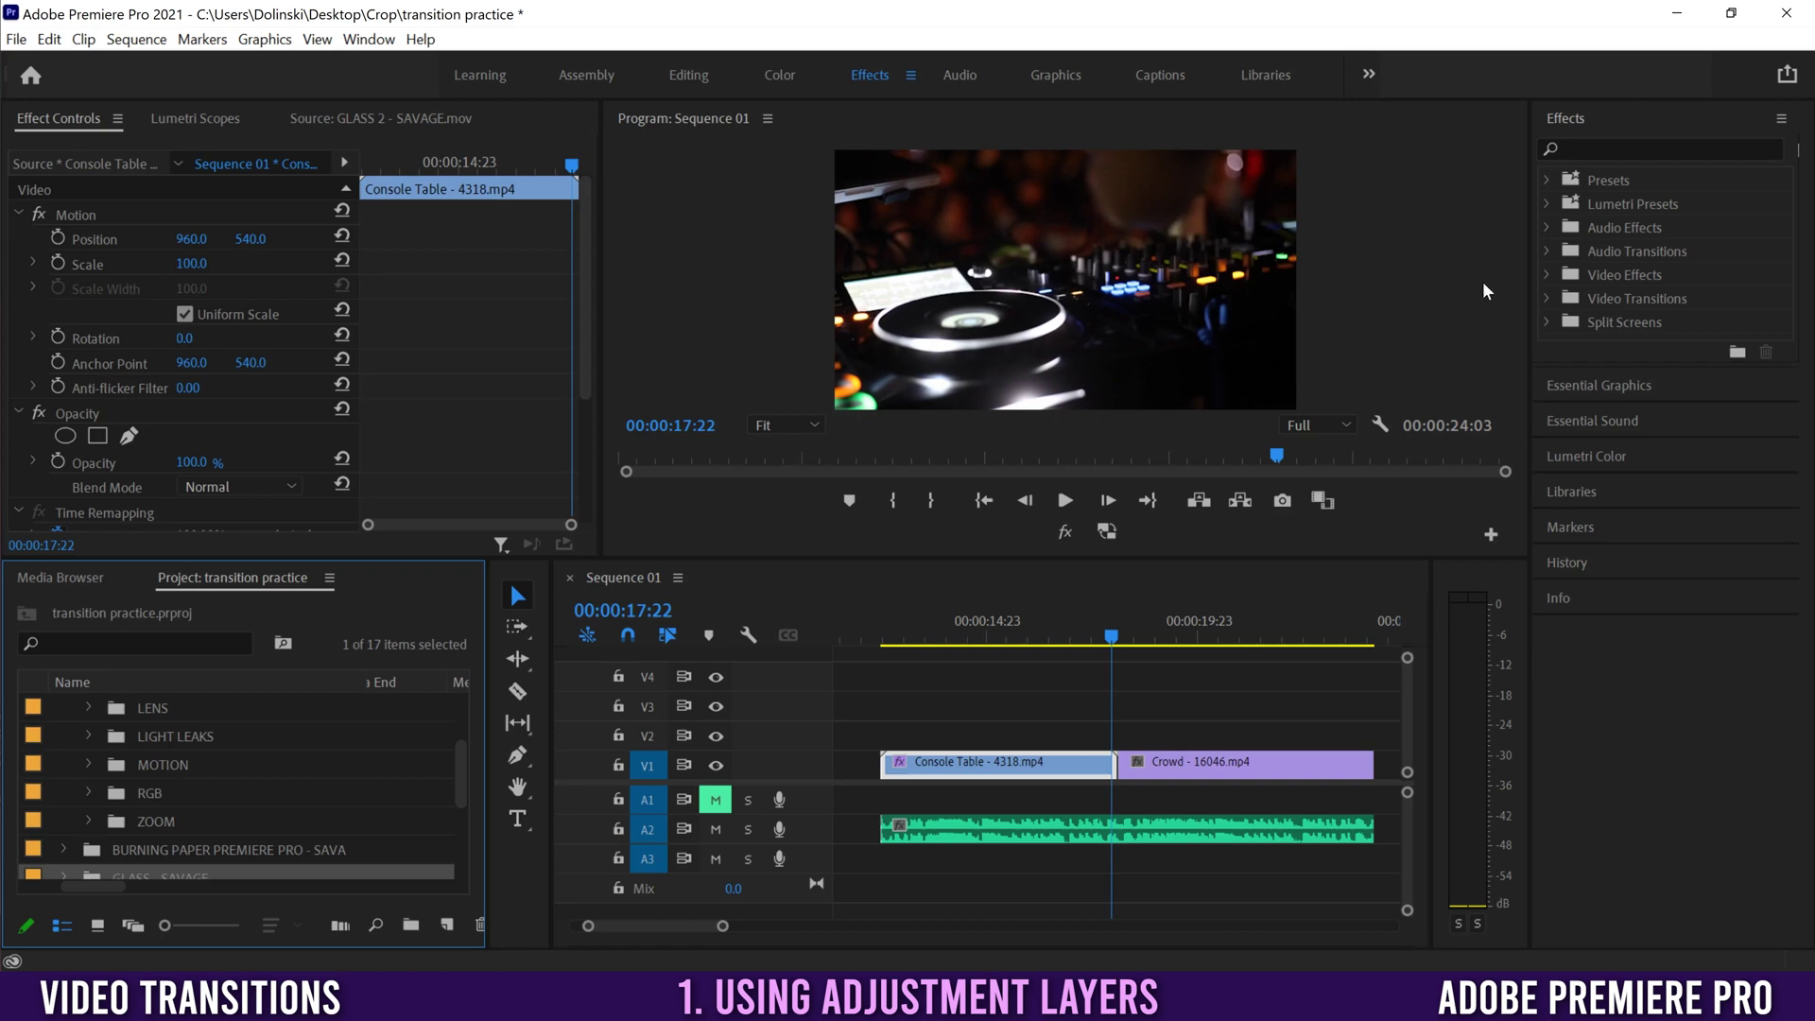
pyautogui.click(88, 764)
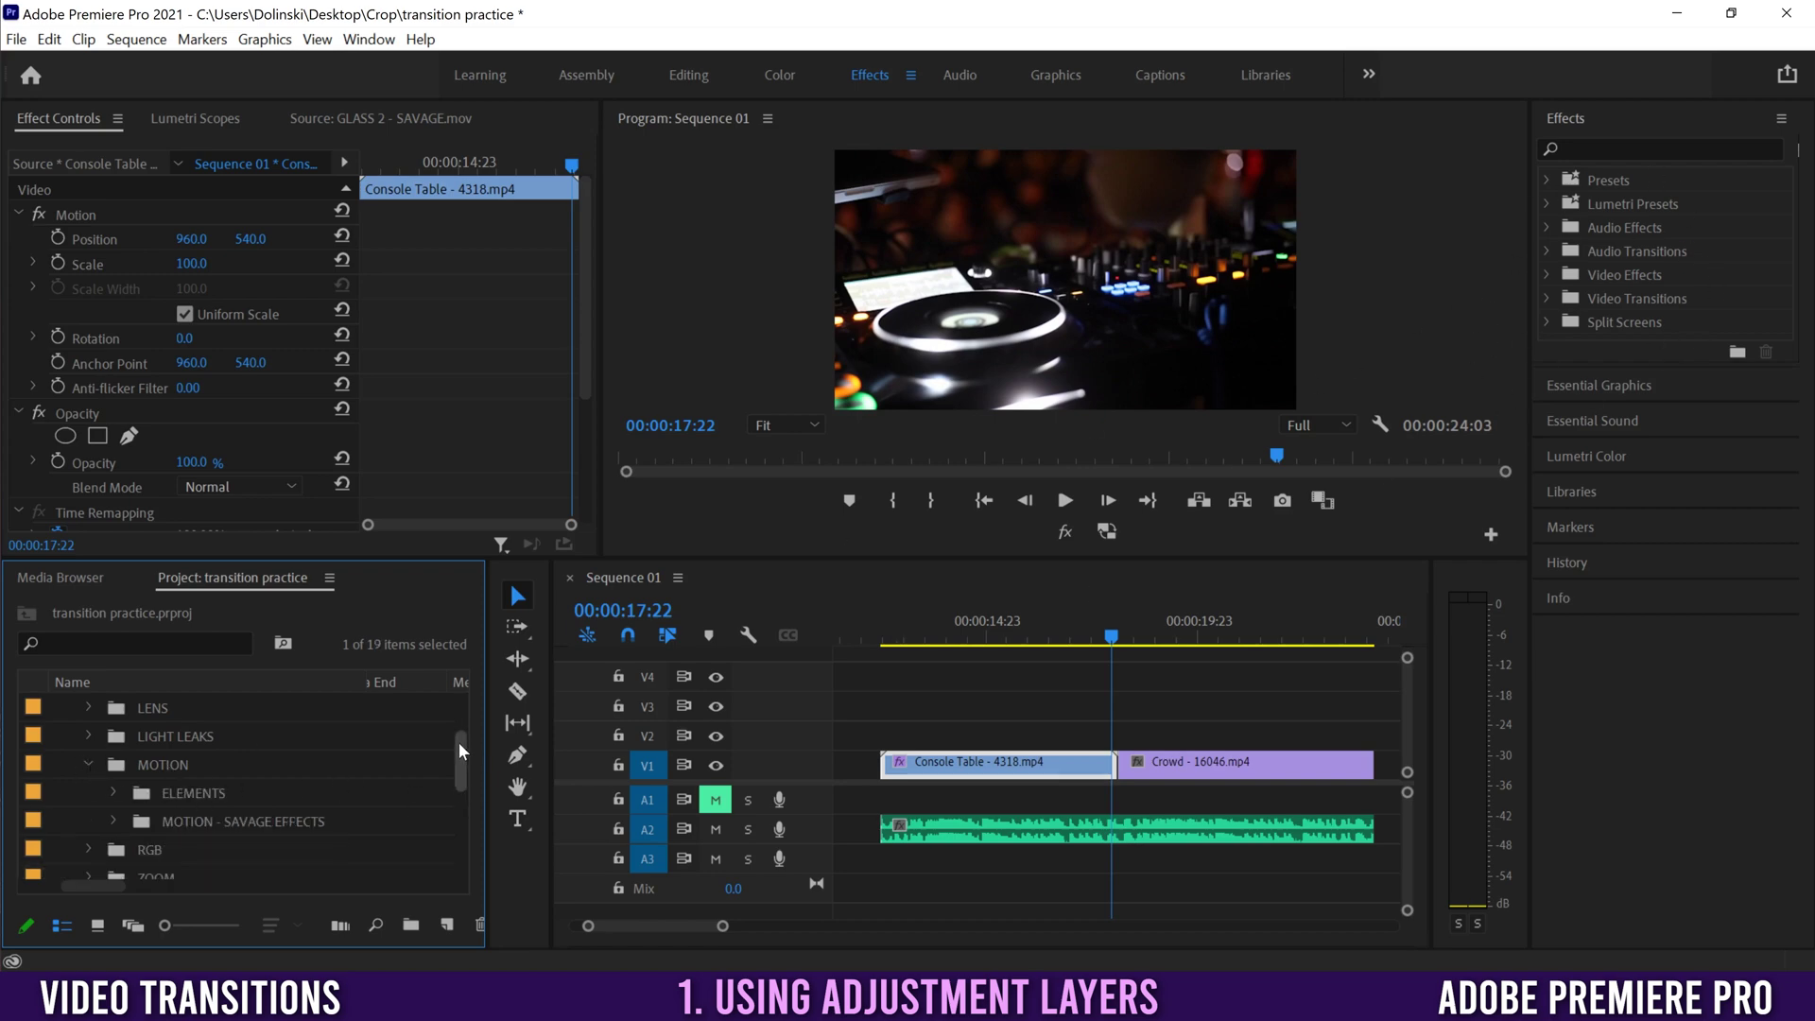
pyautogui.moveTo(460, 751); pyautogui.dragTo(461, 773)
pyautogui.click(112, 764)
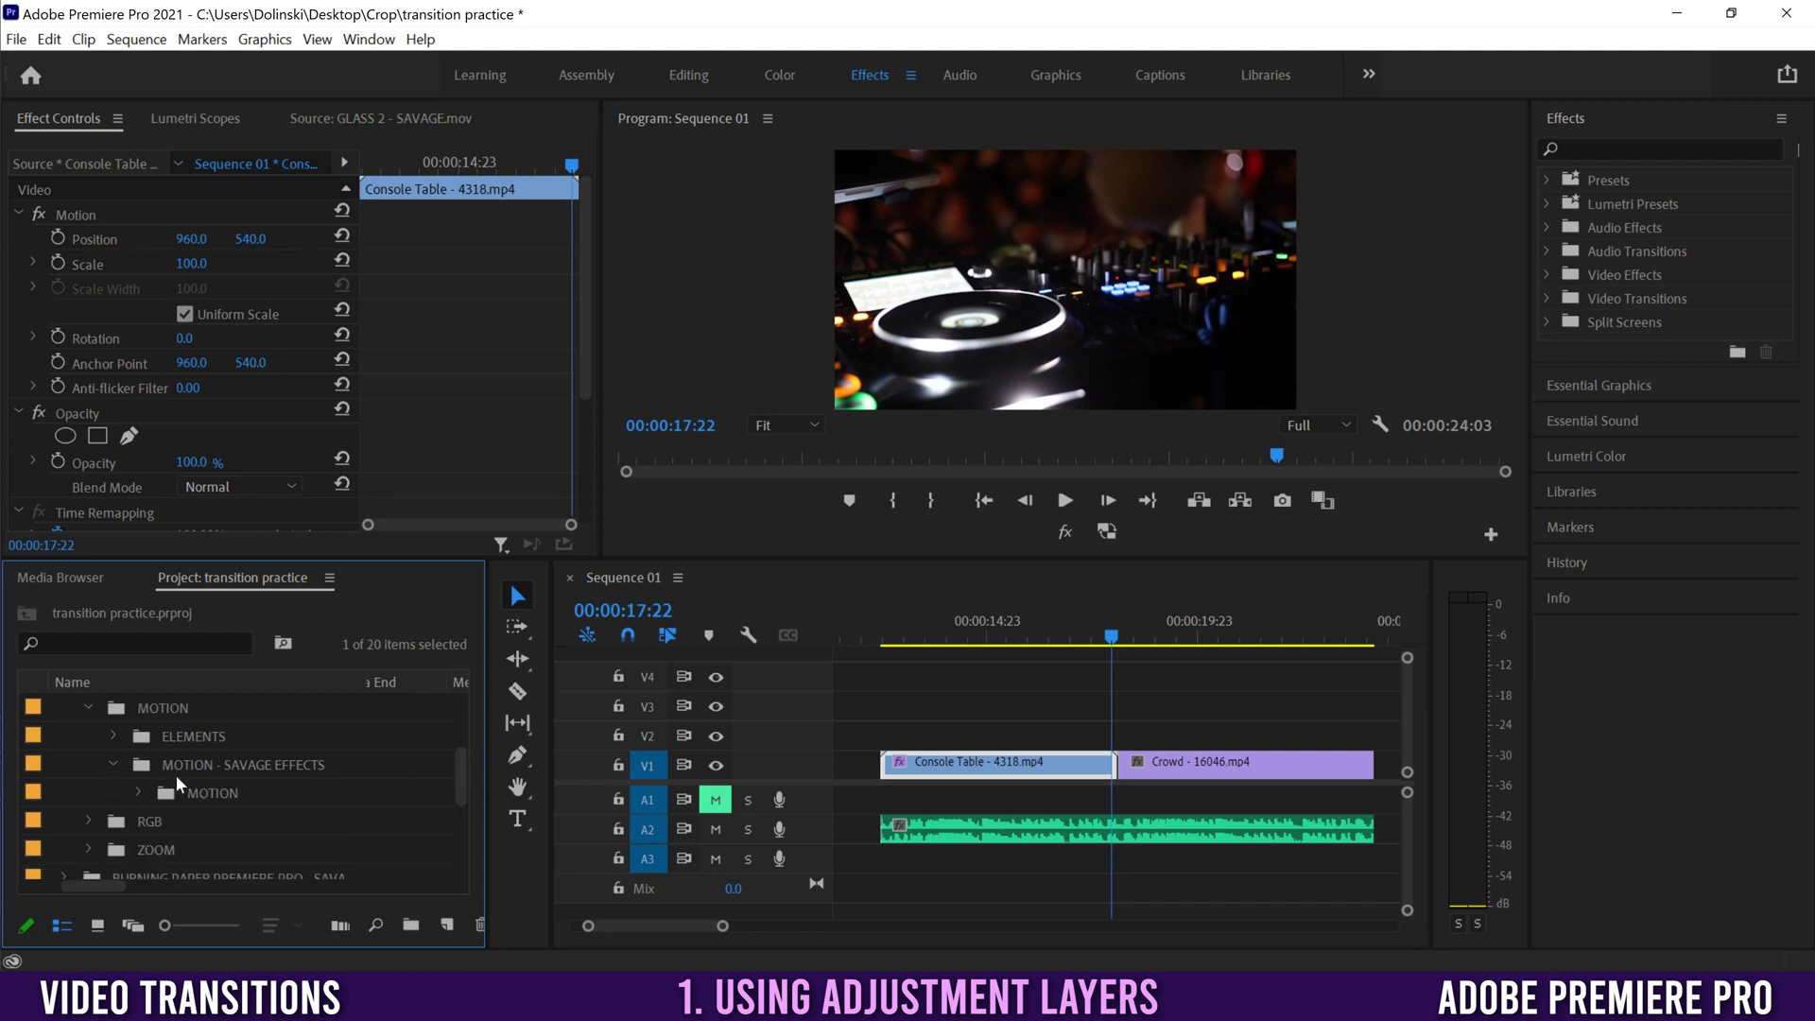
pyautogui.click(137, 792)
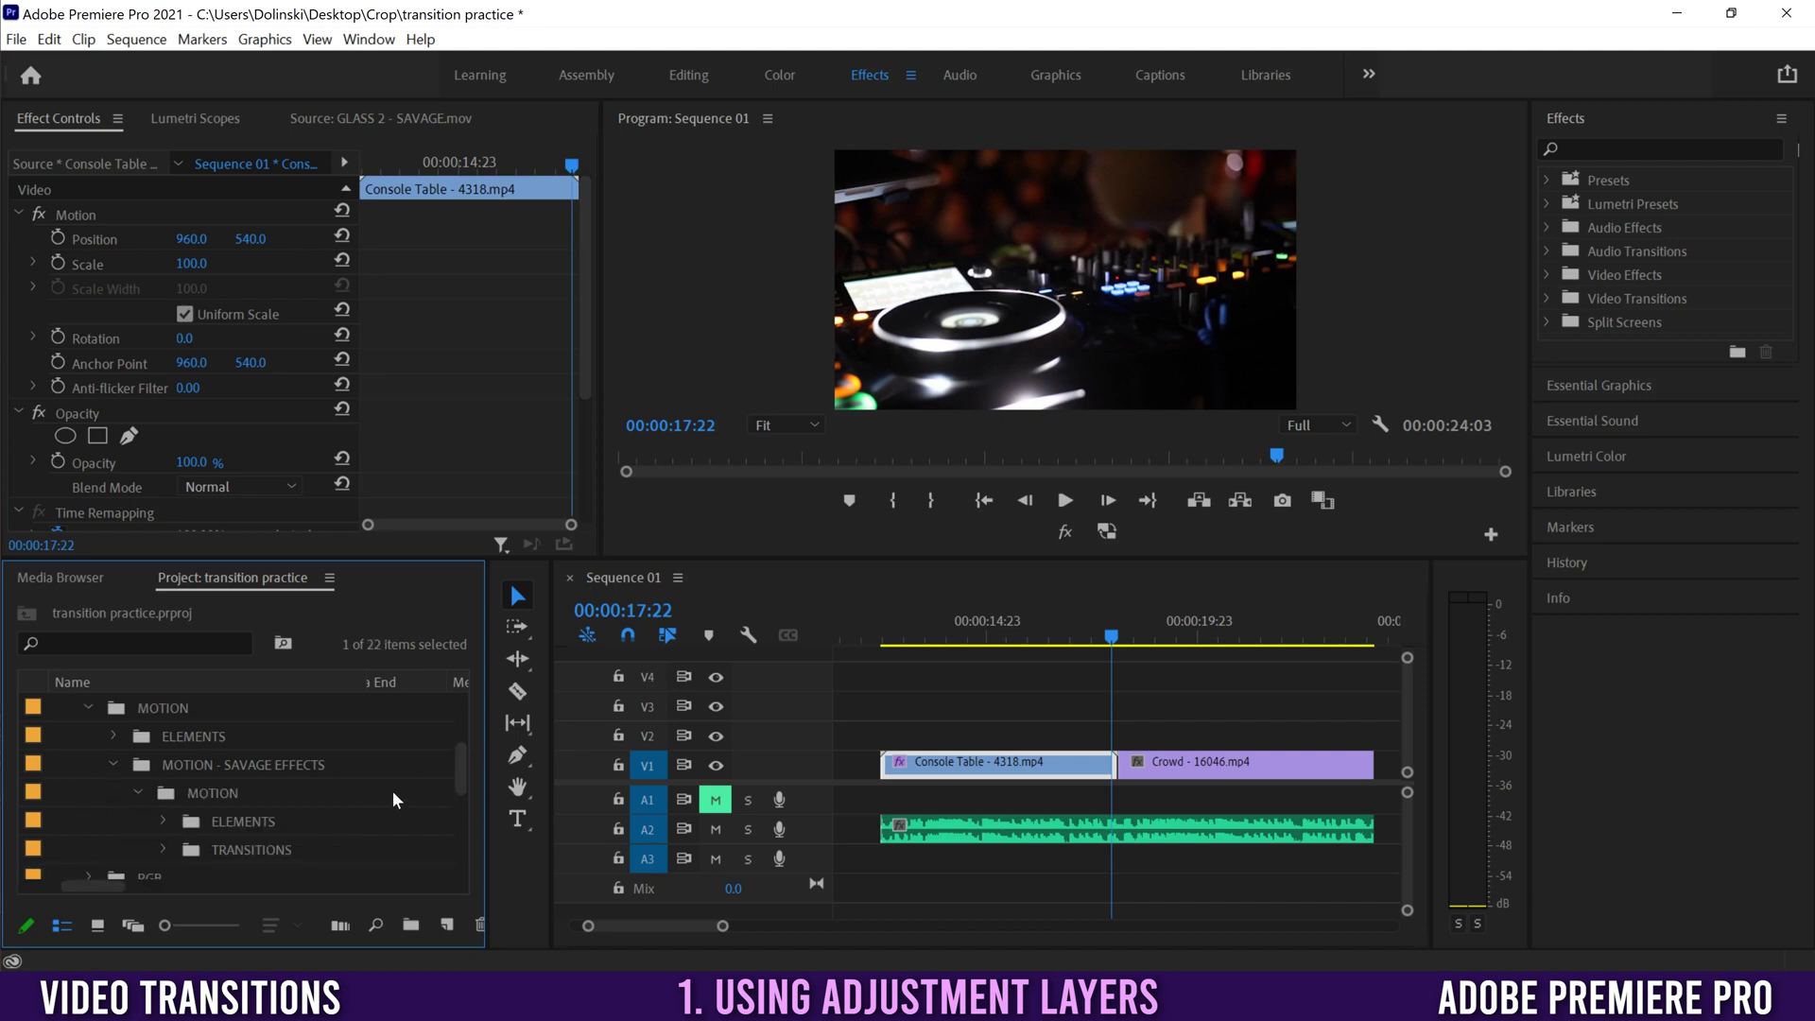
pyautogui.click(162, 846)
pyautogui.moveTo(459, 747)
pyautogui.mouseDown()
pyautogui.moveTo(445, 810)
pyautogui.moveTo(457, 763)
pyautogui.mouseUp()
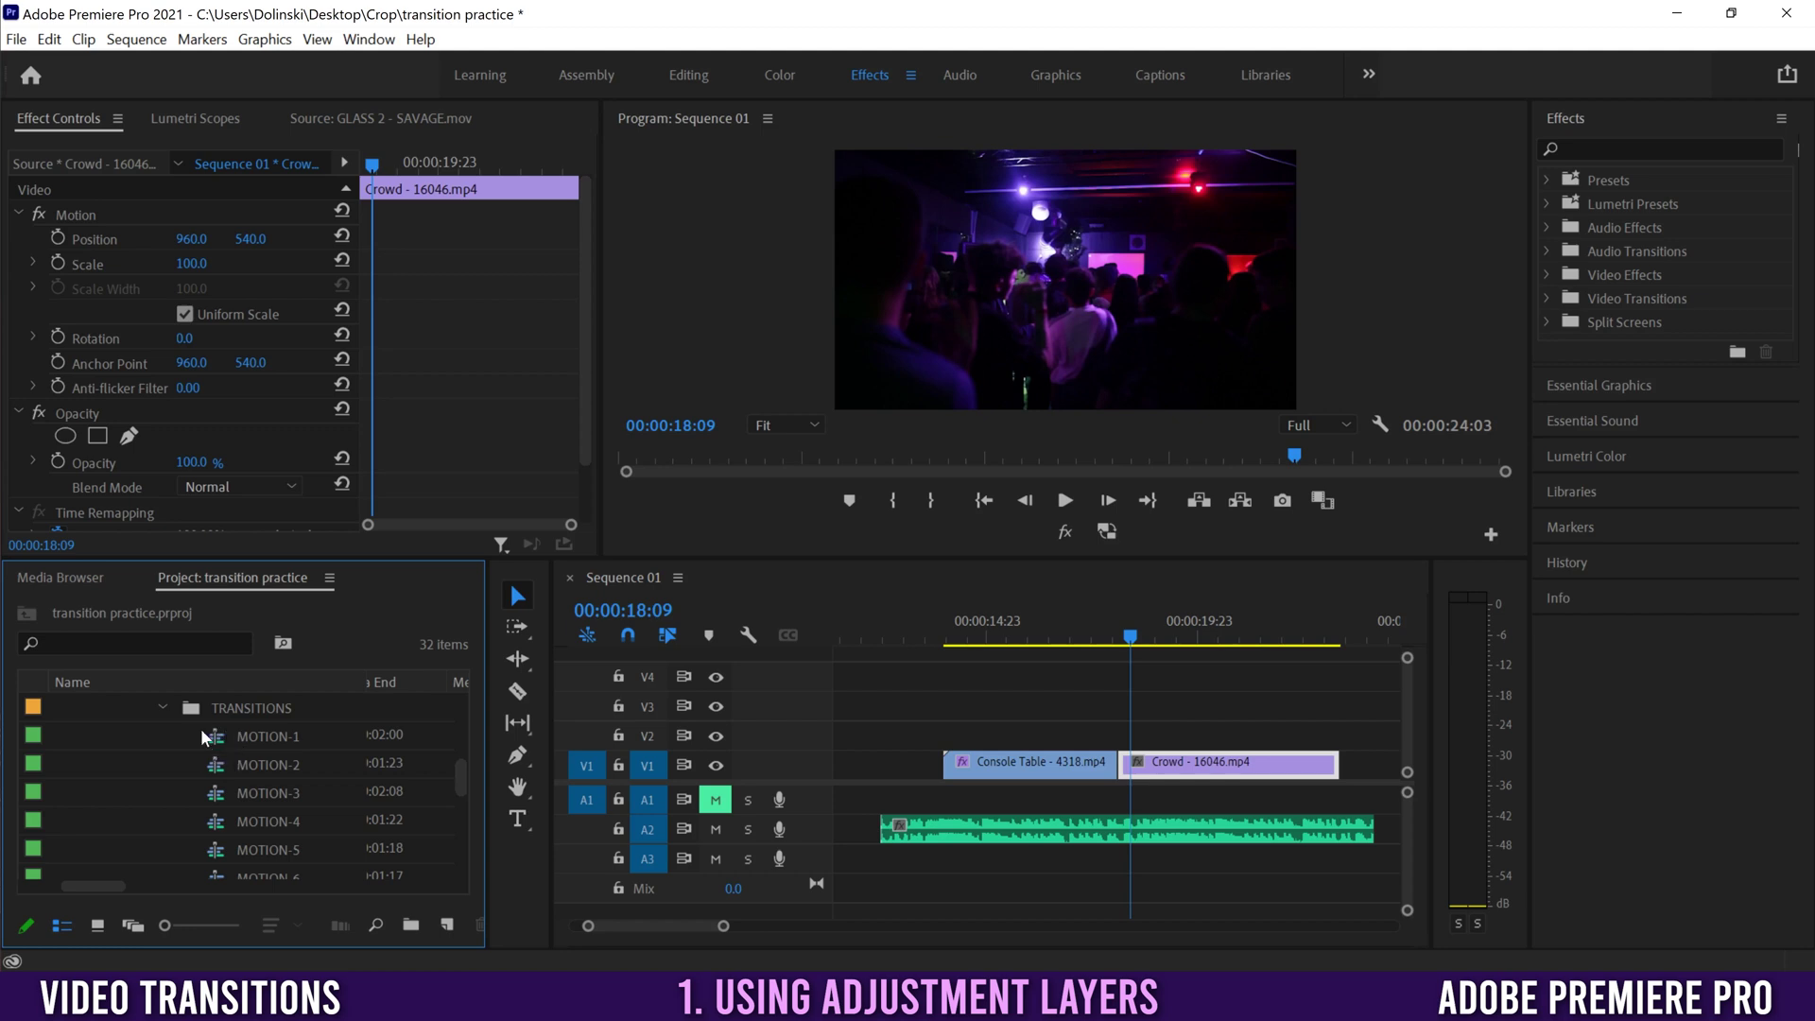
# Open the MOTION-3 sequence and copy all the adjustment layers on its V2 and V3 tracks
pyautogui.doubleClick(217, 798)
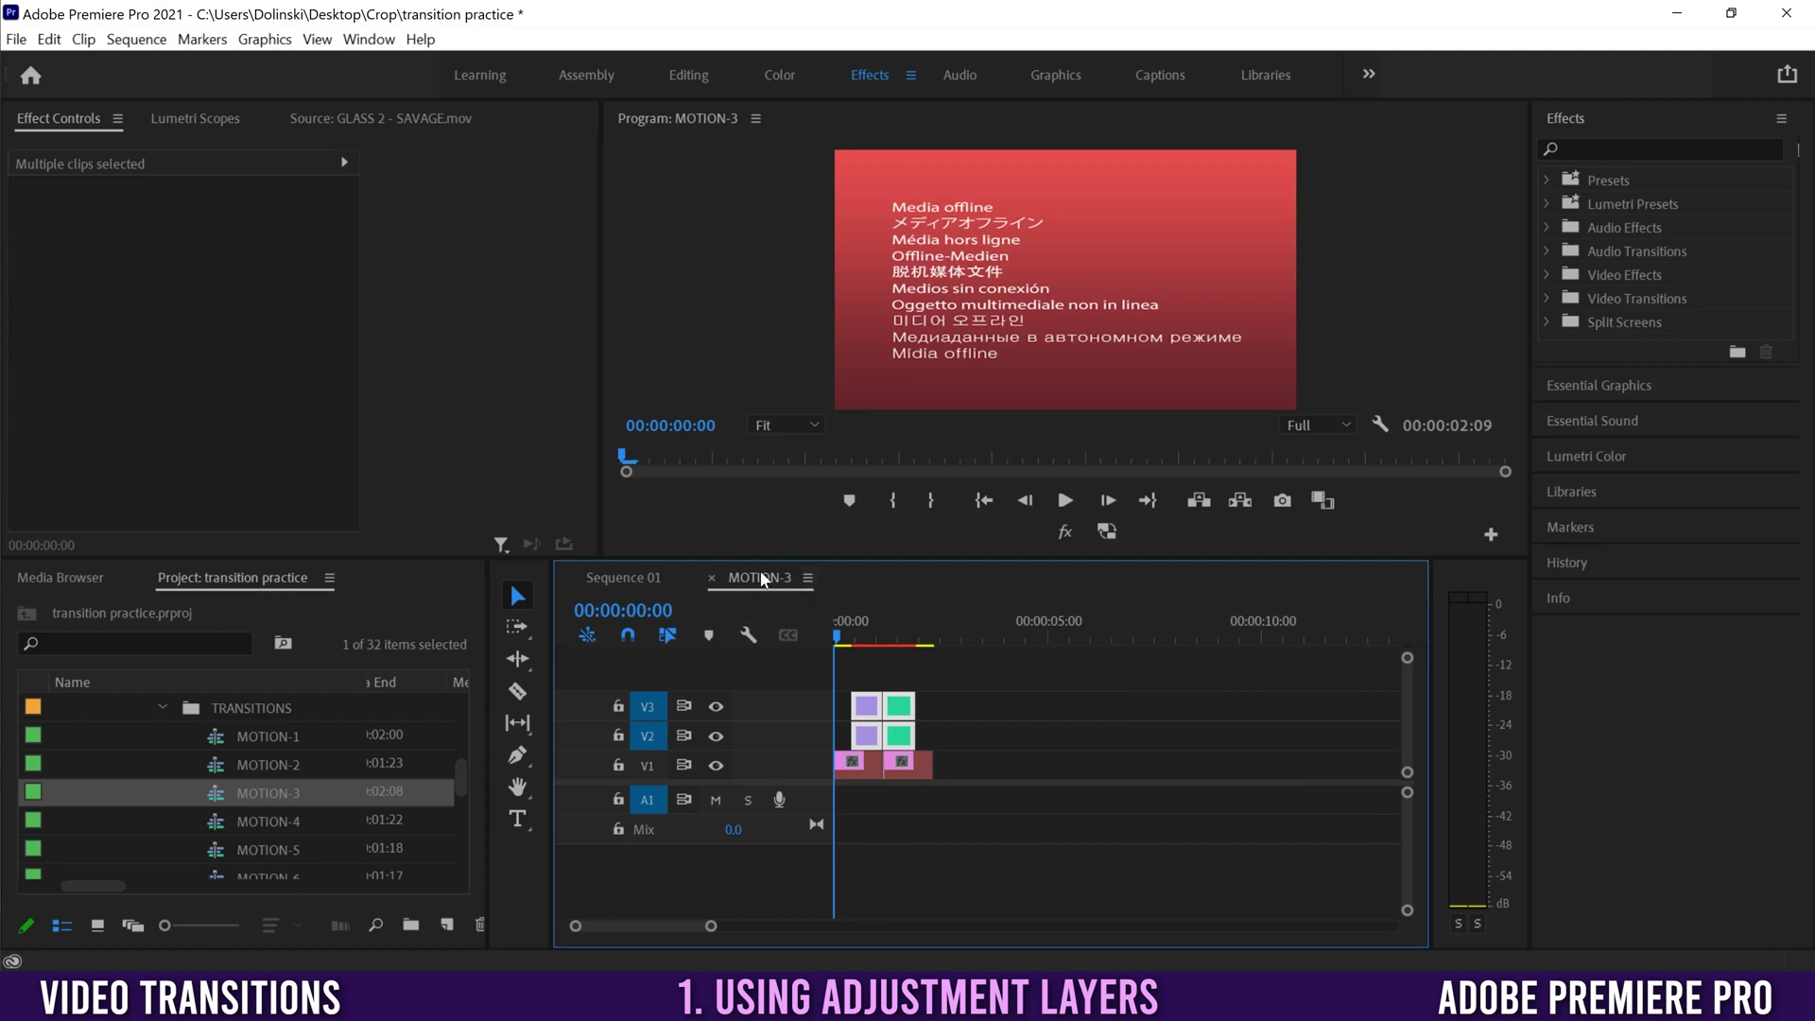
pyautogui.click(906, 762)
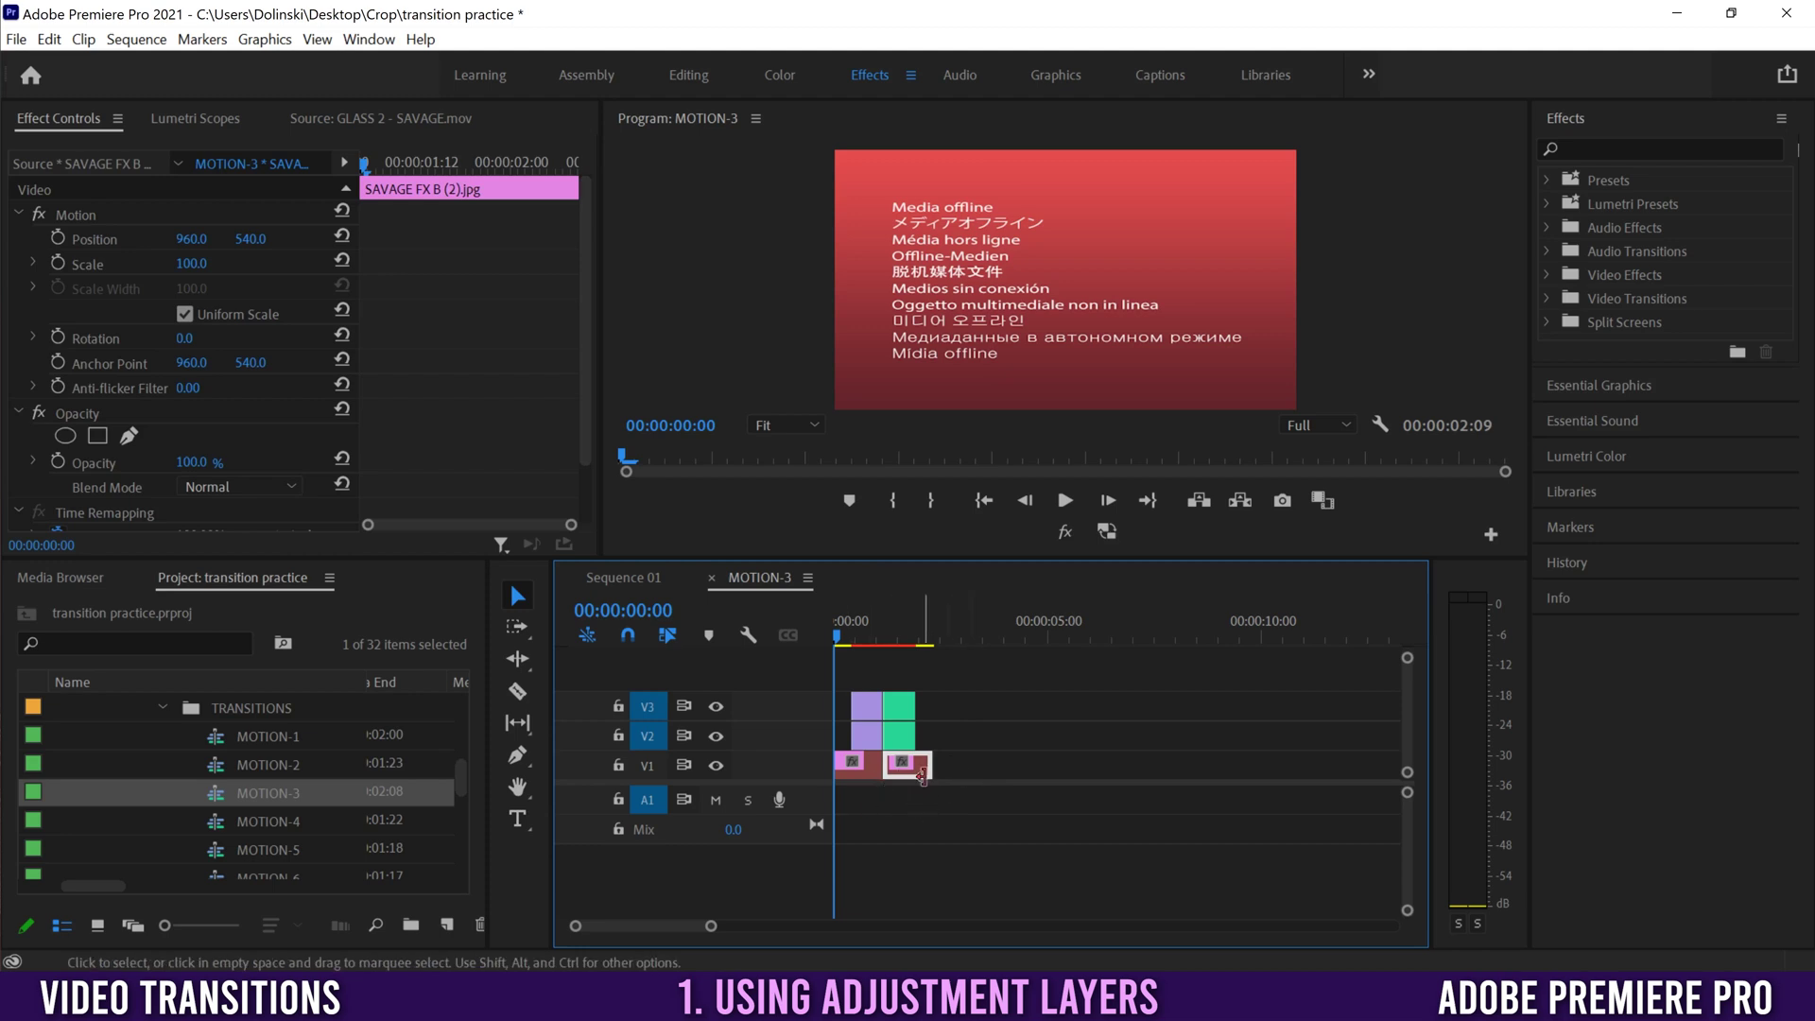
pyautogui.moveTo(947, 671); pyautogui.dragTo(844, 728)
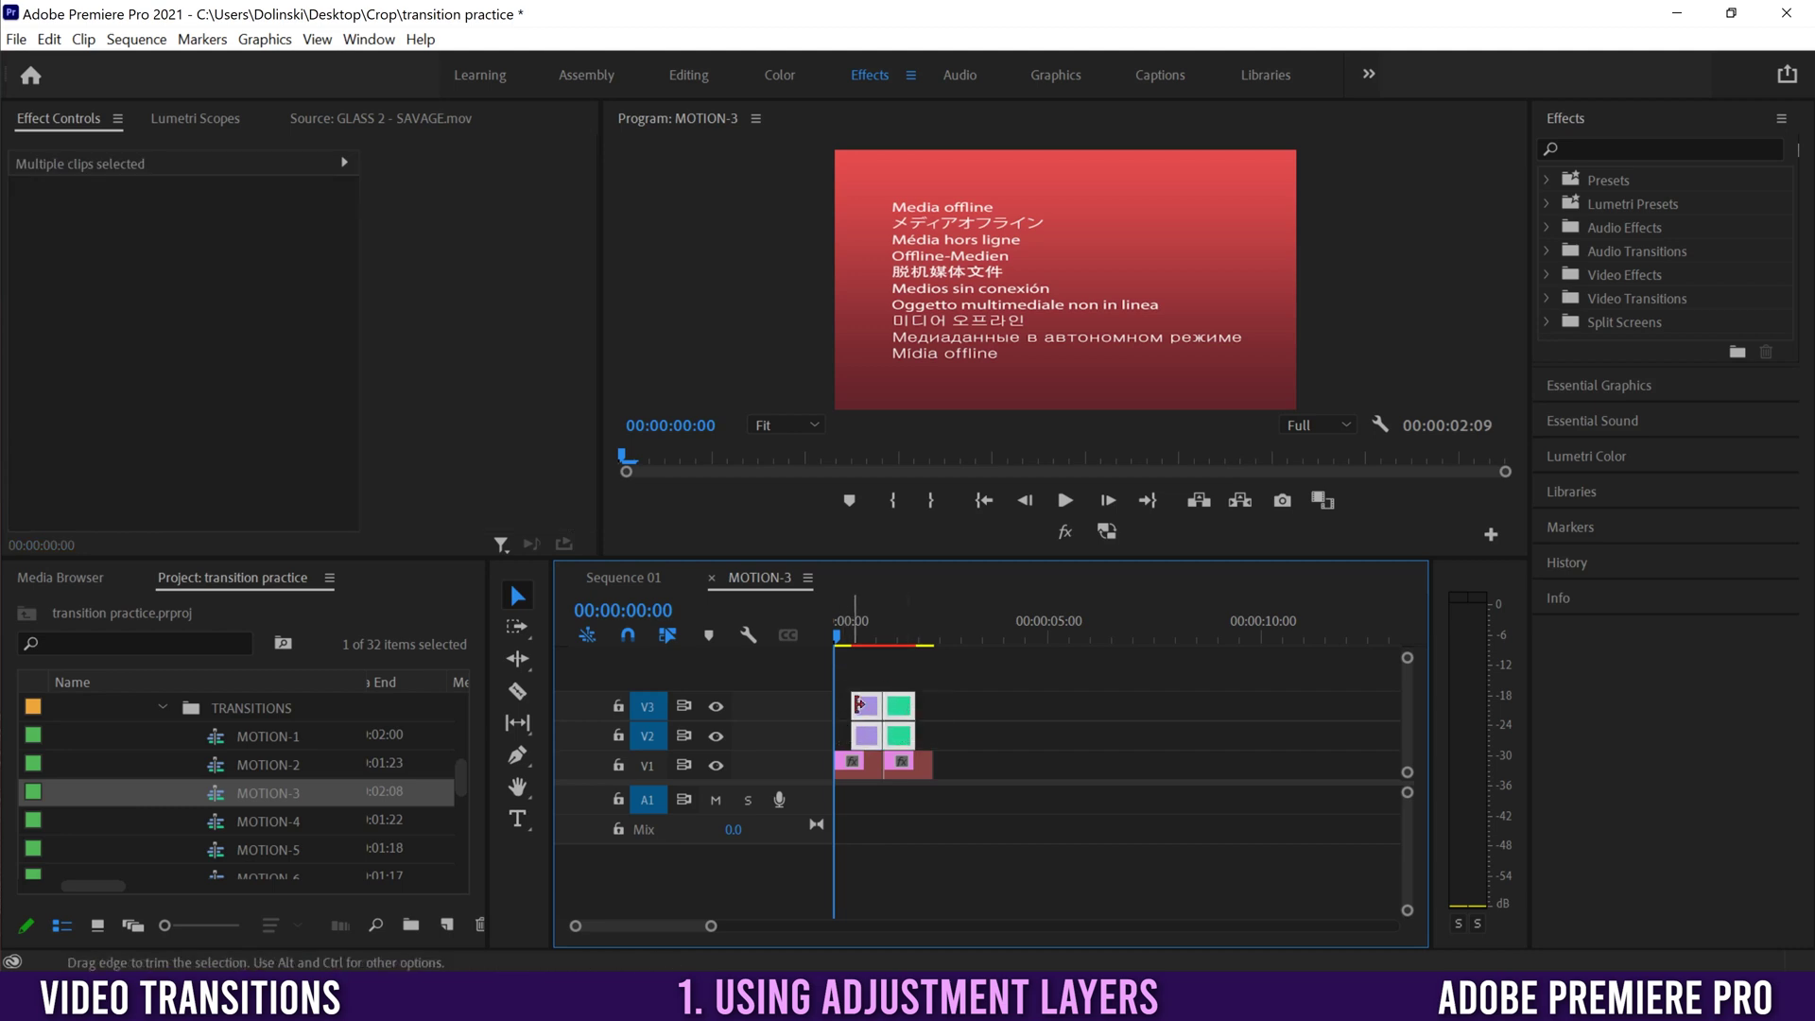
pyautogui.click(49, 39)
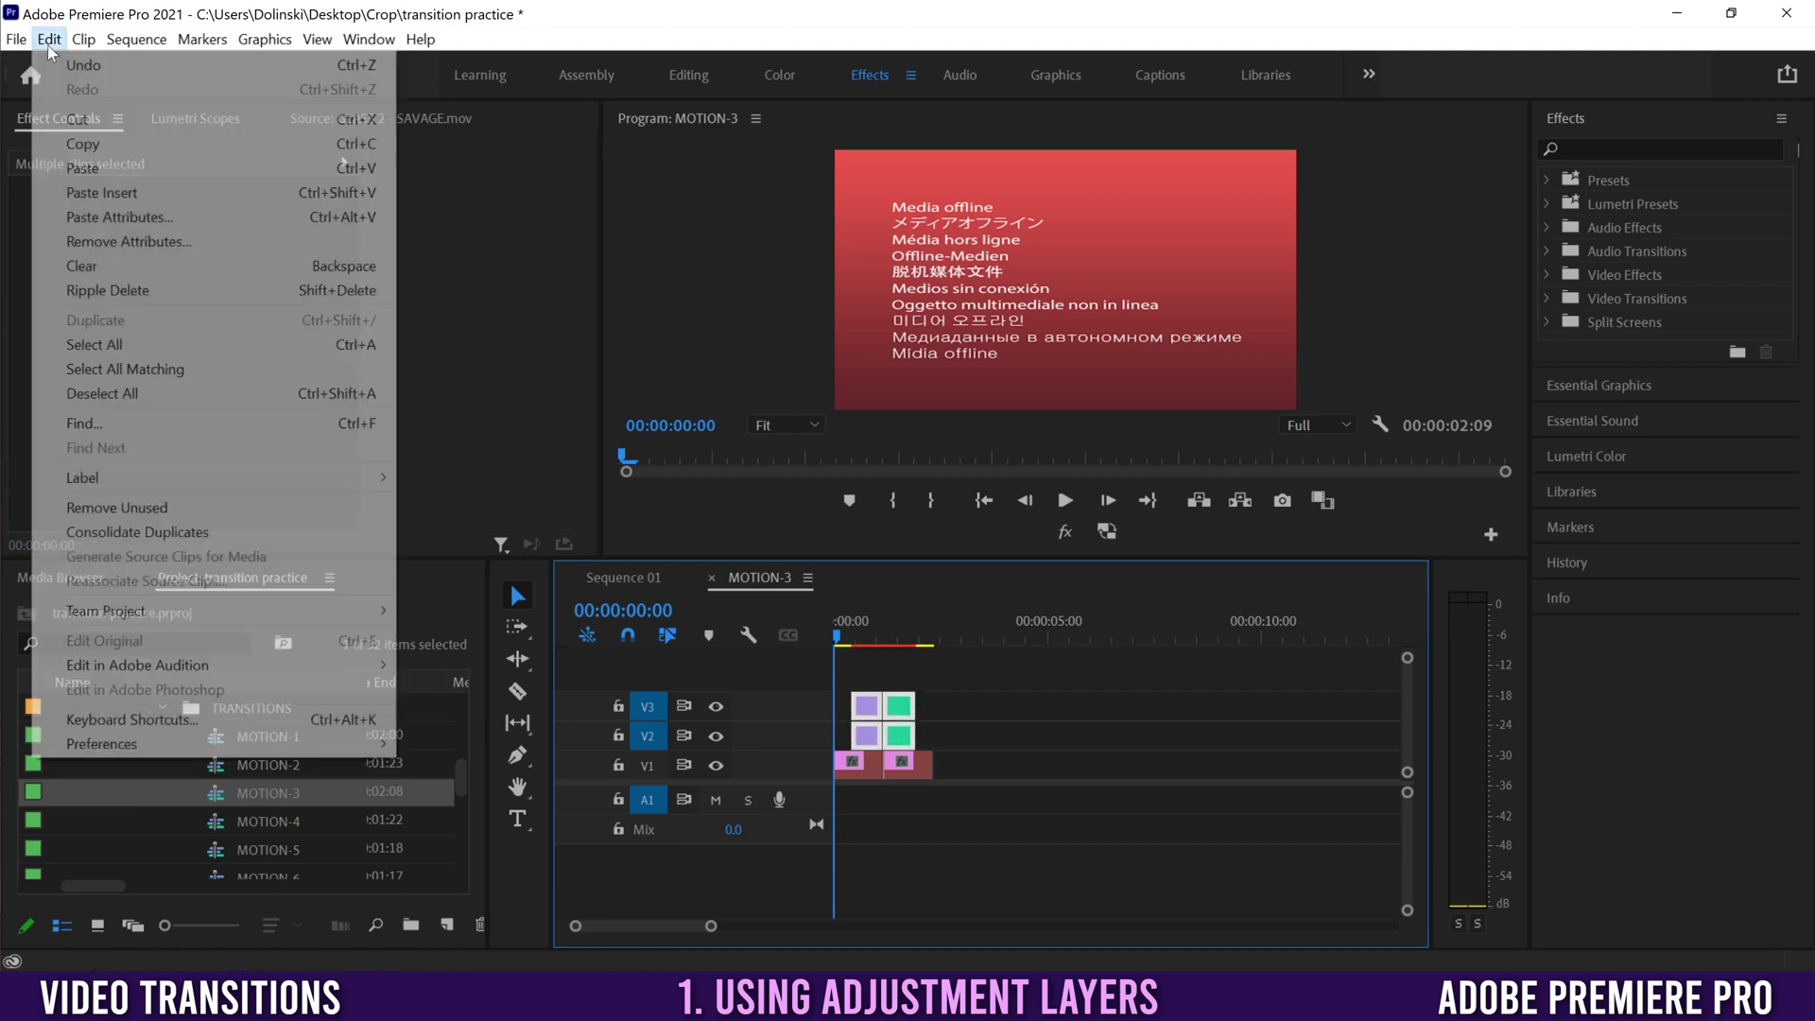
pyautogui.click(87, 146)
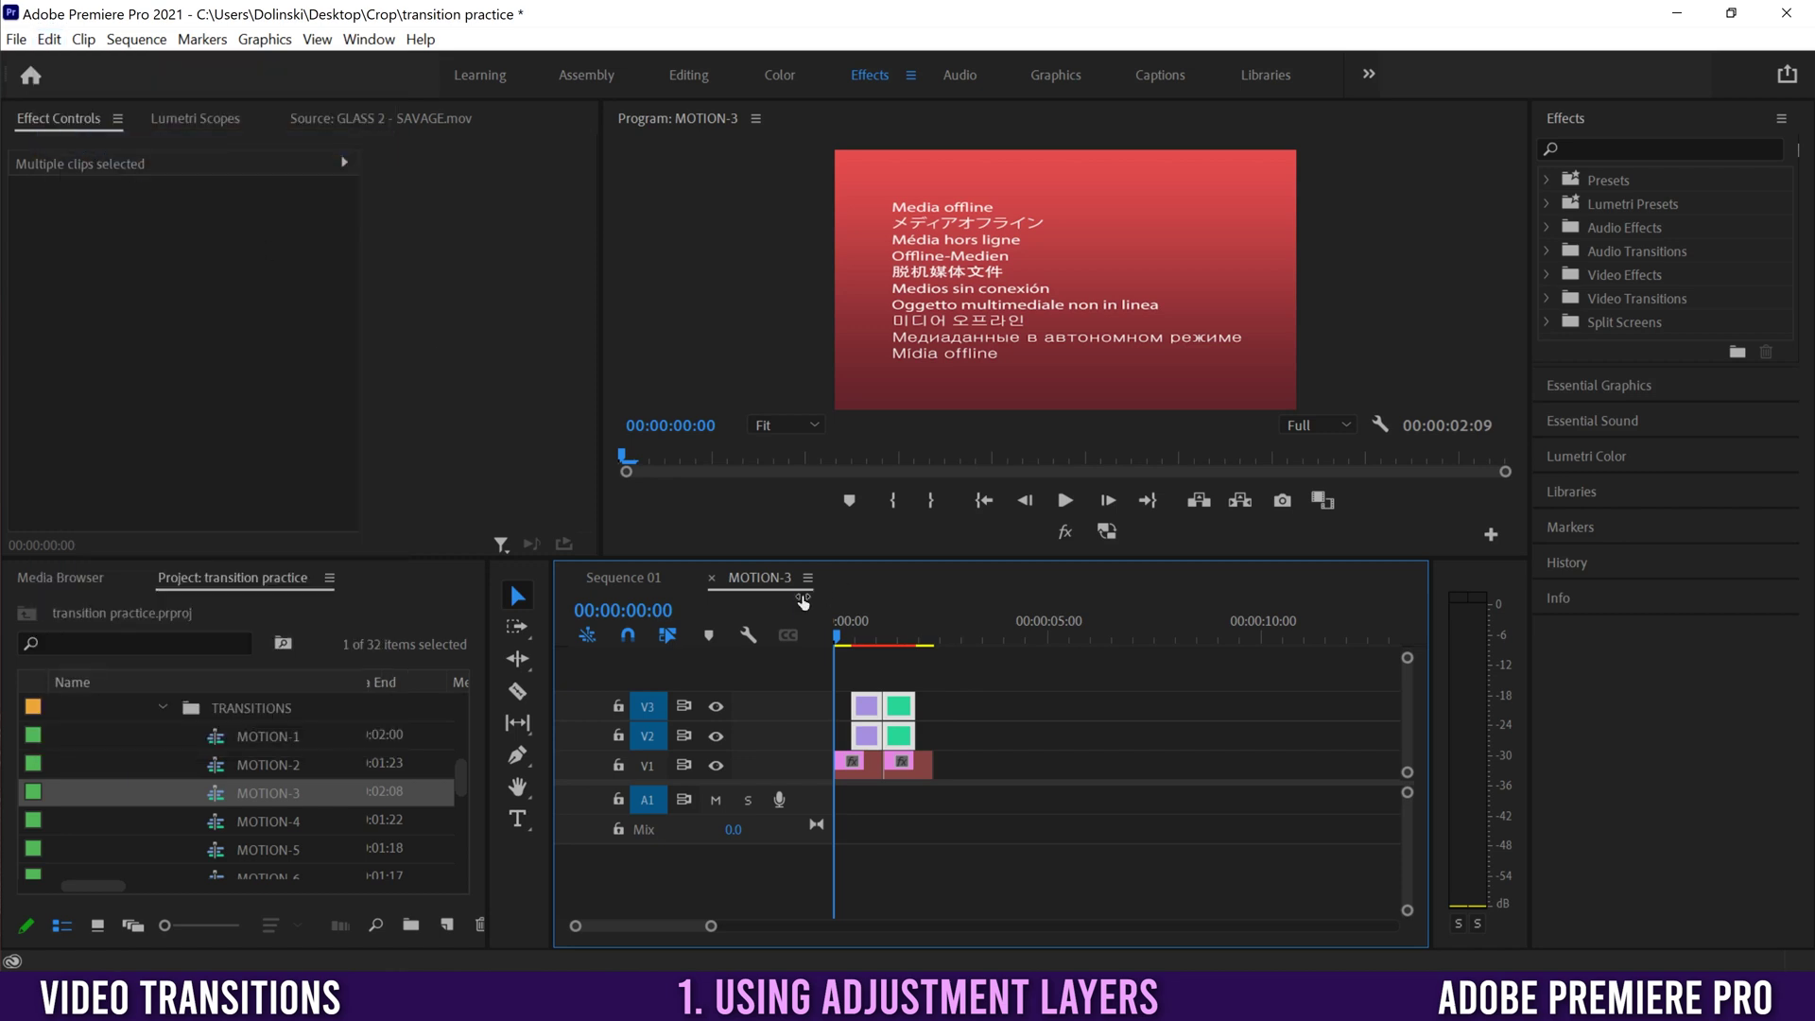
# Lock V1 in Sequence 01, paste the MOTION-3 layers onto V2 and V3, and center them over the cut between the clips
pyautogui.click(622, 576)
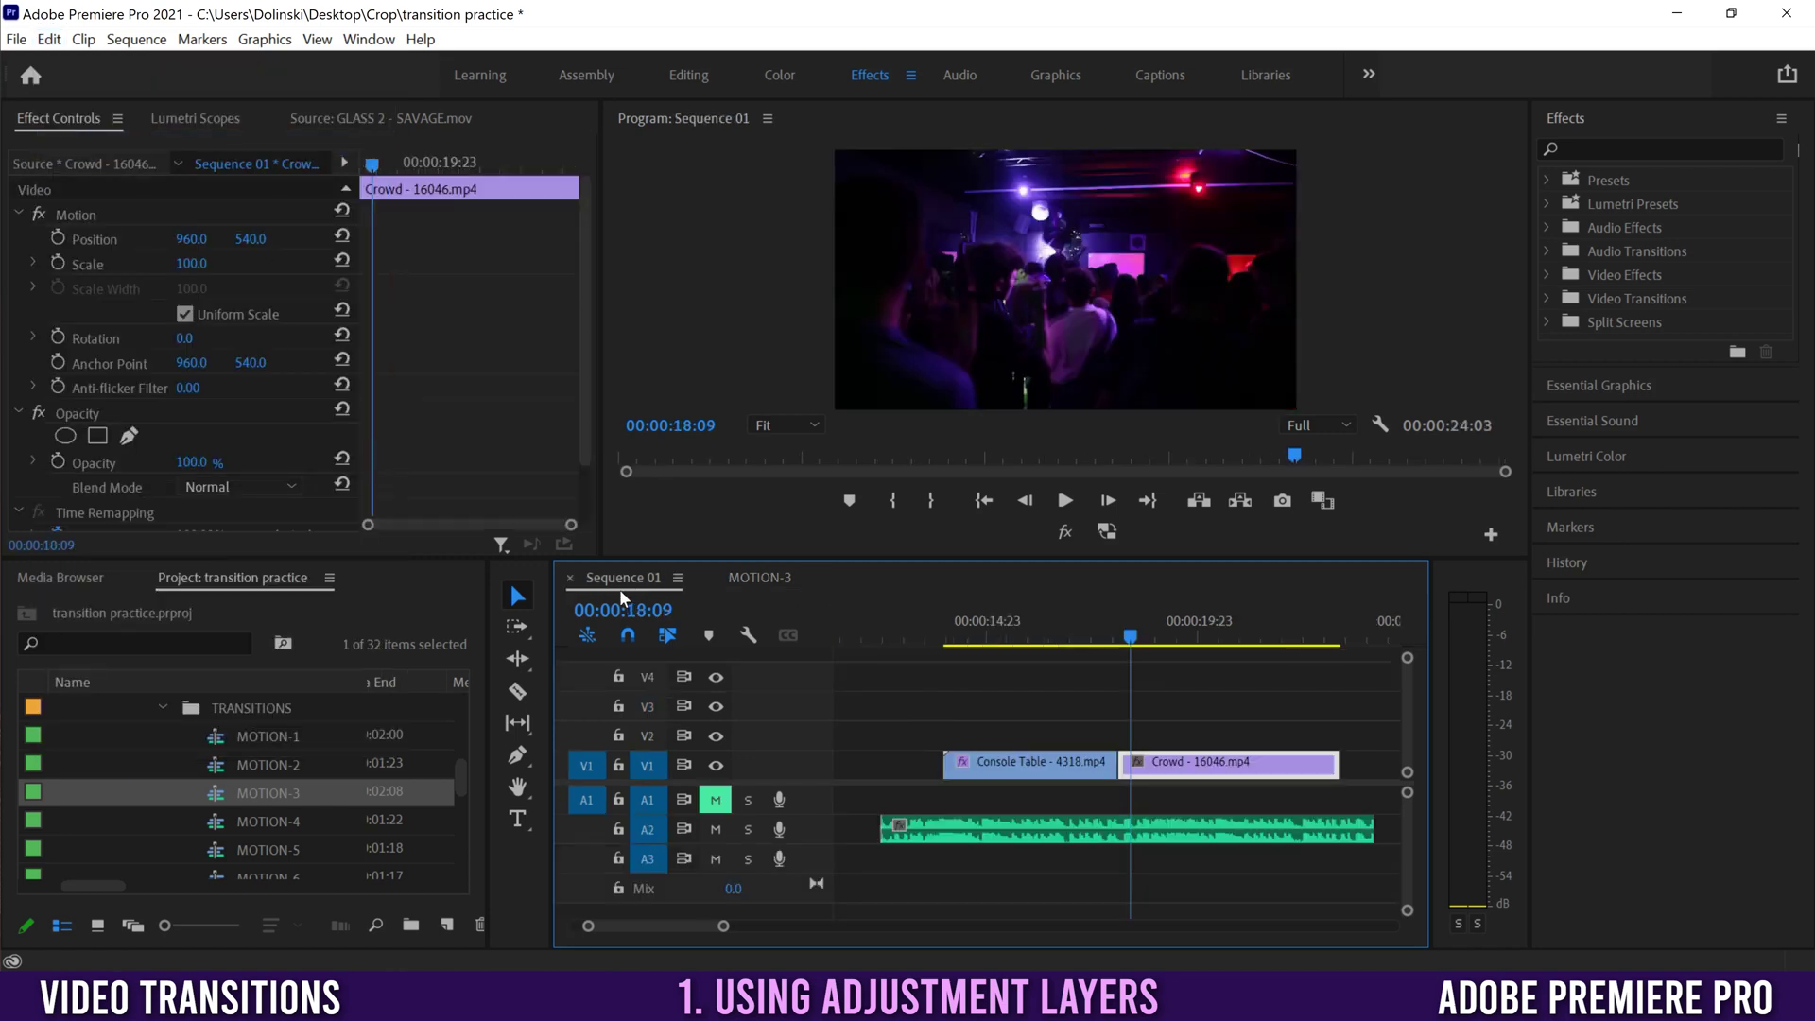
pyautogui.click(619, 765)
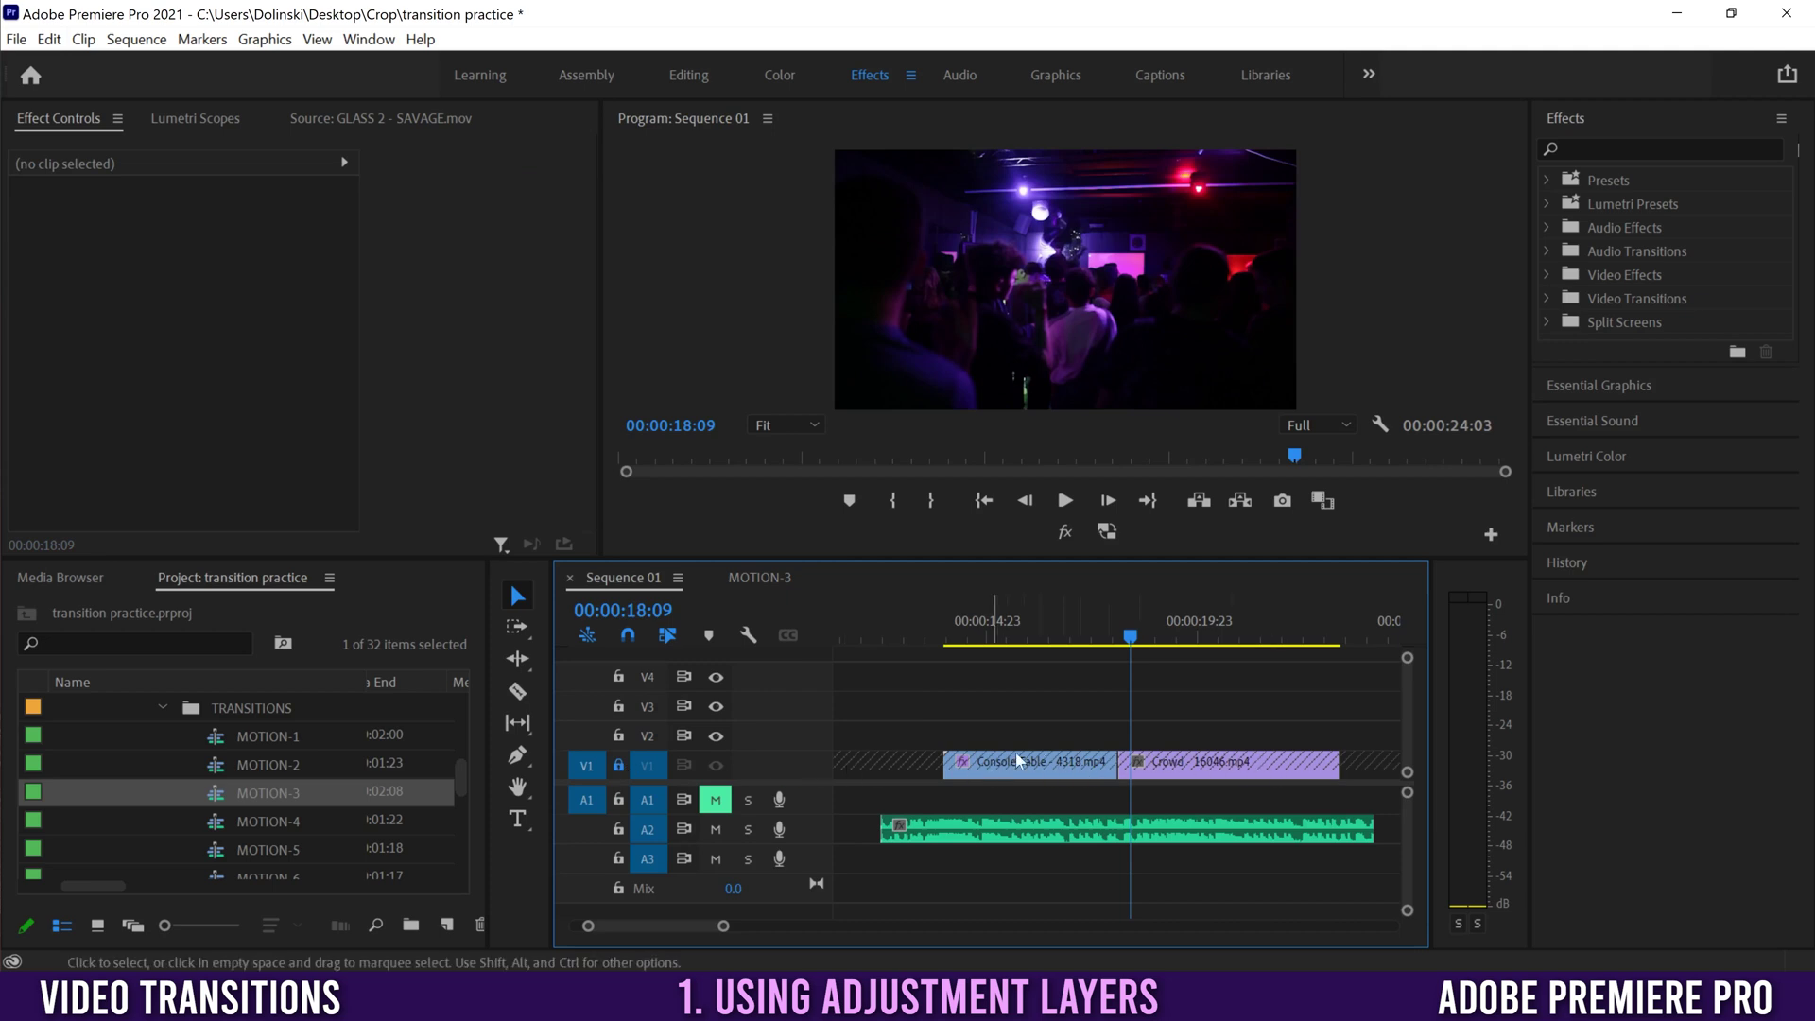
pyautogui.click(1071, 623)
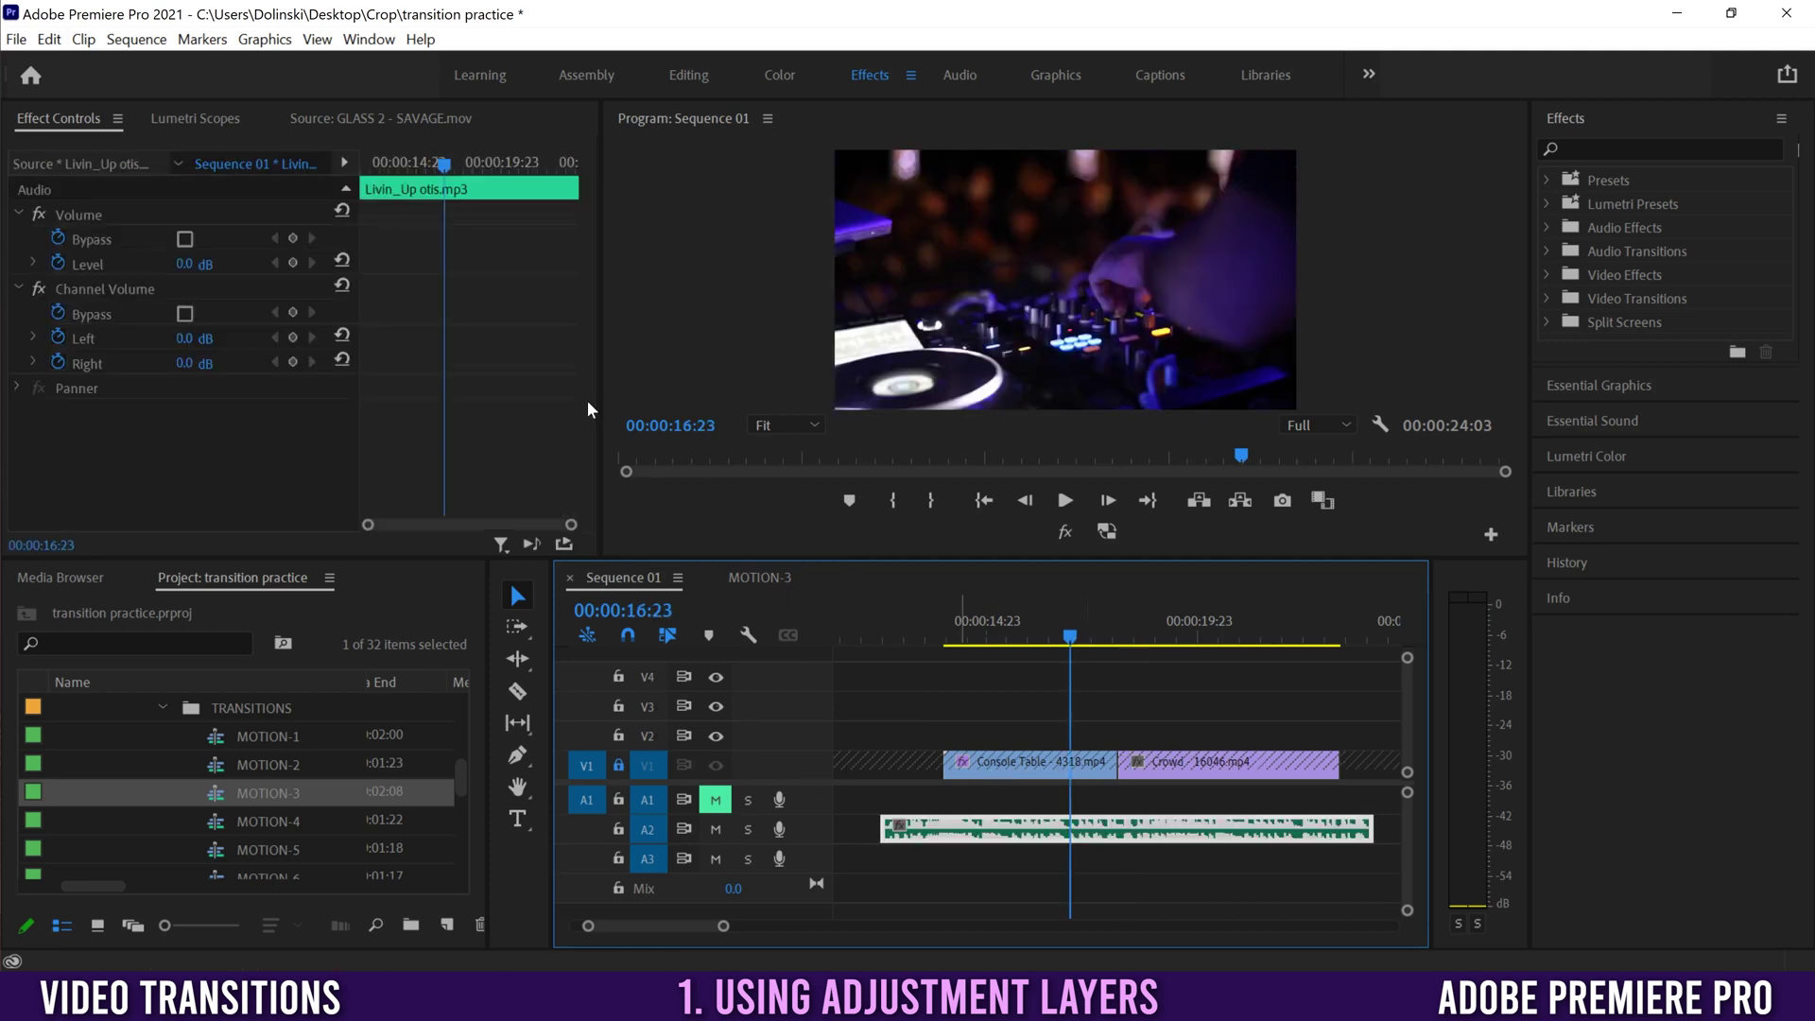
pyautogui.click(49, 39)
pyautogui.click(85, 138)
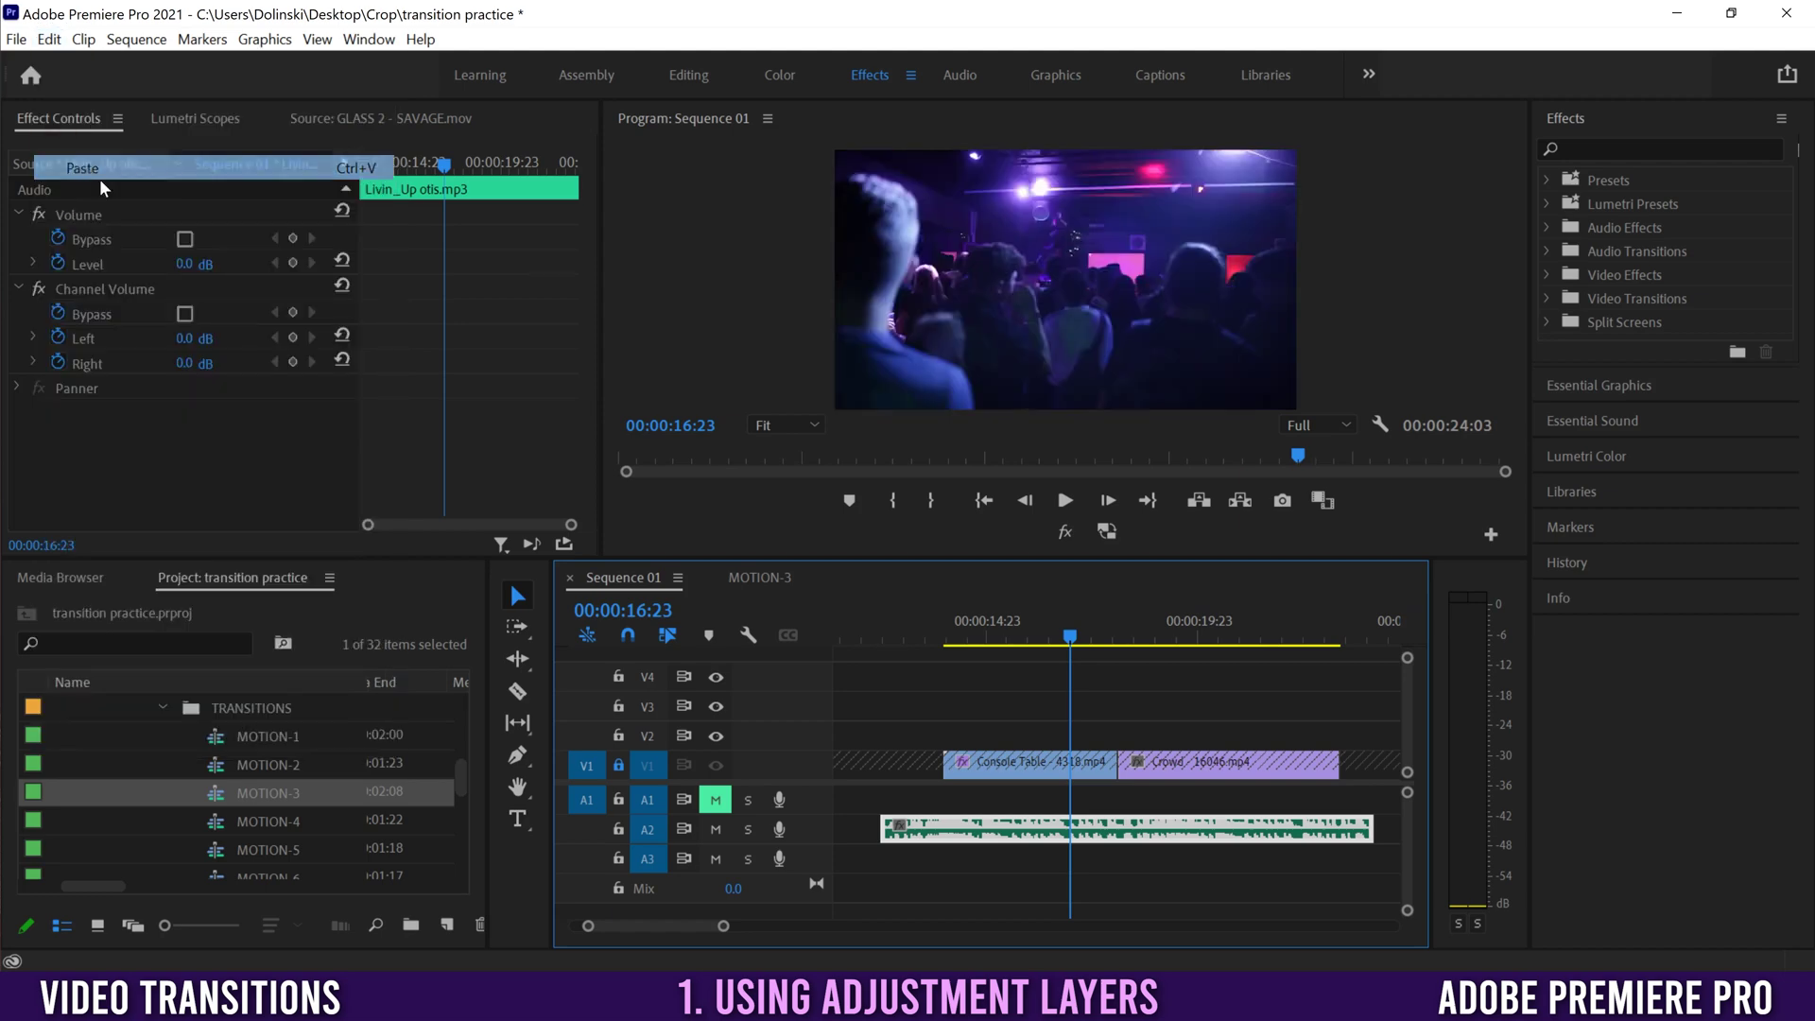
pyautogui.moveTo(1184, 691); pyautogui.dragTo(1105, 740)
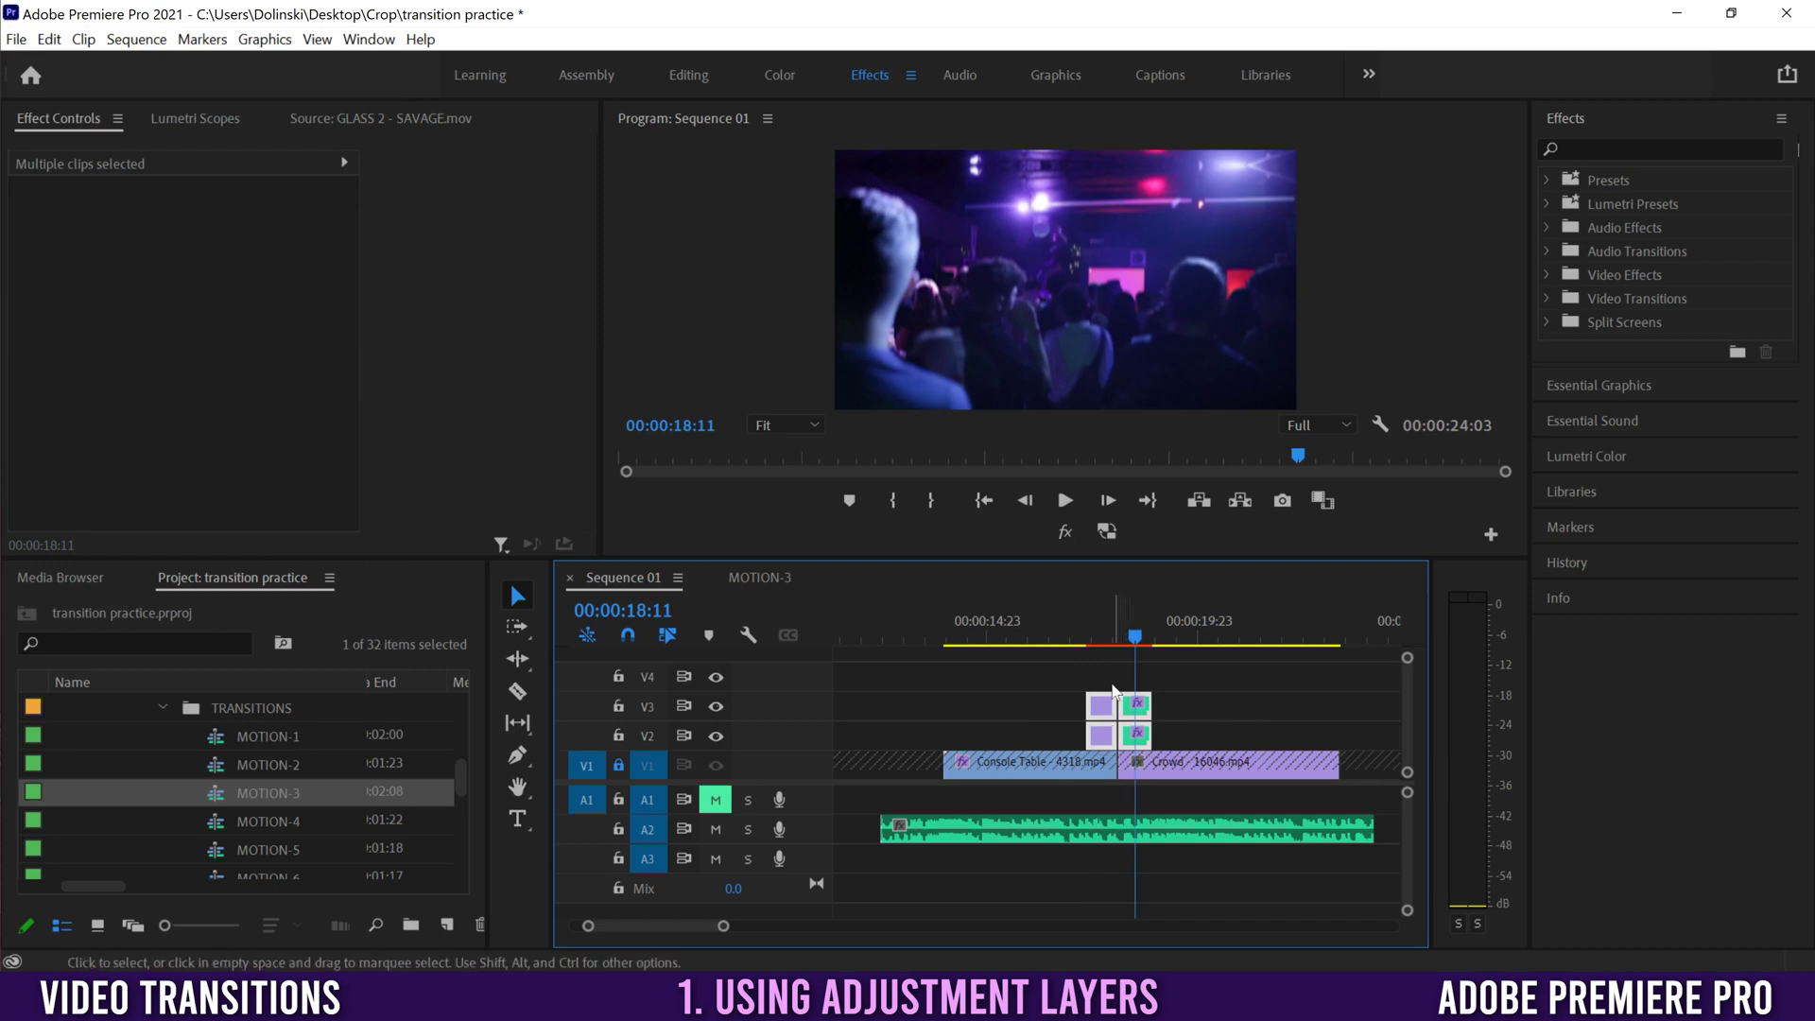
# Play back Sequence 01 across the cut to preview the pasted MOTION-3 transition
pyautogui.click(1058, 643)
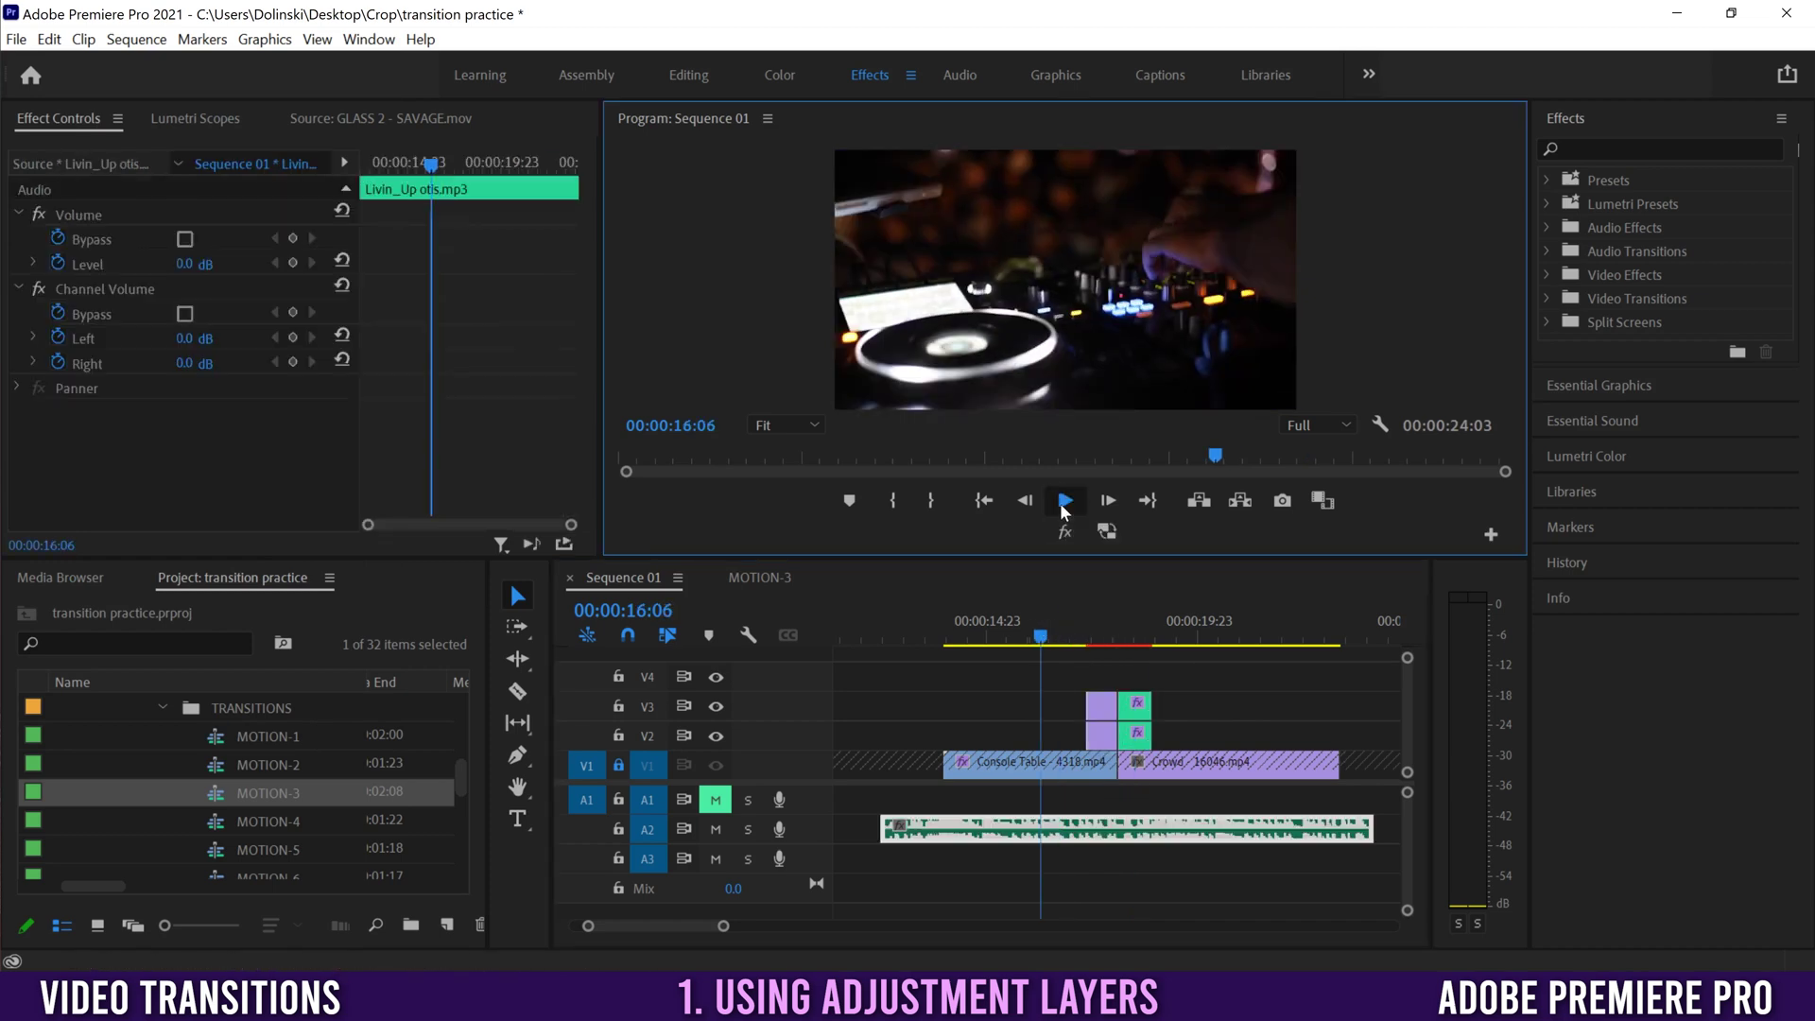
pyautogui.click(1065, 500)
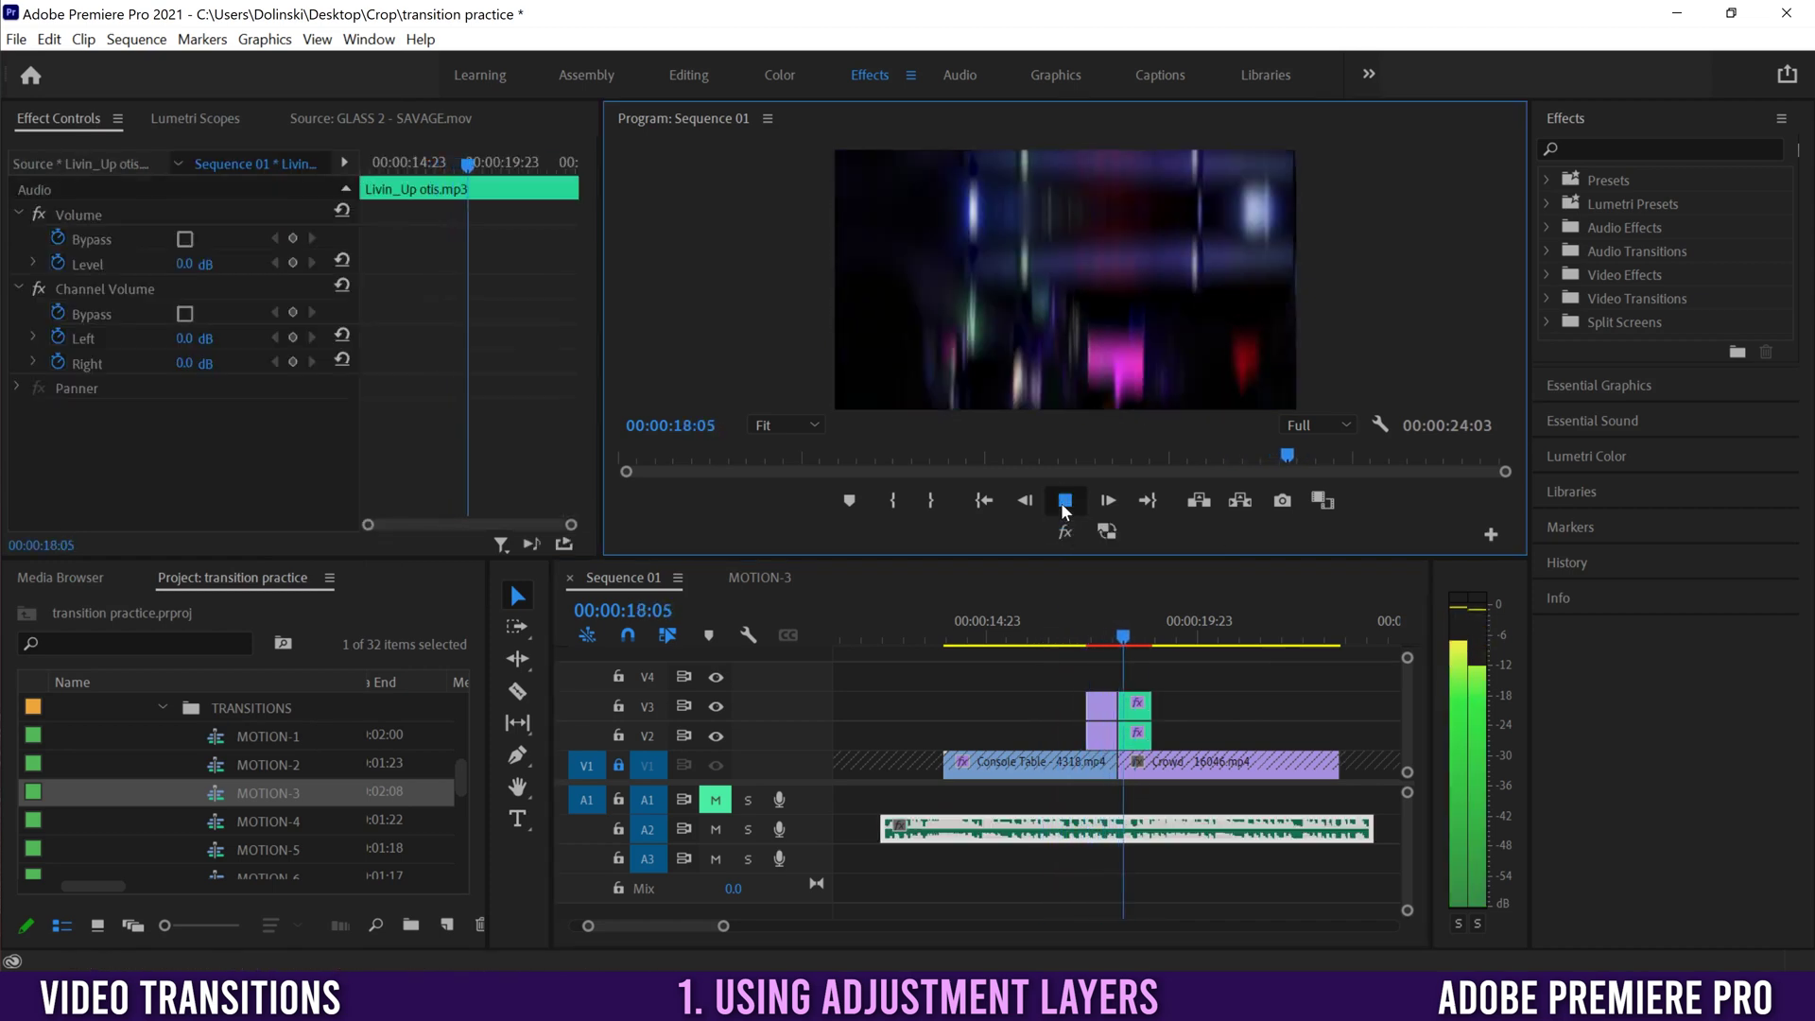
pyautogui.click(1064, 500)
pyautogui.click(1097, 635)
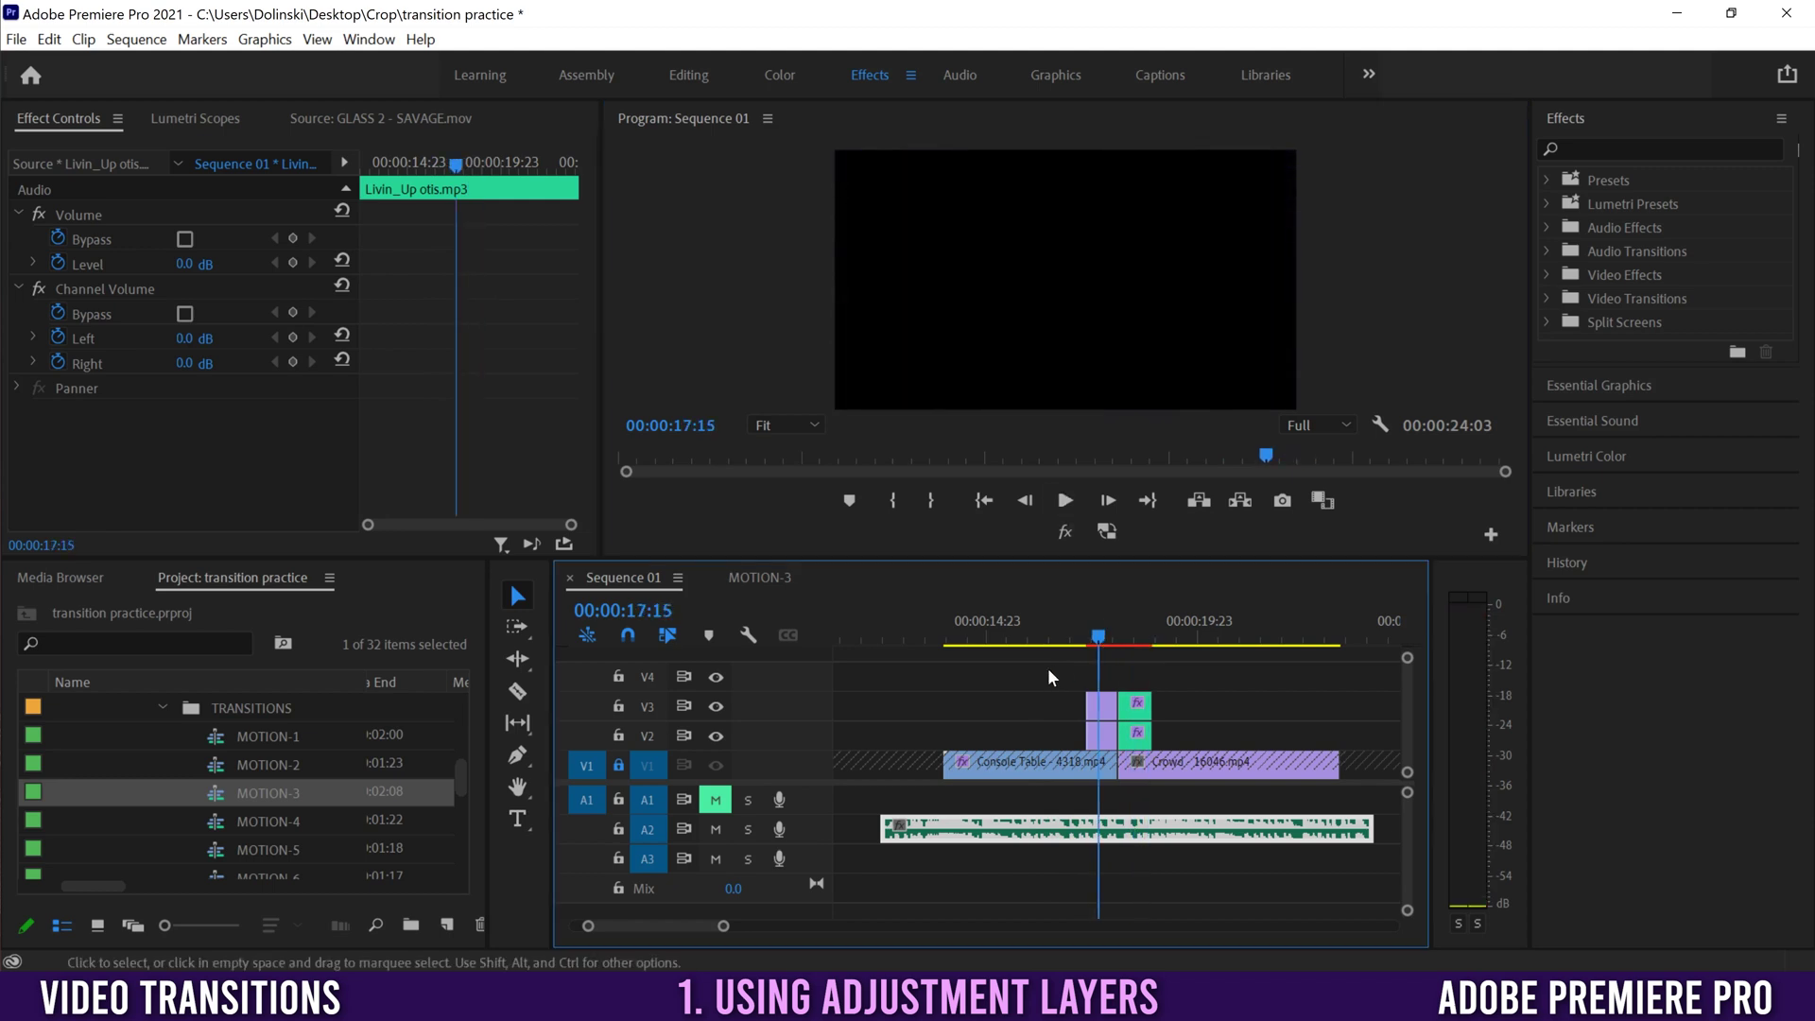
# Move the transition layers up to V3 and V4, unlock V1, raise the Console Table clip to V2, and play back the cut
pyautogui.moveTo(1044, 670); pyautogui.dragTo(1134, 705)
pyautogui.click(618, 764)
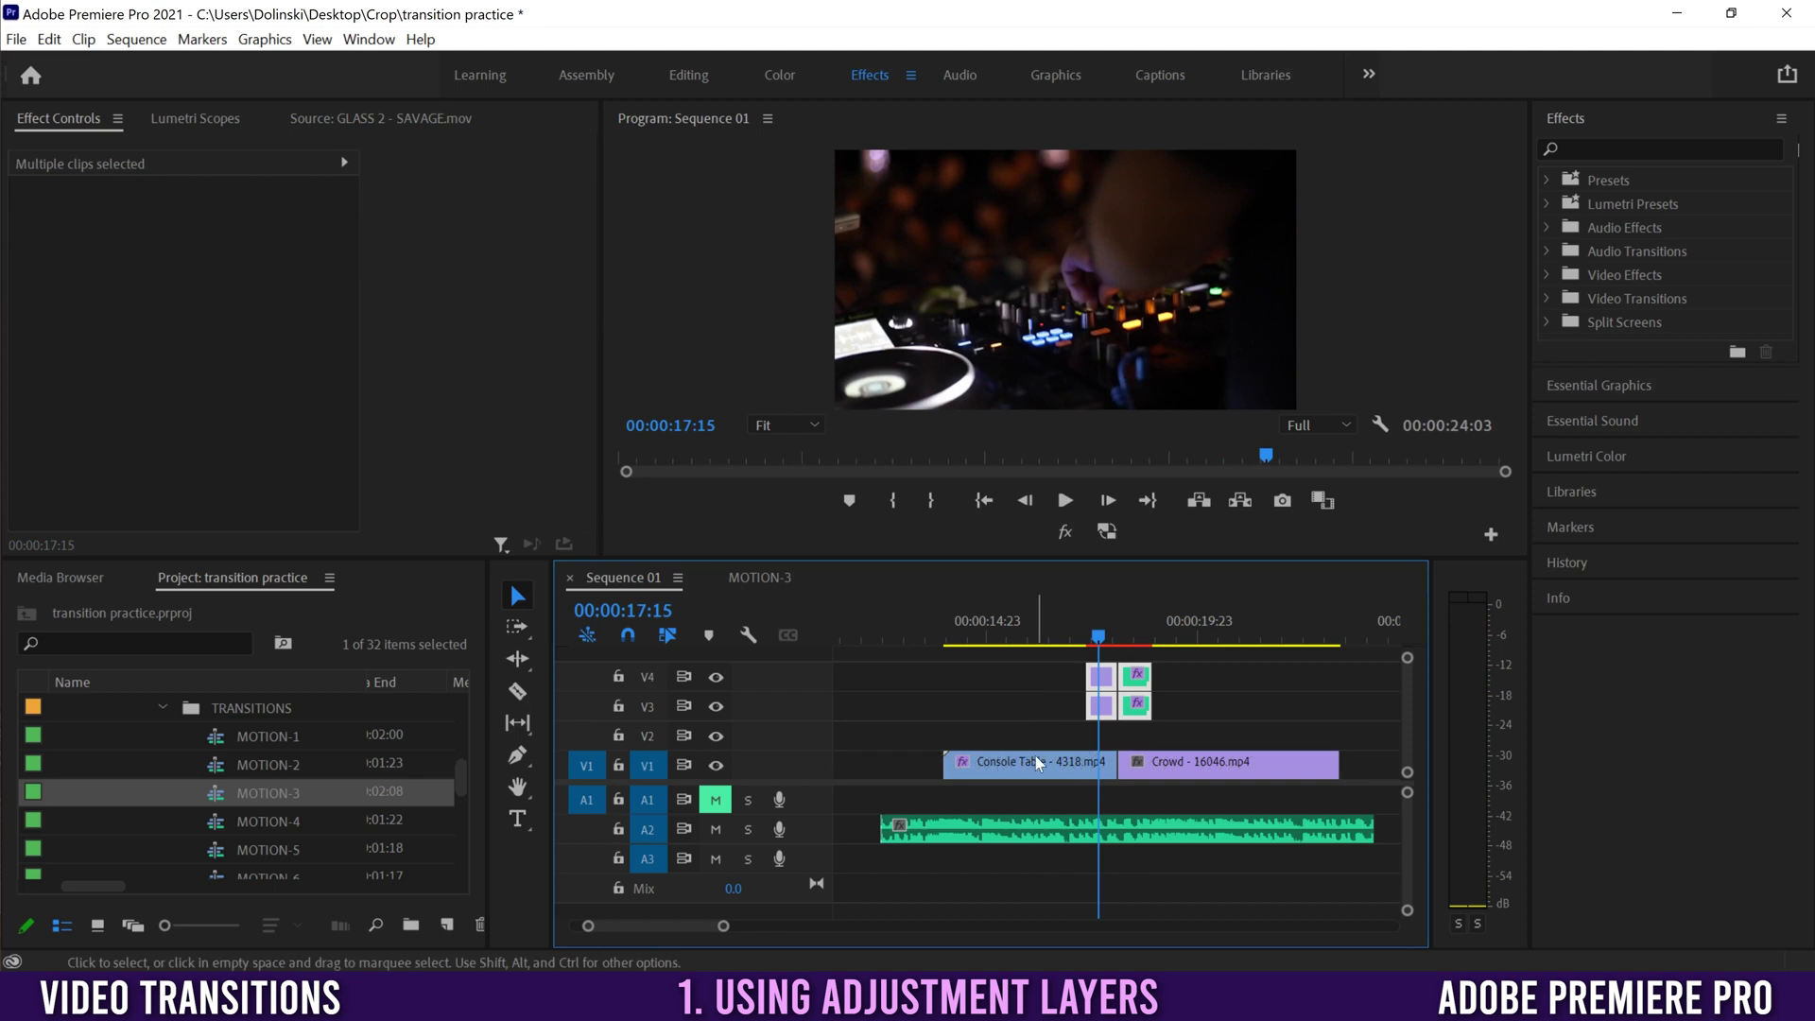
pyautogui.moveTo(1035, 761); pyautogui.dragTo(1035, 733)
pyautogui.click(1052, 635)
pyautogui.click(1064, 500)
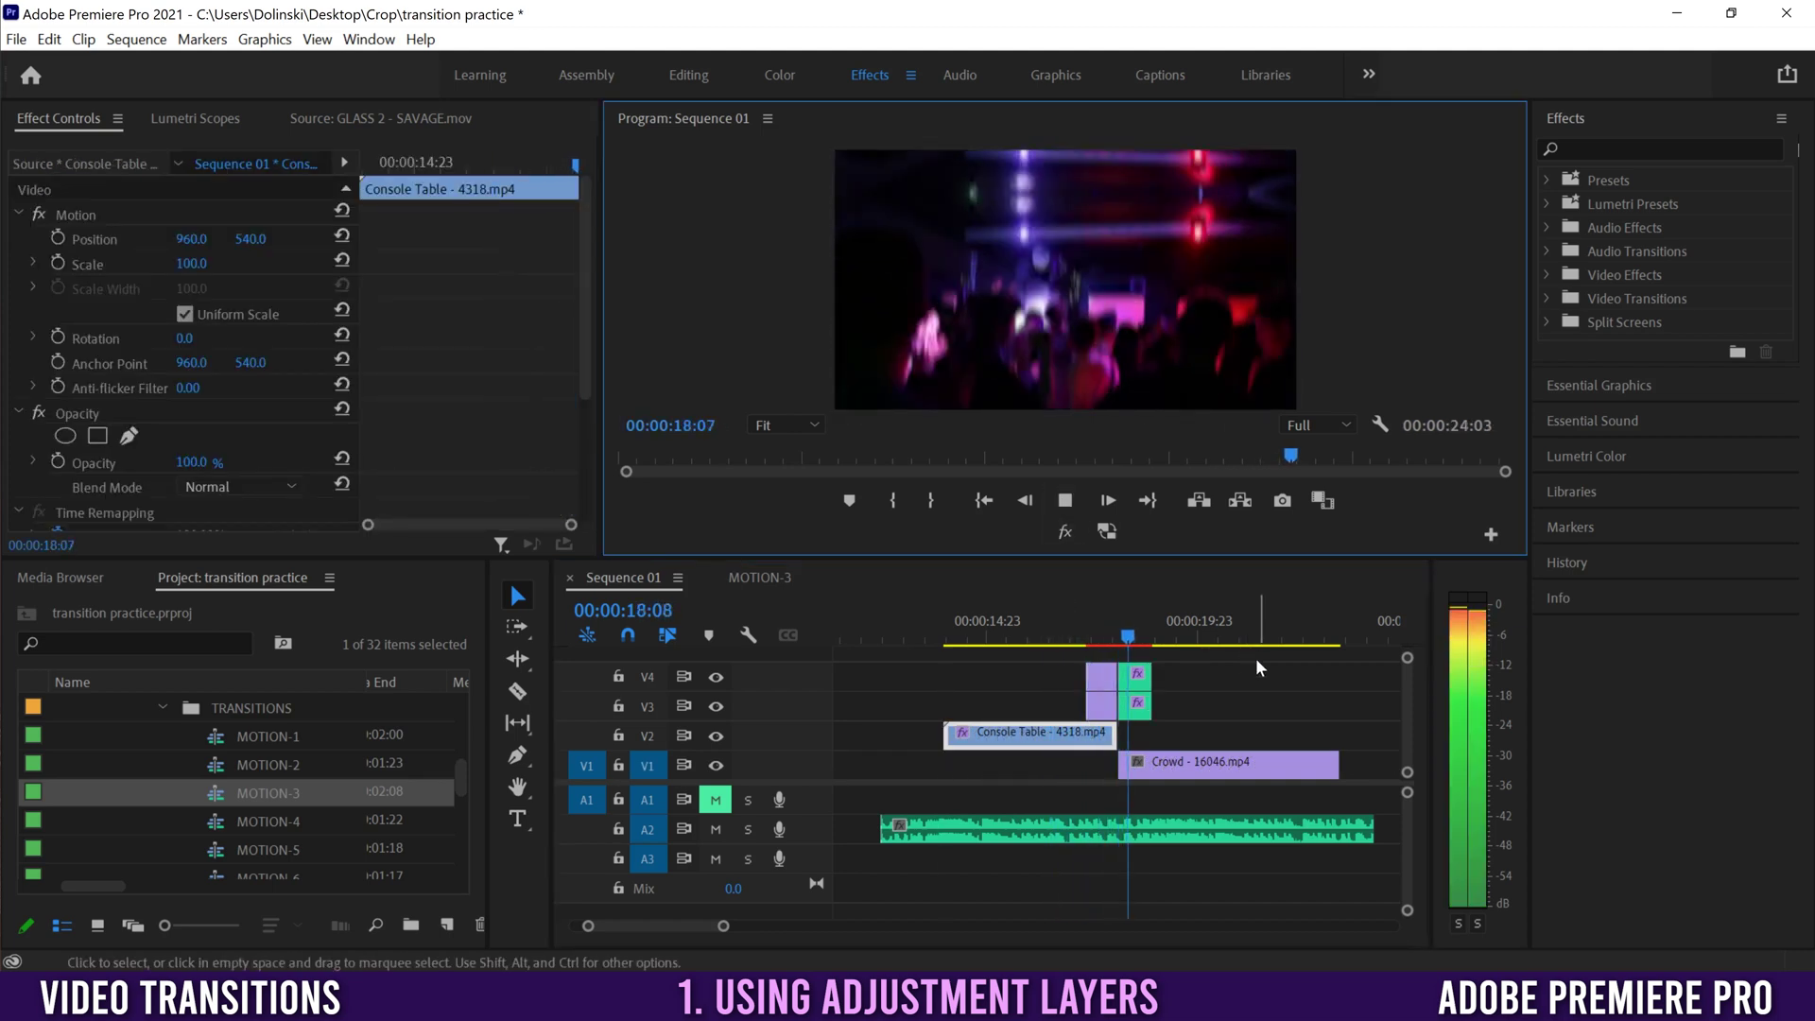
pyautogui.click(1074, 622)
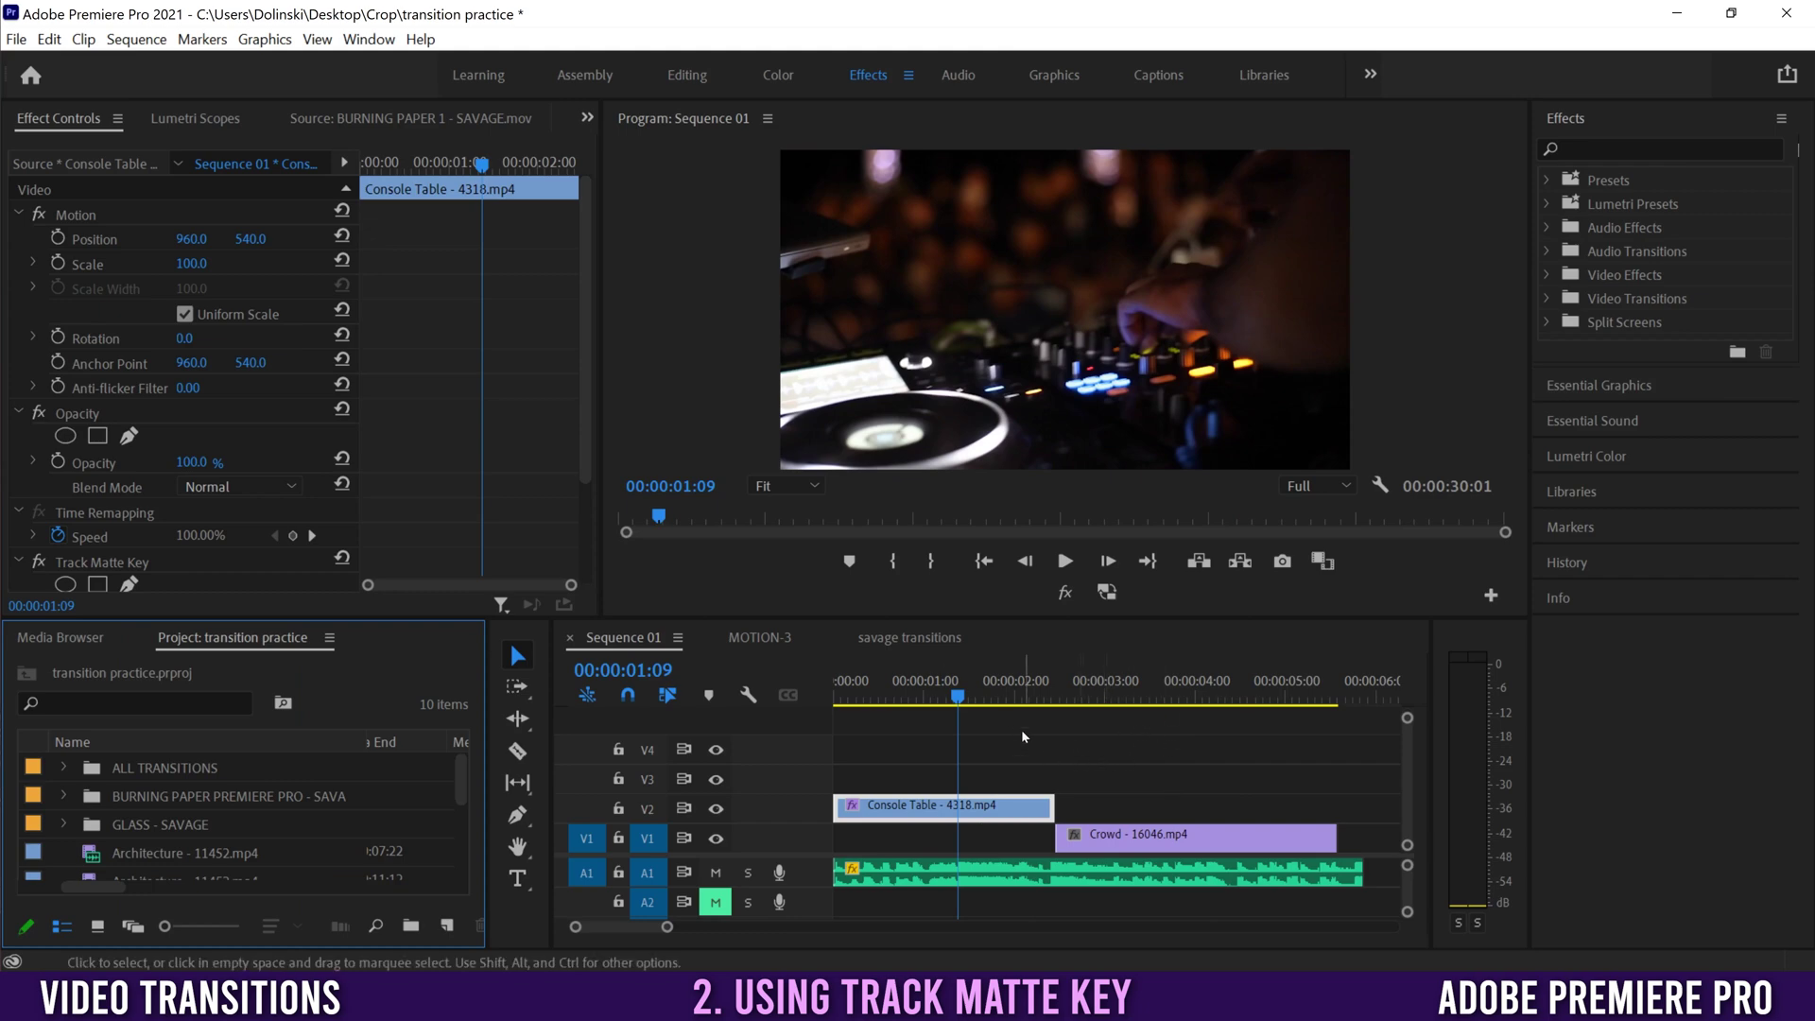
# Expand the BURNING PAPER PREMIERE PRO bin and open BURNING PAPER 1 - SAVAGE.mov as the source, scrubbing through it
pyautogui.click(160, 768)
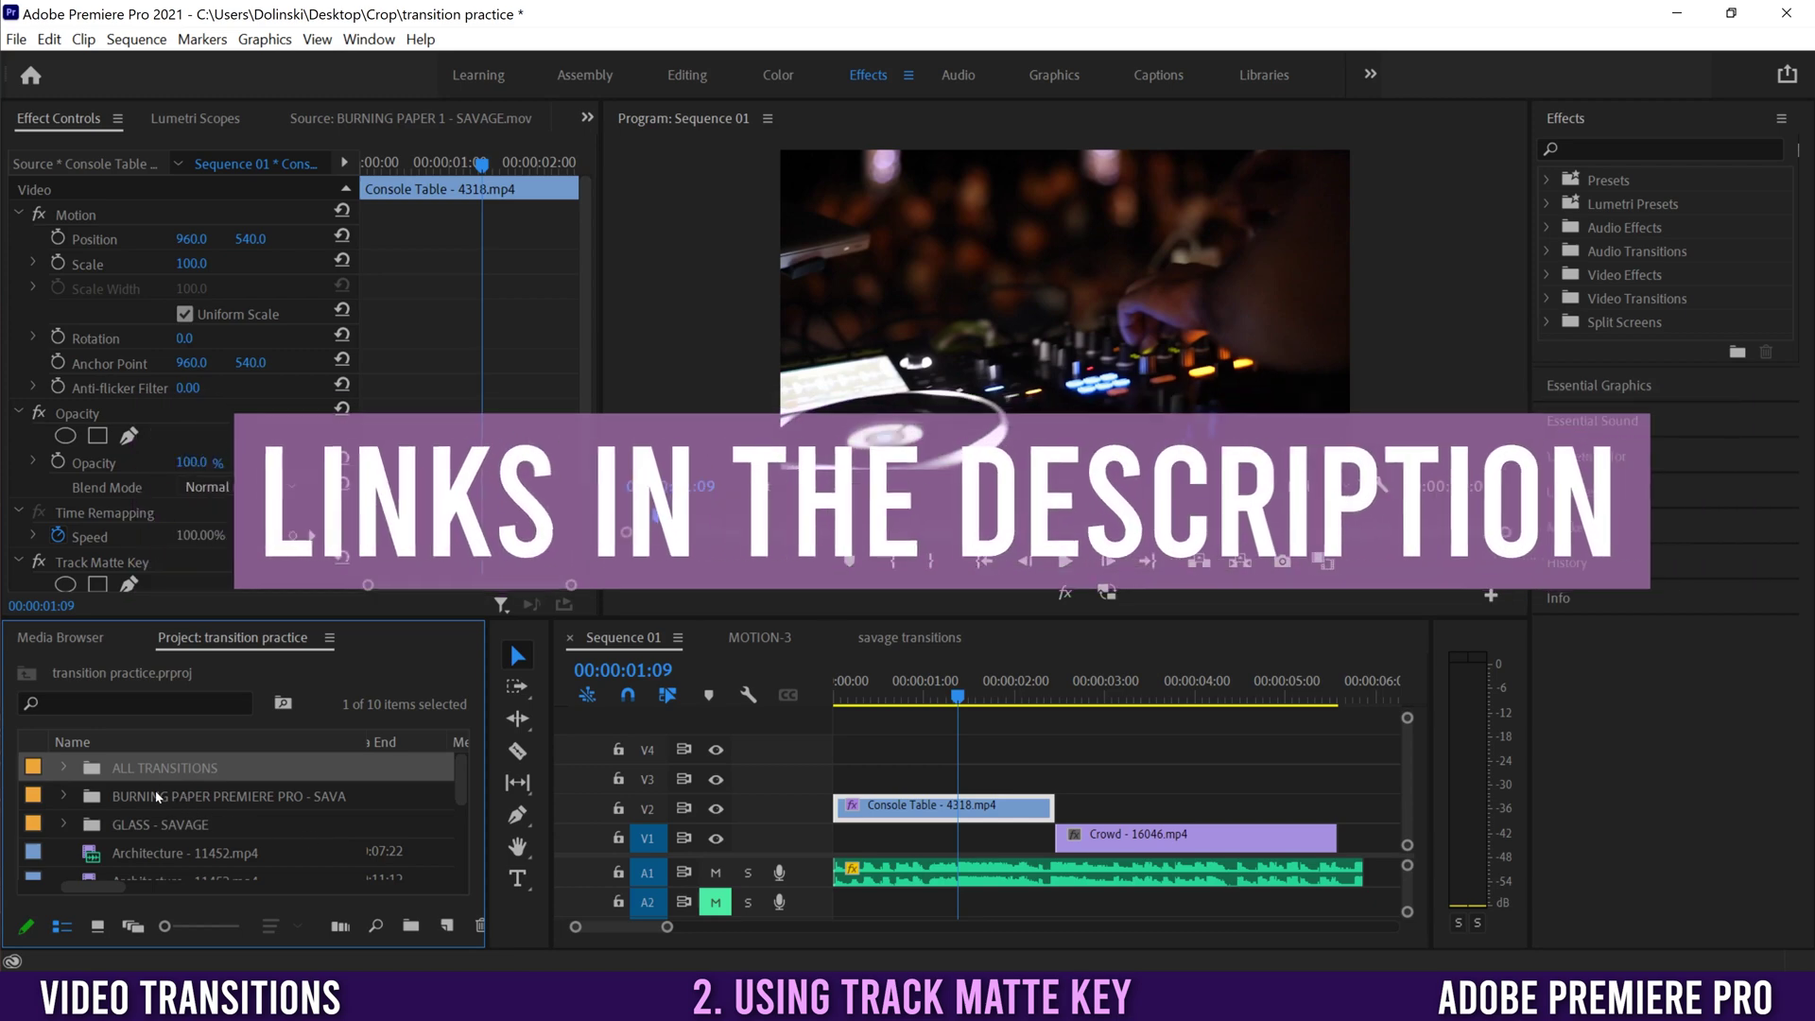
pyautogui.click(166, 827)
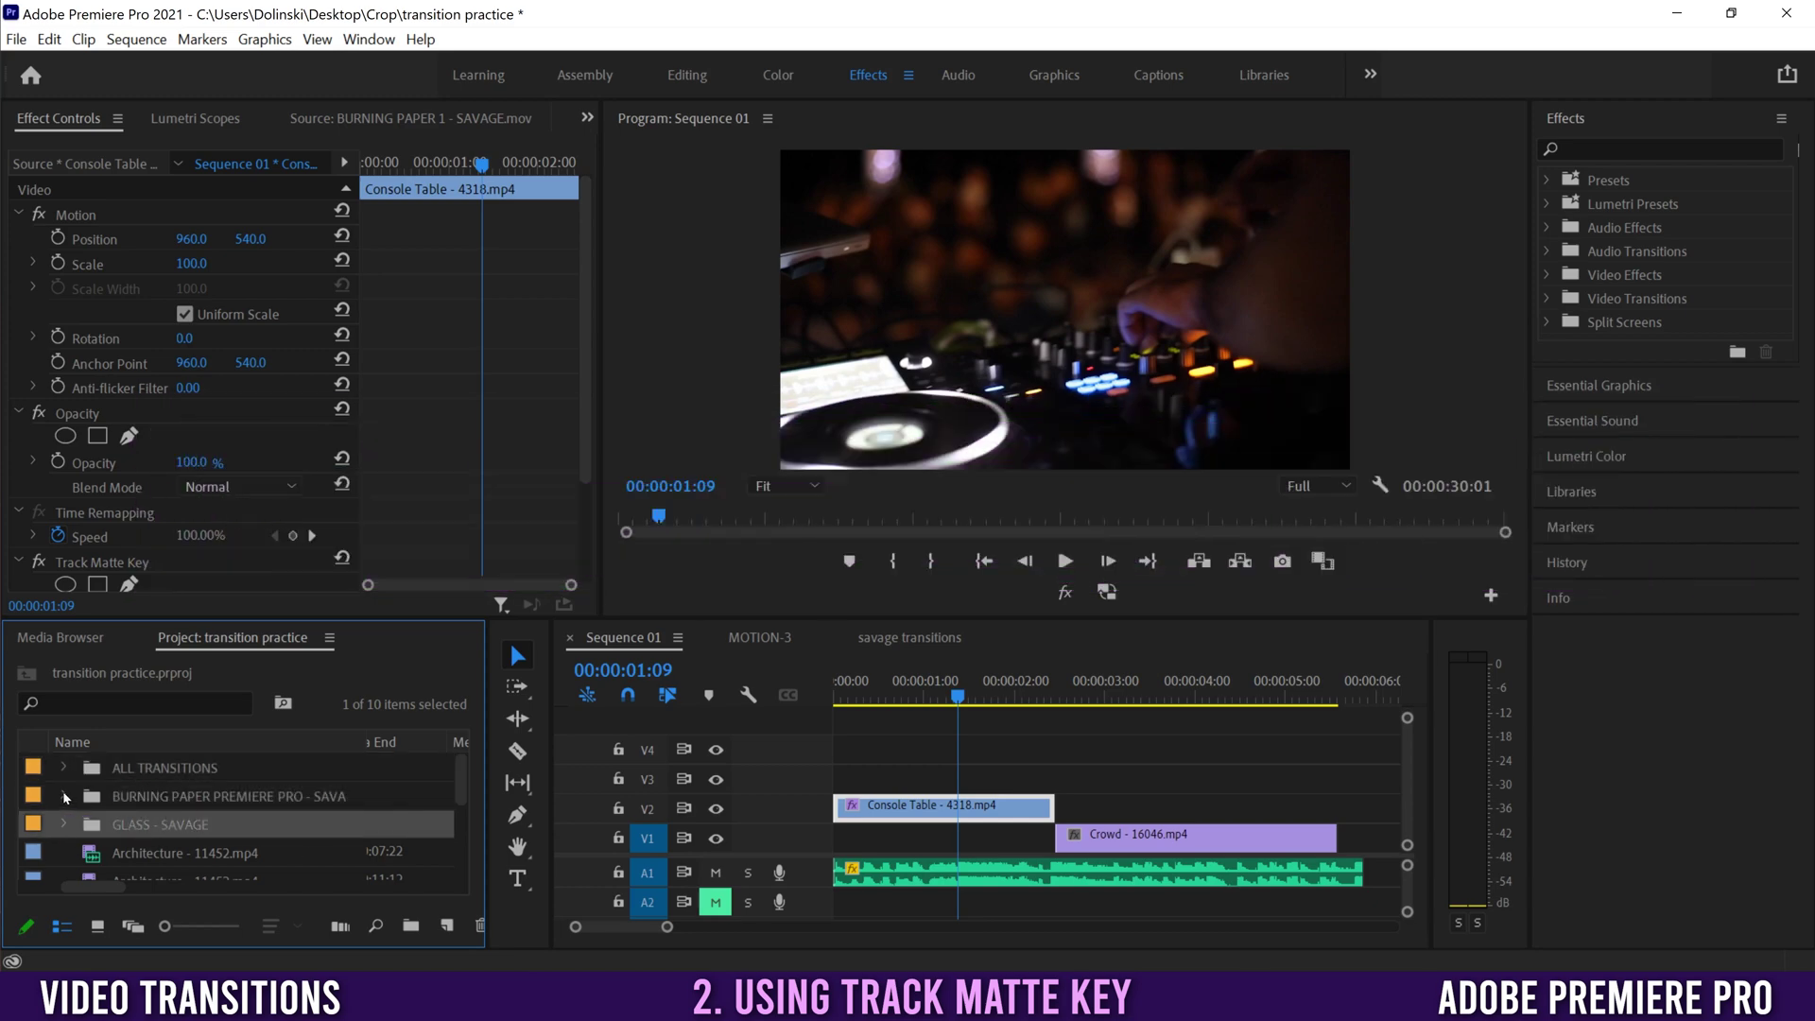
pyautogui.click(63, 794)
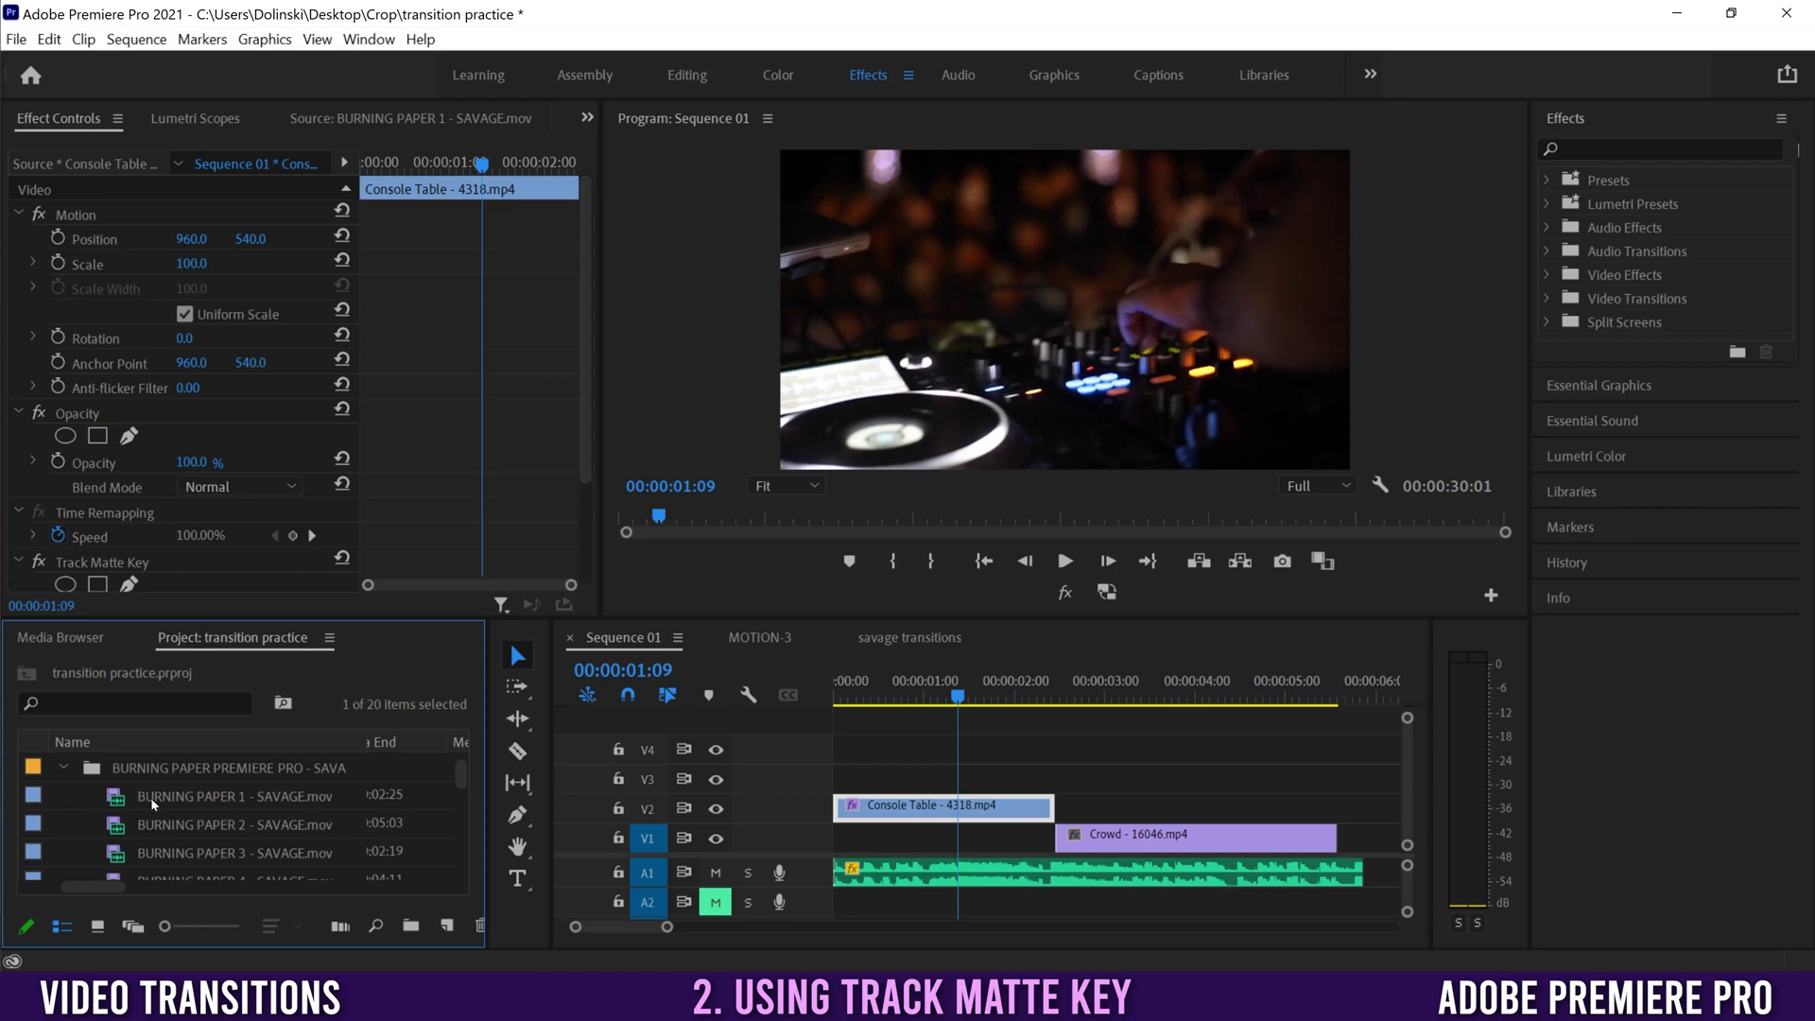
pyautogui.click(346, 805)
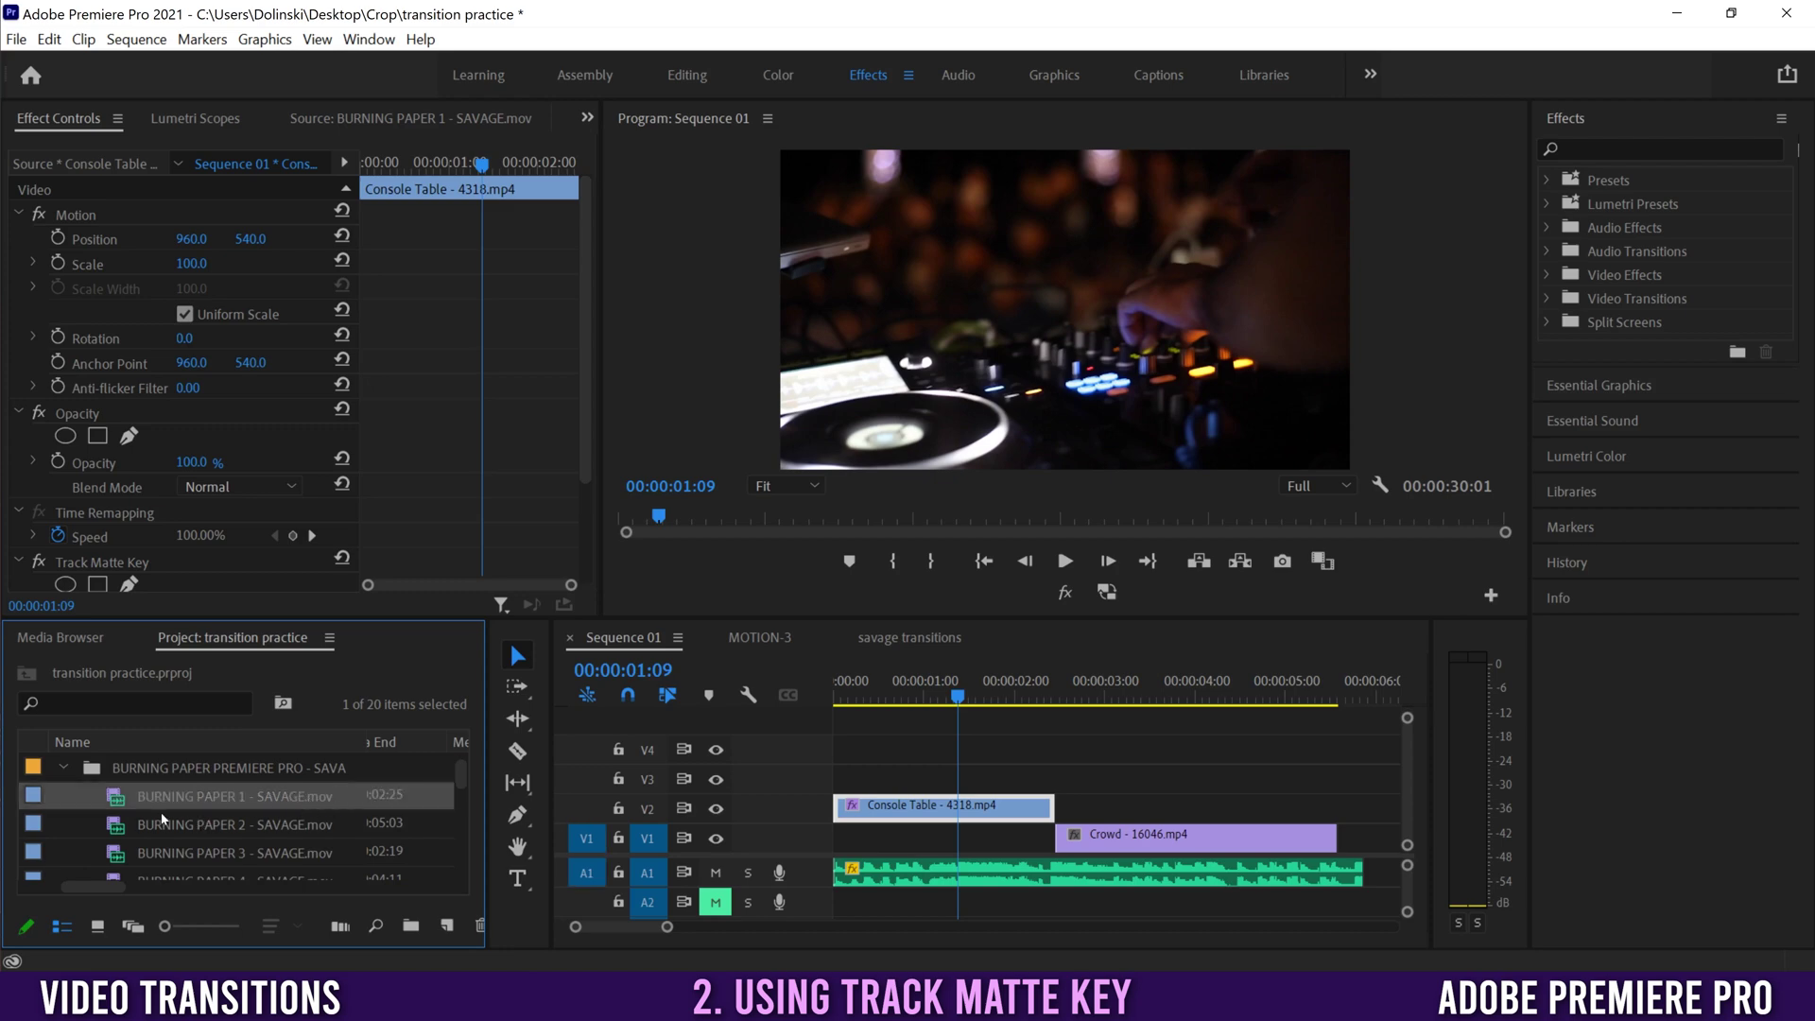
pyautogui.doubleClick(118, 799)
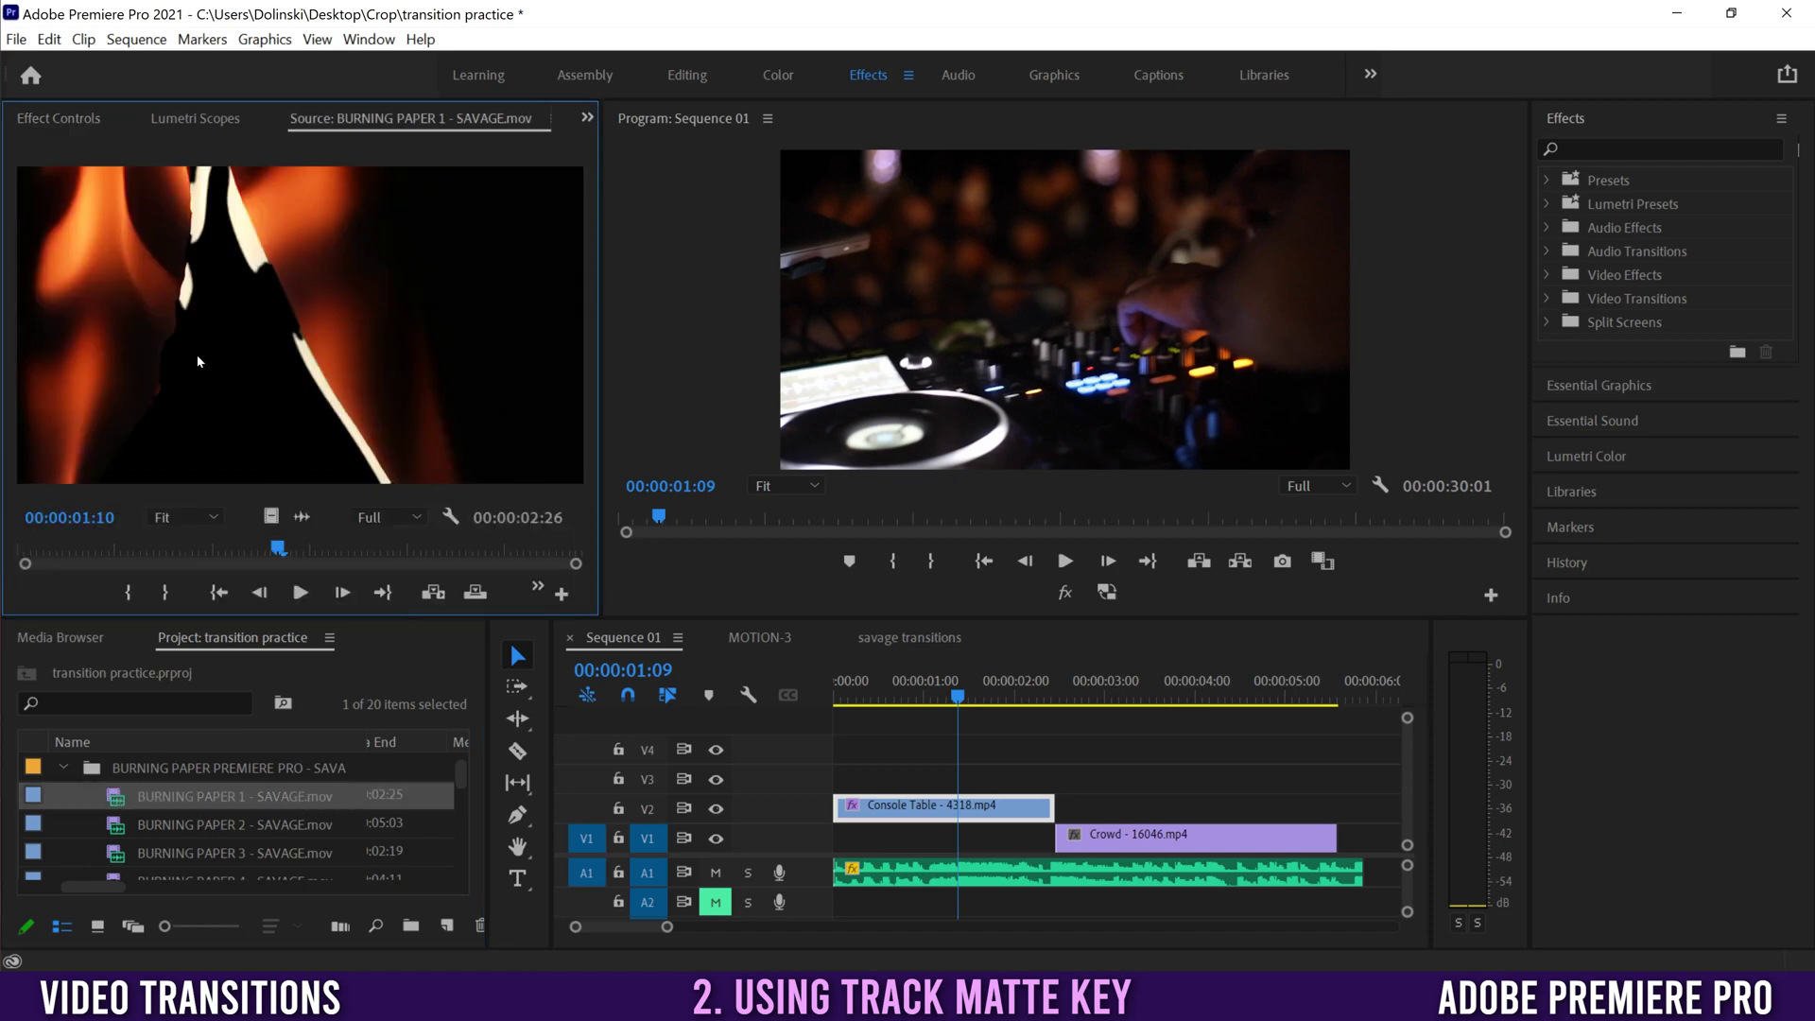
pyautogui.moveTo(277, 548); pyautogui.dragTo(102, 546)
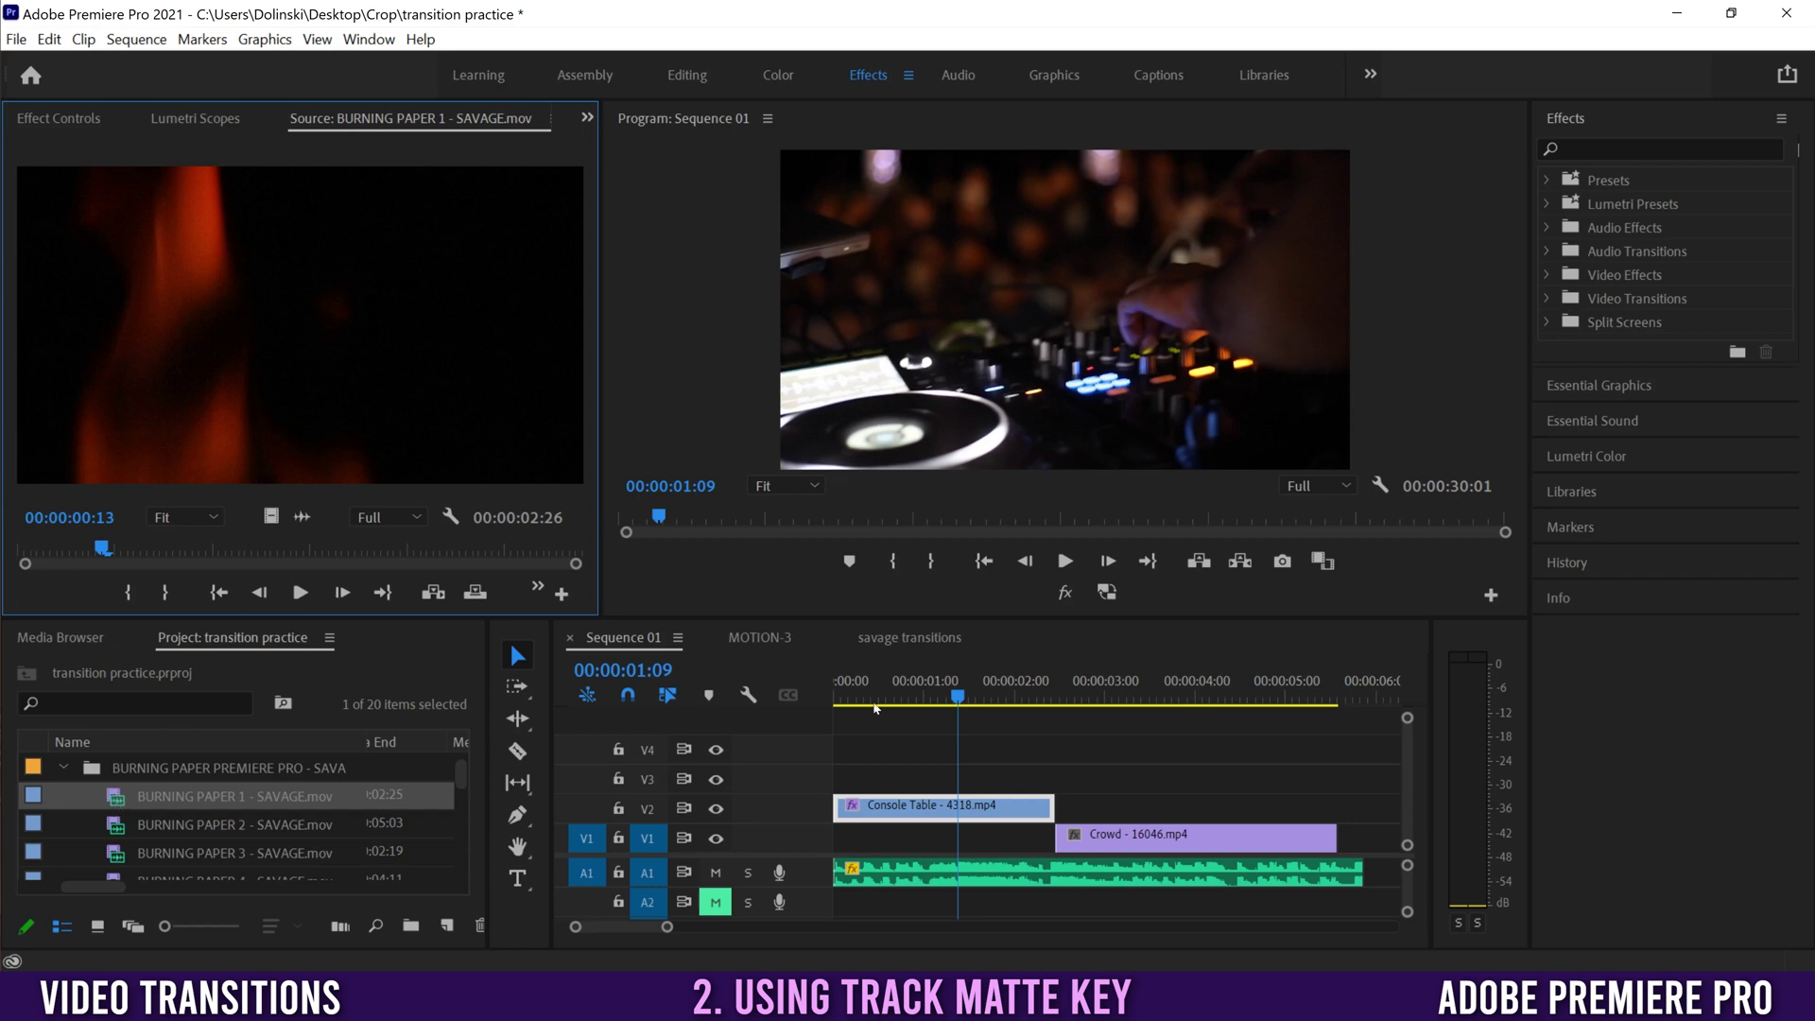
# Place BURNING PAPER 1 - SAVAGE.mov on V3 over the cut and scrub through it in the sequence and the source
pyautogui.moveTo(874, 707)
pyautogui.mouseDown()
pyautogui.moveTo(945, 754)
pyautogui.moveTo(940, 782)
pyautogui.mouseUp()
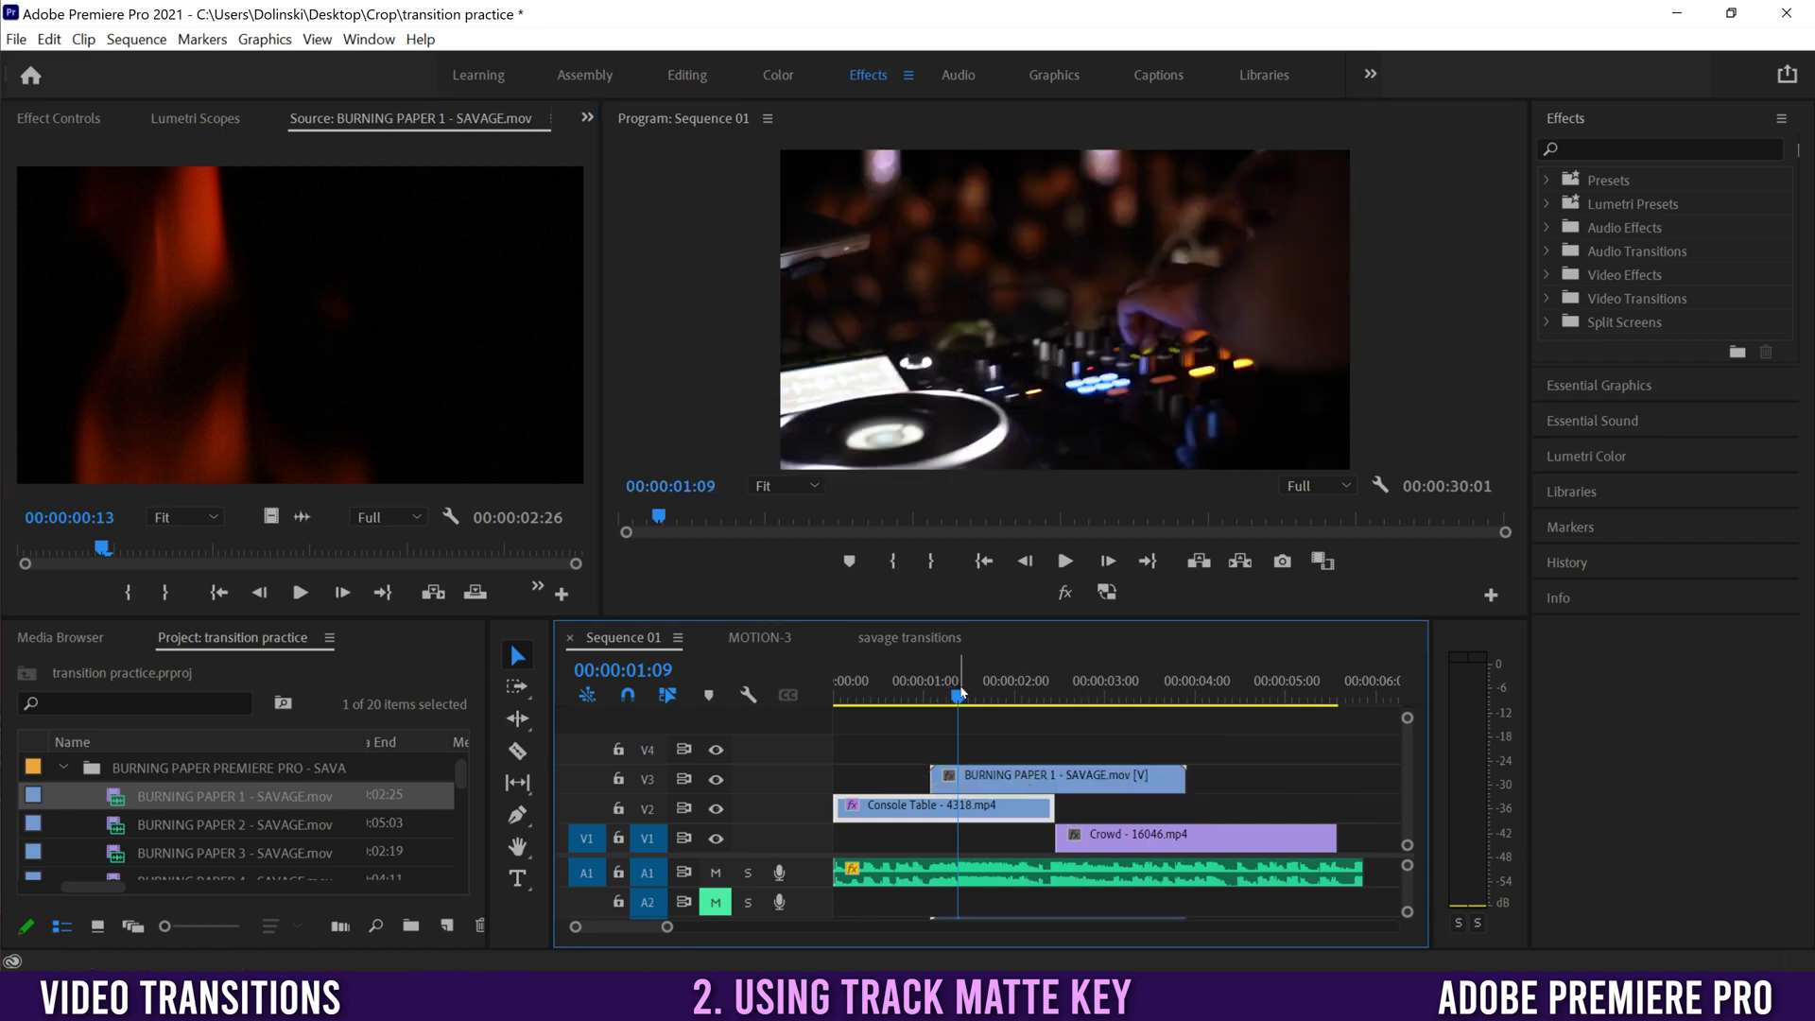
pyautogui.moveTo(960, 692); pyautogui.dragTo(1040, 685)
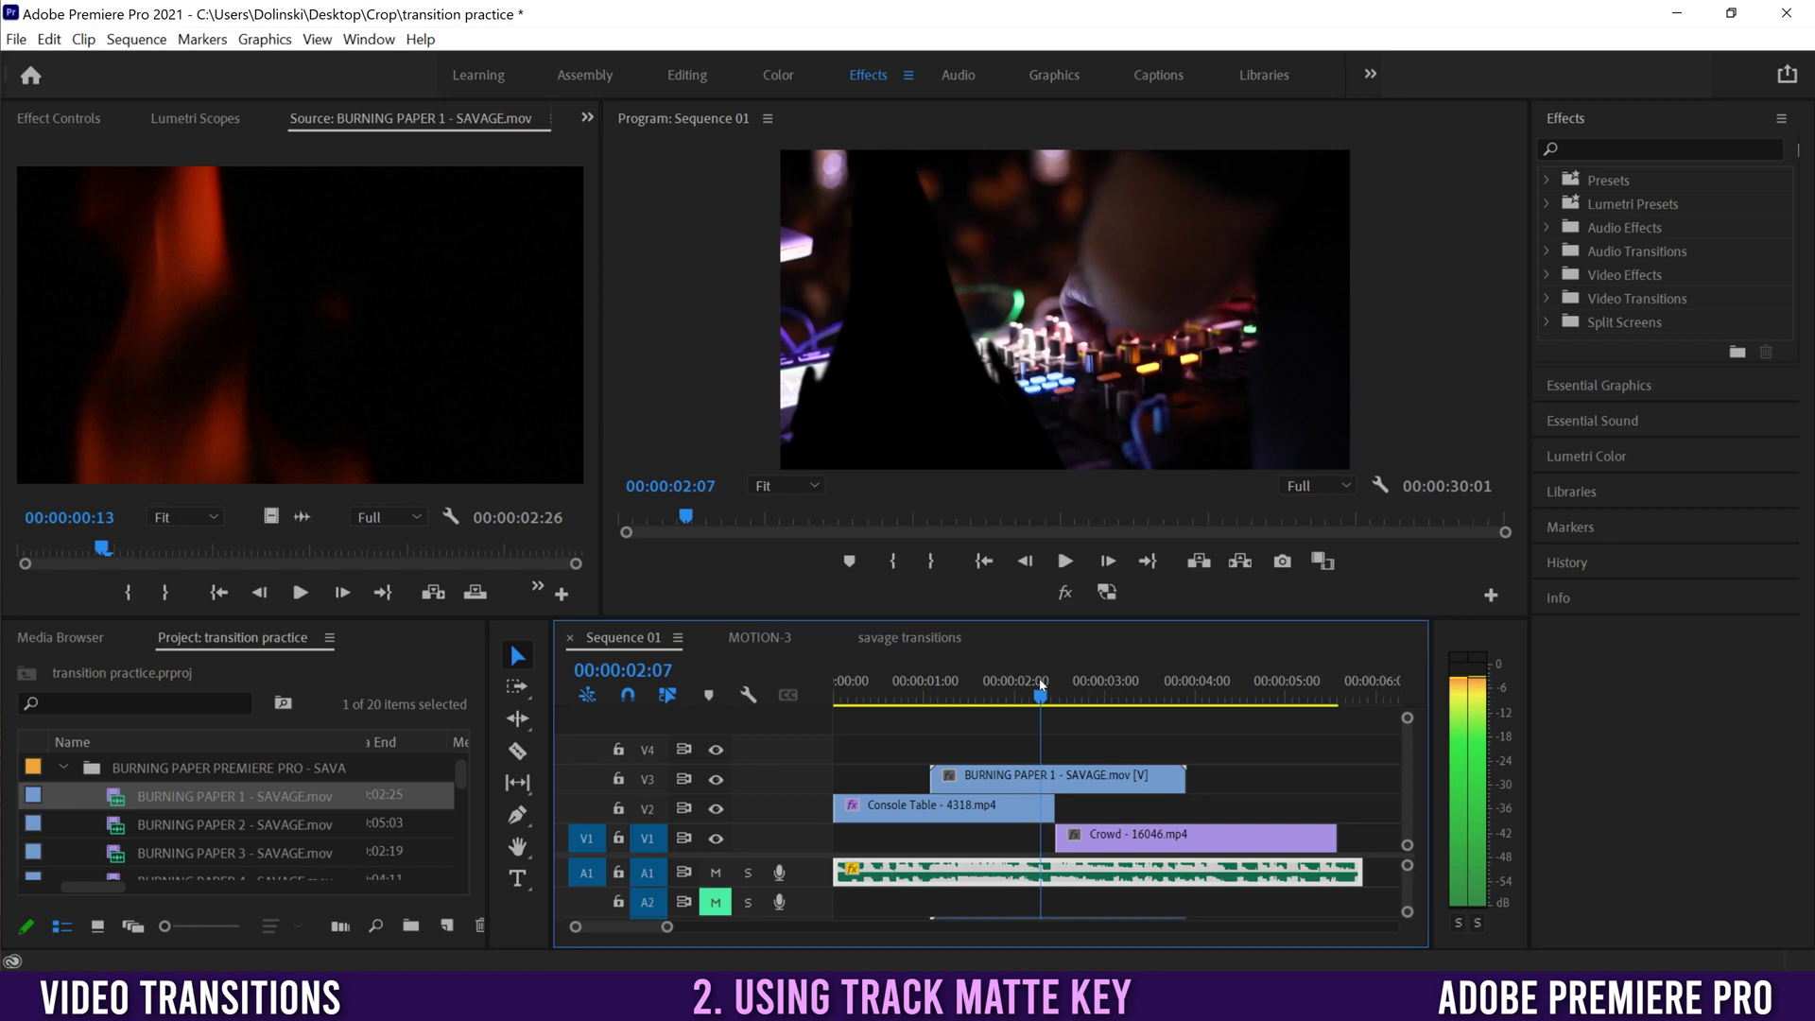
pyautogui.moveTo(102, 548); pyautogui.dragTo(218, 548)
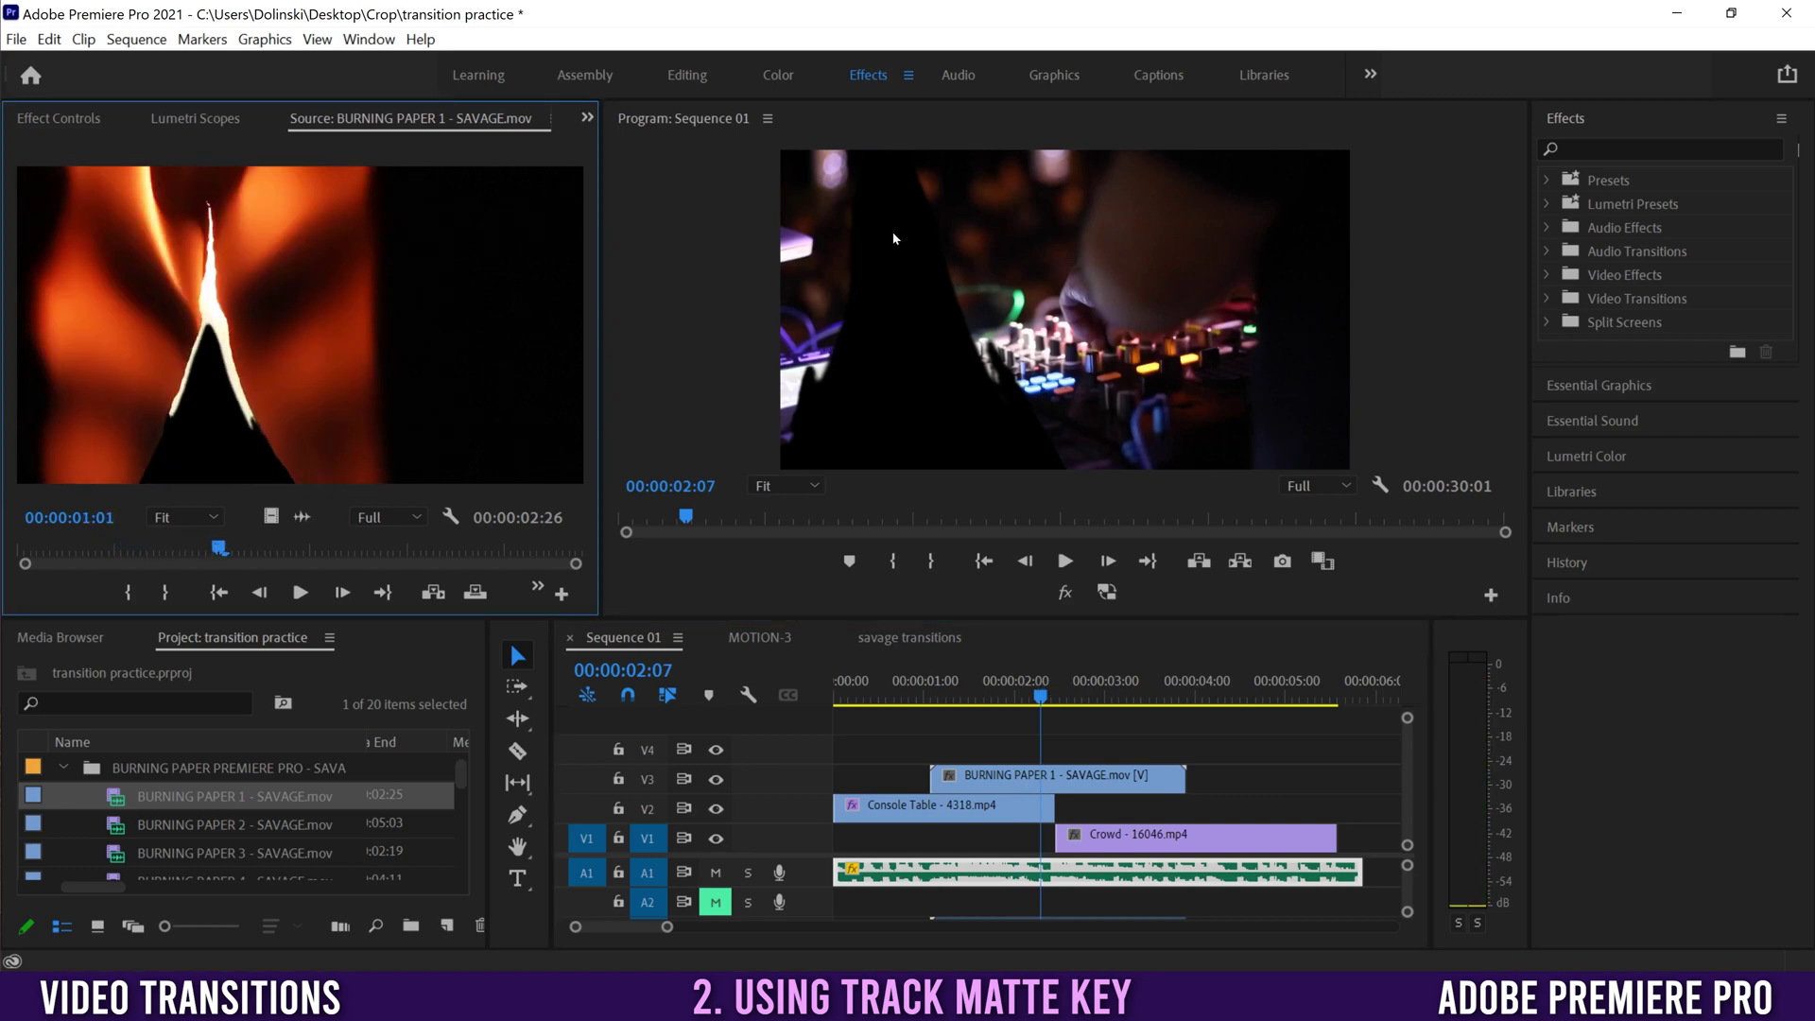
# Set the burning paper clip on V3 to the sequence's frame size
pyautogui.click(1080, 781)
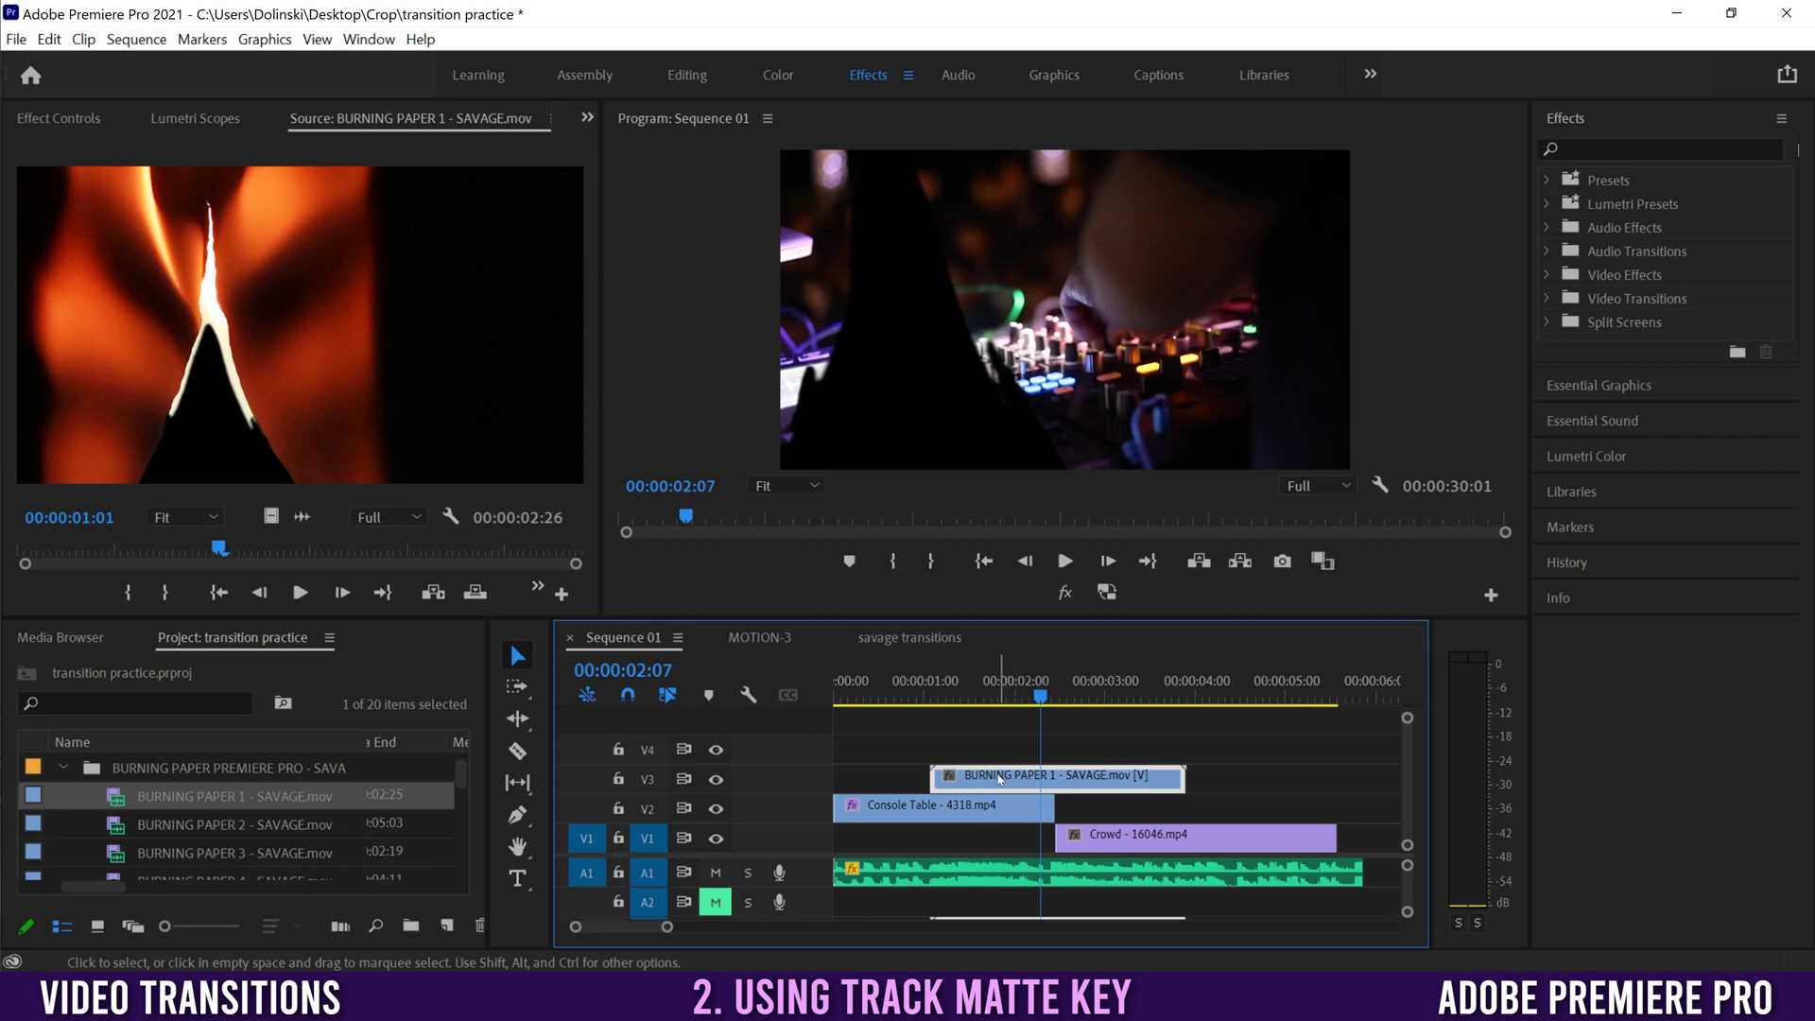
pyautogui.rightClick(1000, 780)
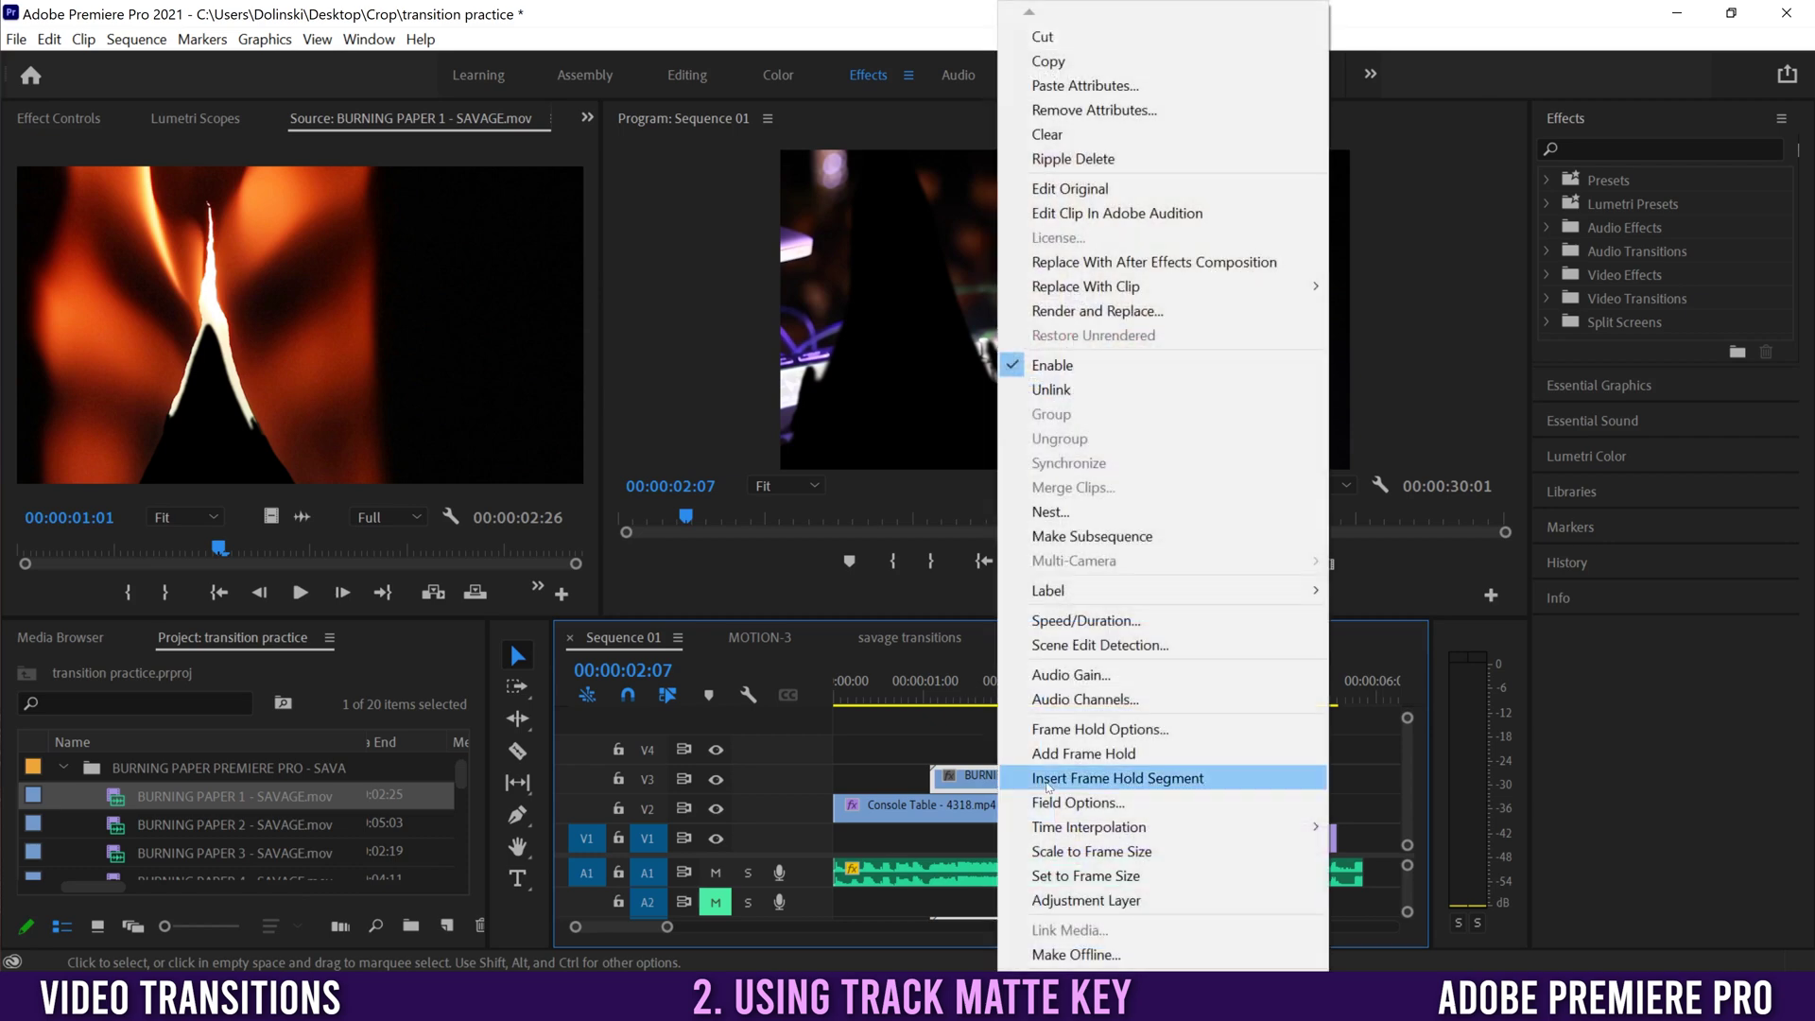
pyautogui.click(1089, 877)
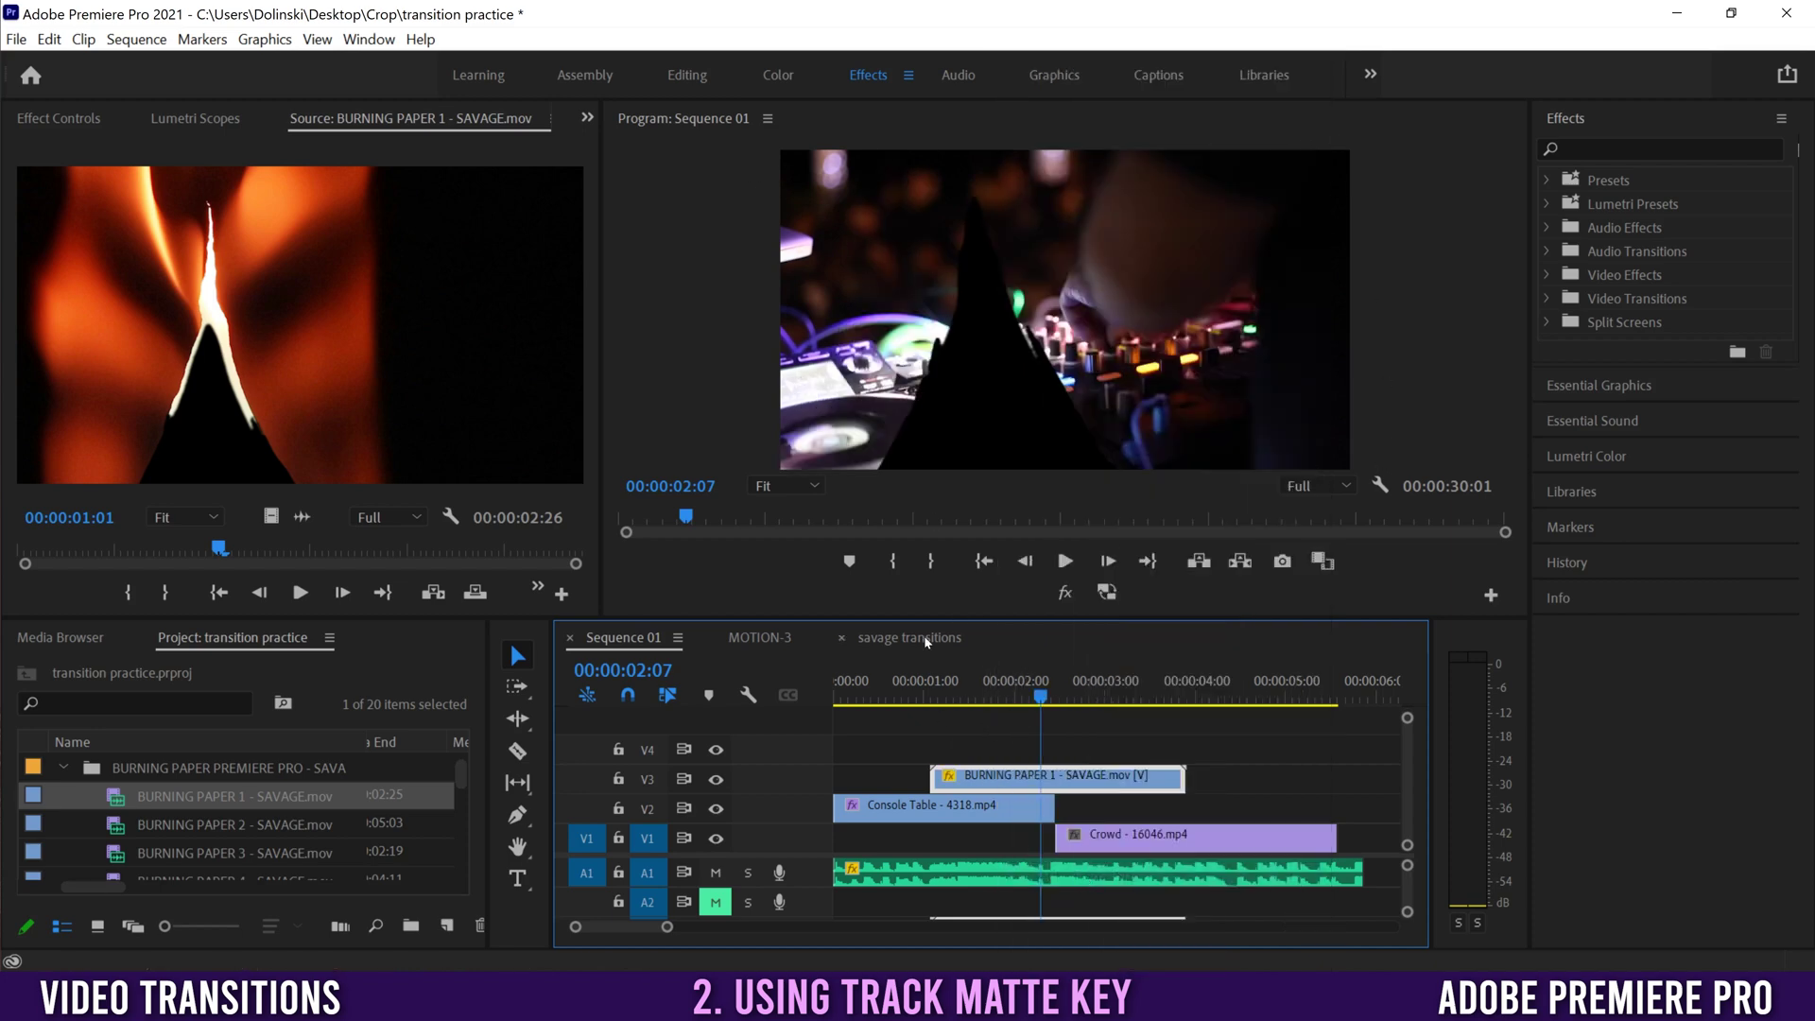
# Extend the Console Table clip to the burning paper clip's end and the Crowd clip's start back to the burning paper's start
pyautogui.click(1002, 817)
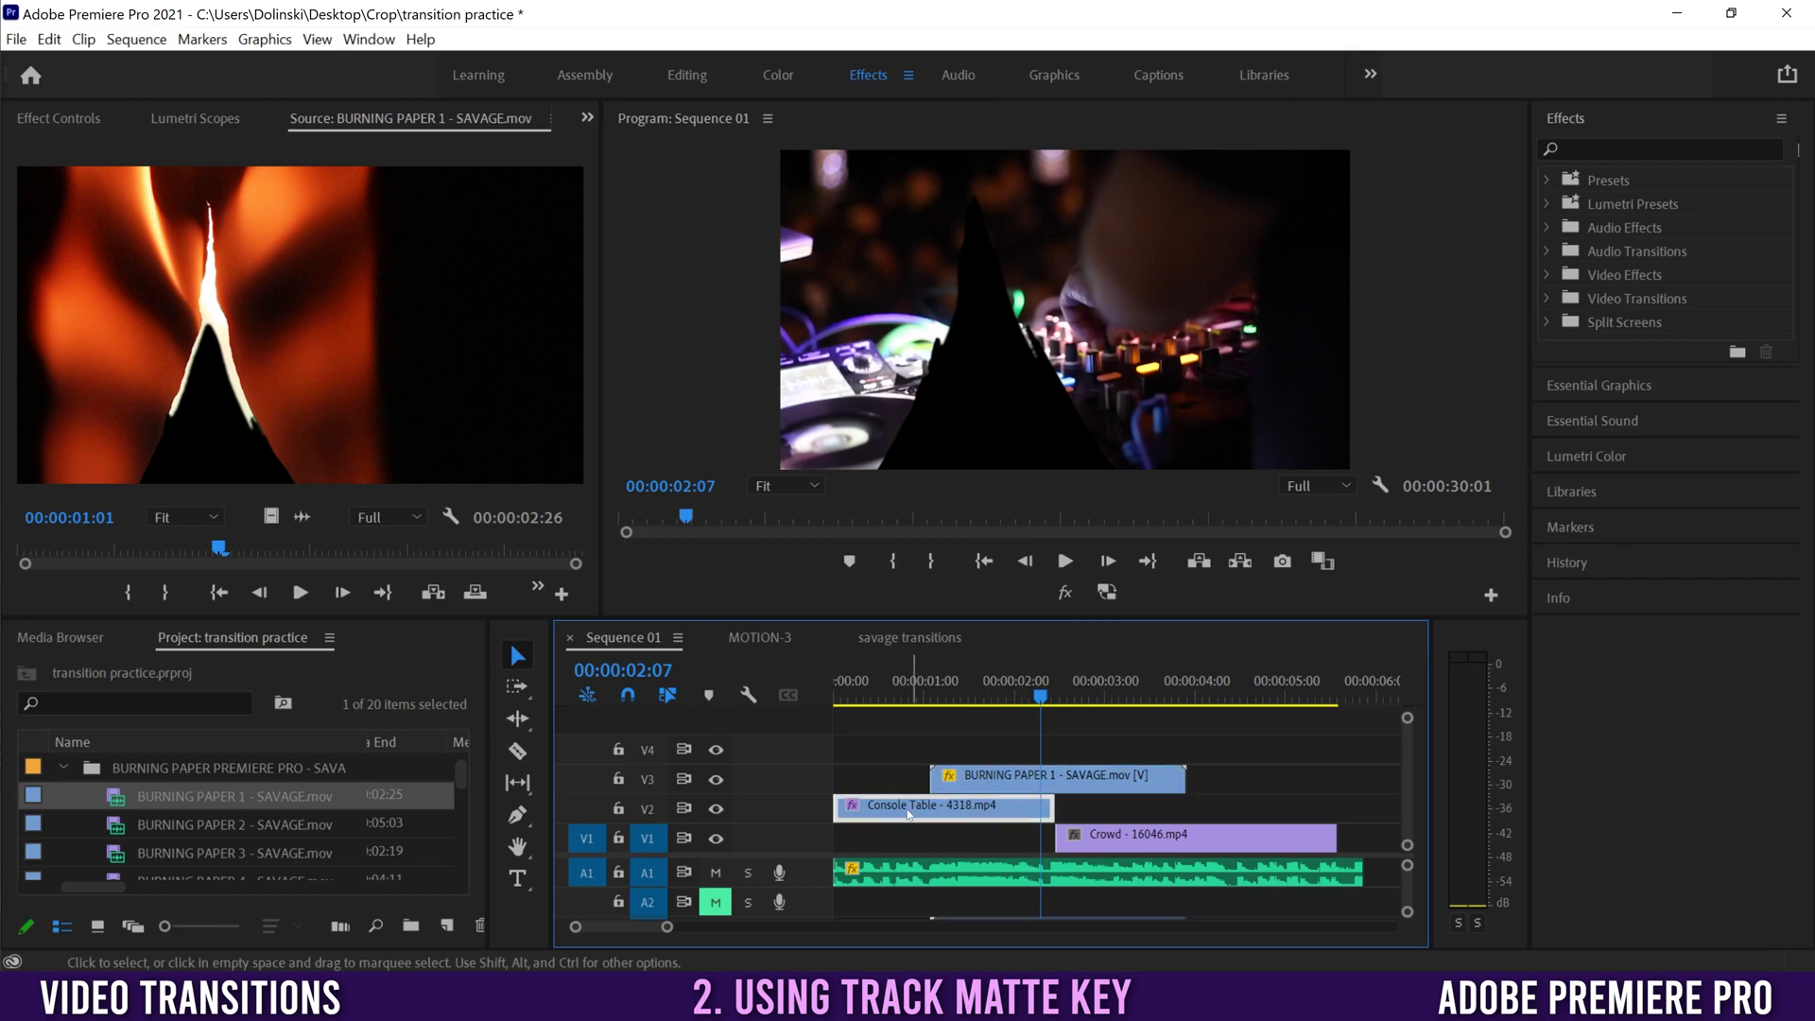
pyautogui.moveTo(1051, 809); pyautogui.dragTo(1174, 805)
pyautogui.click(1009, 780)
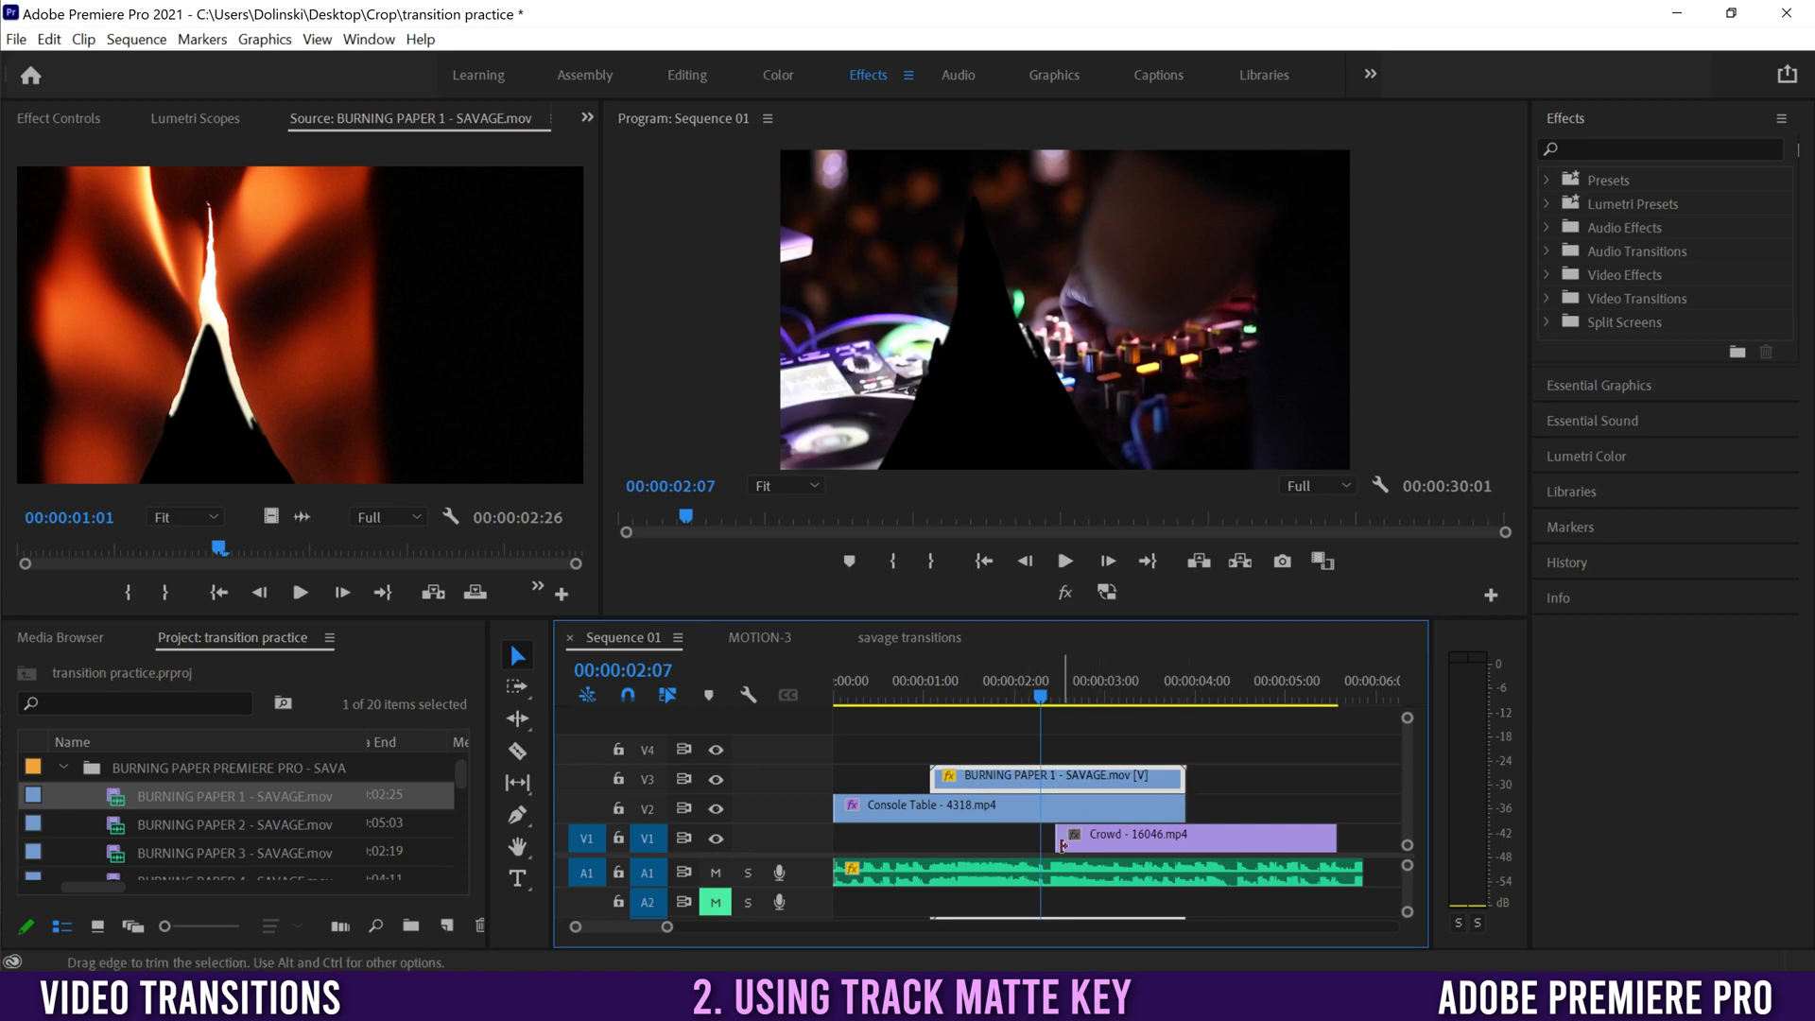
pyautogui.moveTo(1056, 838); pyautogui.dragTo(932, 839)
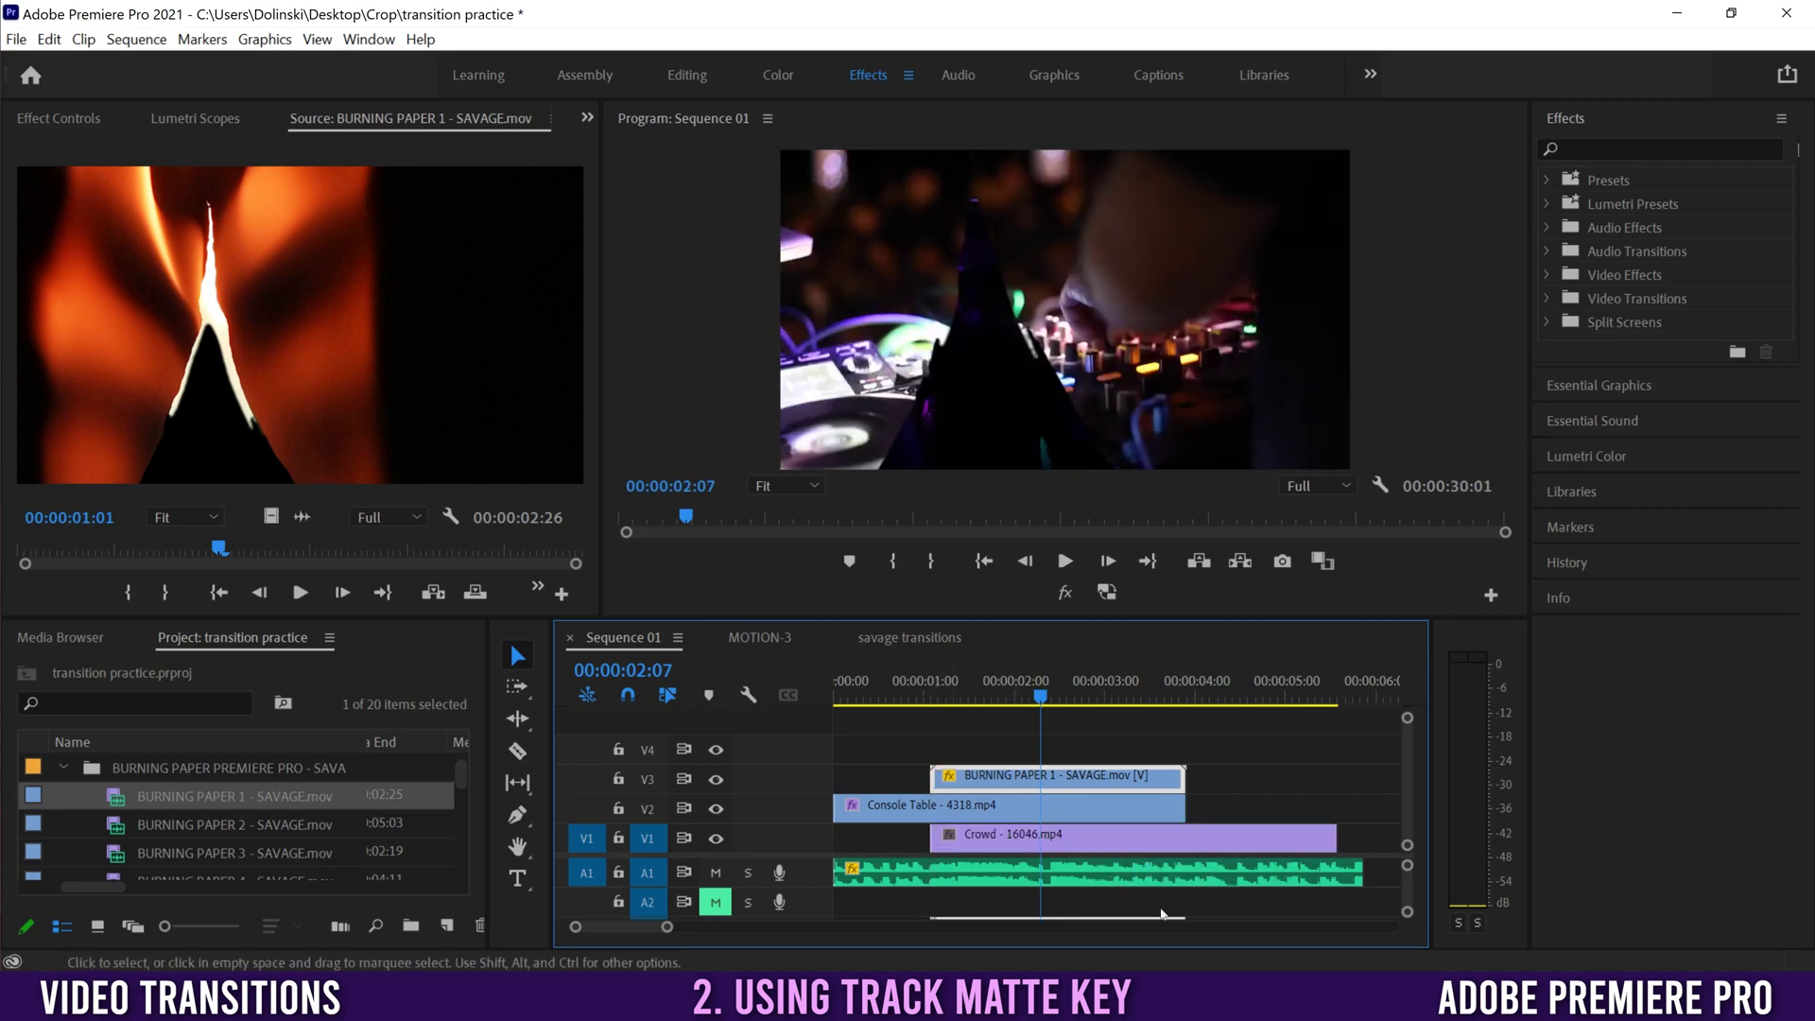
# Search the effects for "track matte", apply Track Matte Key to the Console Table clip on V2, and show the effect's settings
pyautogui.click(1591, 149)
pyautogui.write('track matte')
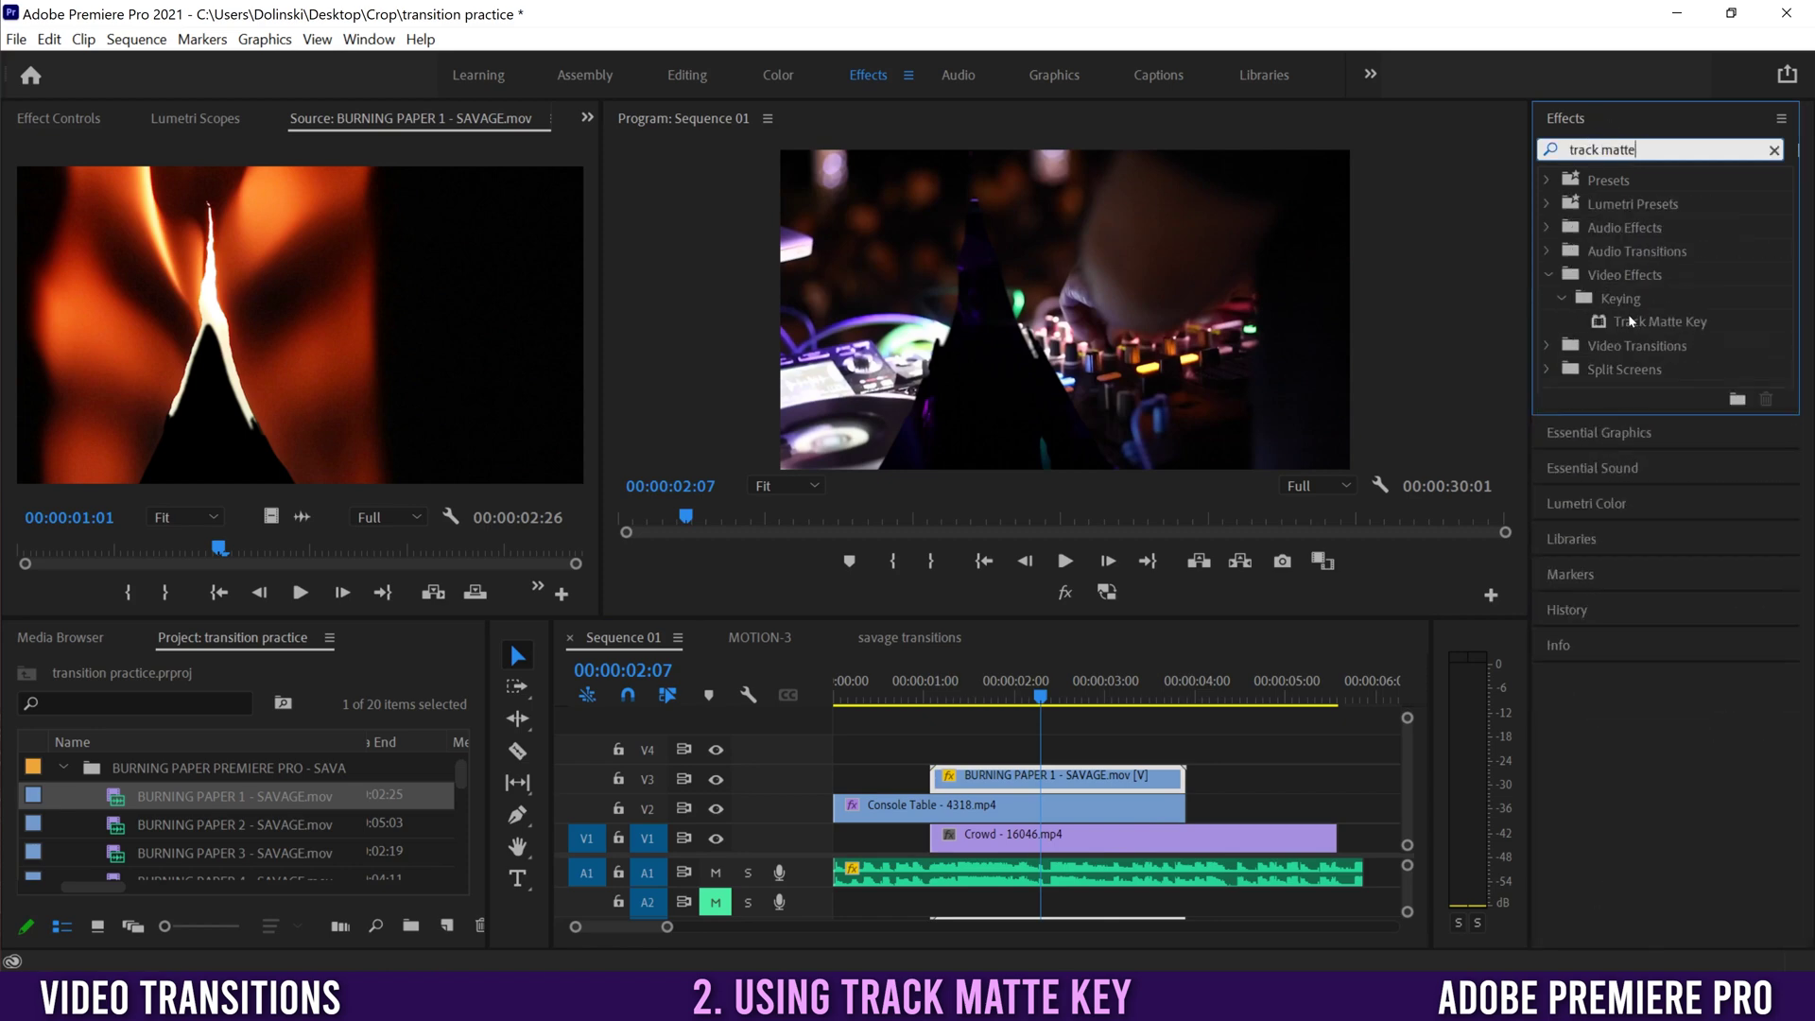
pyautogui.click(1600, 323)
pyautogui.moveTo(1088, 652); pyautogui.dragTo(996, 805)
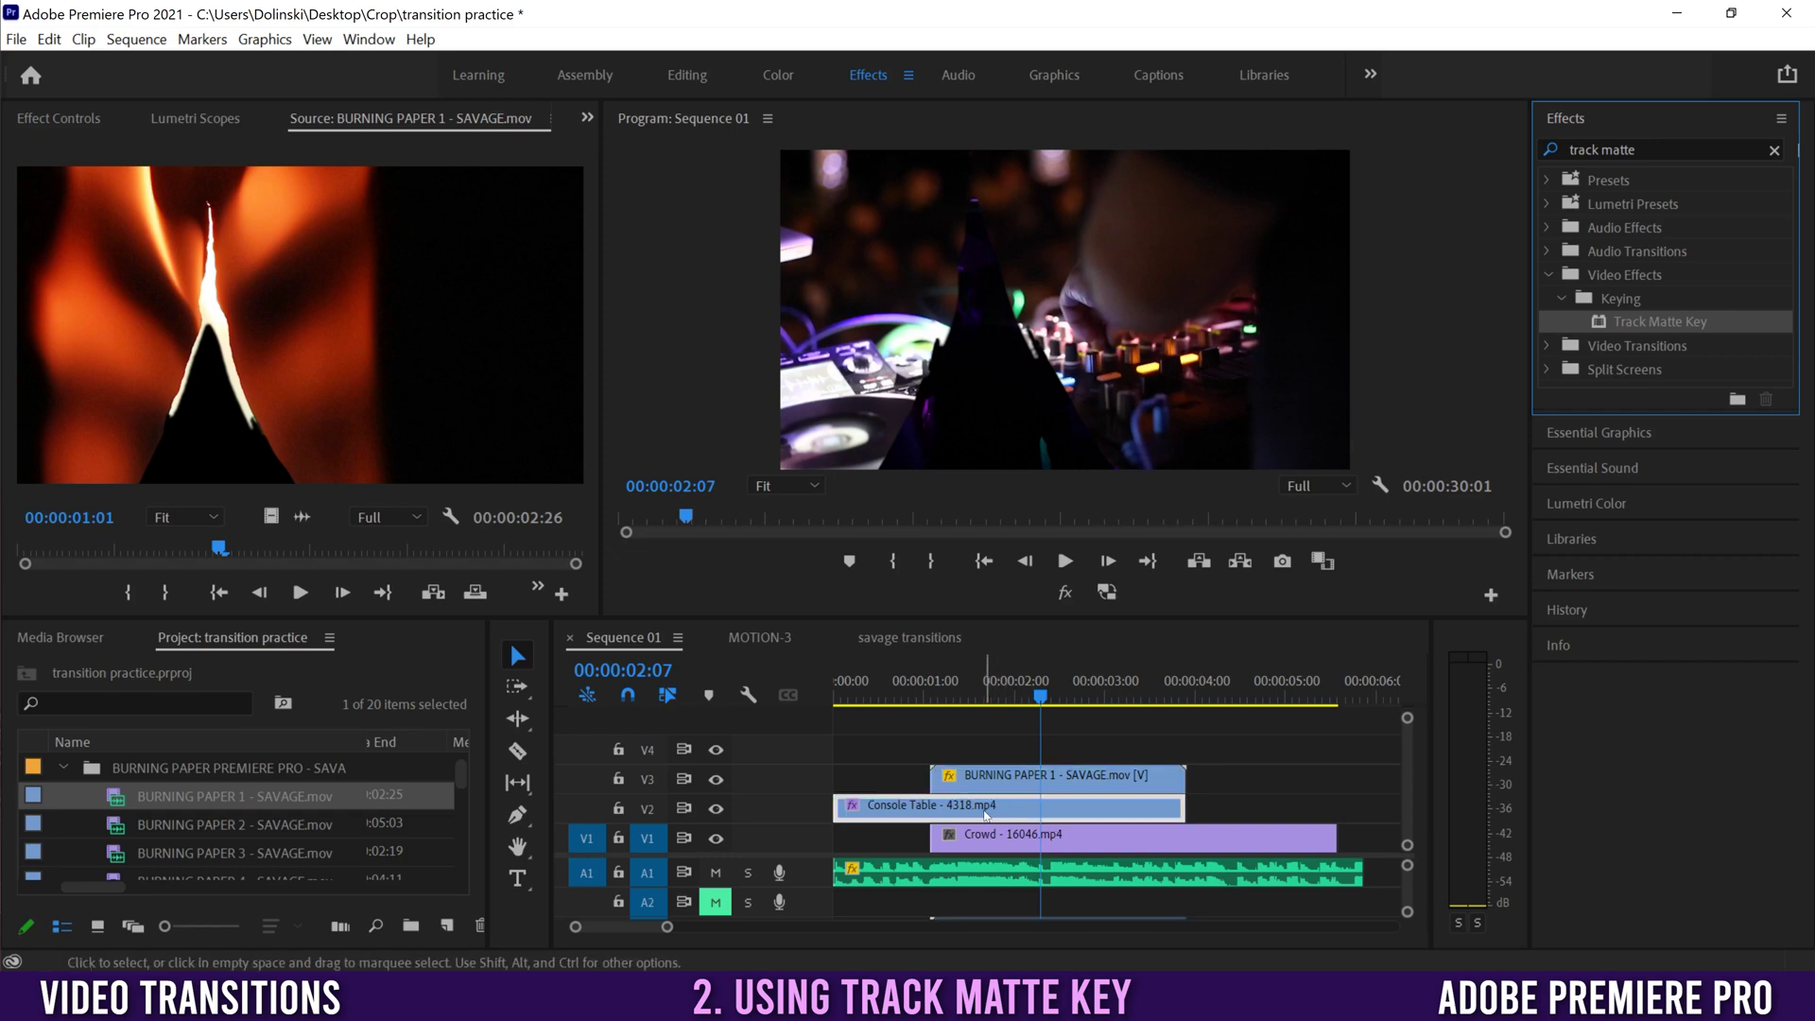
pyautogui.click(67, 118)
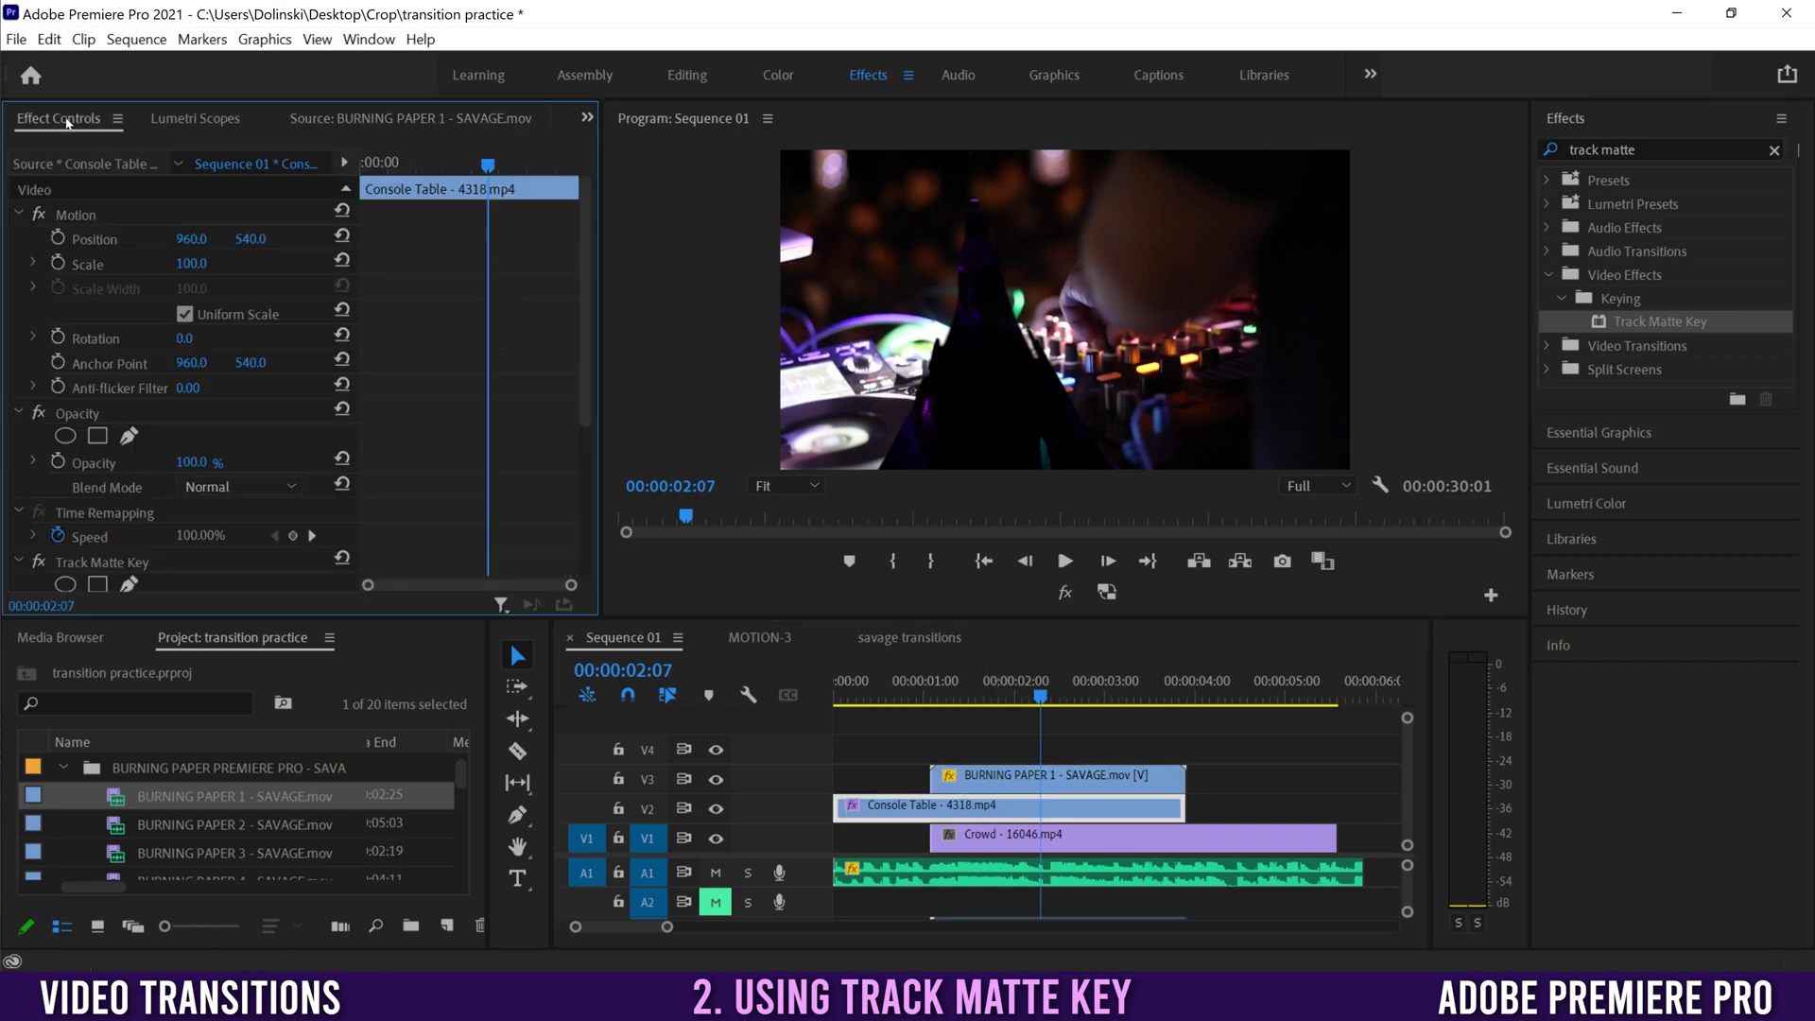
pyautogui.scroll(-3, 586, 224)
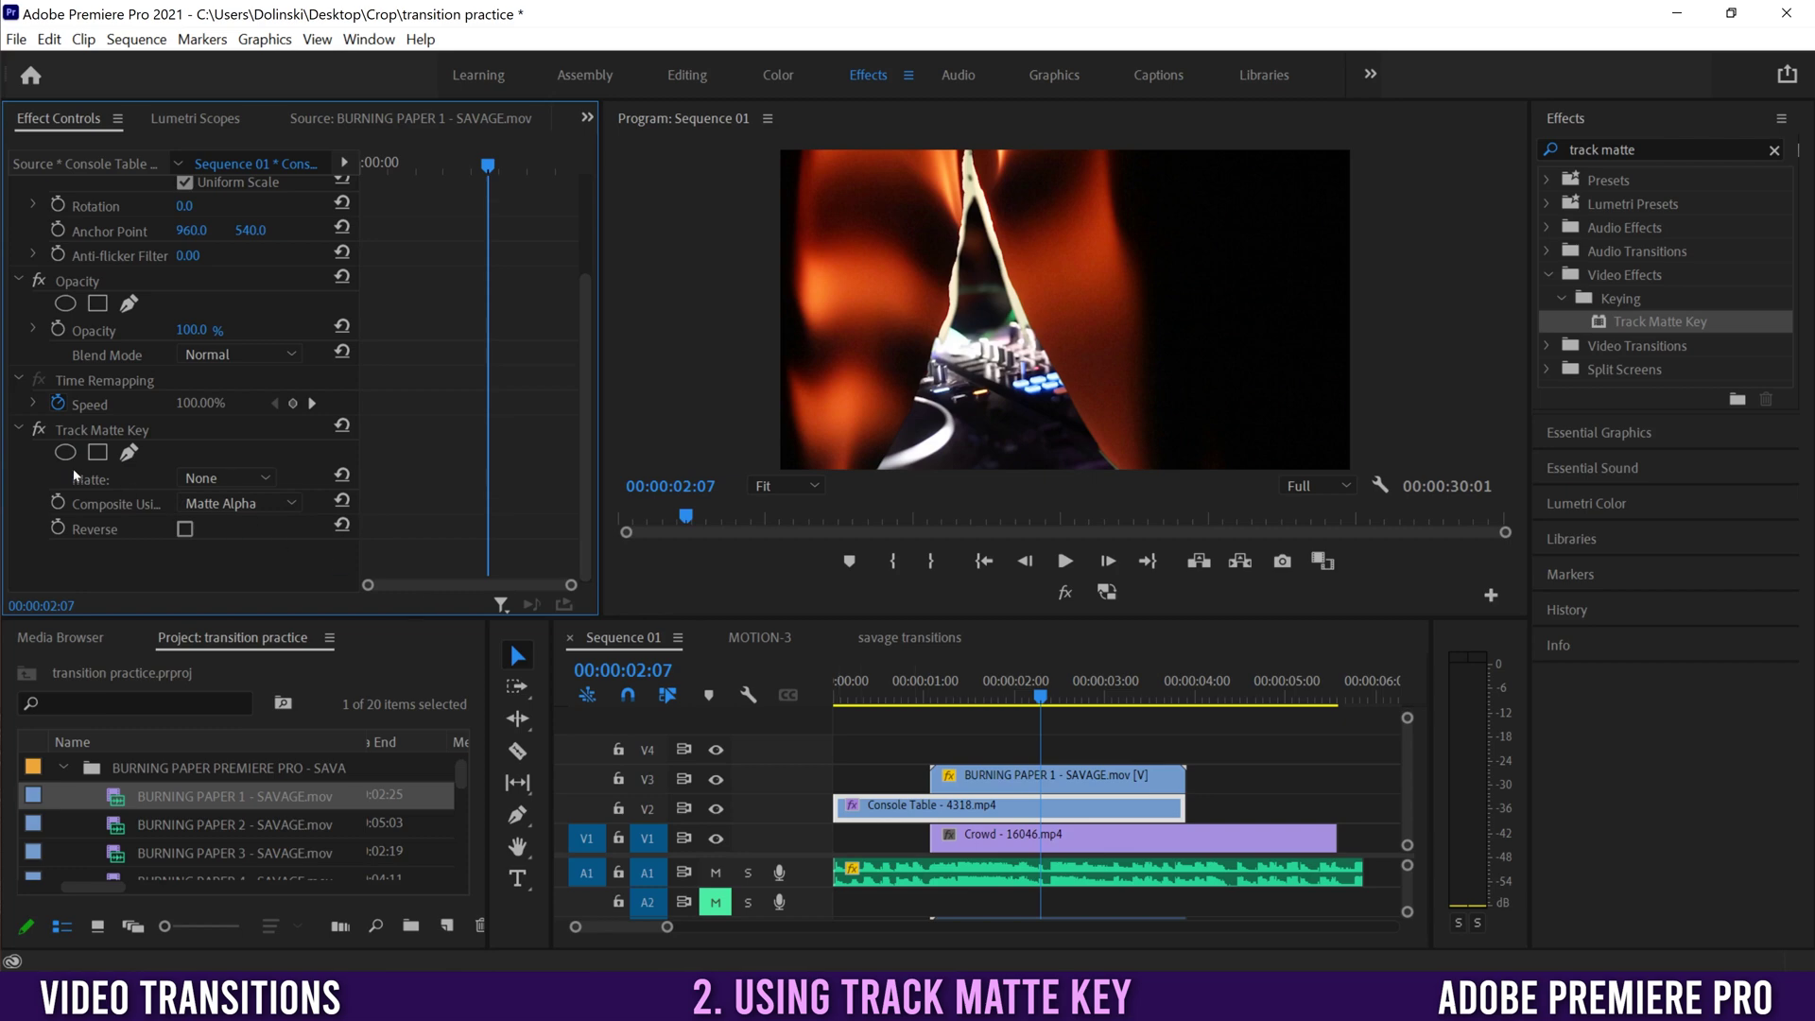
# Set the Track Matte Key's matte on the Console Table clip to Video 3
pyautogui.click(257, 471)
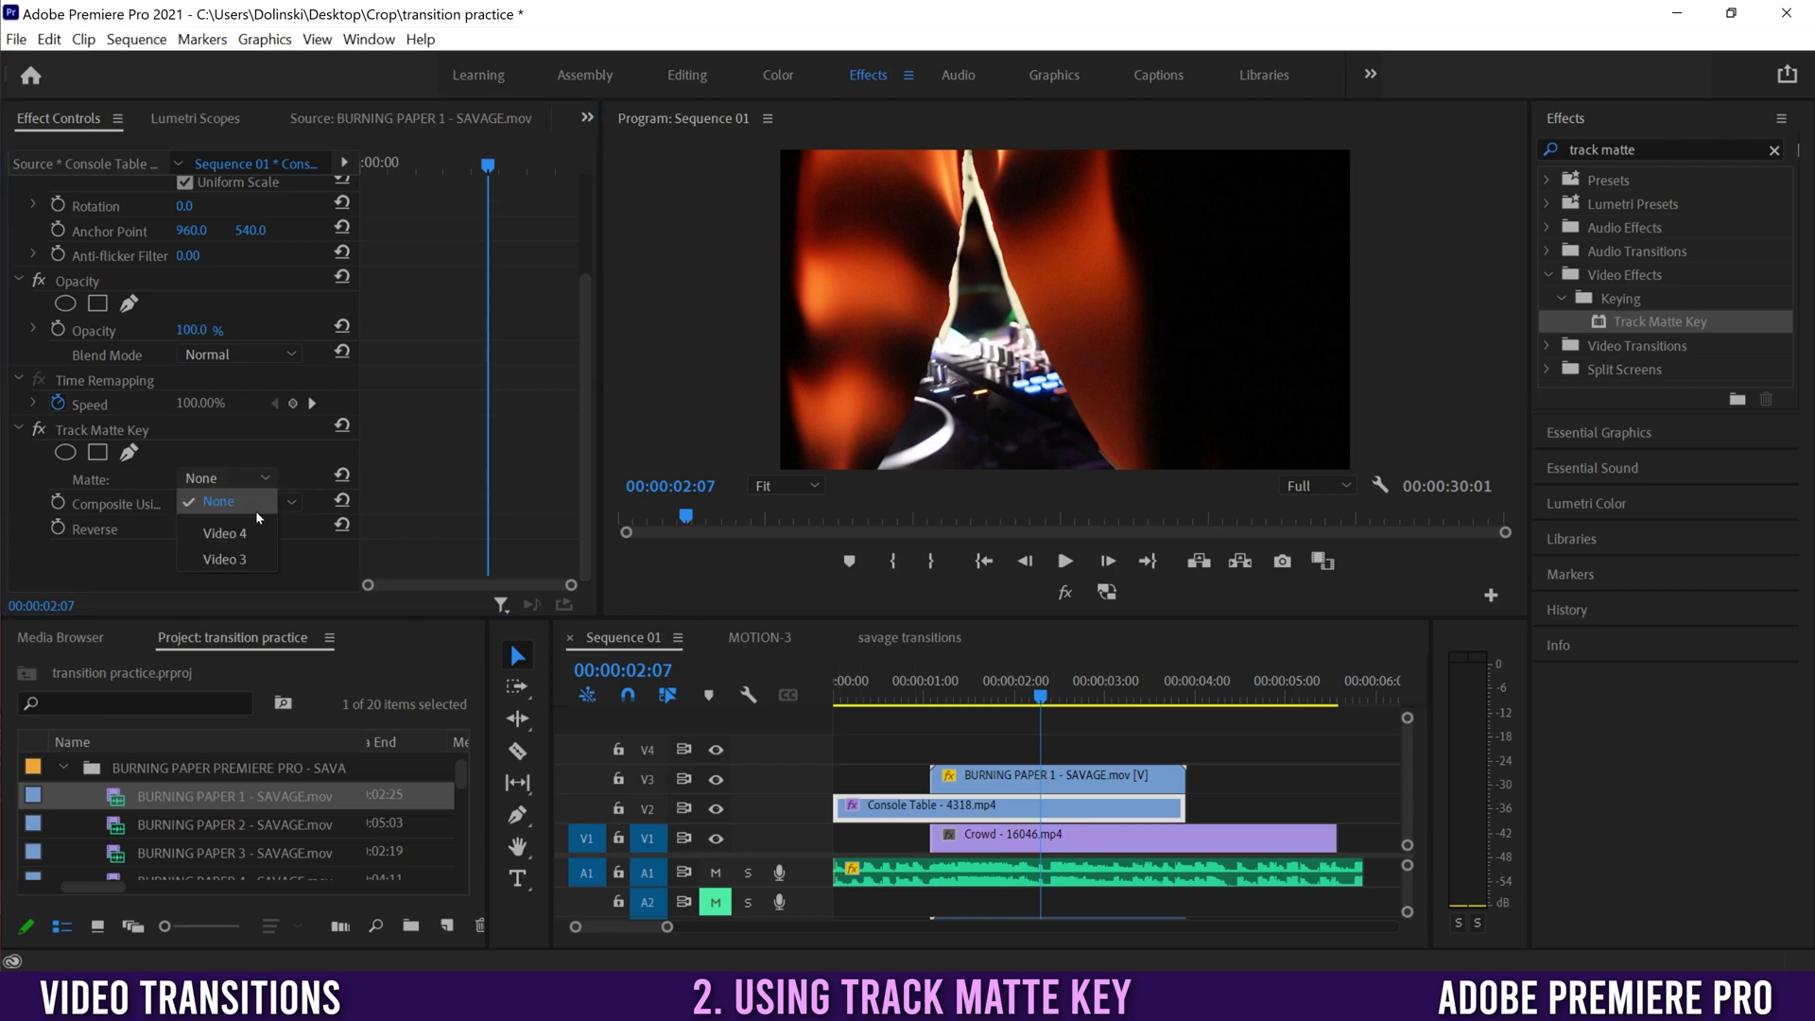
pyautogui.click(237, 559)
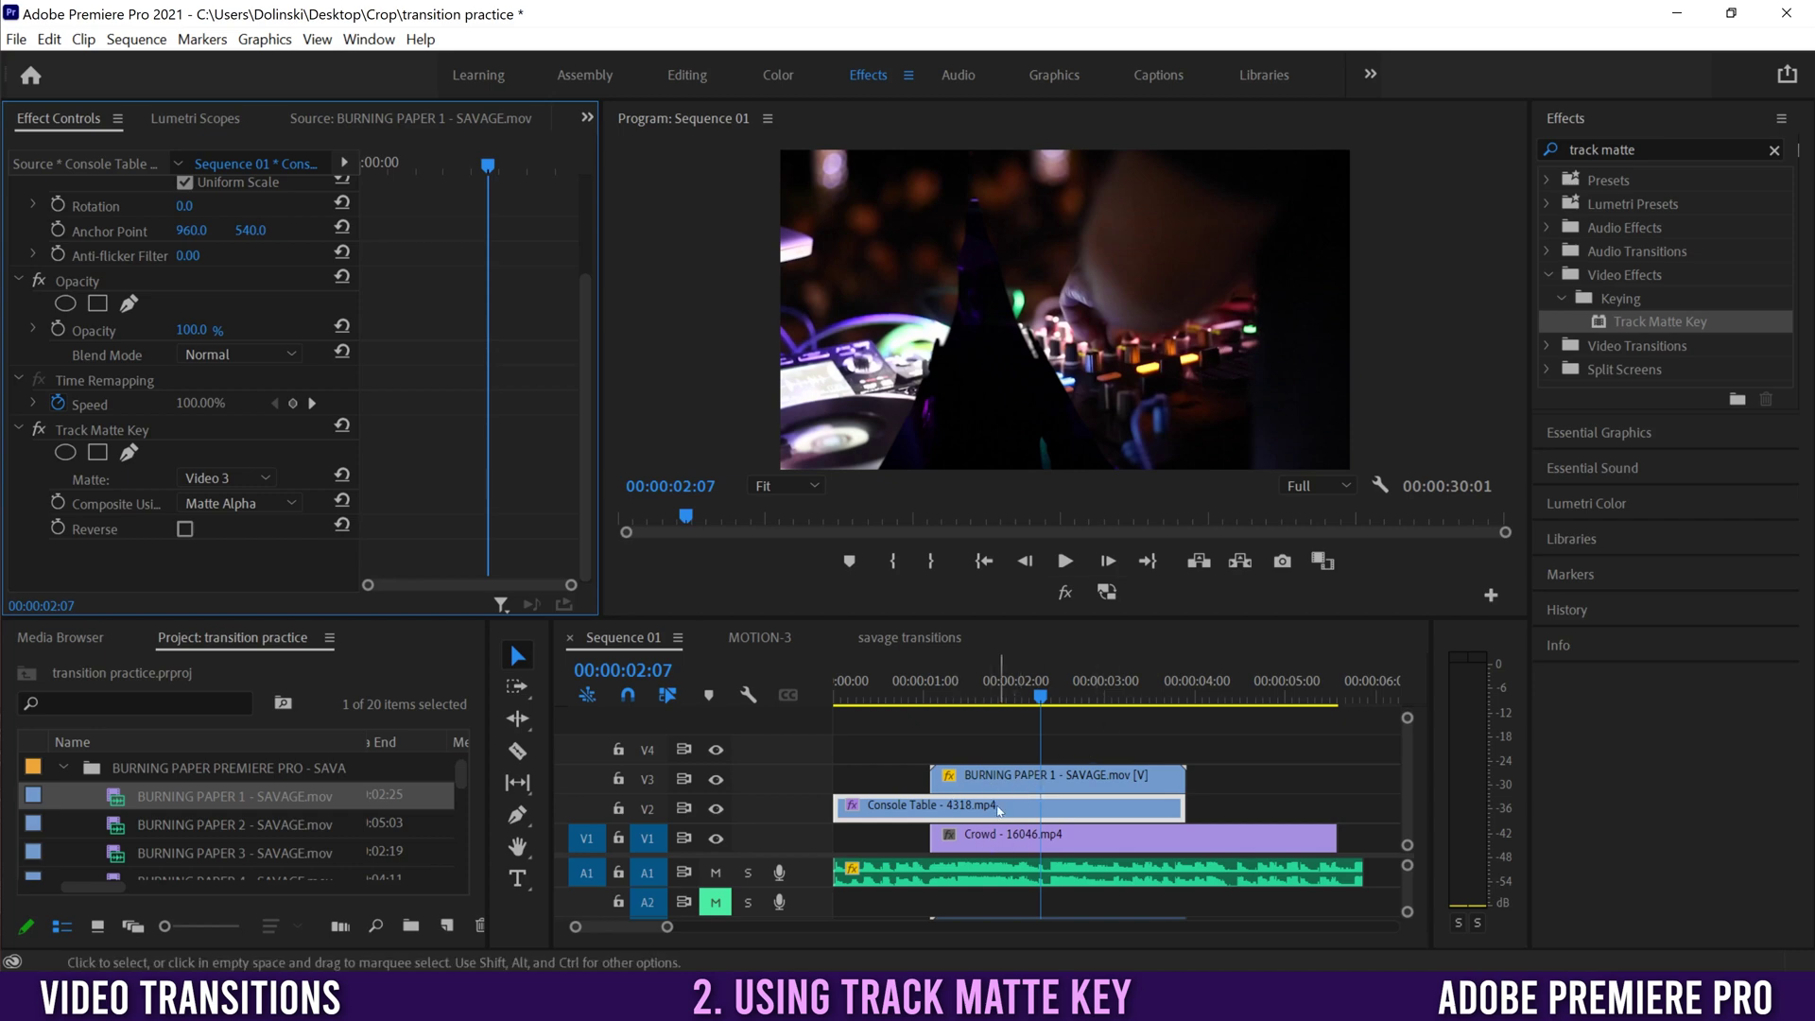
# Duplicate the burning paper clip from V3 onto V4 at the same time position and set the copy's blend mode to Screen
pyautogui.click(992, 777)
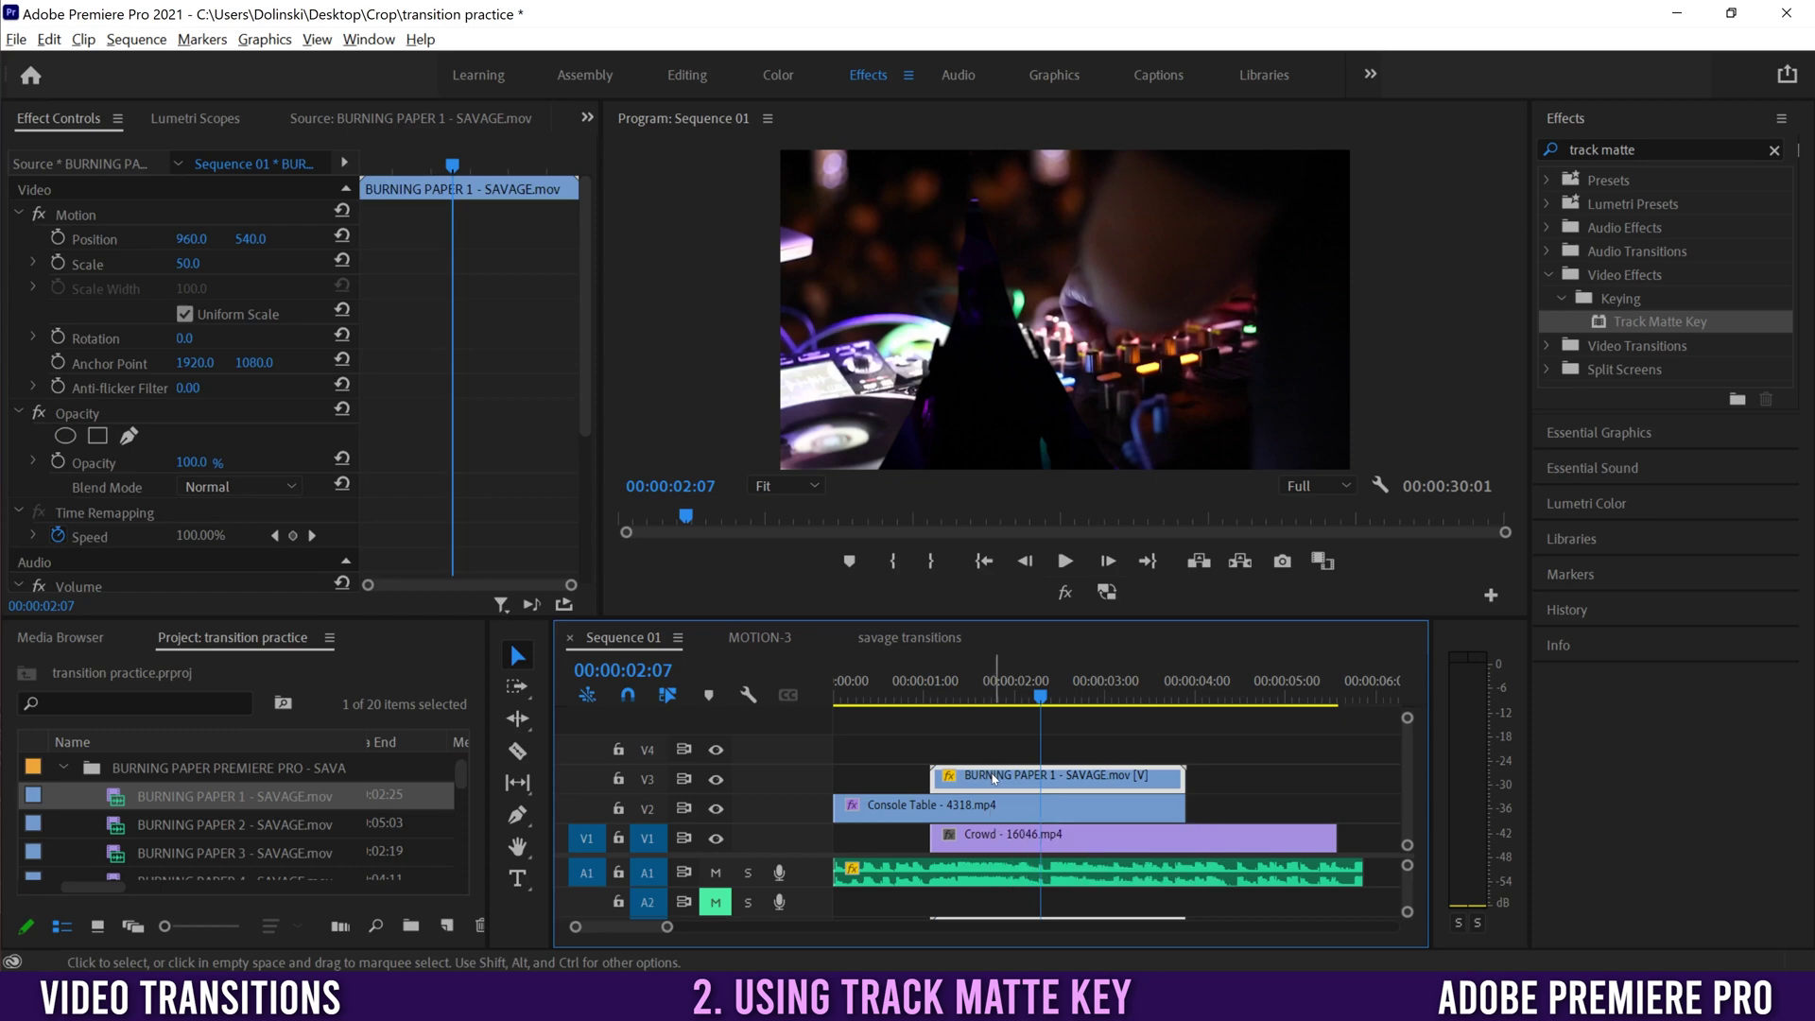
pyautogui.moveTo(993, 777); pyautogui.dragTo(992, 746)
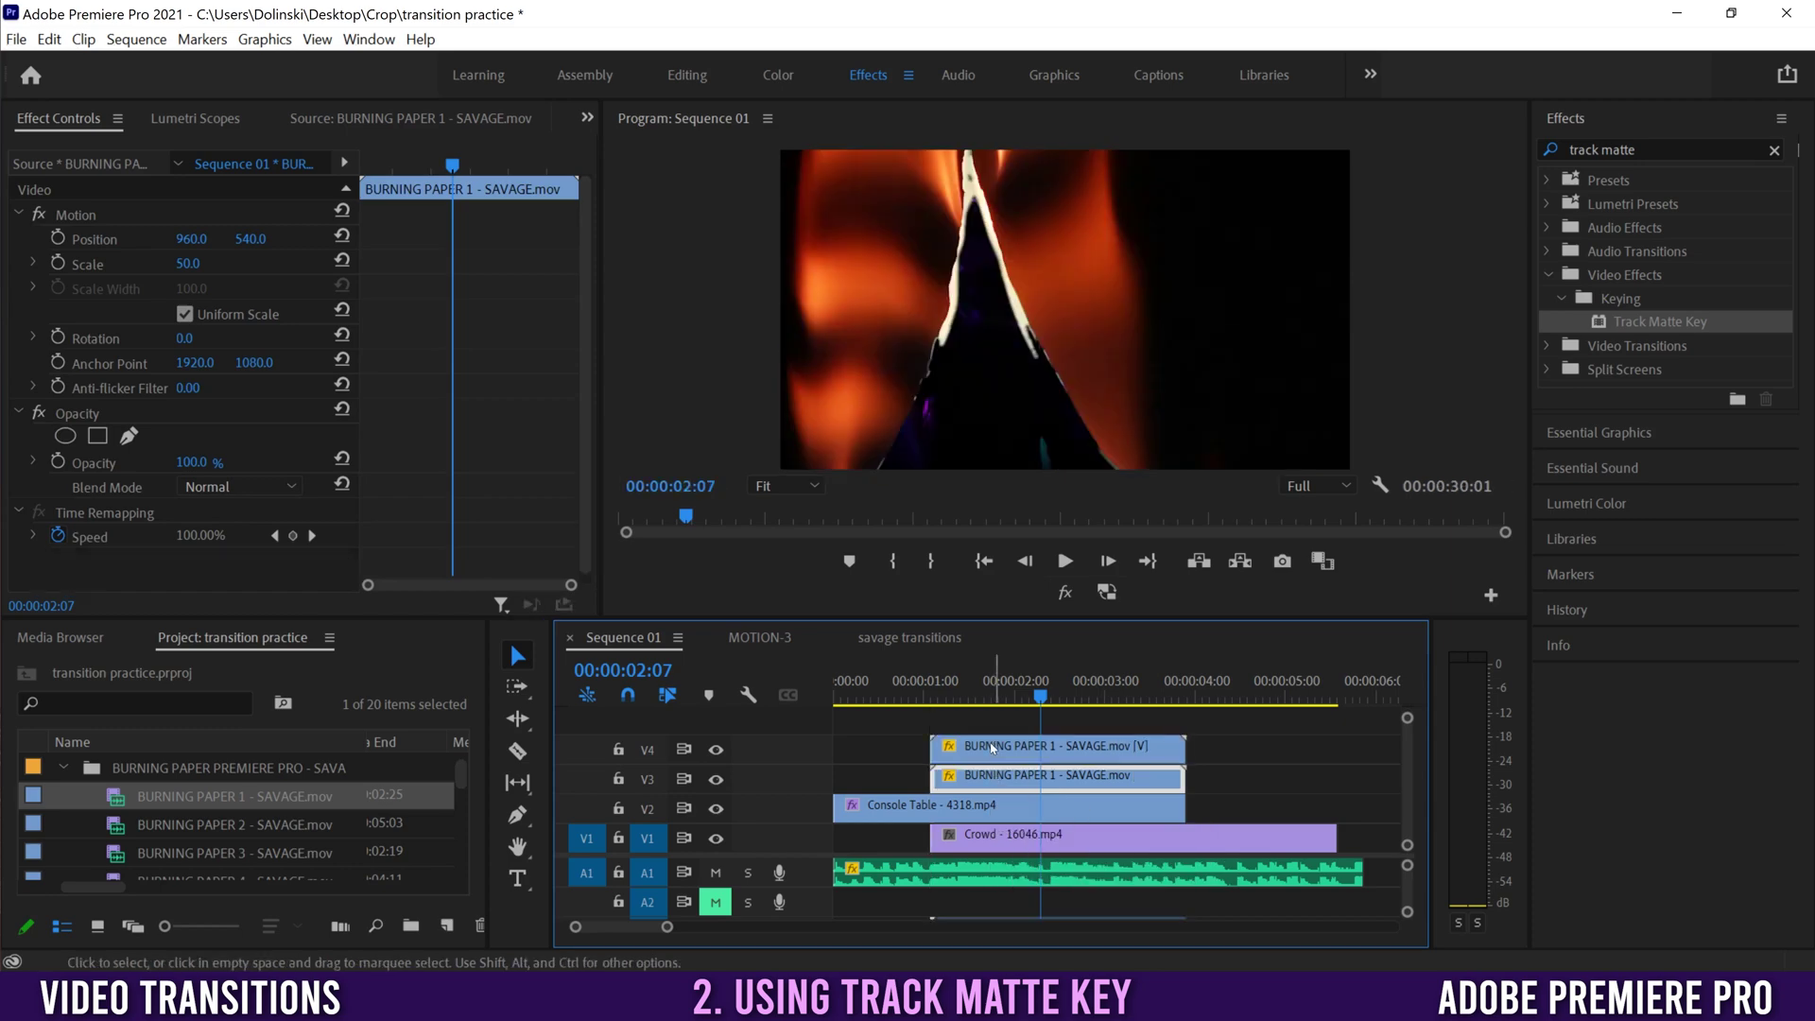
pyautogui.click(993, 747)
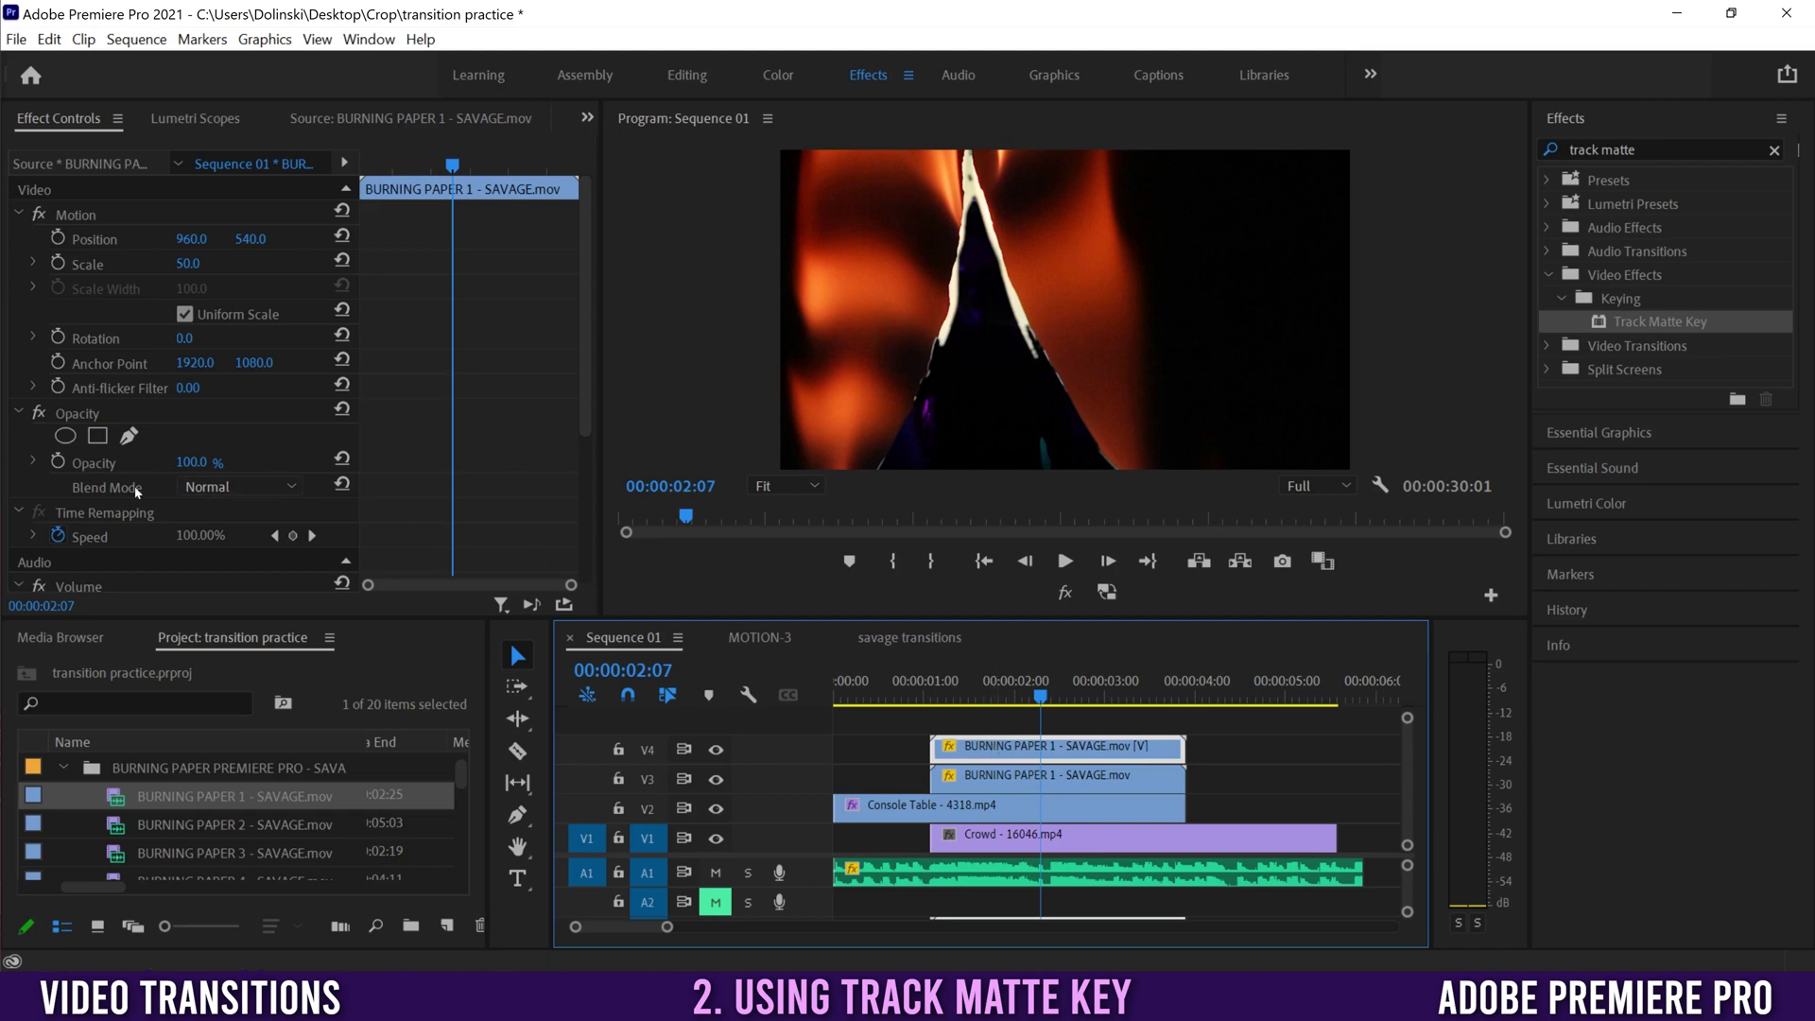
pyautogui.click(231, 488)
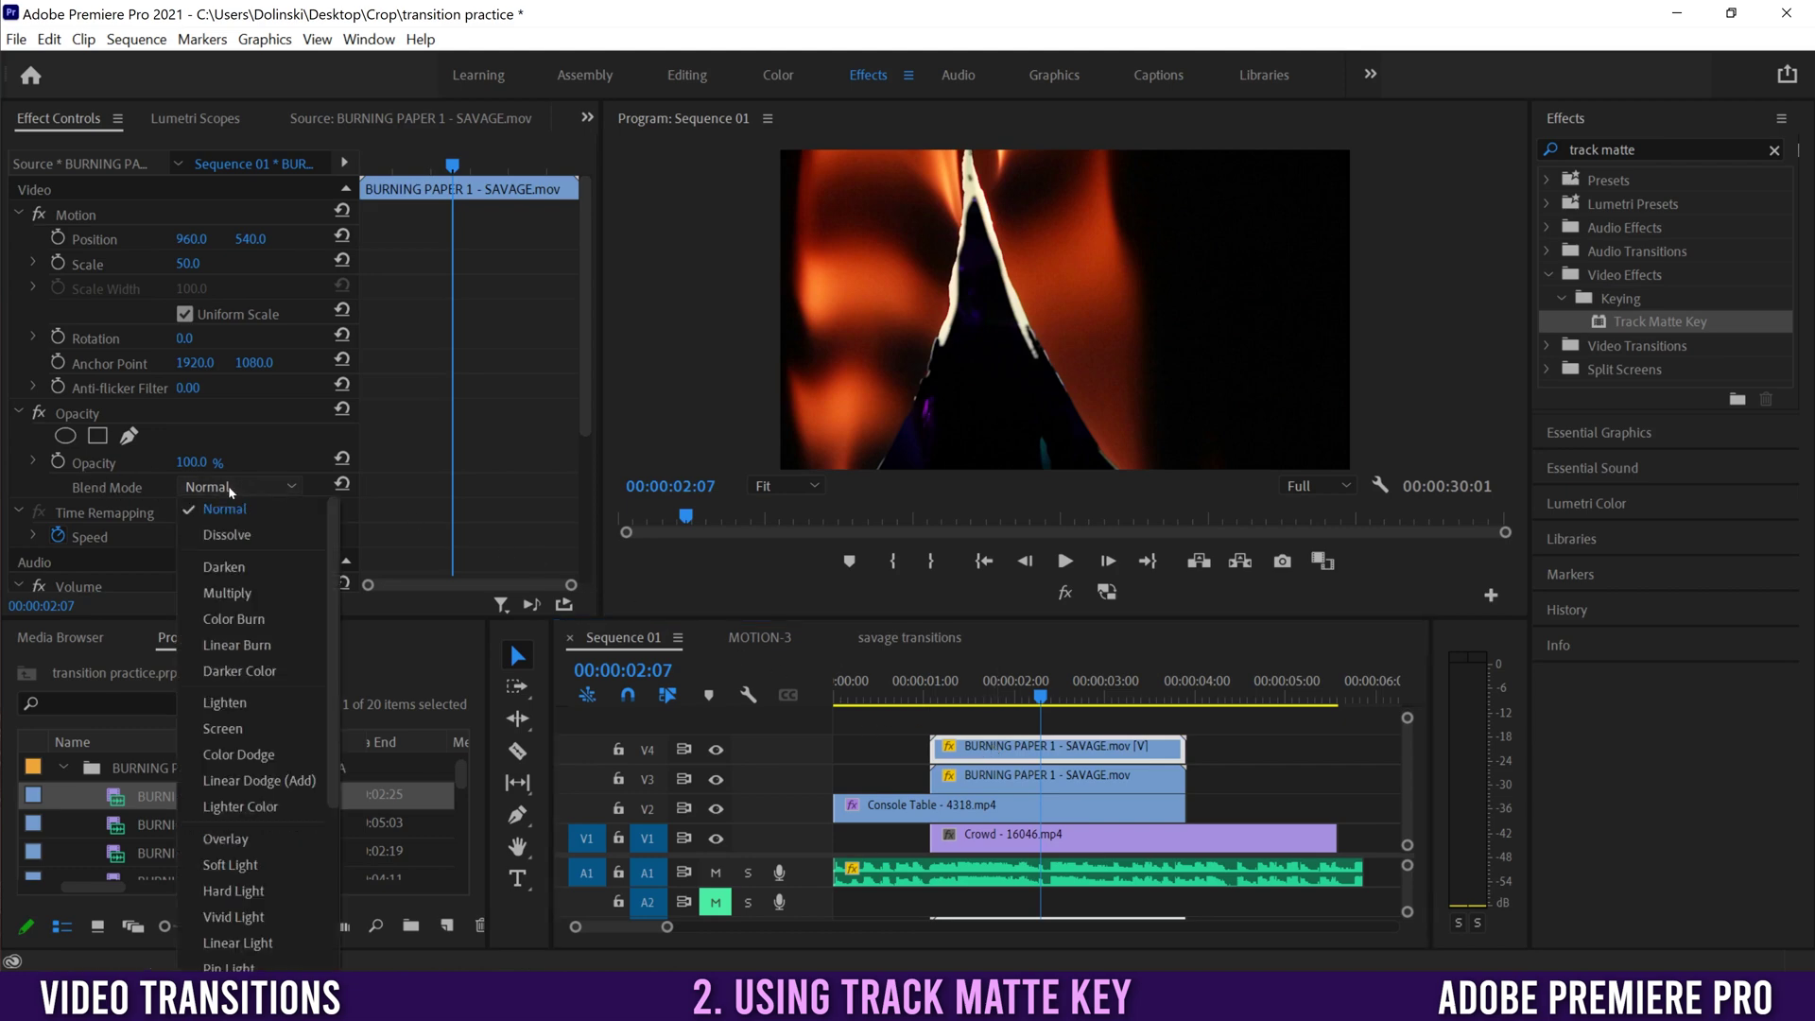
pyautogui.click(252, 724)
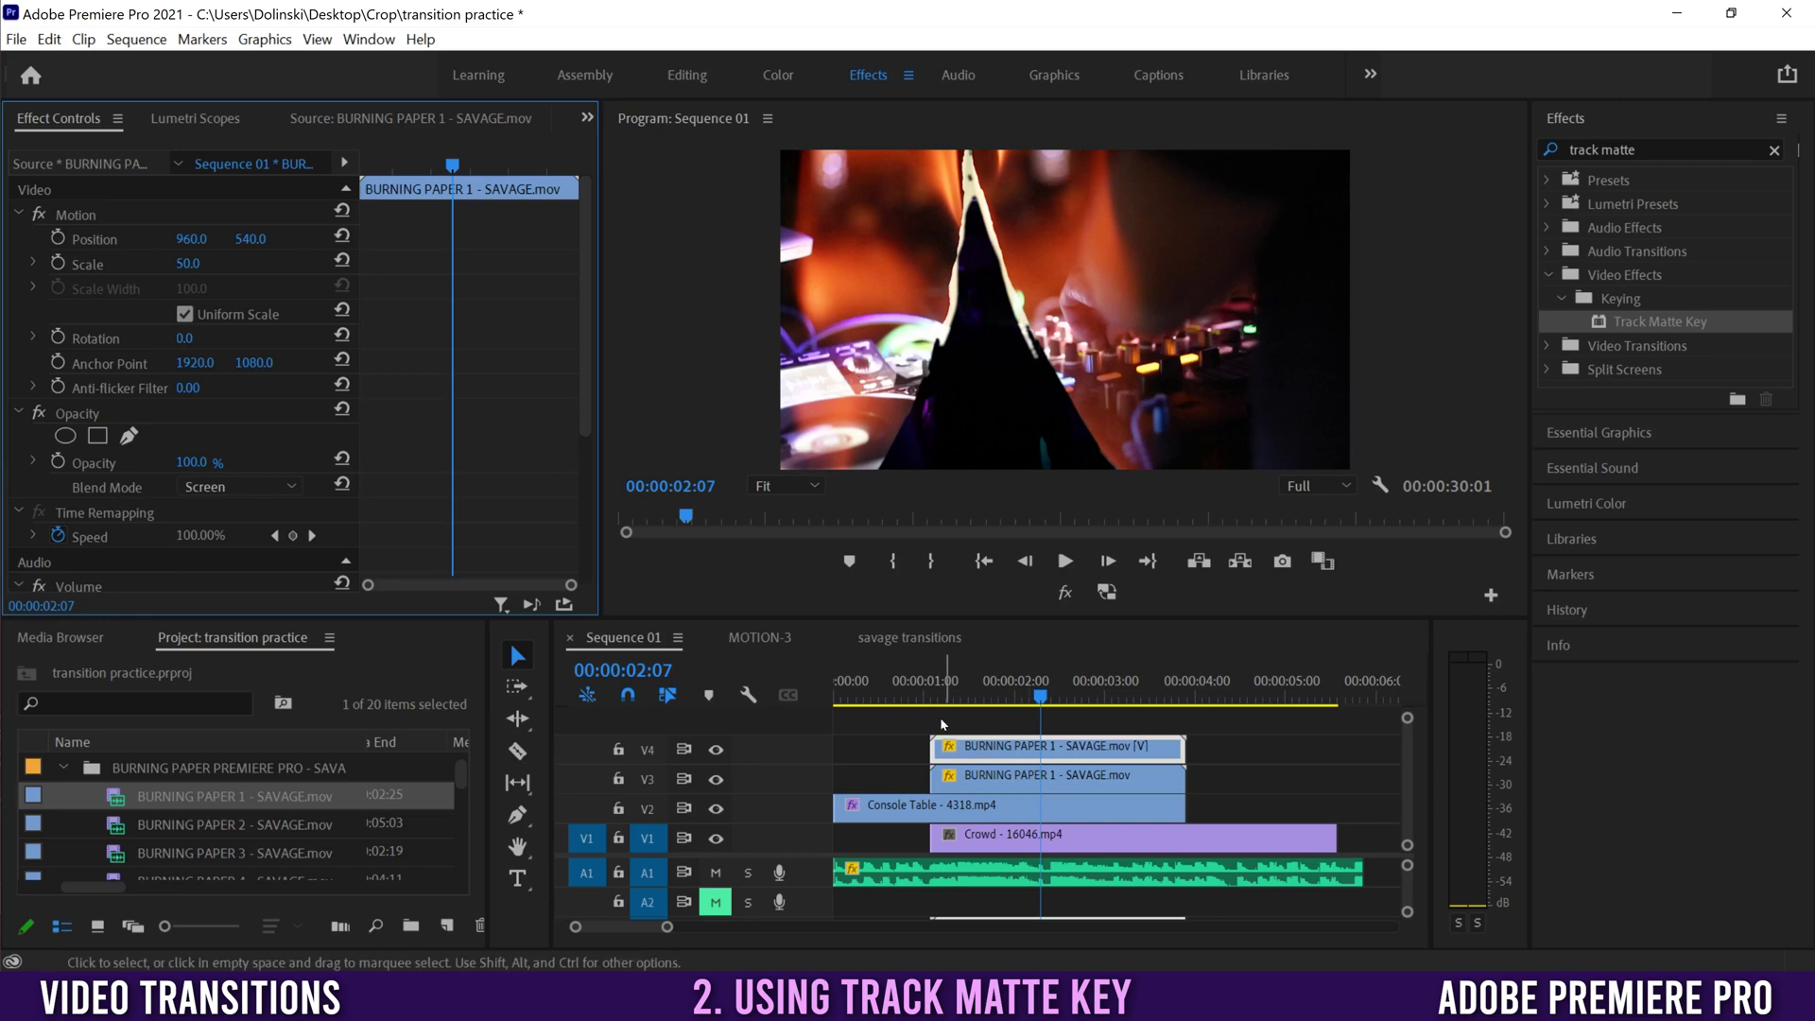
# Play the sequence from its beginning to preview the burning paper transition
pyautogui.click(861, 688)
pyautogui.click(1065, 560)
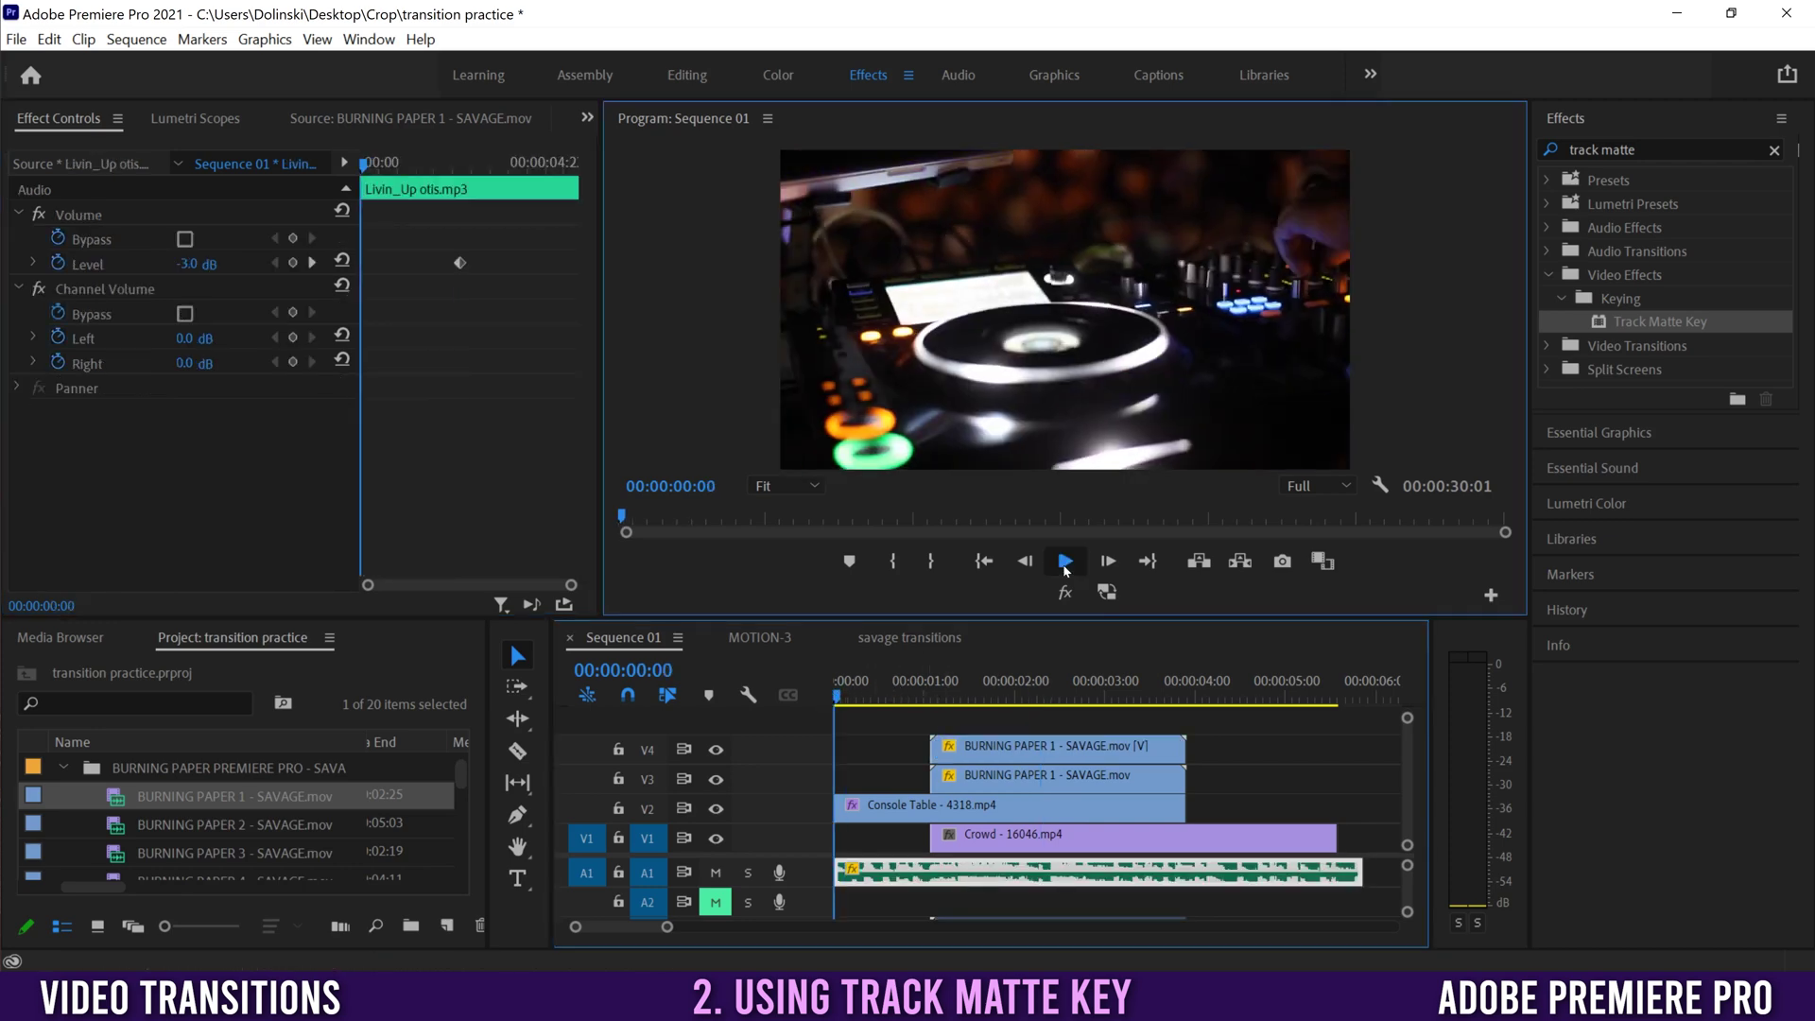